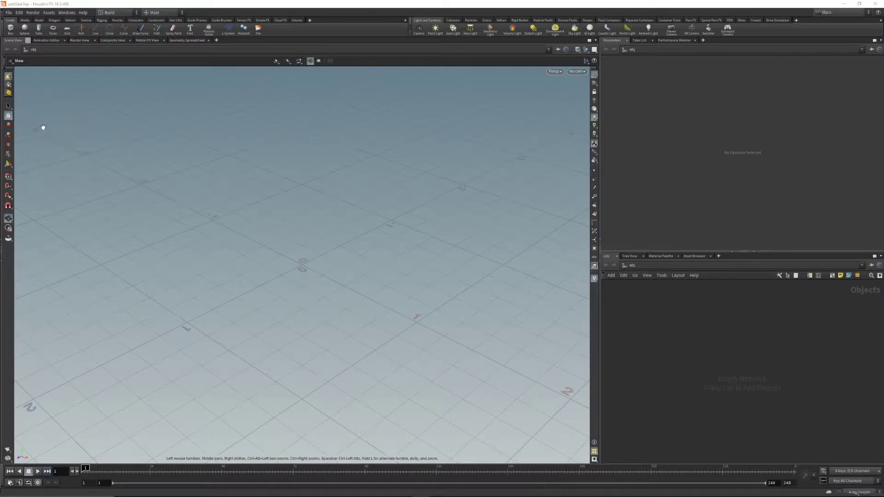
middle_click_drag(217, 186, 206, 199)
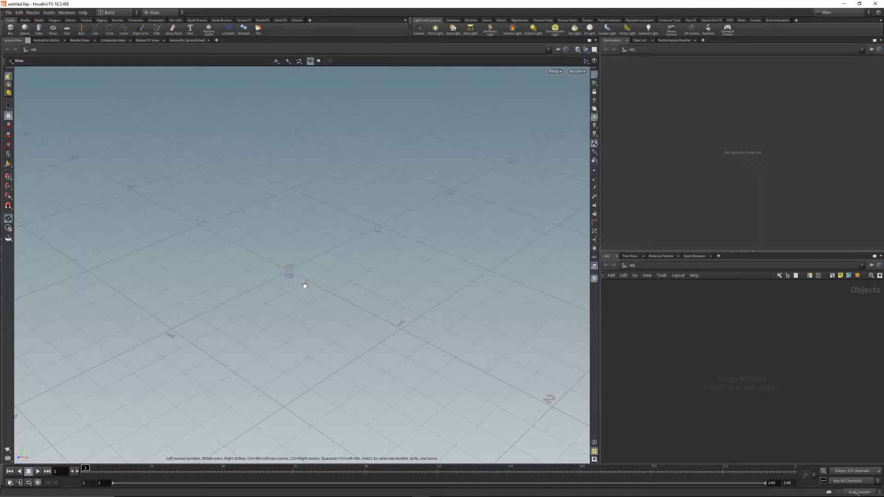
right_click_drag(290, 271, 356, 278)
middle_click_drag(368, 271, 331, 299)
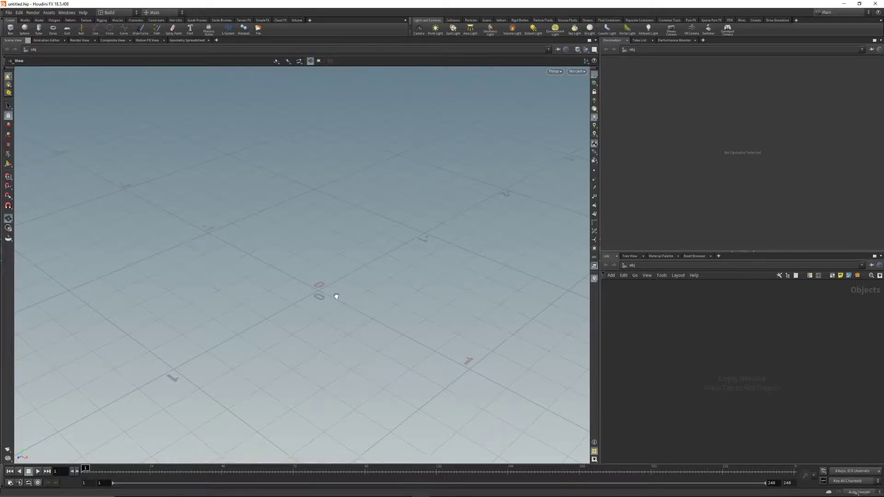
mouse_move(327, 288)
left_mouse_down()
mouse_move(327, 298)
mouse_move(324, 289)
left_mouse_up()
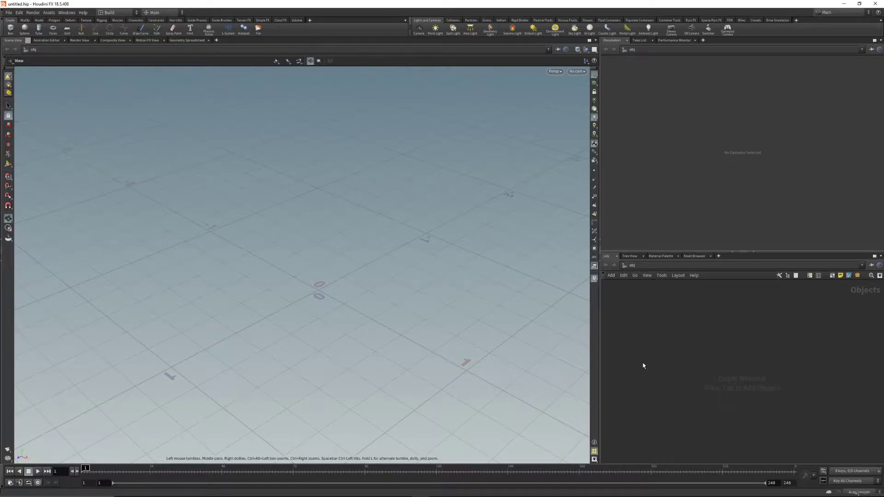
- Add a Geometry object to the empty object network
key("Tab")
type("geo")
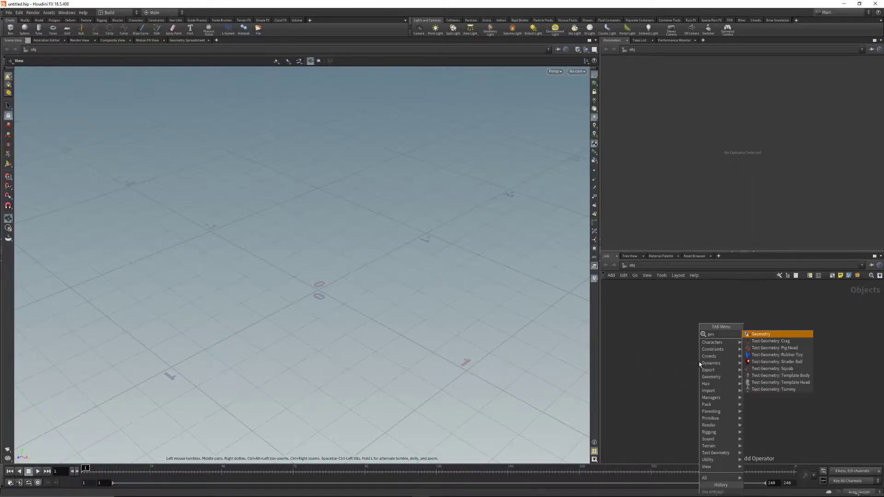
key("Return")
left_click(682, 337)
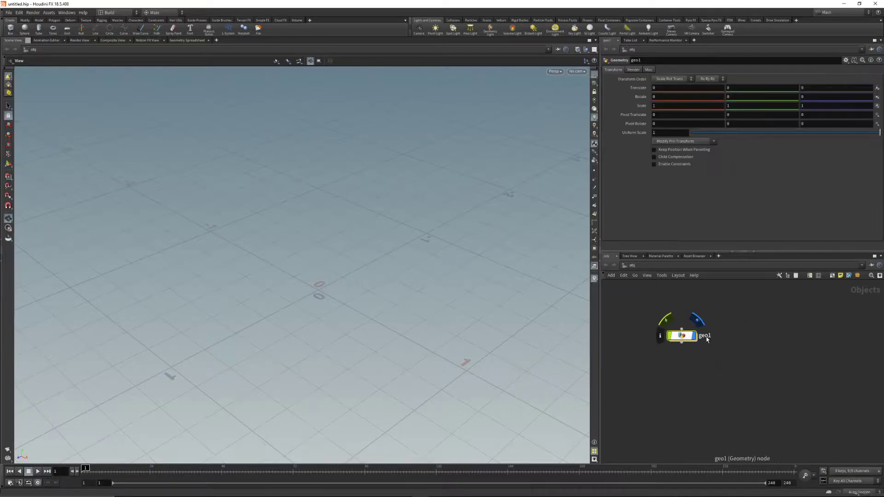
- Rename the new geometry object to Wall
double_click(706, 336)
type("Wall")
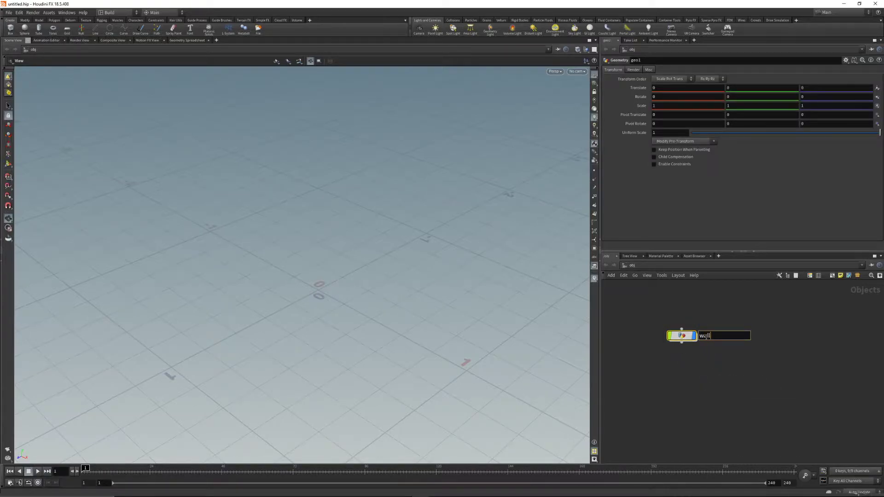
key("Return")
double_click(704, 336)
type("Wall")
key("Return")
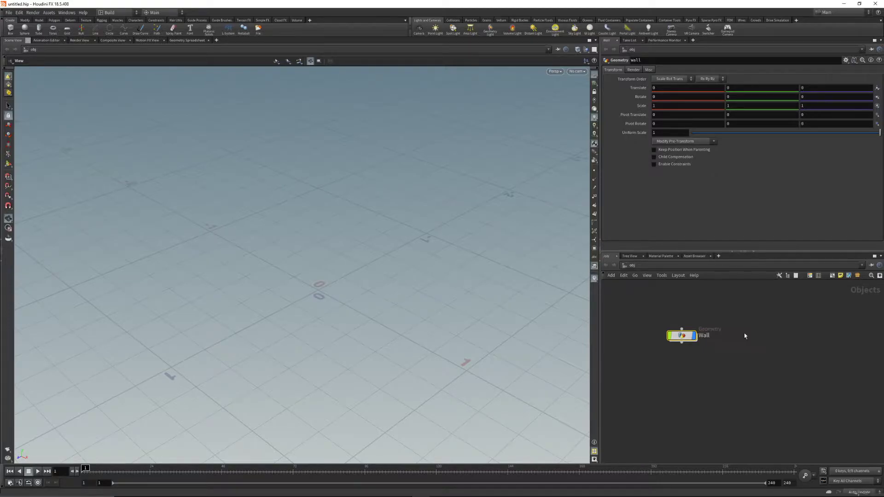
- Go inside the Wall object and add a Box node to its network
double_click(682, 336)
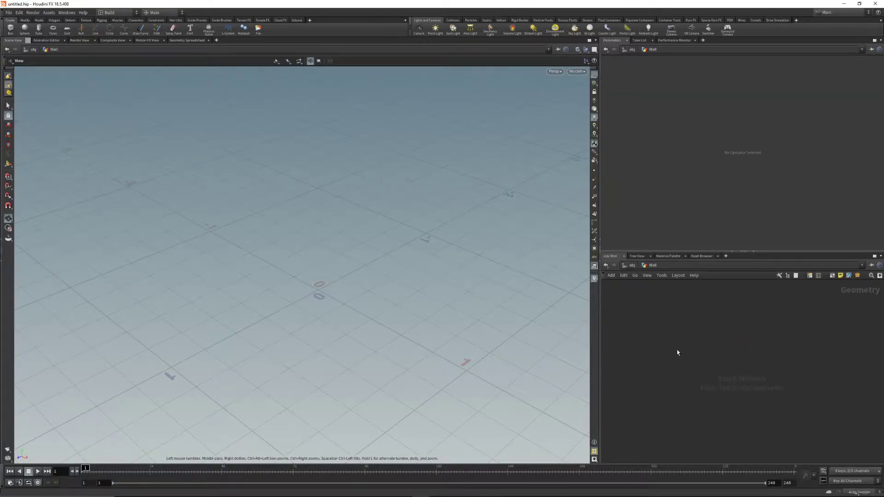
key("Tab")
type("box")
key("Return")
left_click(694, 328)
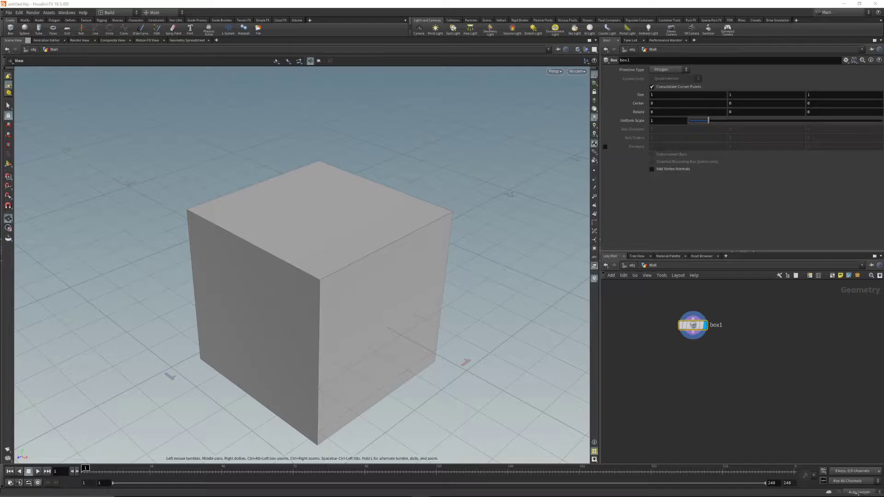
- Set the box's size to 16 in X and 10 in Y to form a wall slab
left_click_drag(414, 351, 419, 292)
left_click(671, 94)
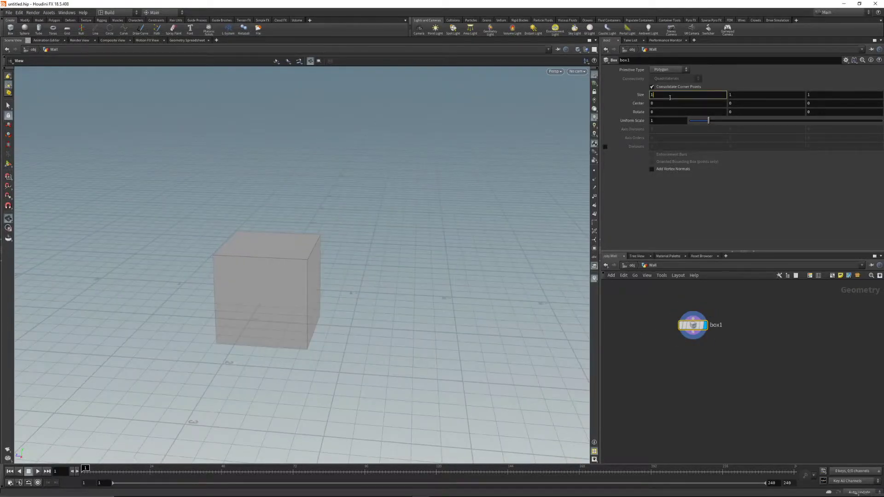
type("6")
key("Return")
left_click(739, 96)
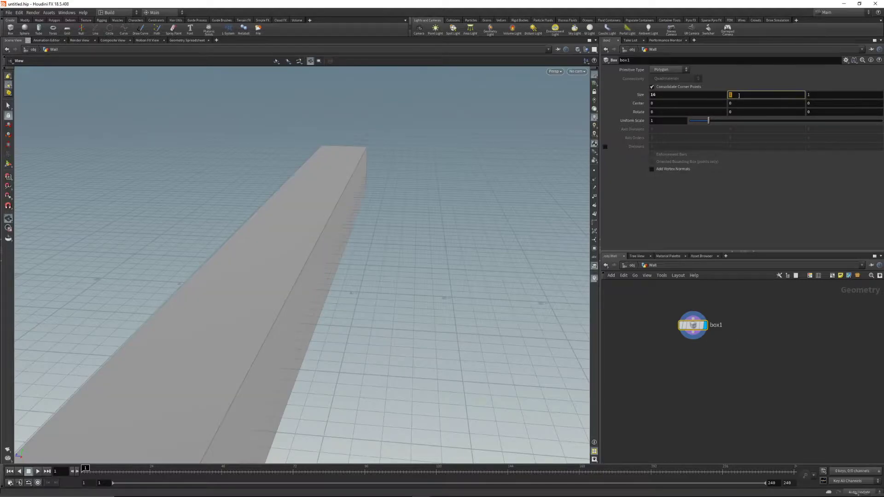
type("10")
key("Return")
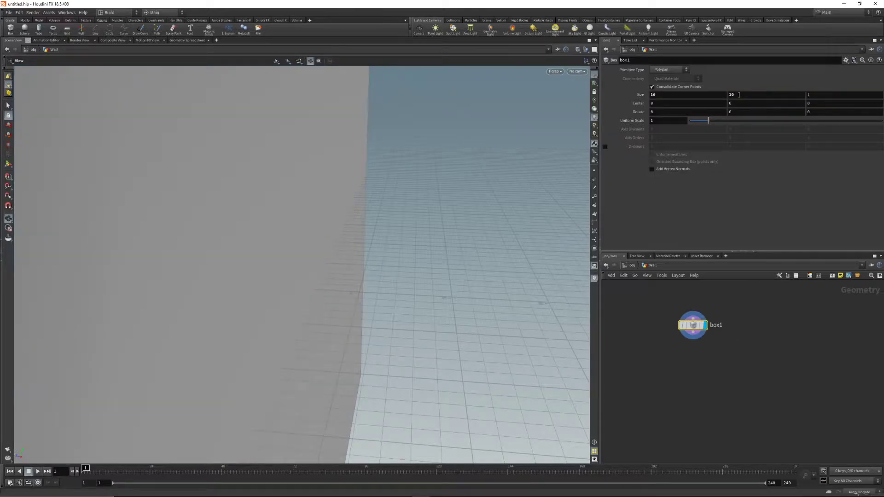
left_click_drag(343, 199, 198, 229)
scroll(210, 249, "down", 5)
scroll(277, 213, "up", 3)
middle_click_drag(251, 219, 361, 257)
left_click_drag(361, 257, 391, 261)
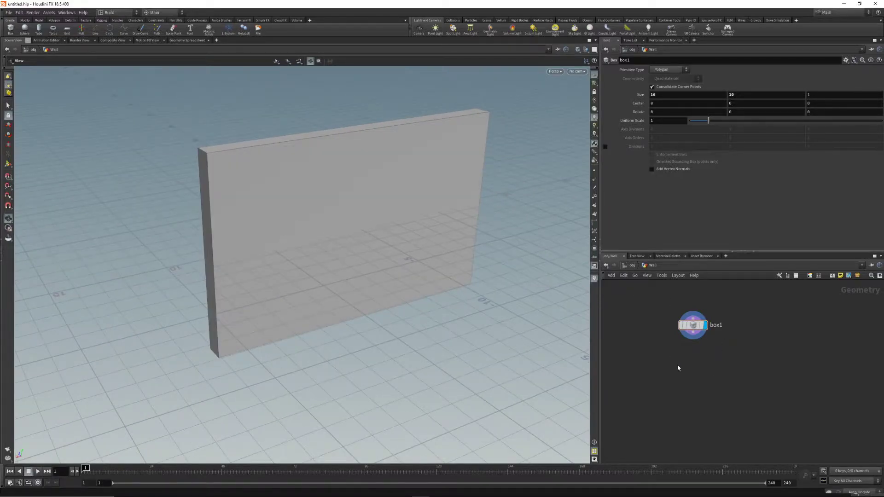
key("Tab")
type("grid")
key("Return")
left_click(640, 335)
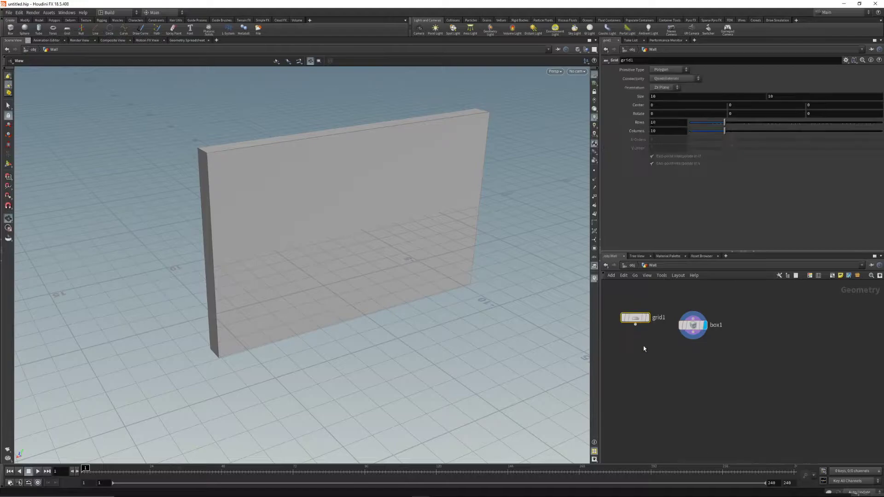
key("Tab")
key("Escape")
left_click(645, 318)
left_click_drag(345, 256, 321, 220)
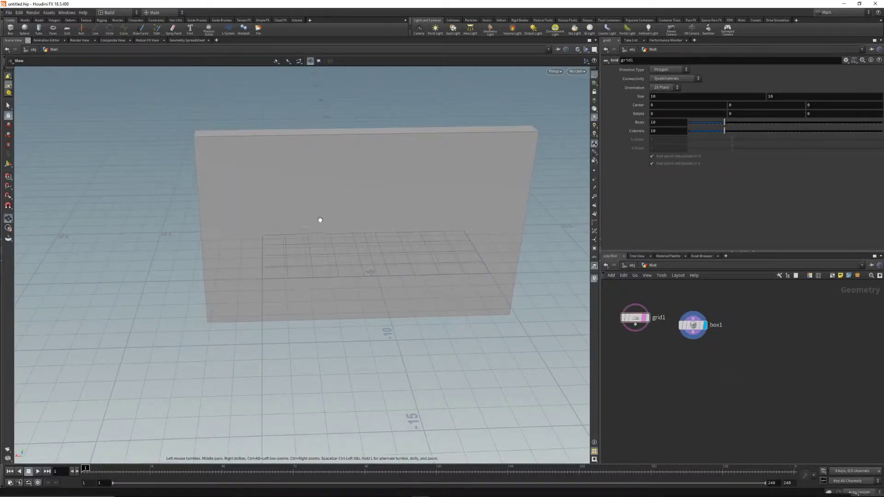
- Copy the box's Y size and paste it as a relative reference into its Y center, leaving only ch("sizey")
left_click(694, 326)
right_click(741, 97)
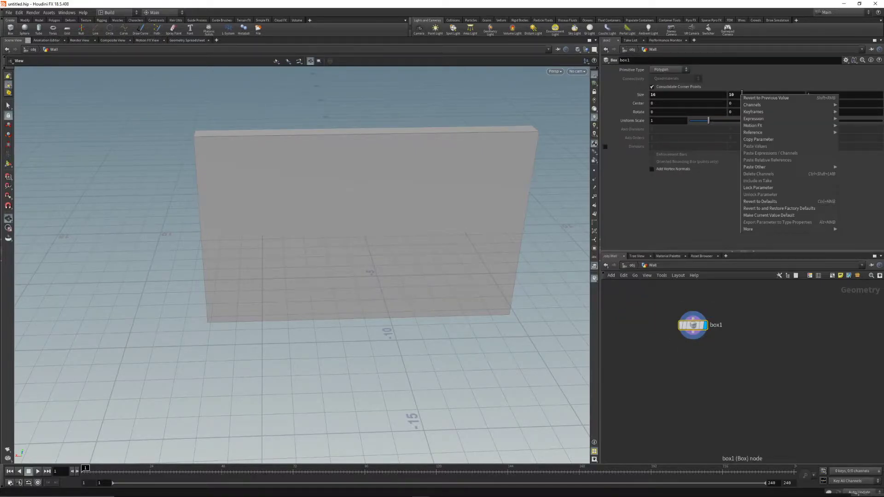
left_click(767, 140)
left_click(731, 103)
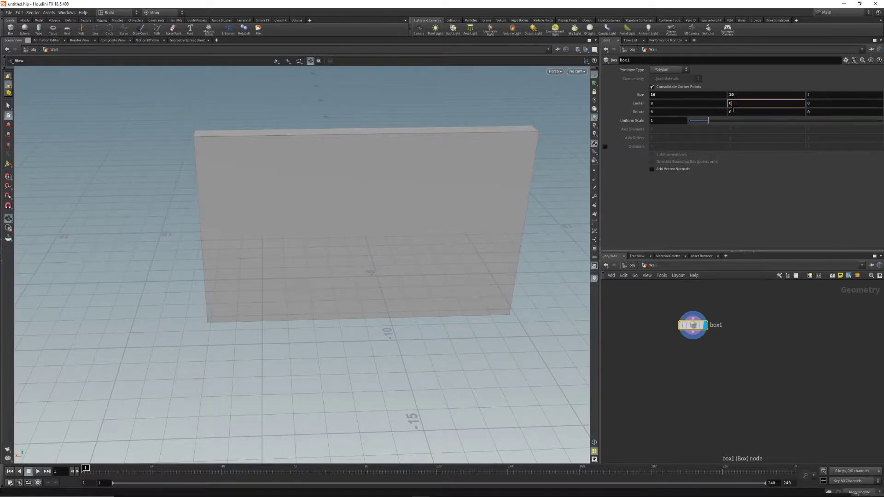
right_click(732, 104)
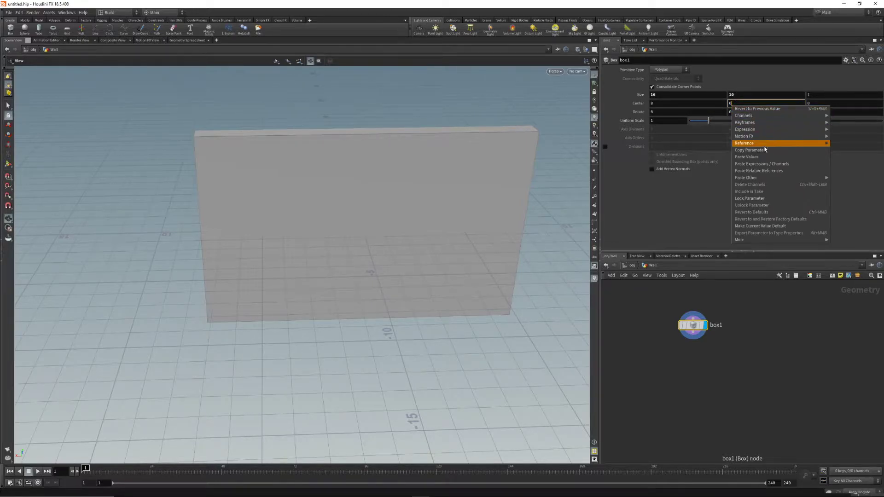
left_click(756, 171)
left_click(733, 104)
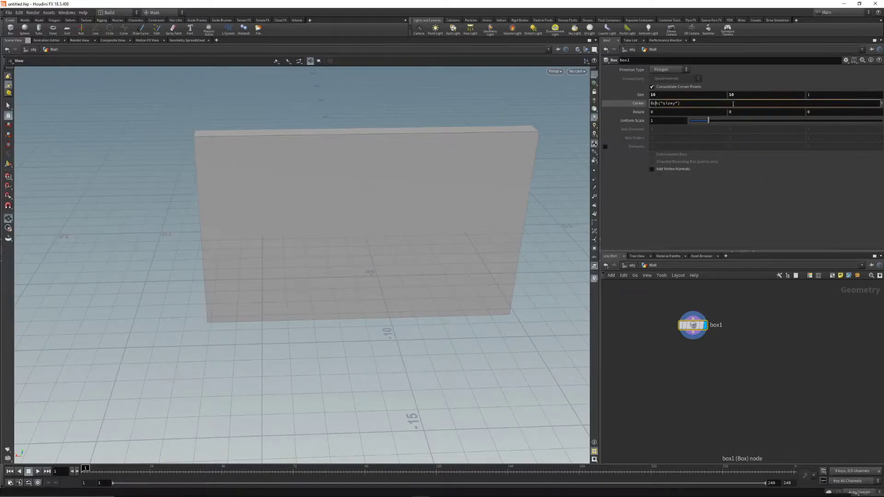
left_click(653, 105)
key("BackSpace")
key("Return")
left_click_drag(371, 212, 350, 216)
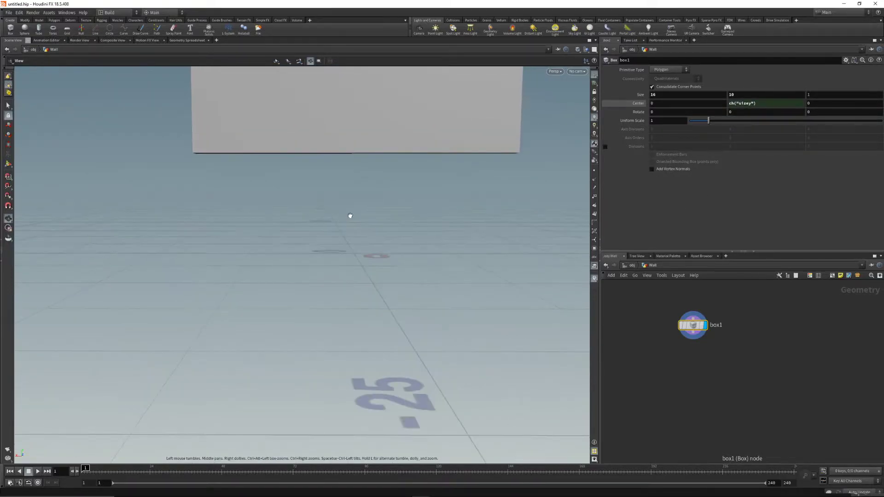
- Halve the box's Y center expression to ch("sizey")/2 so the wall rests on the ground
left_click(774, 104)
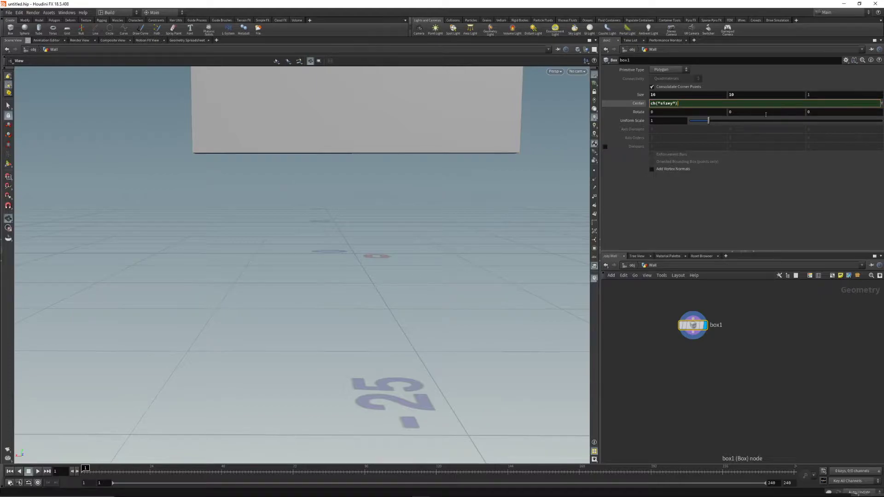
key("Return")
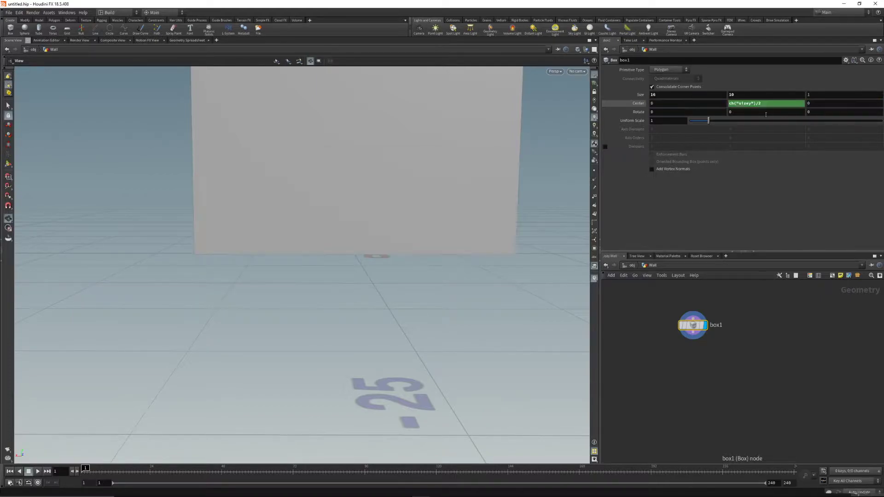
left_click_drag(414, 254, 315, 262)
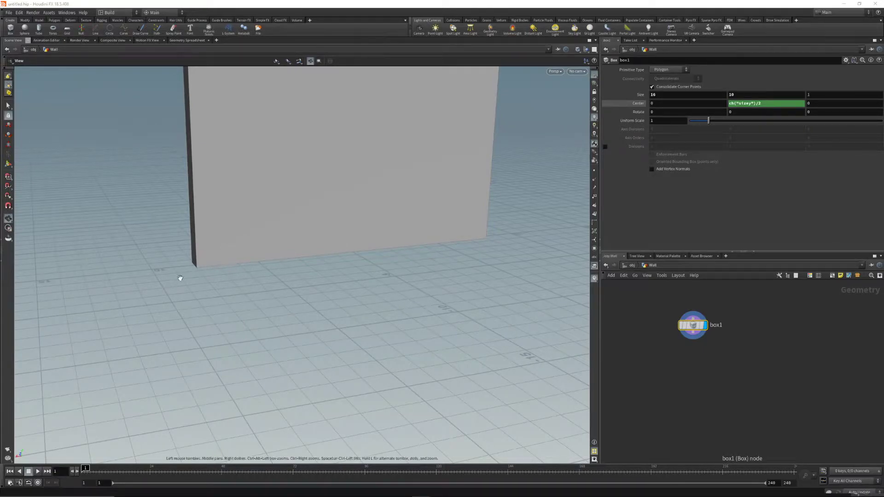
scroll(296, 296, "down", 4)
left_click_drag(333, 280, 355, 267)
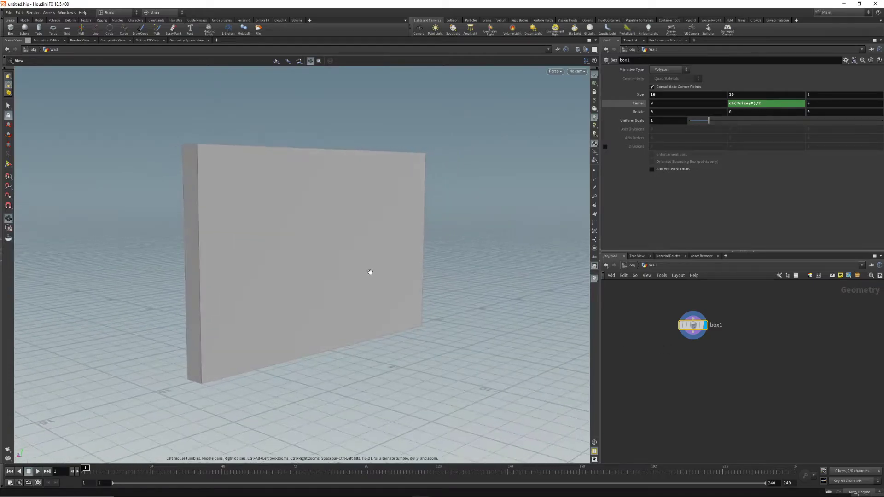
- Select the wall's large front face and delete it with a Blast node
left_click_drag(416, 351, 272, 217)
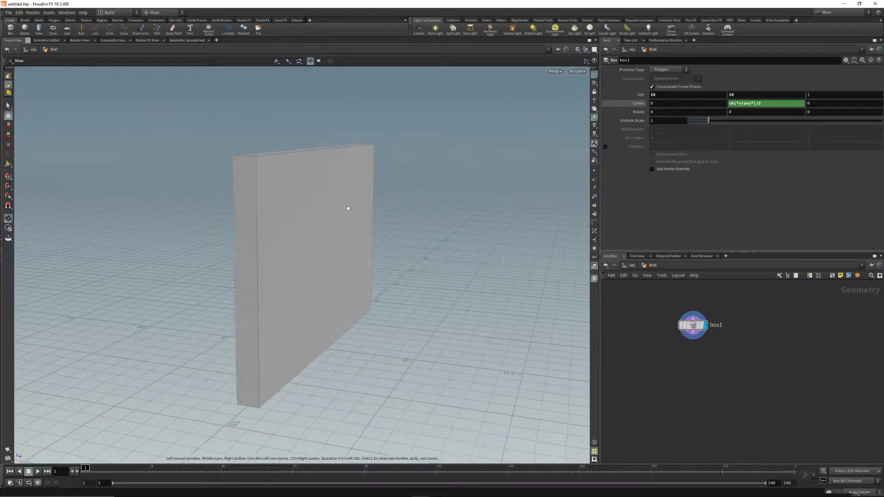
left_click_drag(350, 205, 336, 206)
key("s")
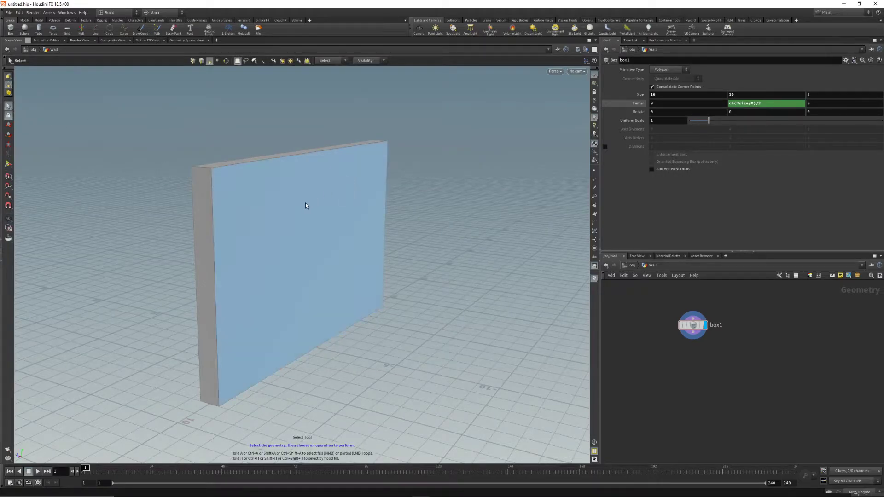
left_click(295, 205)
left_click_drag(342, 206, 313, 214, "alt")
key("Delete")
key("Return")
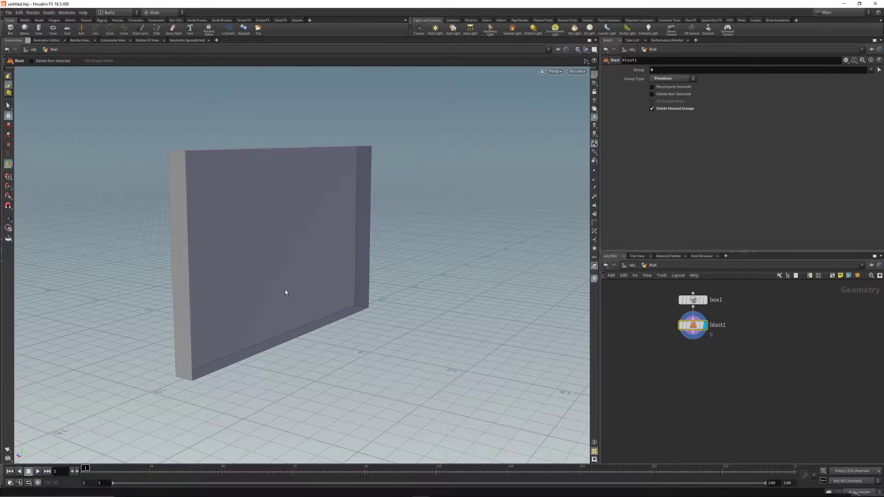
- Enable Delete Non Selected on the Blast node to keep only the large wall face
left_click(653, 94)
key("Escape")
left_click_drag(503, 147, 159, 266)
key("Return")
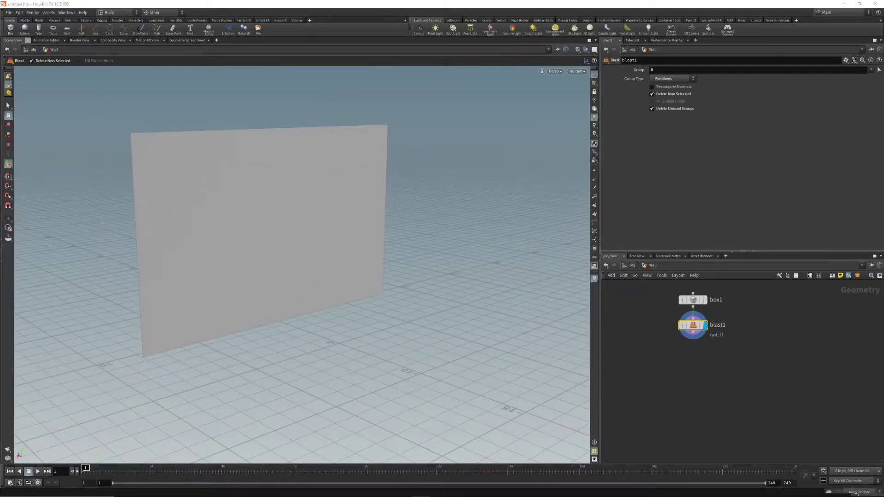
- Add a Divide node below the Blast node, connect it to the Blast output and display its result
left_click_drag(696, 372, 729, 391)
left_click_drag(696, 332, 696, 349)
left_click_drag(257, 205, 470, 294)
key("Tab")
type("div")
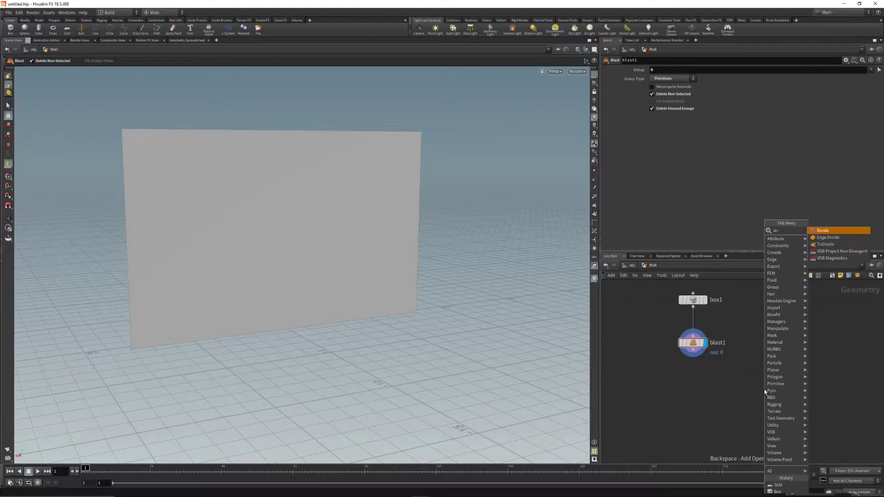
key("Return")
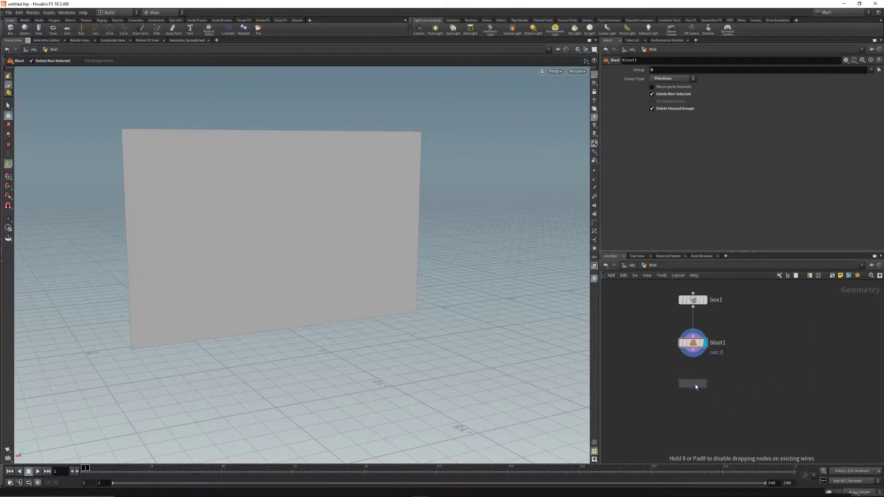
left_click(693, 385)
left_click_drag(696, 354, 693, 380)
left_click(706, 385)
left_click_drag(217, 209, 145, 141)
key("Return")
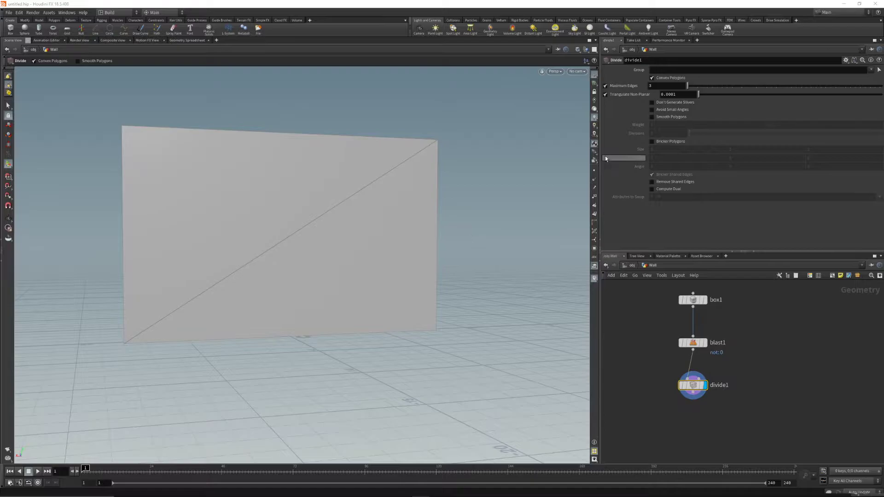
- Turn off Convex Polygons and turn on Bricker Polygons in the Divide node
left_click(652, 78)
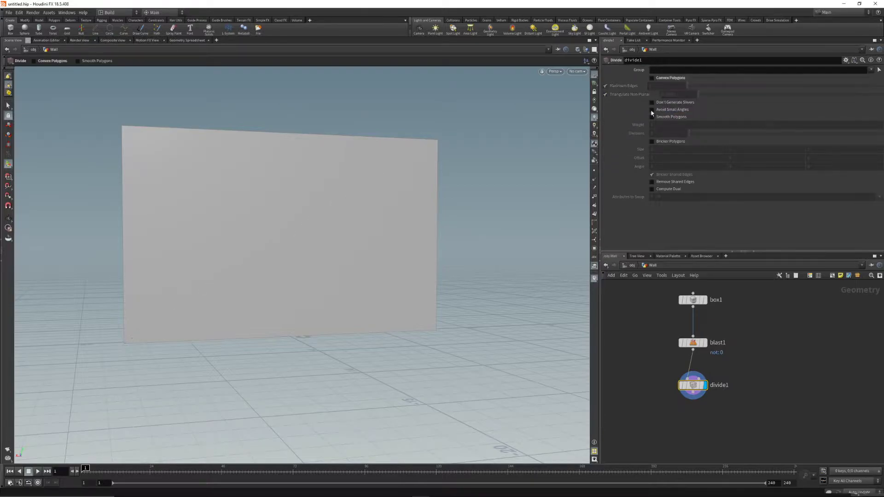
left_click(653, 141)
left_click_drag(373, 208, 339, 211, "alt")
right_click_drag(340, 211, 440, 197, "alt")
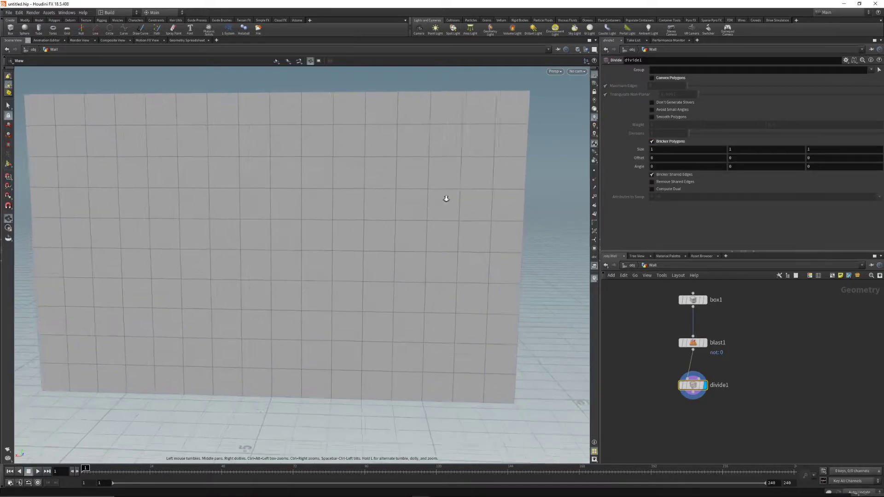
- Set the Divide node's X size to 16.8 so the wall is split only into full-width rows
middle_click_drag(351, 196, 408, 183, "alt")
right_click_drag(408, 184, 379, 207, "alt")
left_click_drag(379, 207, 379, 201, "alt")
right_click_drag(379, 202, 341, 206, "alt")
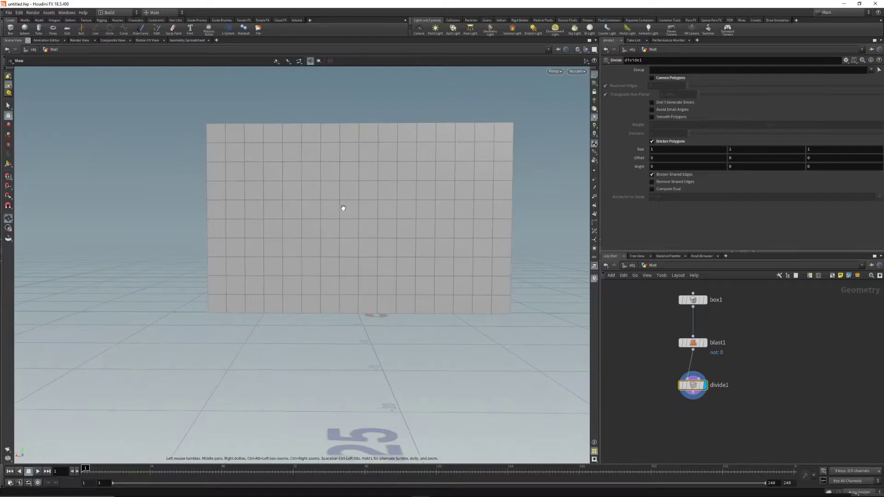
middle_click_drag(340, 206, 341, 221, "alt")
left_click(664, 149)
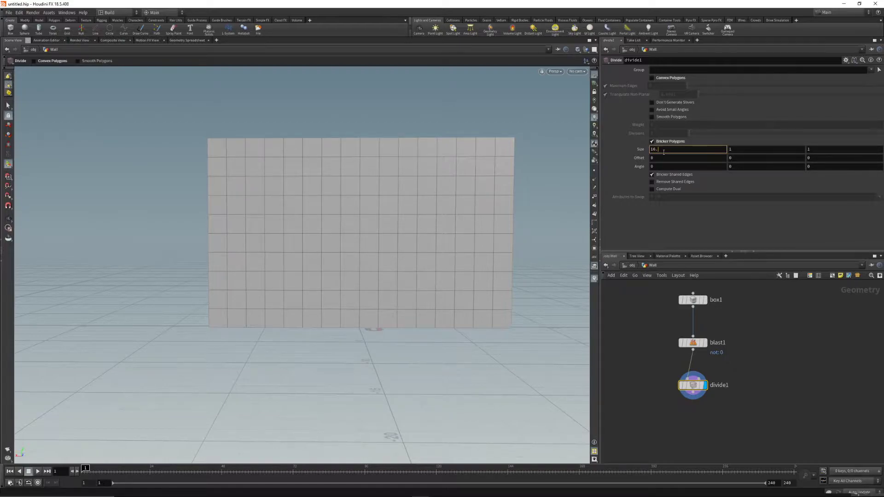
key("Return")
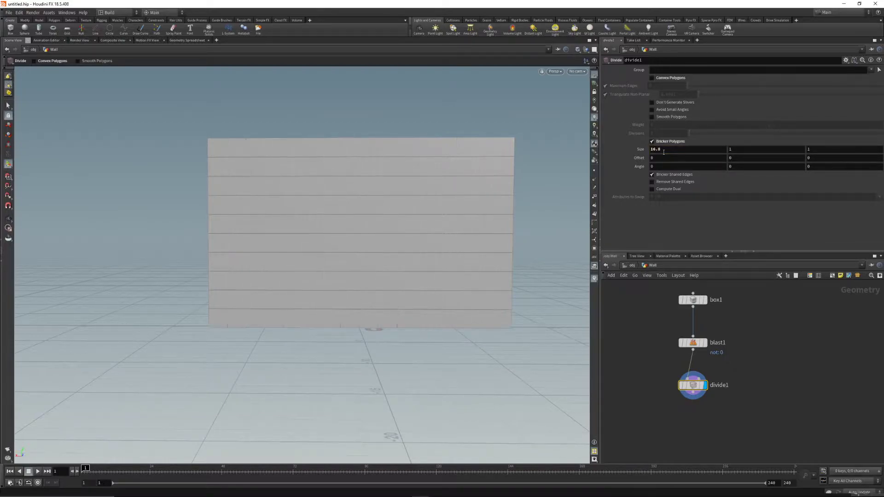
- Set the Divide node's Y size to 0.5 to make the wall rows thinner
left_click(752, 155)
double_click(748, 151)
type(".5")
key("Return")
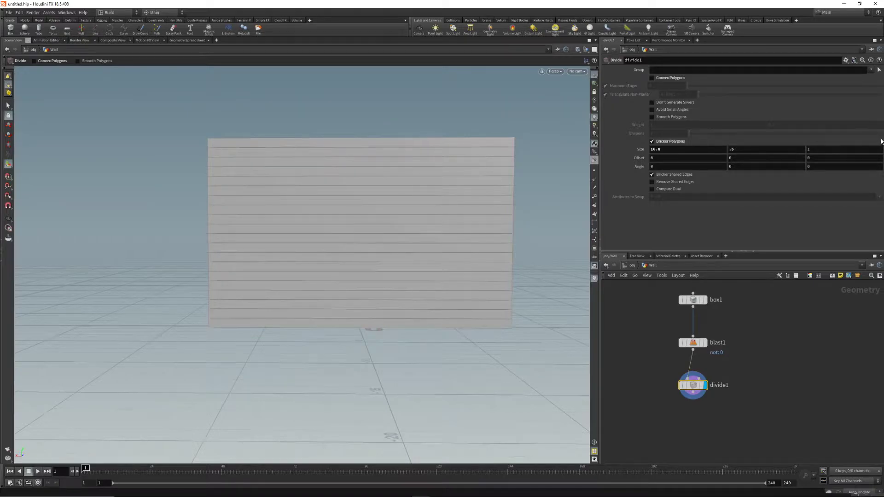
key("Escape")
left_click_drag(542, 202, 468, 203)
left_click_drag(475, 215, 348, 186)
key("Return")
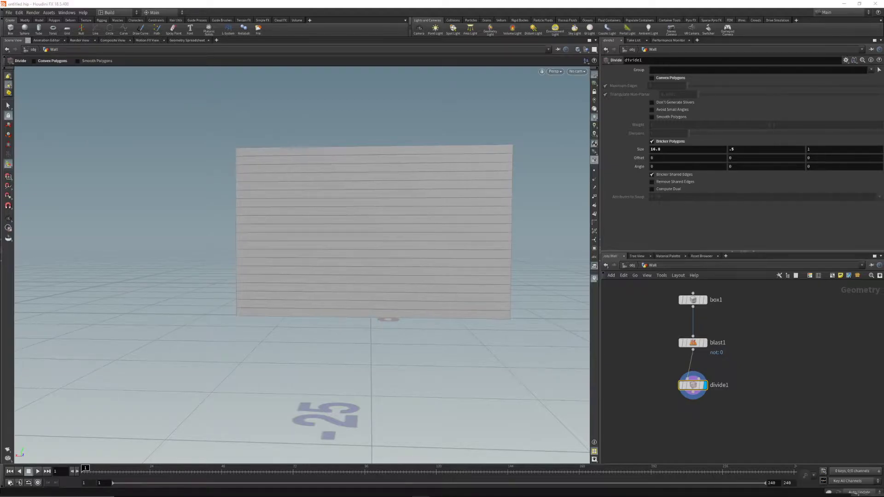
- Add a Group by Range node below the Divide node, connected to its output, and display its result
left_click_drag(696, 391, 697, 383)
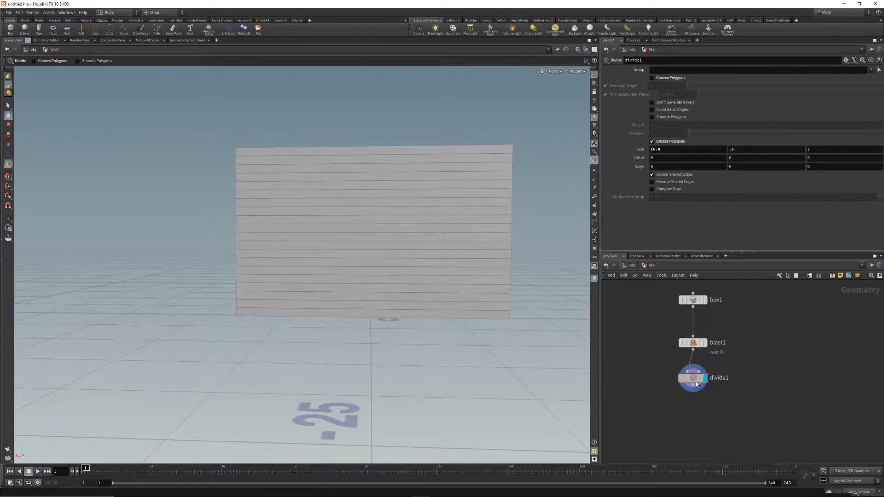
middle_click_drag(696, 418, 689, 393)
key("Tab")
type("g")
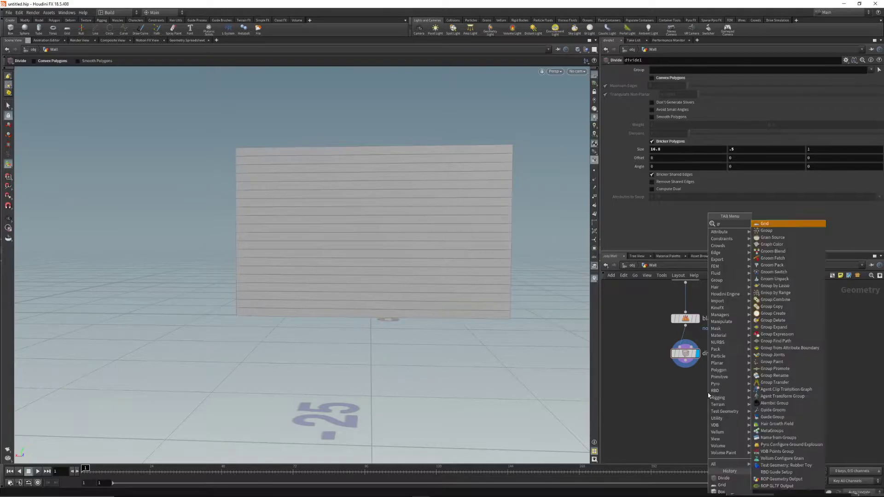
type("roup")
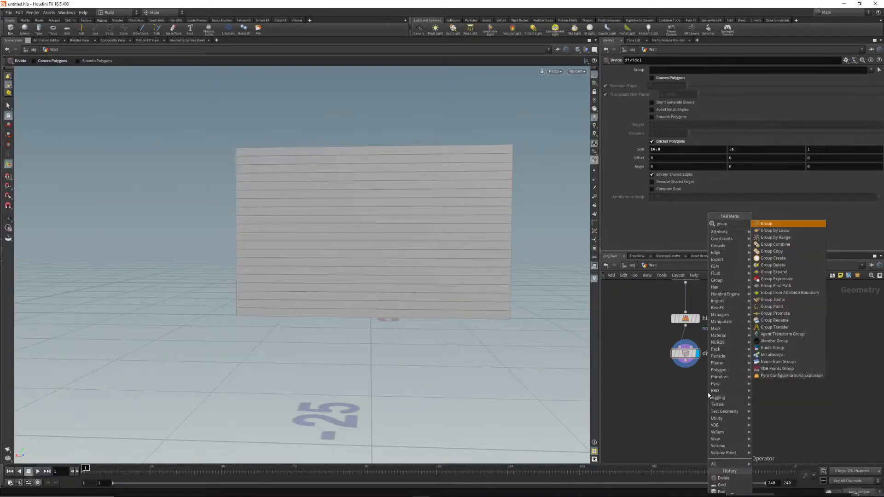
key("Return")
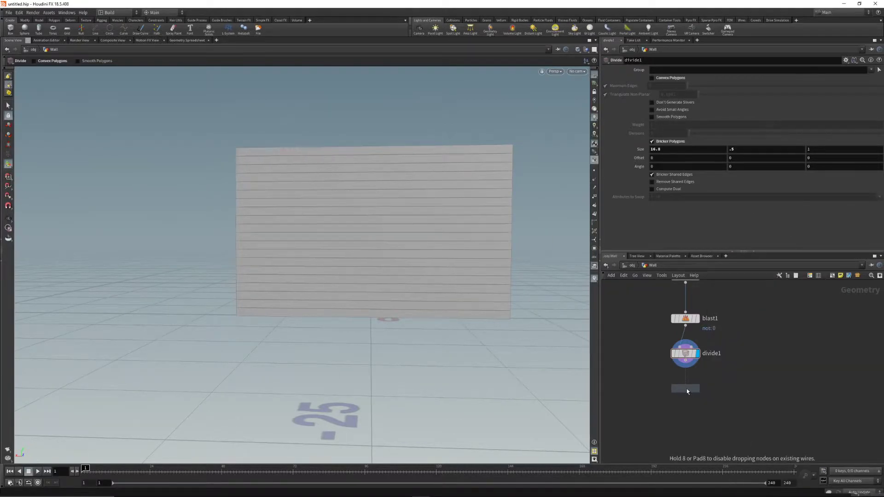
left_click(686, 389)
key("Escape")
left_click_drag(356, 223, 374, 234)
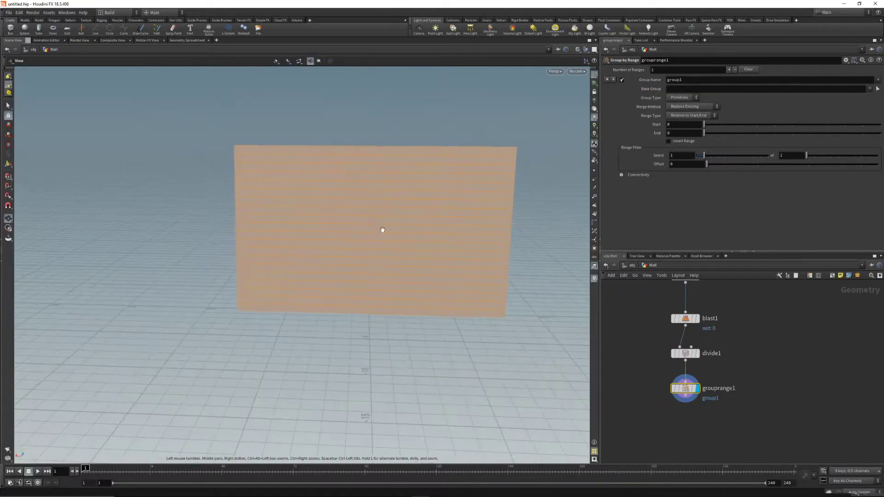
- Name the Group by Range node's group bricks1
double_click(684, 80)
type("b")
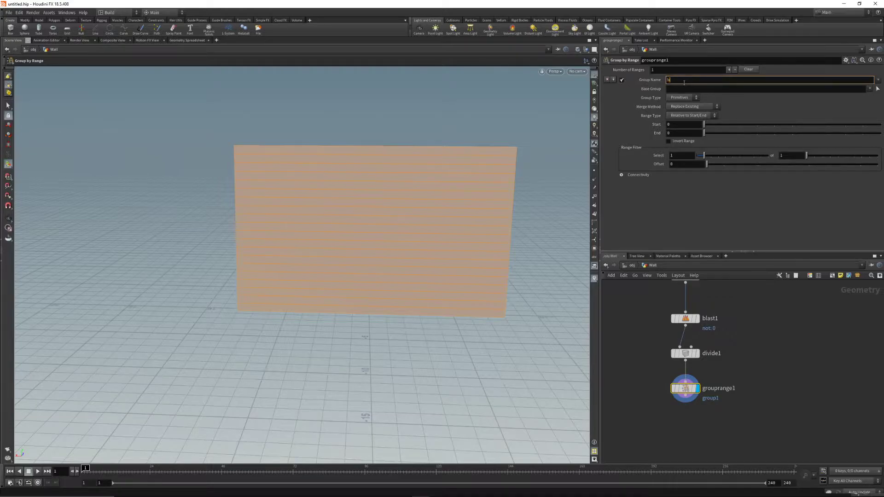
type("ricks1")
key("Return")
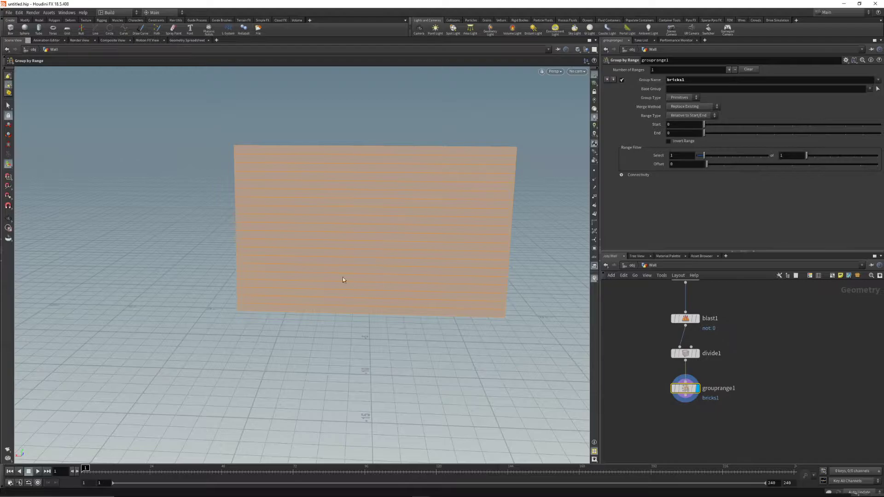
- Set the group's range filter to select 1 of 2 so every other wall row is grouped
left_click_drag(807, 155, 815, 155)
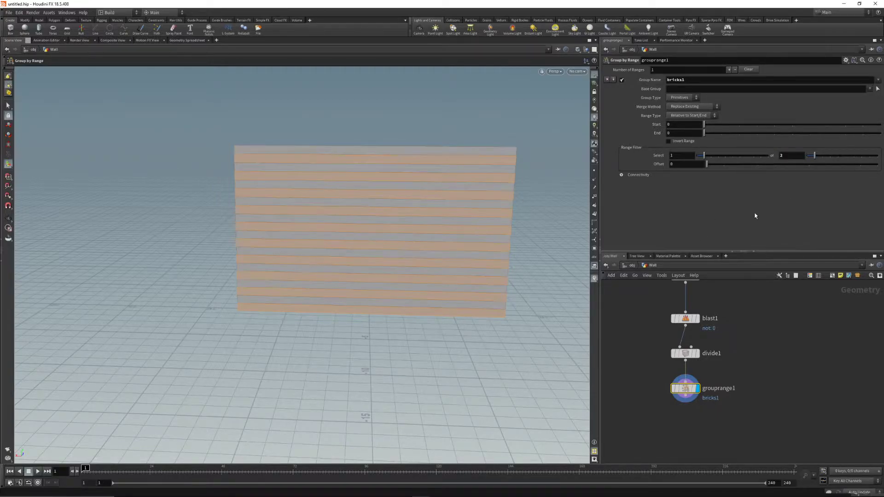
left_click_drag(347, 271, 356, 249, "alt")
right_click_drag(356, 248, 399, 278, "alt")
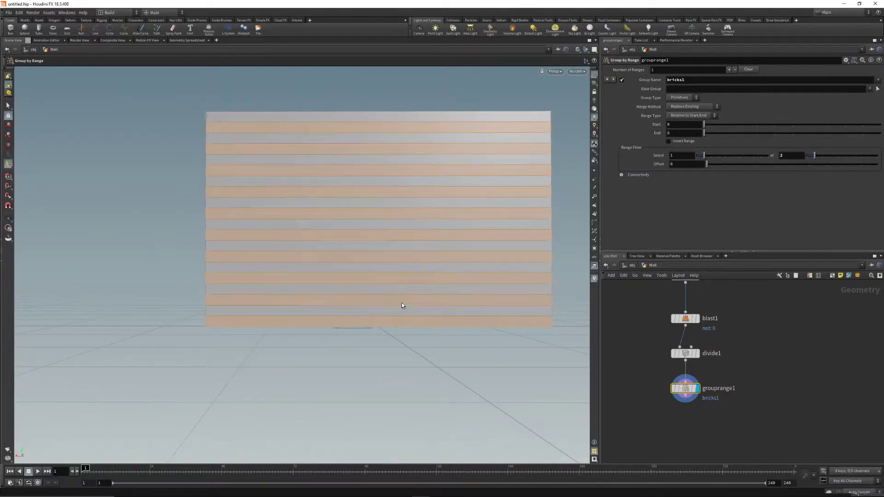
key("Escape")
left_click_drag(351, 239, 338, 191)
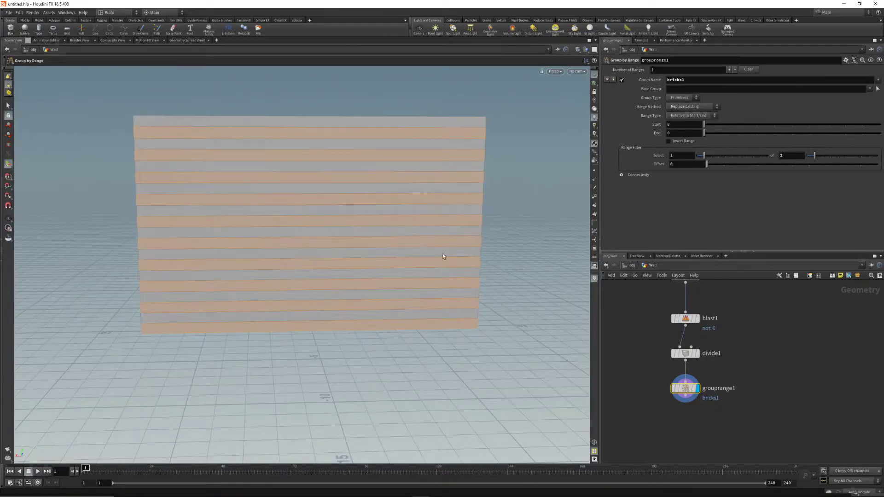
scroll(705, 374, "down", 3)
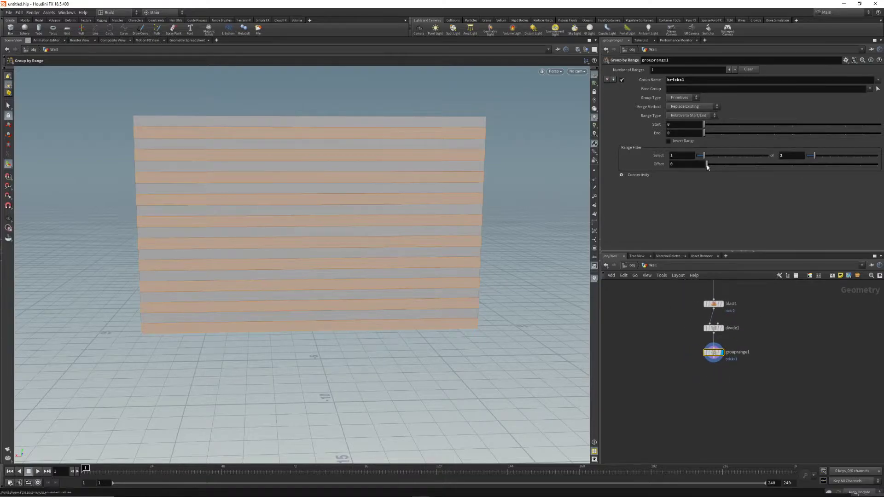
- Add a Blast node below the Group by Range node, connected to its output, and display its result
left_click(718, 82)
key("Tab")
type("blast")
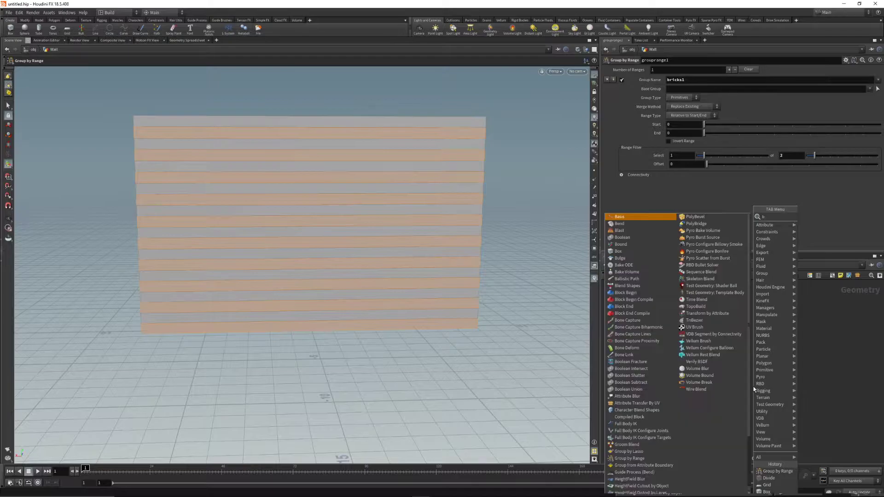
key("Return")
left_click(701, 384)
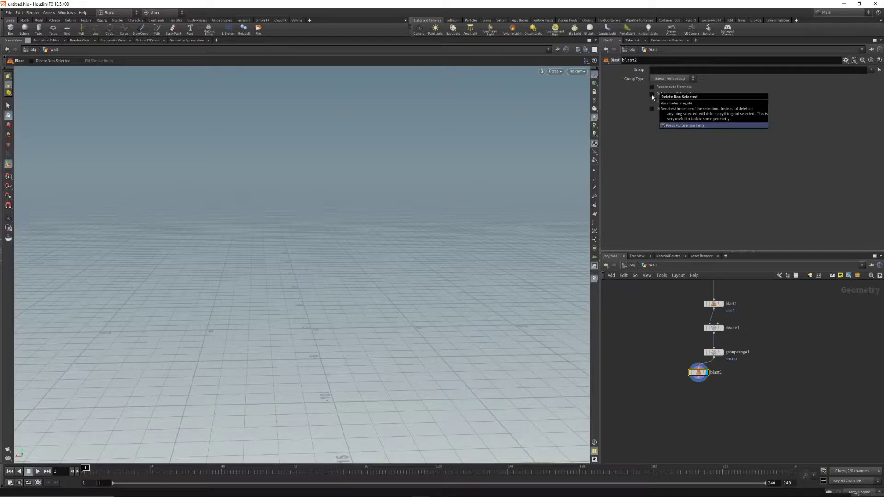
- Enable Delete Non Selected on the new Blast node and set its group to bricks1
left_click(653, 94)
left_click(870, 71)
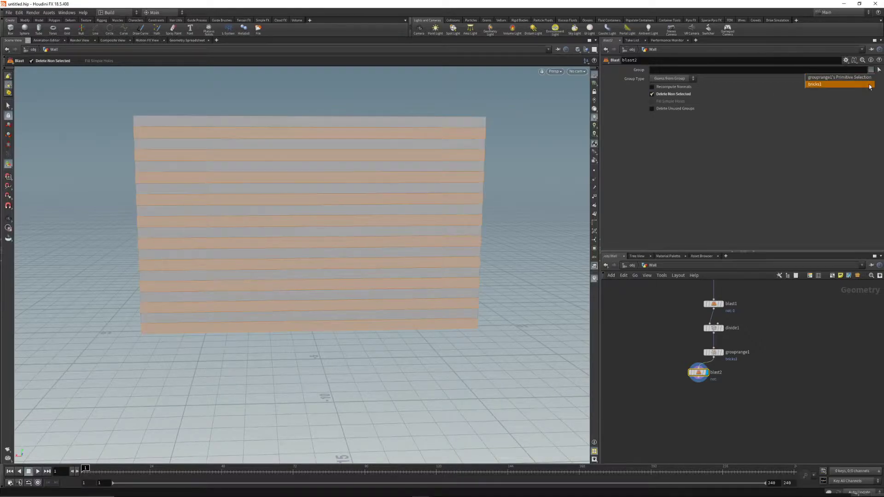
left_click(845, 84)
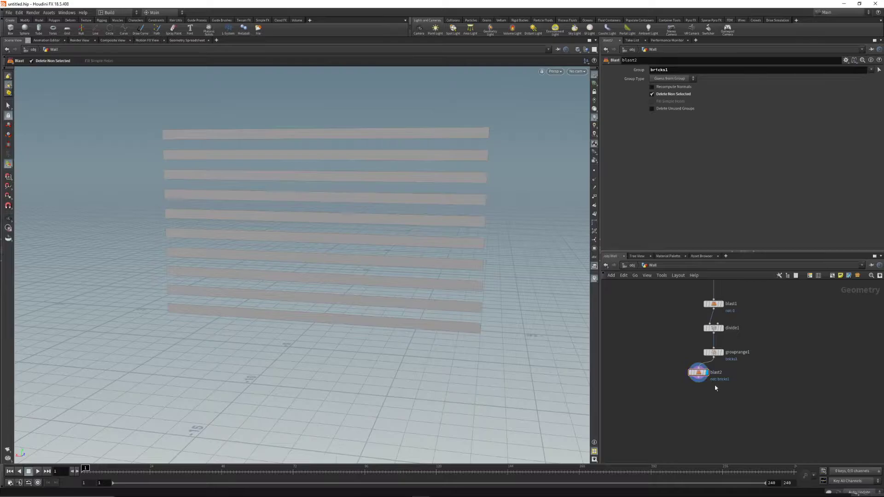
- Duplicate the bricks1 Blast node beside the original and turn off Delete Non Selected on the copy
key("ctrl+c")
key("ctrl+v")
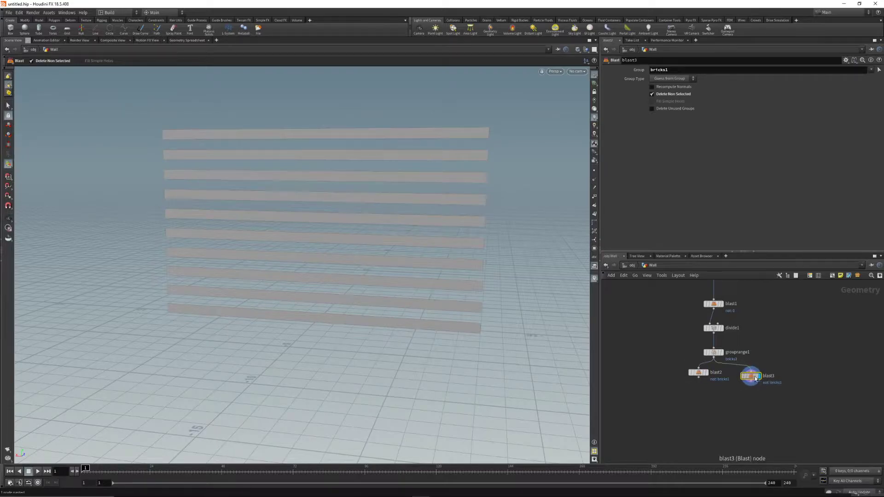
left_click_drag(755, 379, 758, 375)
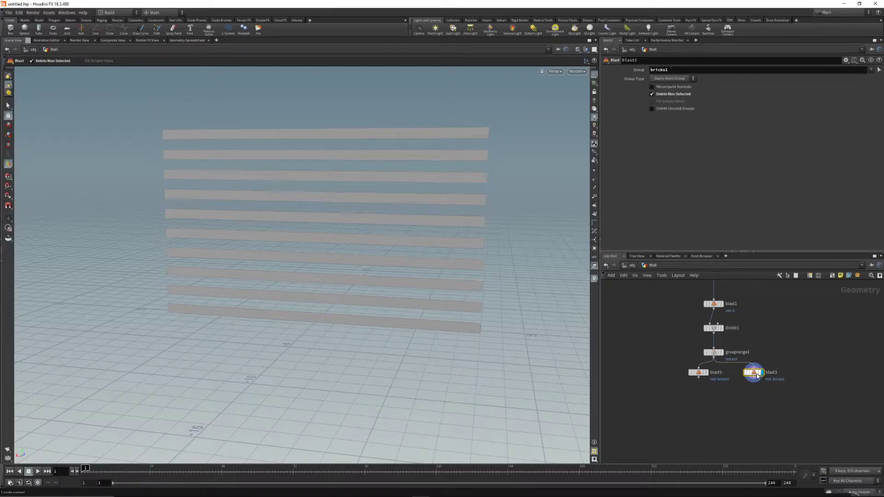
left_click(652, 94)
left_click_drag(368, 242, 412, 209, "alt")
- Add a Merge node below the two bricks1 Blast nodes and connect both of their outputs to it
left_click_drag(714, 408, 779, 417)
key("Tab")
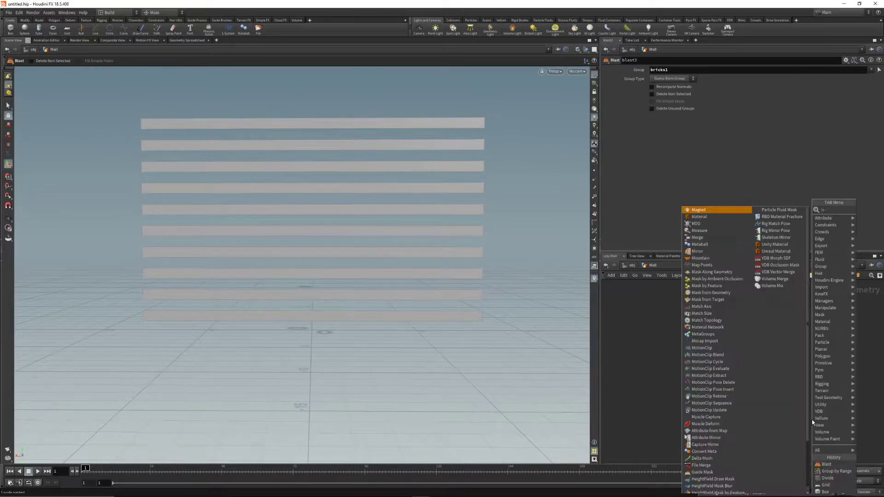
type("merge")
key("Return")
left_click(731, 410)
left_click_drag(699, 378, 732, 406)
left_click_drag(754, 378, 732, 408)
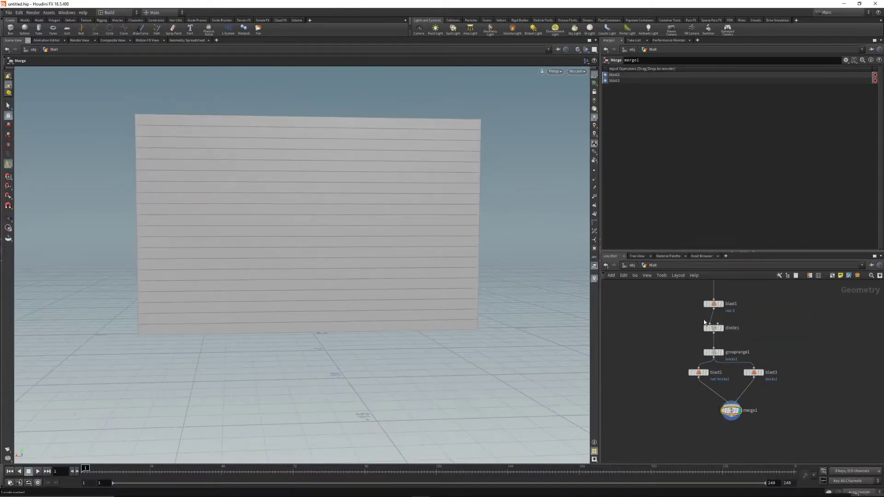
- Move the Merge node further down and cut the wires connecting it to the two Blast nodes
left_click(722, 355)
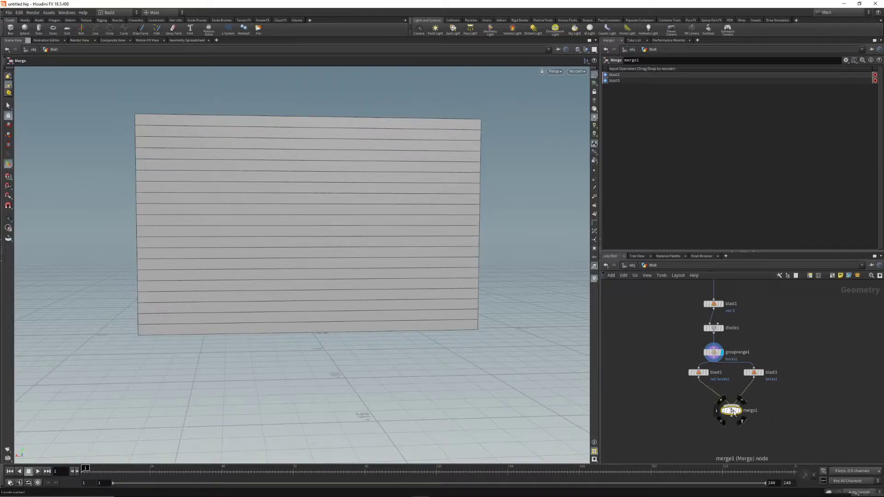
left_click_drag(732, 410, 735, 433)
key("y")
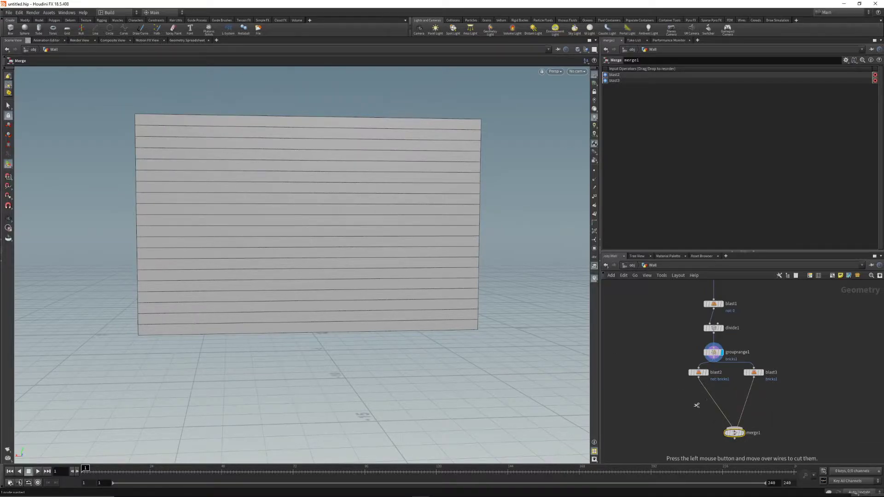
left_click_drag(669, 402, 811, 404)
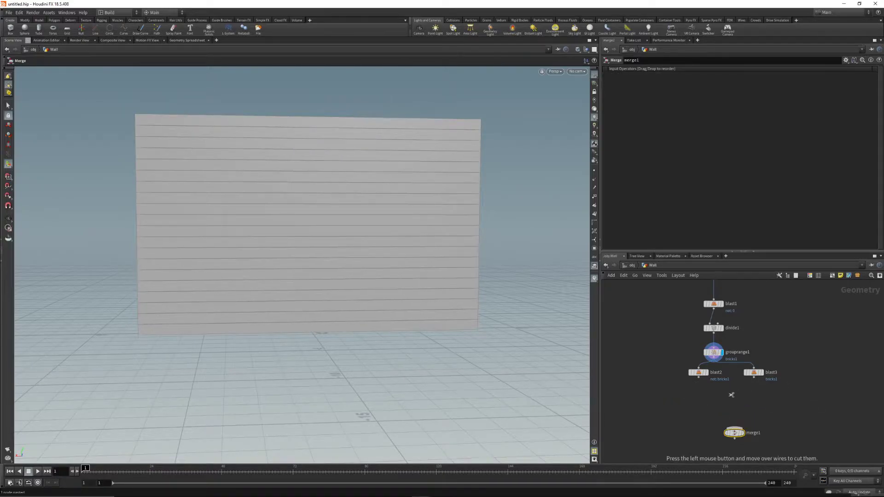
left_click_drag(696, 397, 845, 408)
left_click_drag(657, 401, 824, 410)
left_click_drag(673, 400, 829, 405)
left_click(699, 369)
left_click(714, 360)
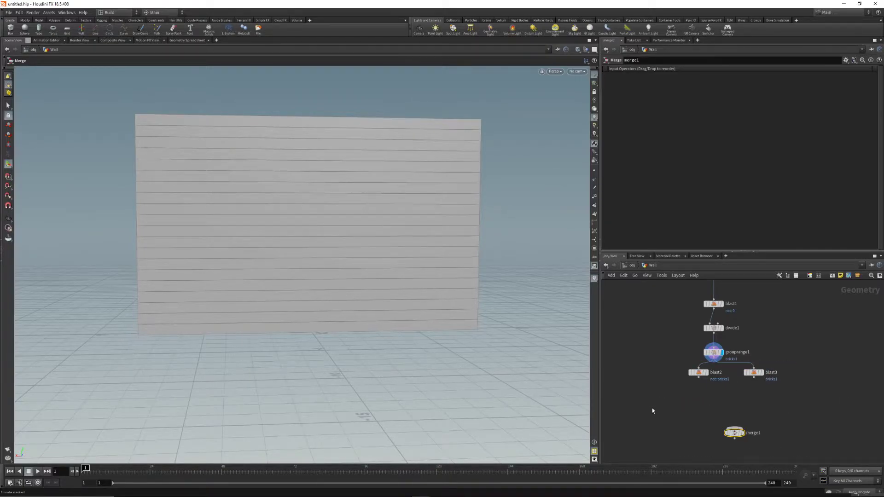
- Add a Divide node below blast2, connected to its output, and display its result
key("Tab")
type("divi")
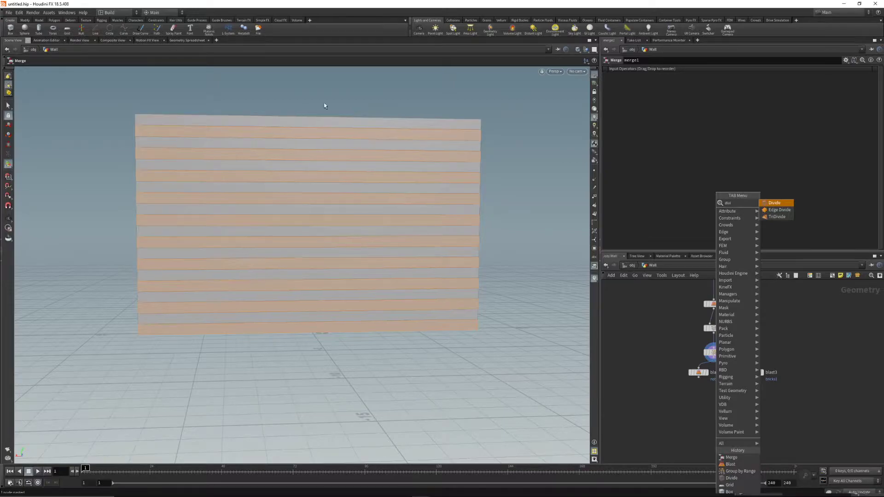
left_click(776, 204)
left_click(711, 392)
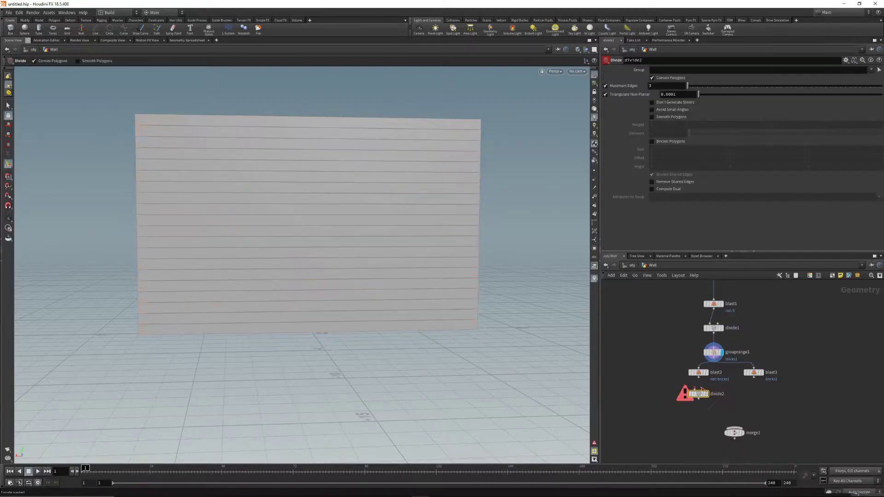
left_click(708, 394)
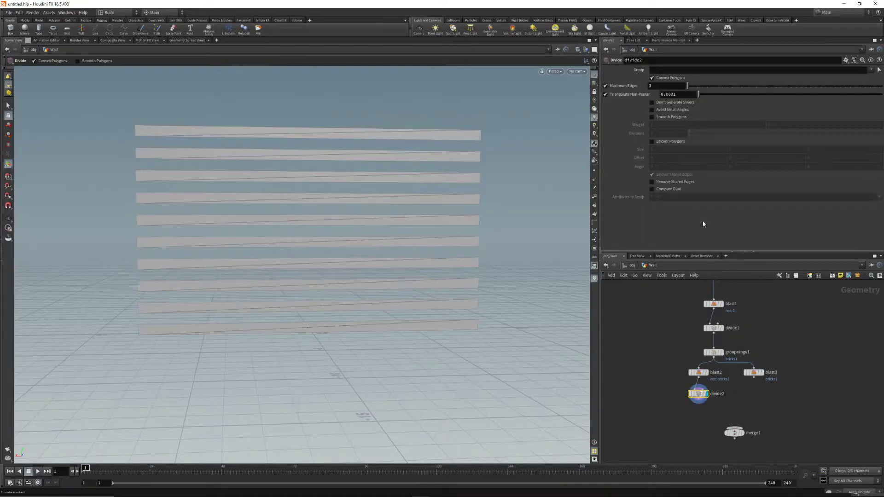
- Configure the new Divide node with Convex Polygons off, Bricker Polygons on and a Y size of 1000
left_click(652, 78)
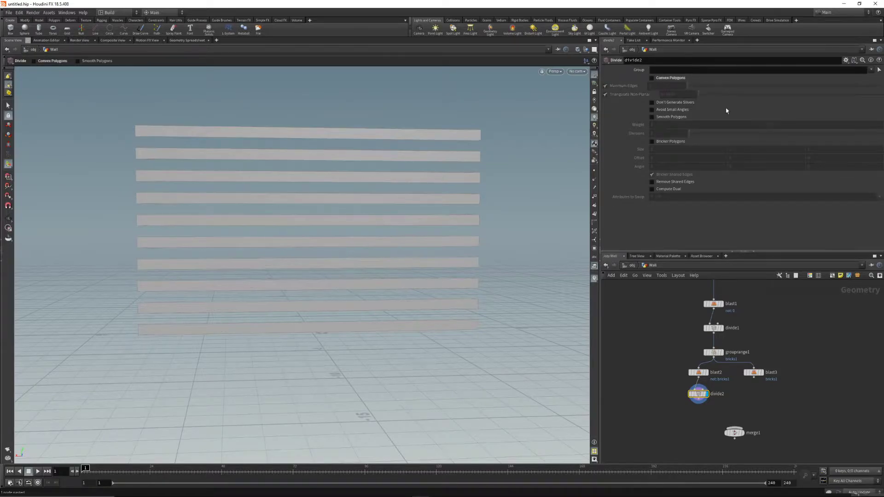
left_click(652, 141)
scroll(379, 169, "up", 3)
left_click_drag(379, 170, 331, 186, "alt")
key("Return")
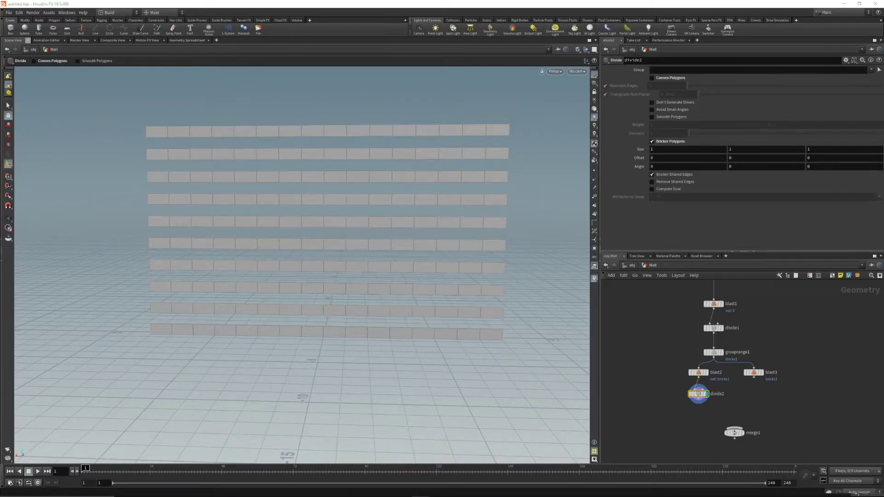
left_click(749, 150)
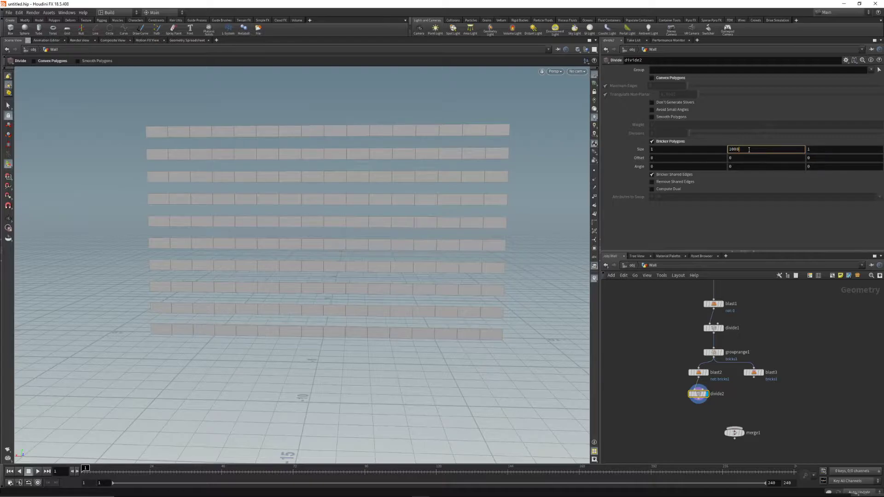
key("Return")
- Duplicate the configured Divide node below blast3, connect it to that Blast's output and display its result
middle_click_drag(761, 403, 758, 402)
key("ctrl+c")
key("ctrl+v")
left_click_drag(764, 398, 751, 394)
left_click(751, 376)
left_click(748, 388)
left_click_drag(340, 184, 351, 168, "alt")
right_click_drag(288, 143, 426, 148, "alt")
left_click_drag(426, 147, 399, 150, "alt")
right_click_drag(399, 150, 424, 178, "alt")
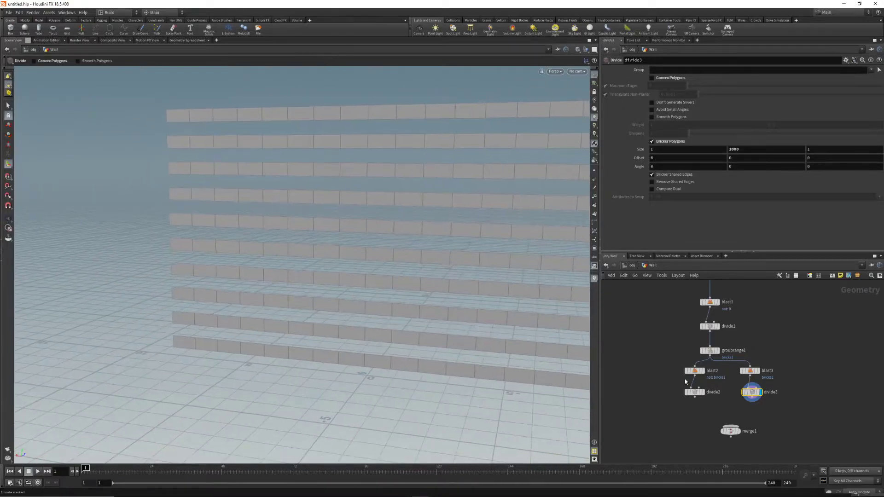
- Connect divide2 and divide3 to the Merge node and display the merged result
left_click(698, 393)
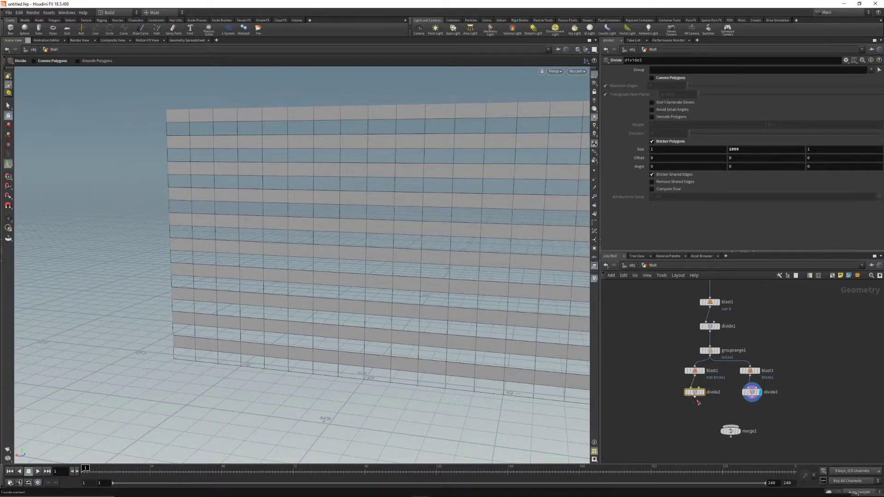
left_click(737, 431)
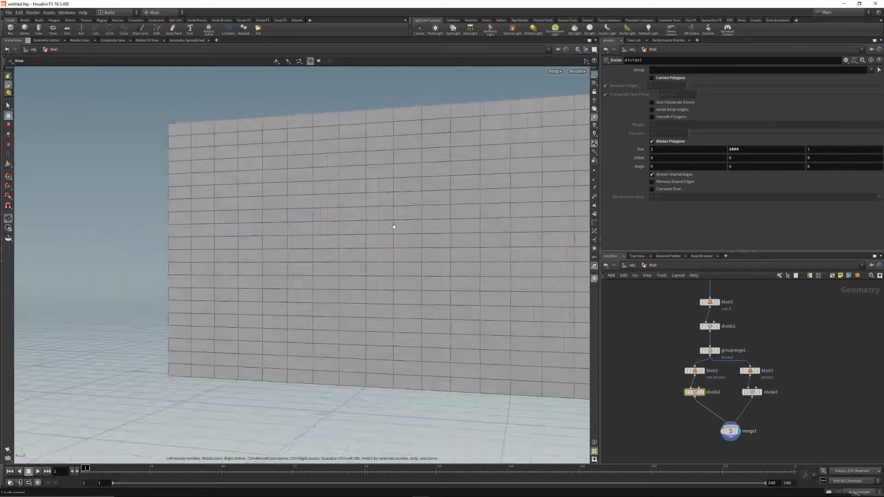
left_click_drag(392, 229, 468, 231, "alt")
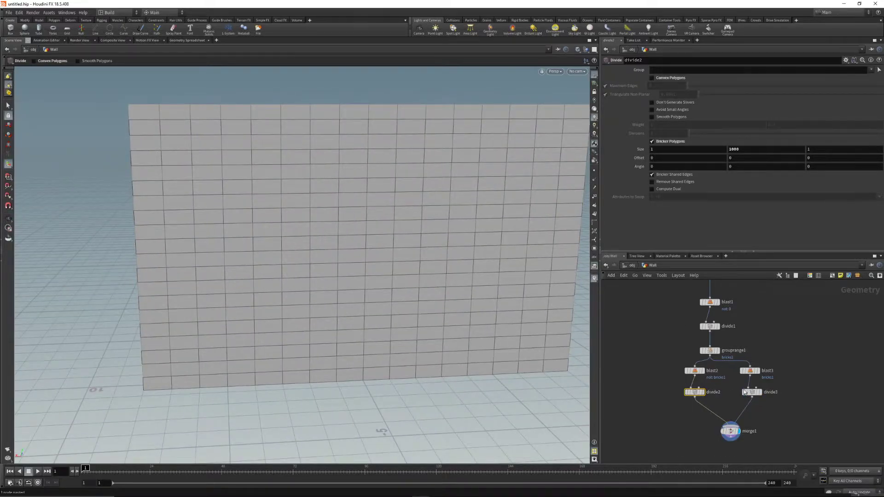
- Set the X offset of divide2 to .5 to stagger its brick rows against the other set
double_click(665, 158)
type(".5")
key("Return")
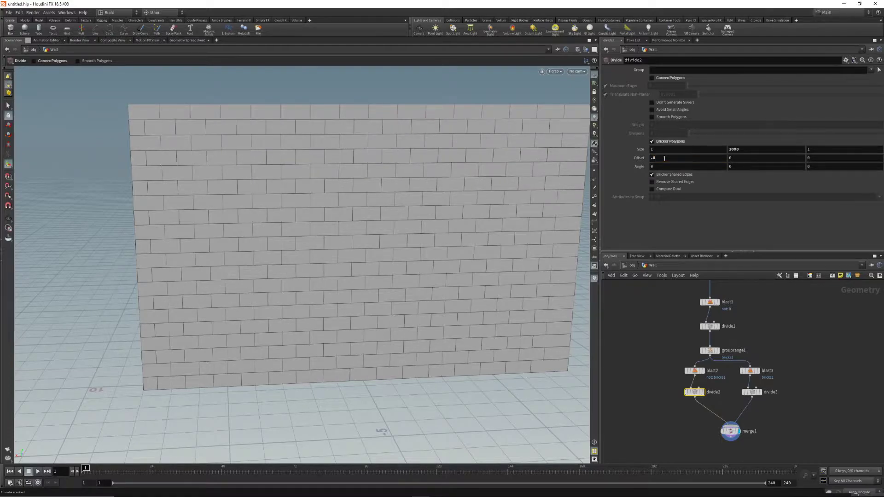
left_click_drag(344, 195, 212, 227)
key("space+h")
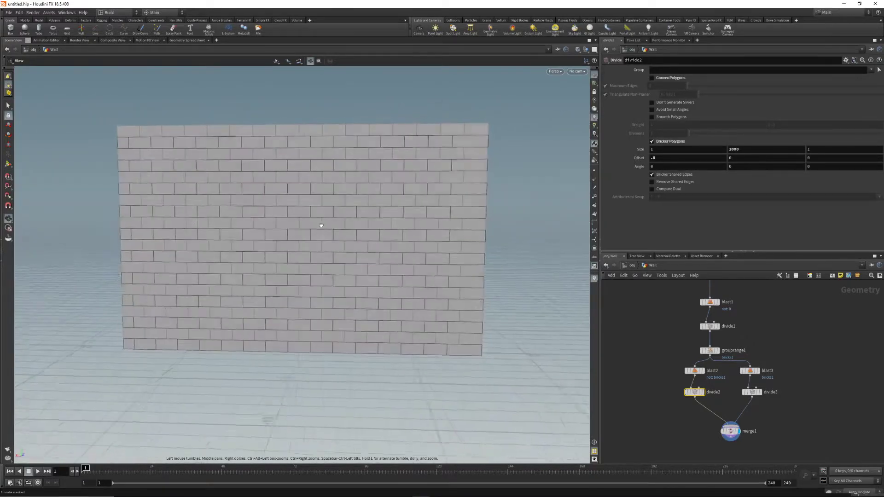
- Add a Facet node below merge1, connected to its output, and display its result
middle_click_drag(693, 426, 677, 353)
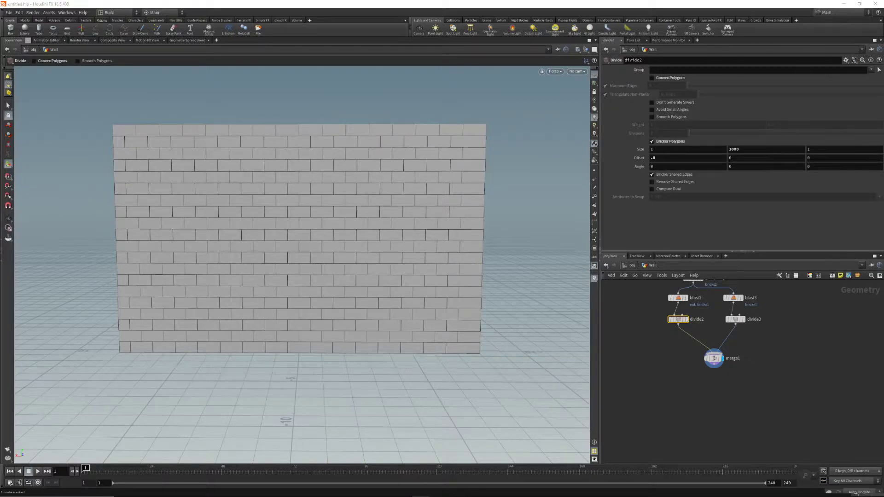
middle_click_drag(702, 374, 670, 380)
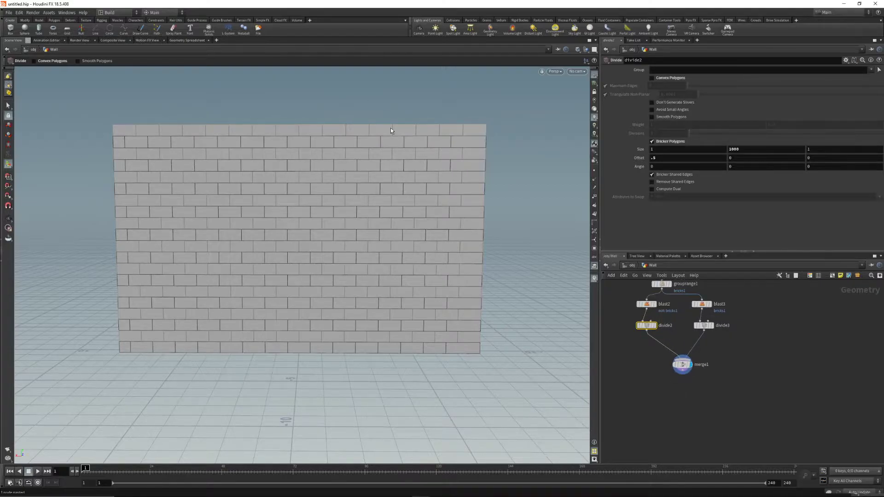
left_click(726, 405)
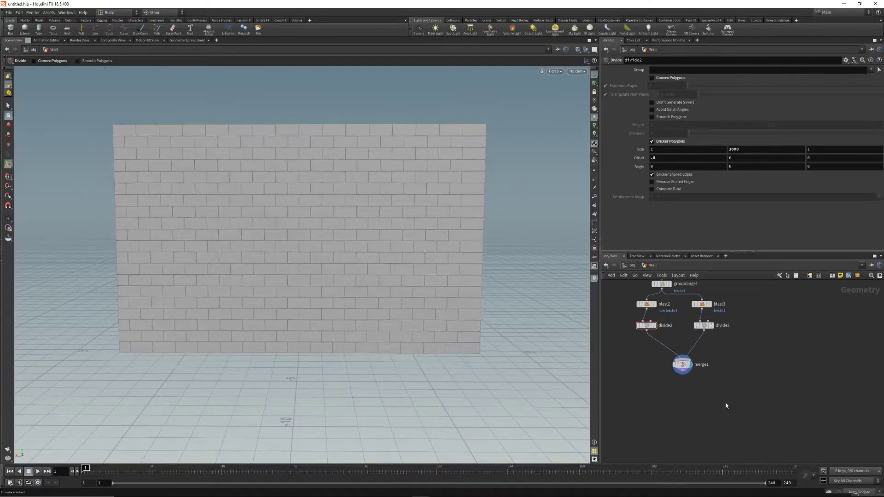
key("Tab")
left_click(781, 201)
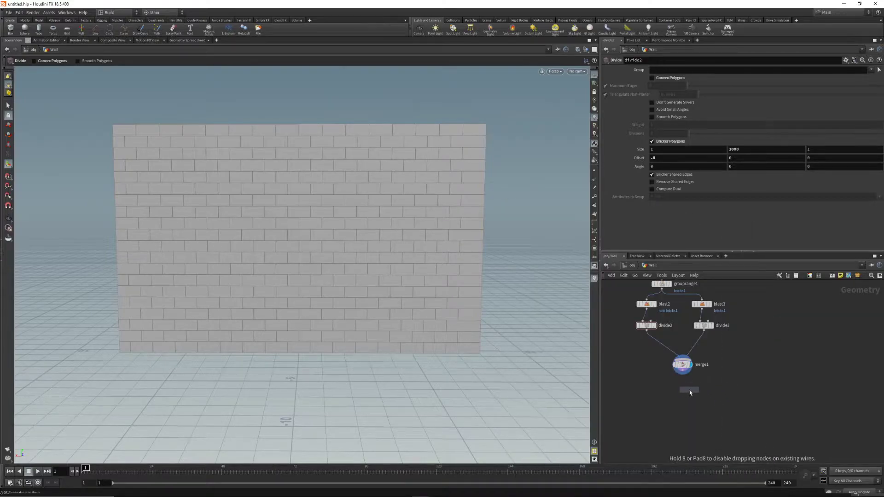
left_click(684, 391)
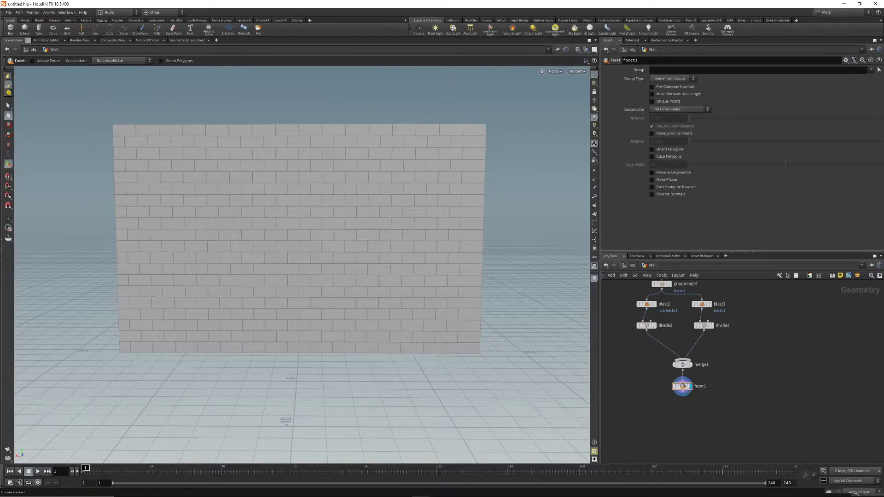
- Add a Primitive node below facet1, connected to its output, and display its result
left_click_drag(675, 412, 700, 413)
key("Tab")
type("prim")
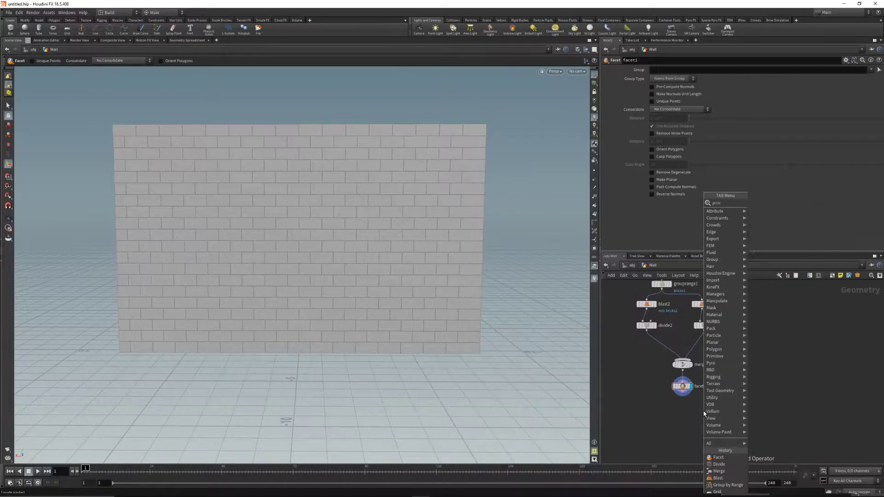
key("Return")
left_click(682, 405)
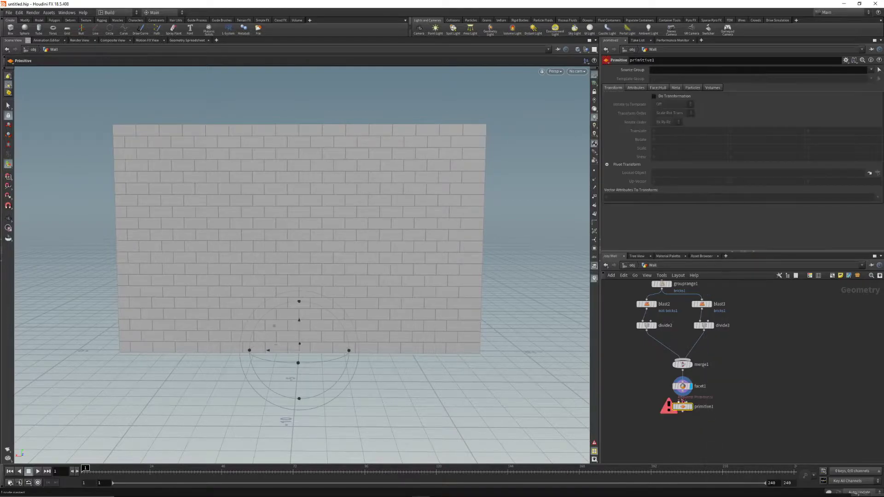
left_click(683, 393)
left_click(683, 402)
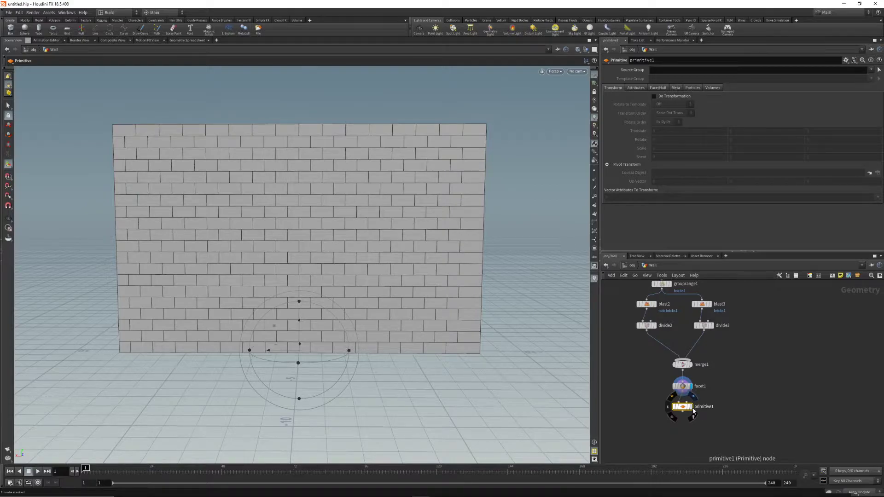
left_click(693, 397)
- Enable Do Transformation on the Primitive node and set its scale to .99, .97 and .98
left_click_drag(294, 272, 328, 267, "alt")
middle_click_drag(328, 267, 348, 324, "alt")
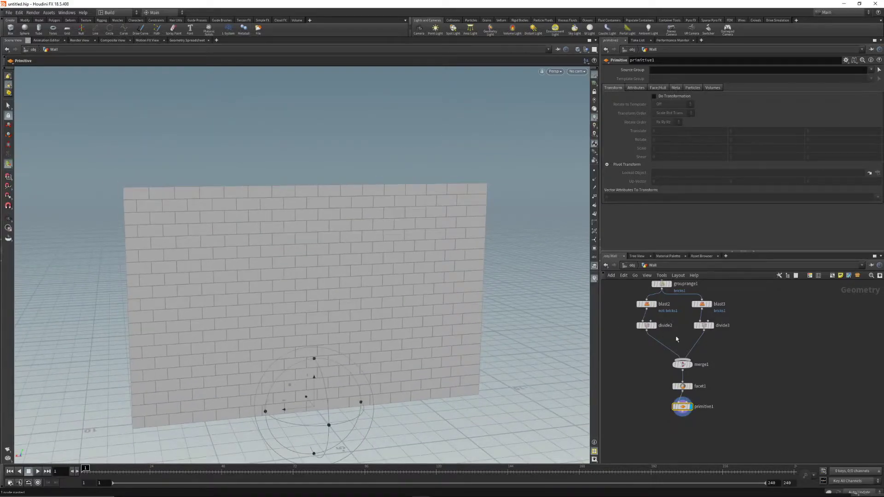
left_click(654, 96)
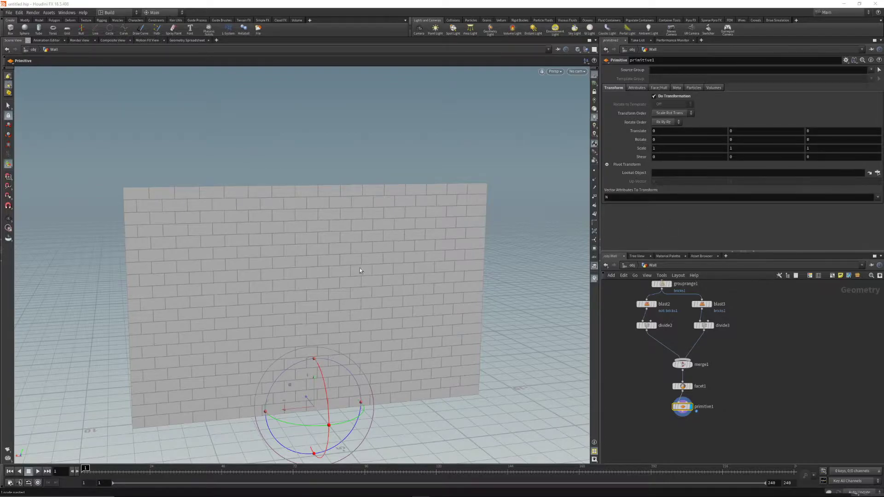
left_click(683, 148)
key("Tab")
type(".97")
key("Tab")
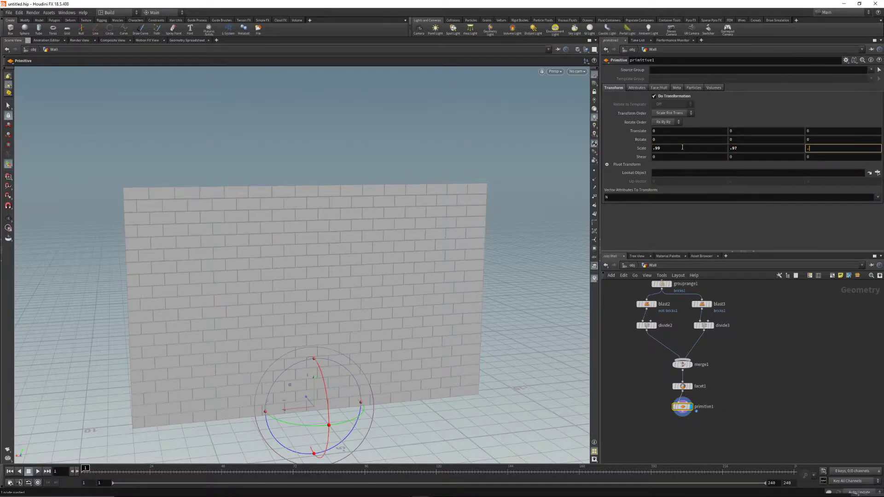
key("Return")
- Examine the gaps between the scaled bricks up close and from several angles, including the whole wall
right_click_drag(274, 289, 308, 254, "alt")
left_click_drag(308, 253, 335, 237, "alt")
scroll(316, 243, "up", 8)
mouse_move(239, 239)
left_mouse_down()
mouse_move(303, 241)
mouse_move(234, 237)
left_mouse_up()
left_click_drag(195, 213, 124, 272)
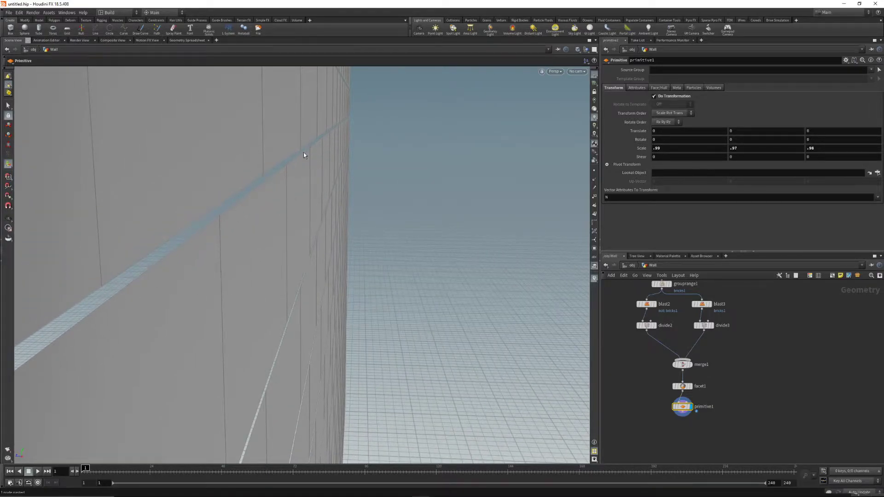
left_click_drag(292, 229, 280, 264)
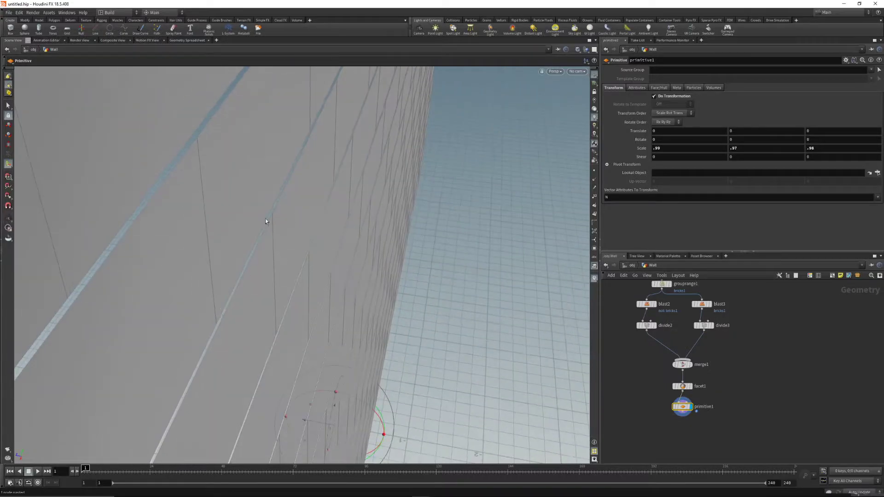
left_click_drag(173, 210, 248, 228)
mouse_move(337, 236)
right_mouse_down()
mouse_move(320, 237)
mouse_move(347, 227)
right_mouse_up()
middle_click_drag(347, 227, 247, 221)
left_click_drag(247, 221, 312, 212)
right_click_drag(311, 211, 247, 226)
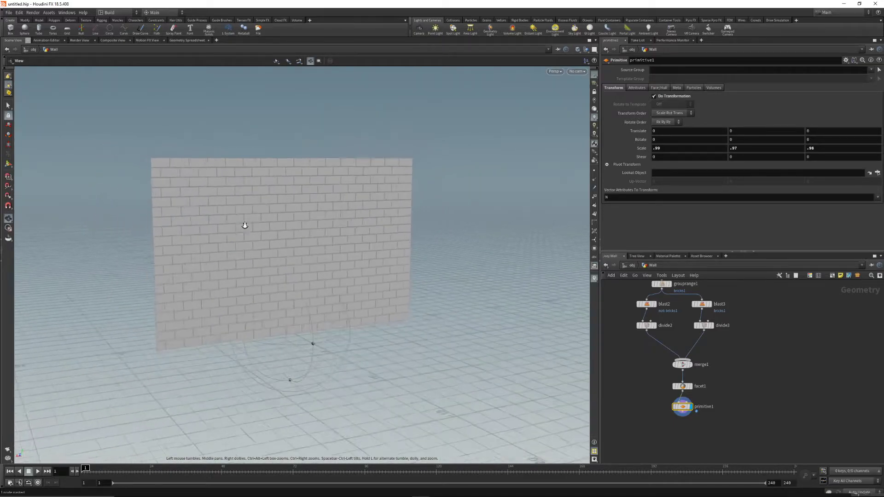
middle_click_drag(247, 226, 233, 229)
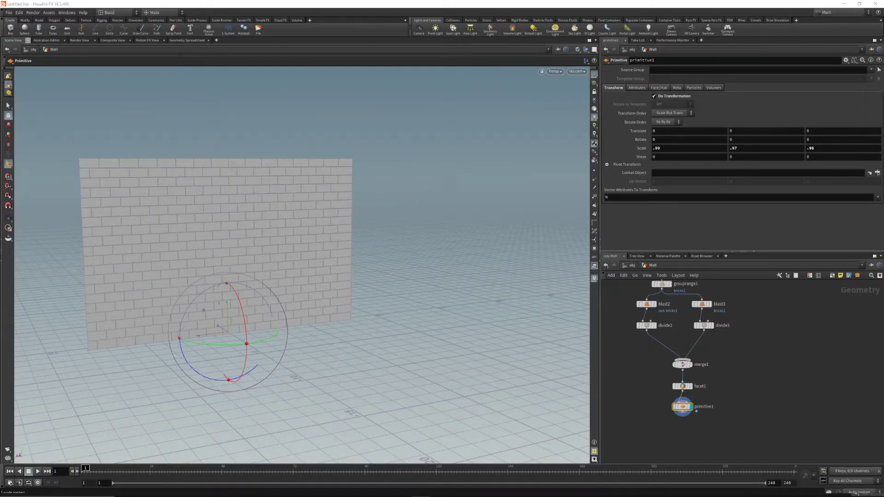
- Add a PolyExtrude node below primitive1, connected to its output, and display its result
middle_click_drag(676, 430, 658, 405)
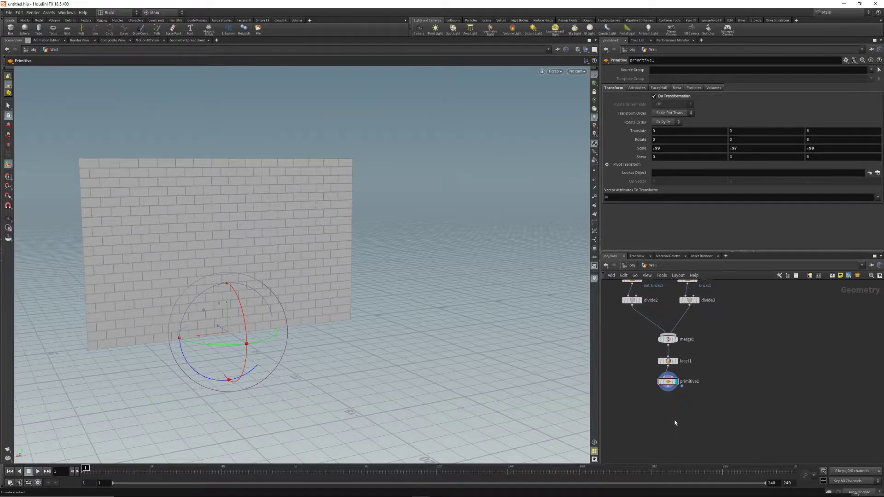
key("Tab")
type("poly")
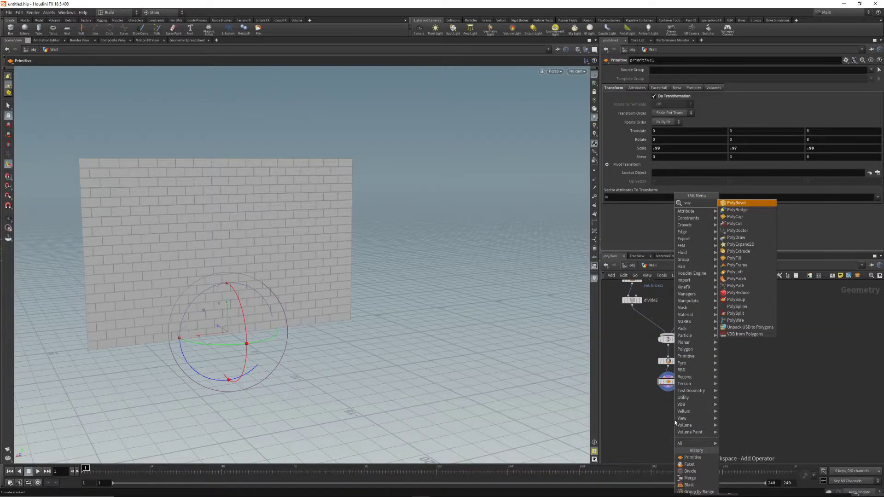
type("bevel")
key("Return")
left_click(668, 404)
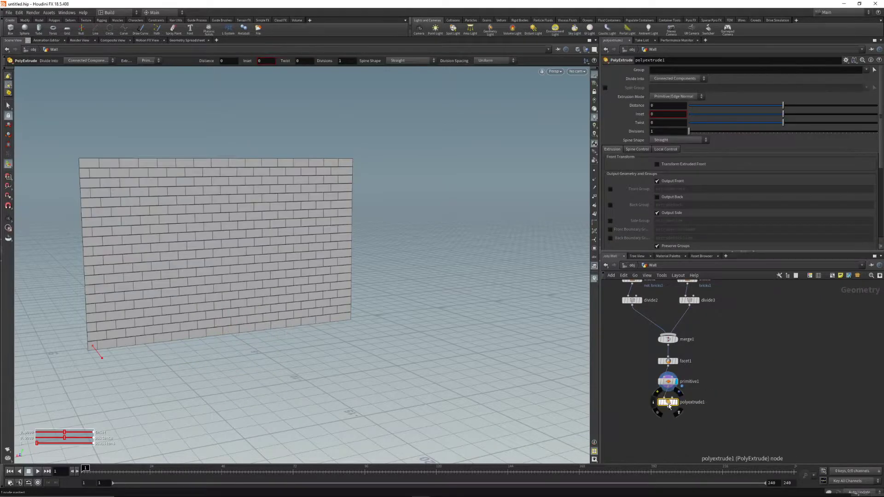
left_click_drag(258, 304, 15, 385, "alt")
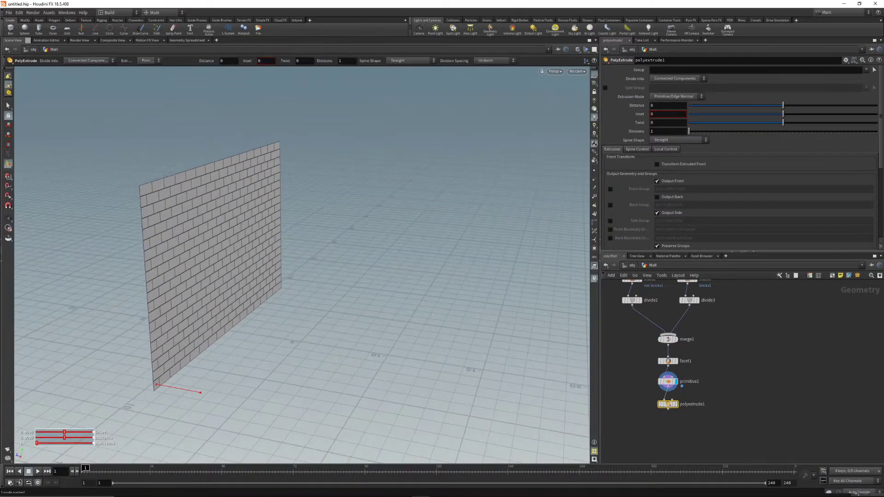
left_click(676, 404)
- Set the PolyExtrude distance to .25 to give the bricks thickness
left_click(666, 106)
type(".25")
key("Return")
key("Escape")
left_click_drag(152, 277, 237, 217)
key("Return")
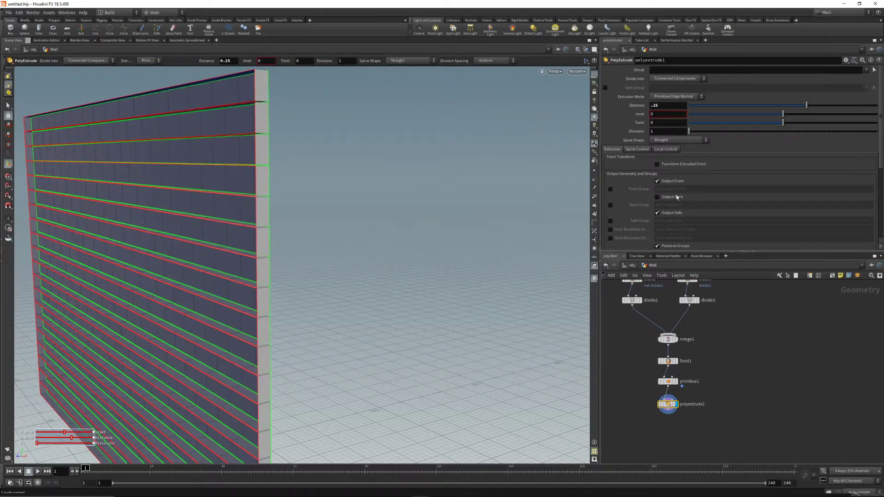
- Turn on Output Back for the PolyExtrude node to close the rear of the bricks
left_click(658, 197)
left_click_drag(360, 217, 271, 230, "alt")
key("Escape")
key("Return")
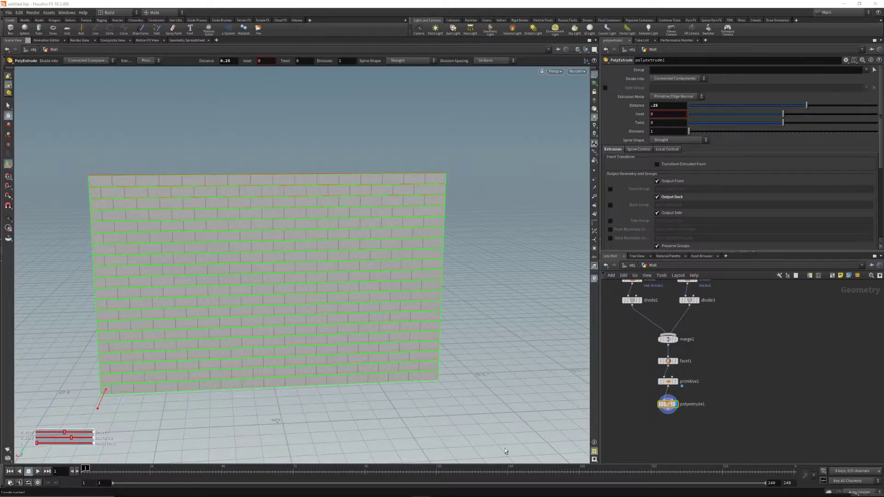
- Add a Group Delete node below polyextrude1, display it and set it to delete the bricks1 group
key("Tab")
type("groupra")
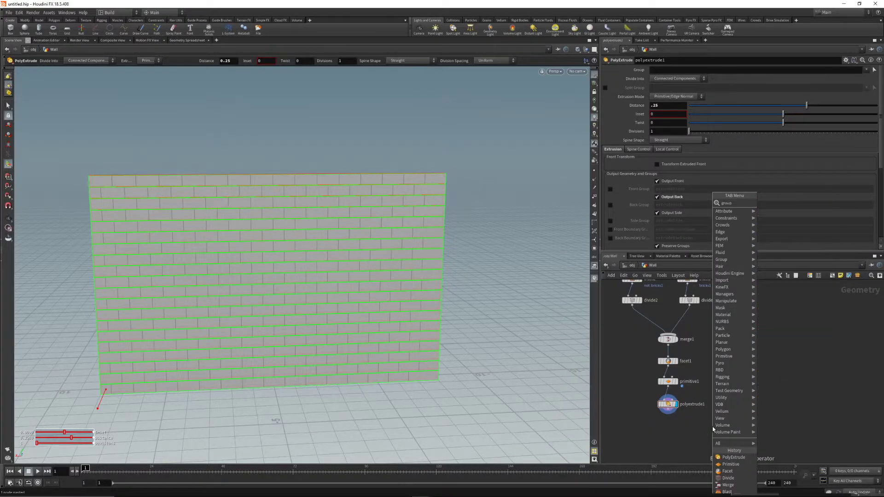
key("Return")
left_click(669, 426)
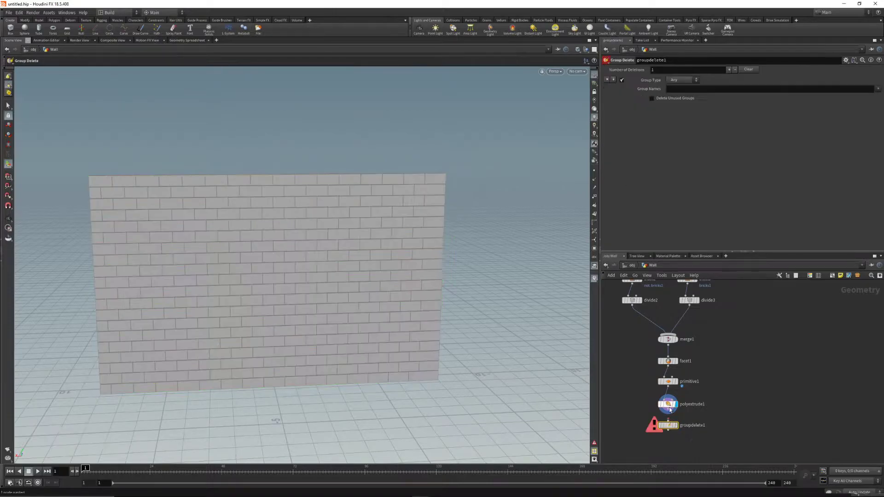
left_click(671, 424)
mouse_move(658, 300)
middle_mouse_down()
mouse_move(662, 367)
mouse_move(668, 286)
middle_mouse_up()
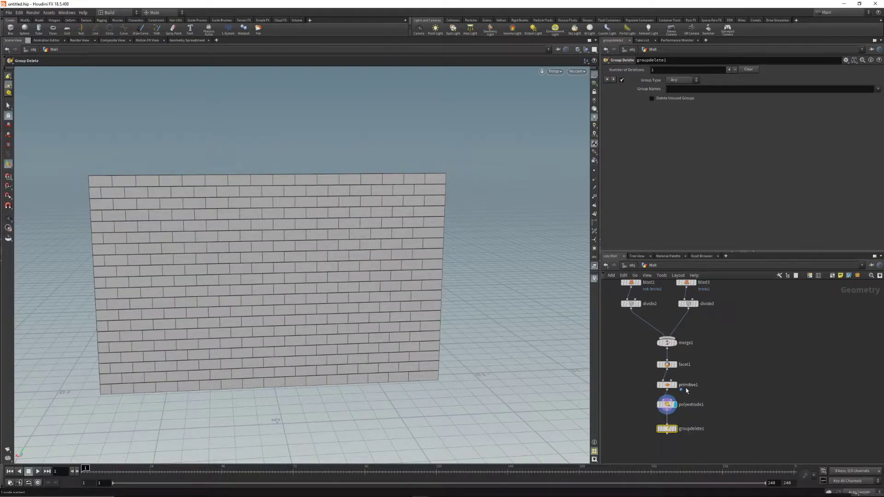
left_click(677, 430)
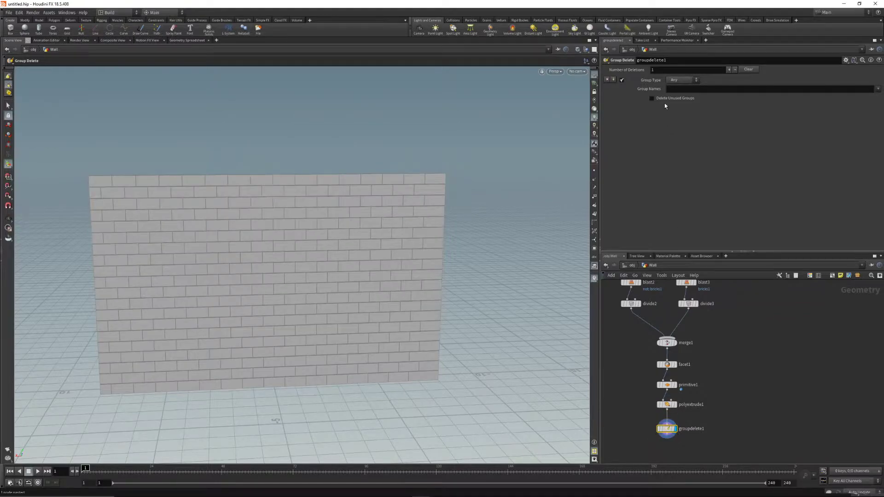
left_click(878, 90)
left_click(871, 93)
- Add a Group Create node below groupdelete1, connected to its output, and name its primitive group bricks
middle_click_drag(719, 441, 726, 361)
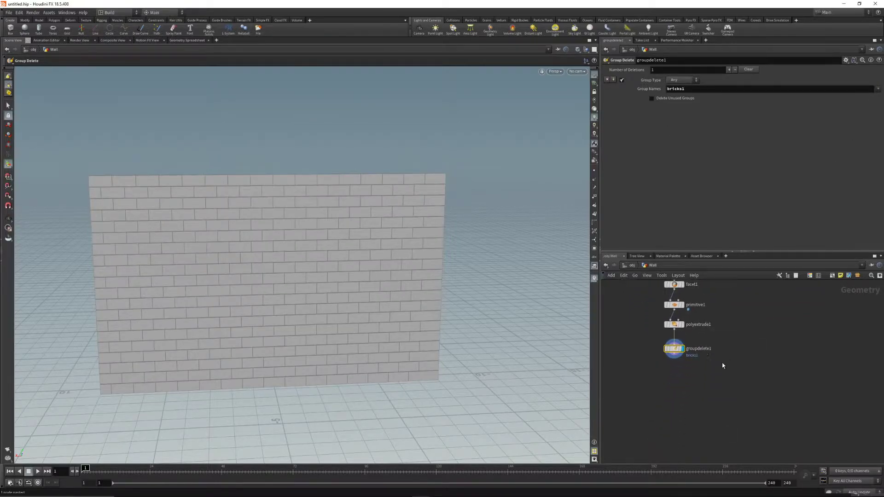
key("Tab")
type("group")
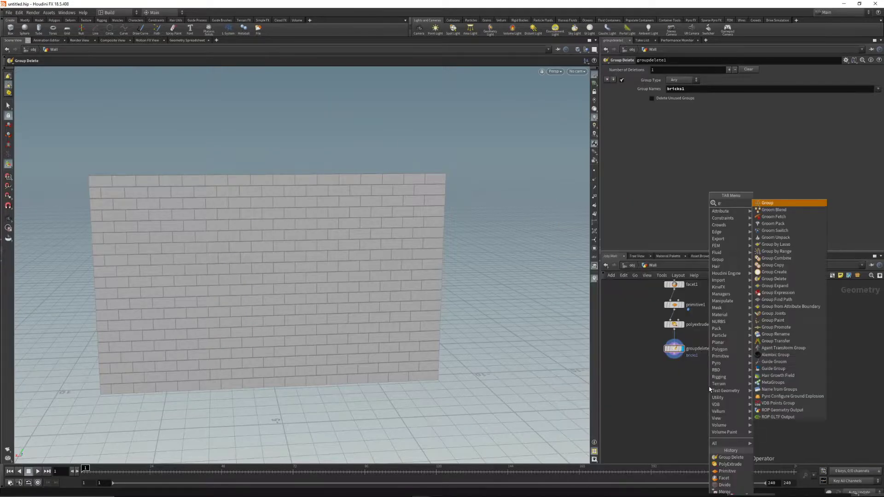
key("Return")
left_click(677, 377)
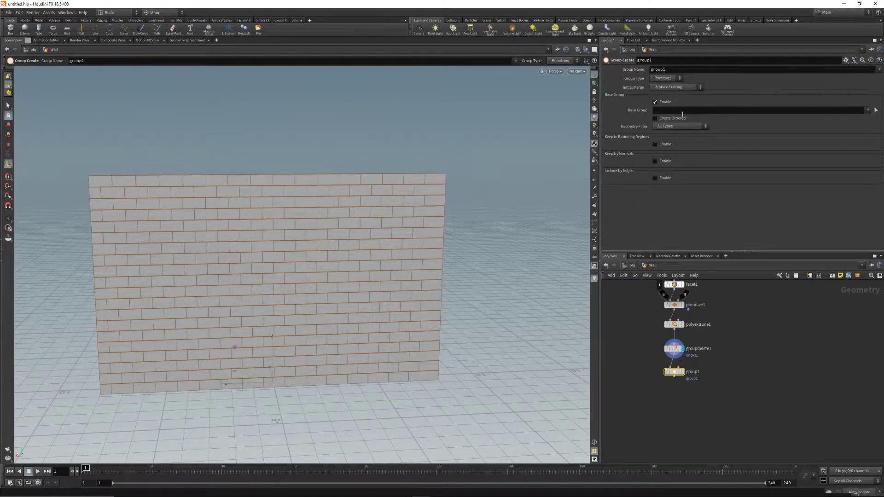
double_click(681, 72)
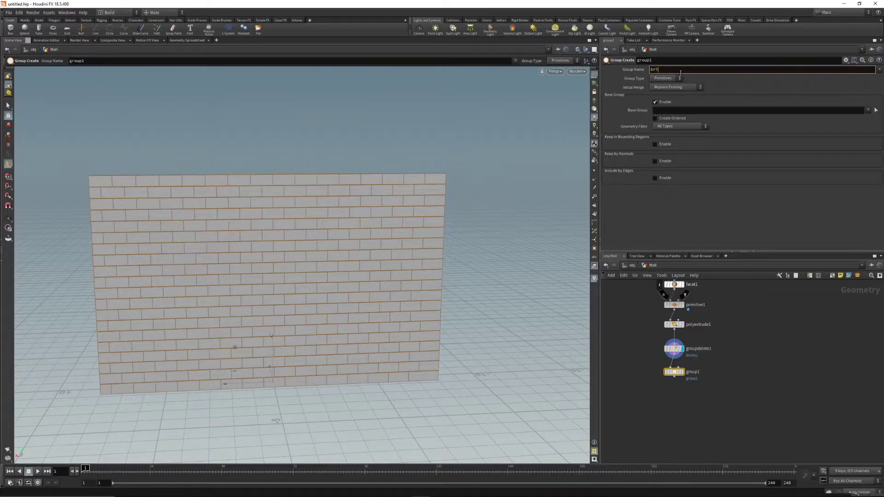
key("Return")
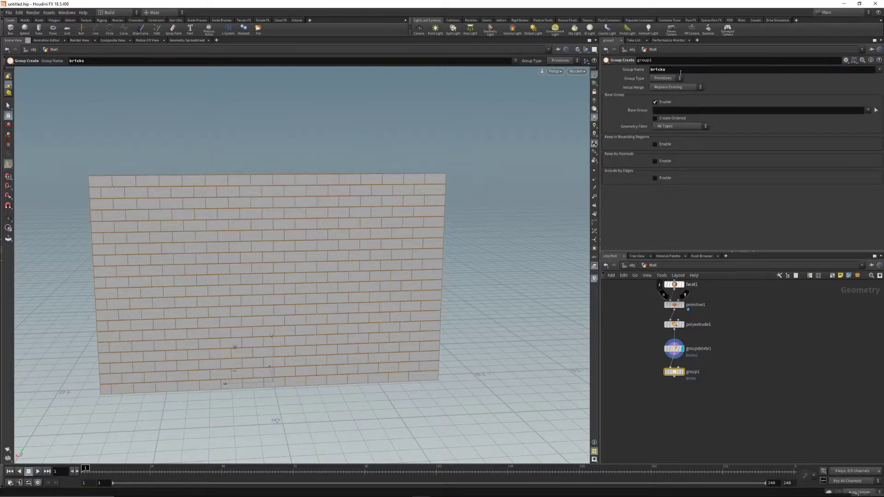
- Add a Merge node below group1, connected to its output
left_click(699, 410)
middle_click_drag(751, 420, 736, 412)
key("Tab")
type("merge")
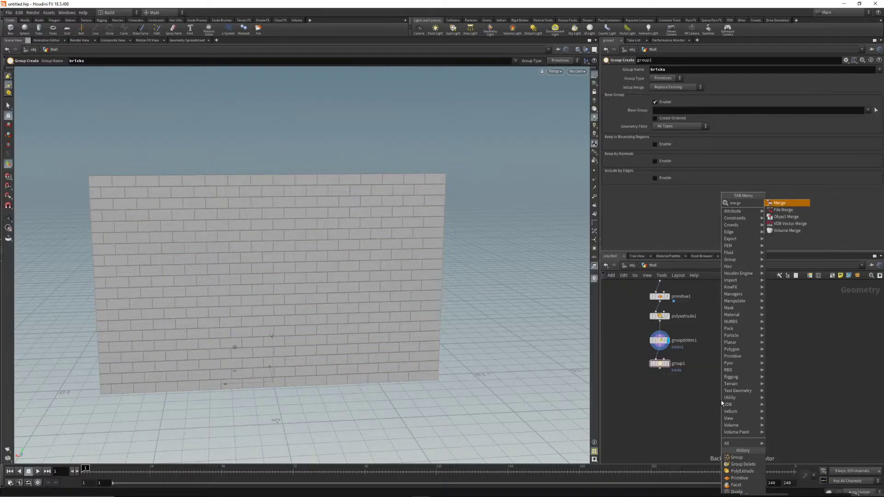
key("Return")
left_click(712, 406)
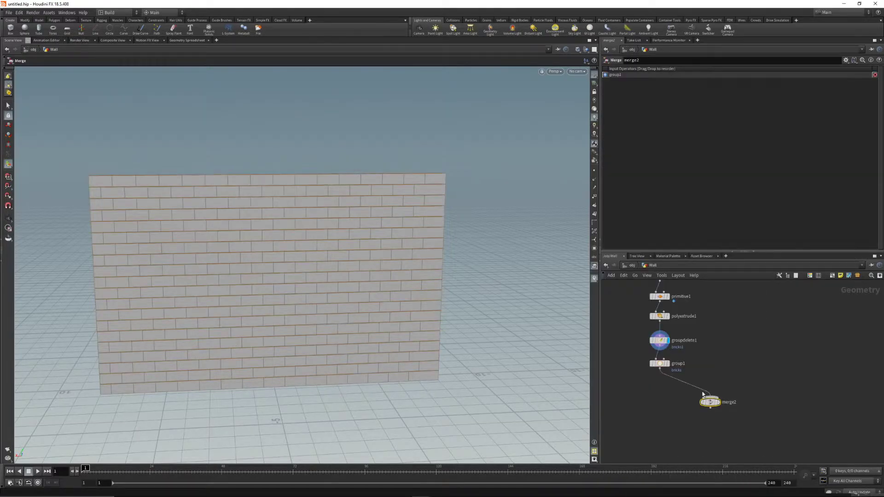
- Branch a new PolyExtrude node off the output of blast1, placed beside the main node chain
scroll(701, 401, "down", 5)
scroll(688, 410, "up", 2)
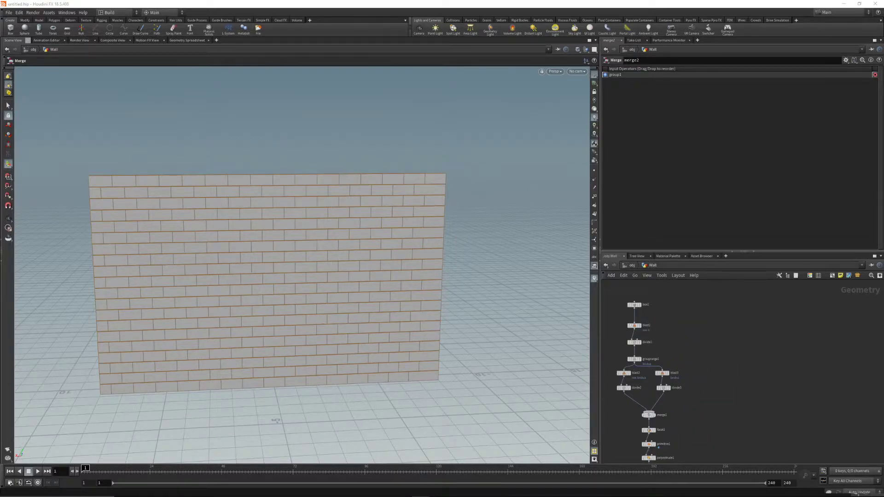
middle_click_drag(698, 356, 701, 338)
left_click_drag(631, 324, 712, 328)
left_click_drag(630, 324, 756, 323)
key("Tab")
type("poly e")
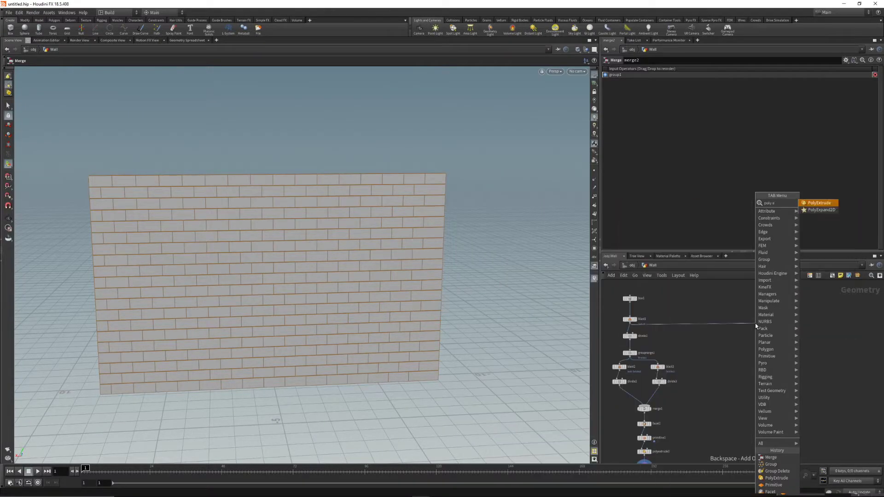
key("Return")
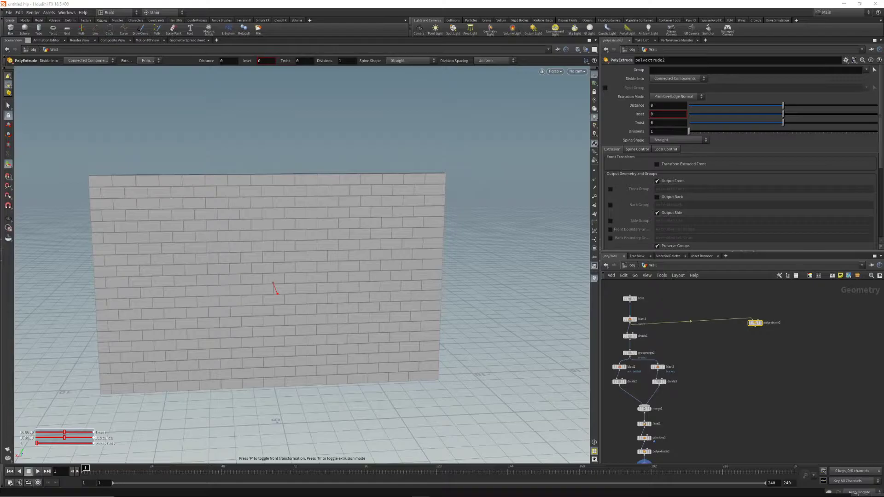
left_click(749, 323)
- Set the distance of polyextrude2 to 0.05 and display the node to show the thin panel
left_click(663, 106)
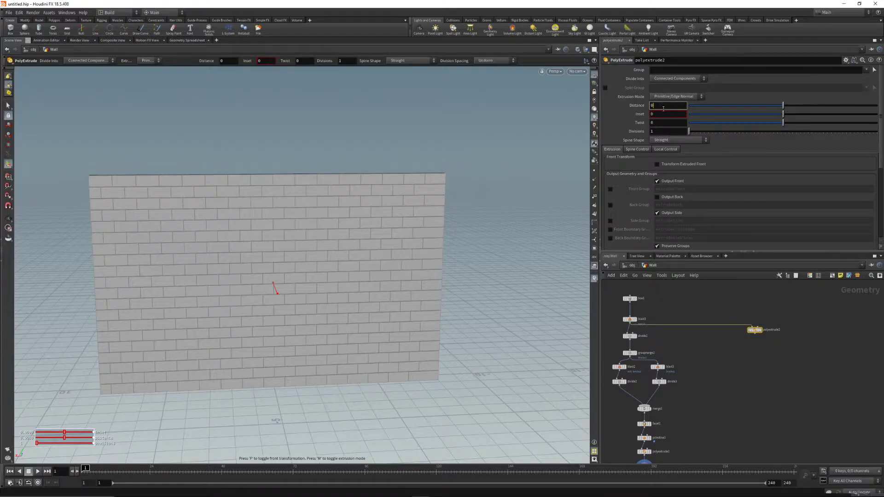
type("0.05")
key("Return")
left_click(760, 330)
left_click_drag(375, 287, 236, 115, "alt")
key("Return")
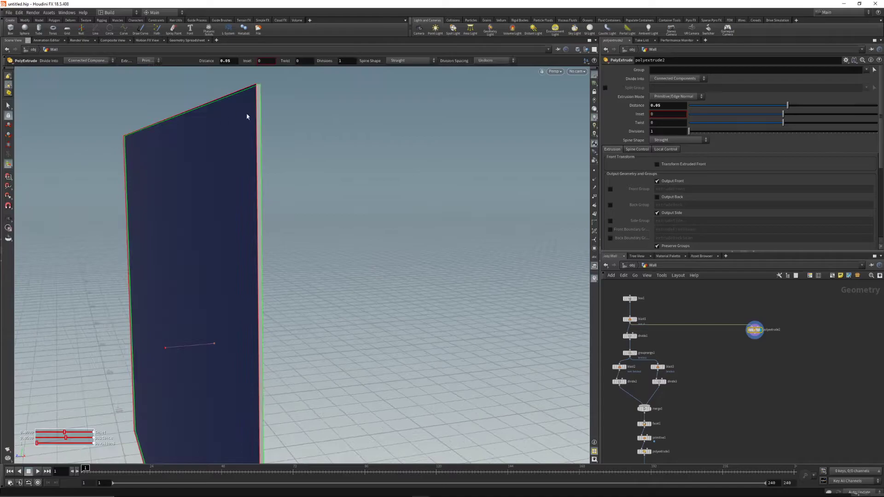
left_click_drag(154, 227, 263, 188)
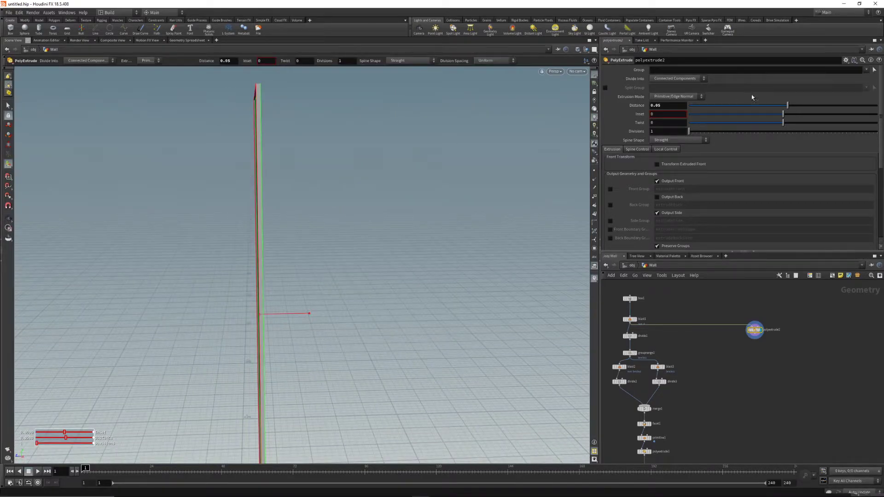
- Turn on Output Back for polyextrude2 to close the rear of the panel
left_click(657, 197)
key("Escape")
left_click_drag(555, 223, 272, 247)
key("Return")
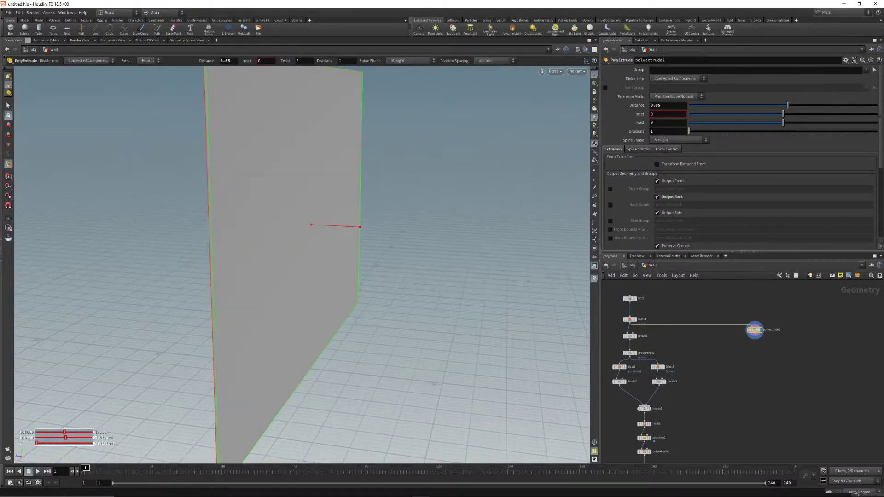
- Add a Transform node below polyextrude2, connected to its output, and display it
middle_click_drag(756, 384, 731, 353)
left_click_drag(728, 301, 699, 301)
middle_click_drag(696, 356, 698, 396)
left_click(702, 321)
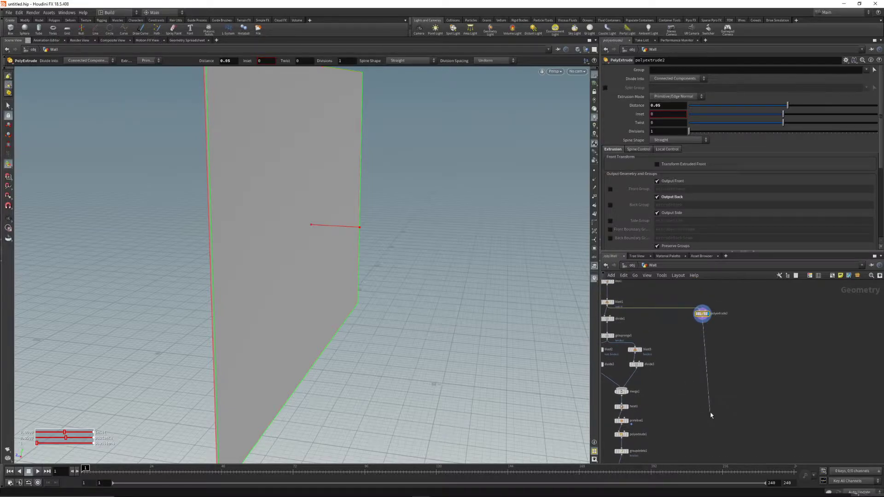
key("Tab")
type("trans")
key("Return")
left_click(711, 415)
left_click_drag(711, 414, 695, 428)
middle_click_drag(728, 405, 730, 326)
scroll(702, 360, "up", 3)
left_click_drag(692, 330, 679, 340)
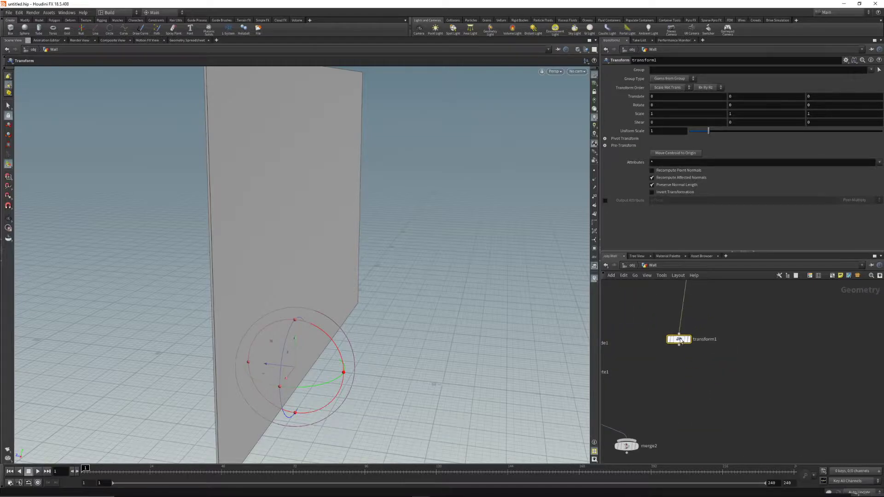
left_click(689, 339)
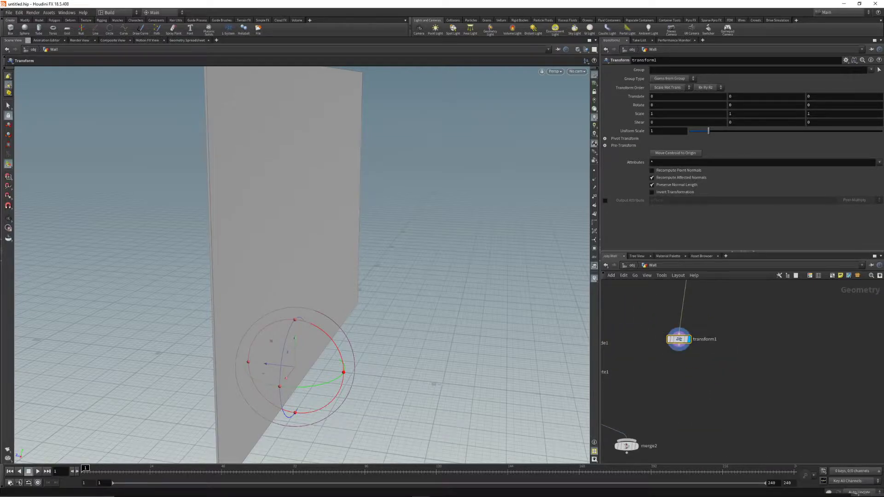
- Set transform1's Z translate to -.125, wire it into merge2 and display merge2
left_click(816, 98)
type("-.125")
key("Return")
mouse_move(339, 281)
left_mouse_down("alt")
mouse_move(316, 297)
mouse_move(332, 289)
left_mouse_up("alt")
left_click_drag(679, 346, 632, 439)
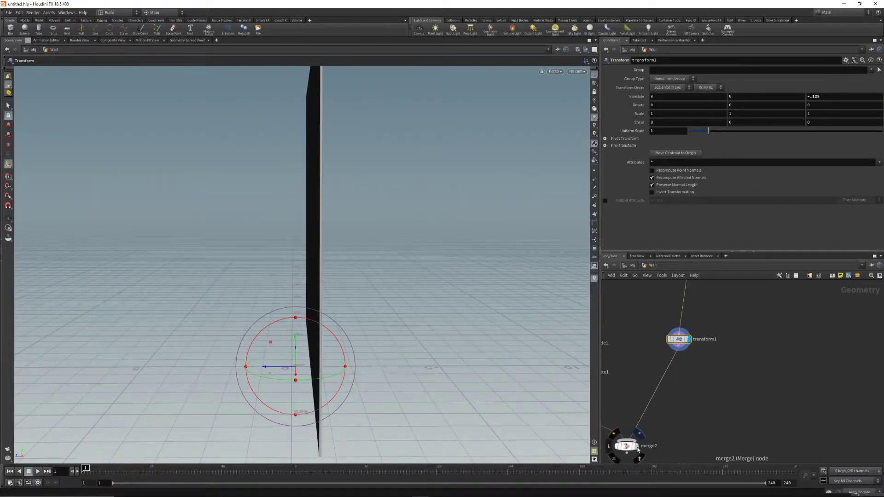
left_click(637, 446)
- Set transform1's Z translate to 0.325 to offset the panel from one side of the bricks
left_click_drag(364, 250, 360, 268, "alt")
middle_click_drag(317, 221, 315, 286, "alt")
left_click_drag(315, 287, 502, 158, "alt")
key("t")
left_click_drag(352, 201, 322, 219, "alt")
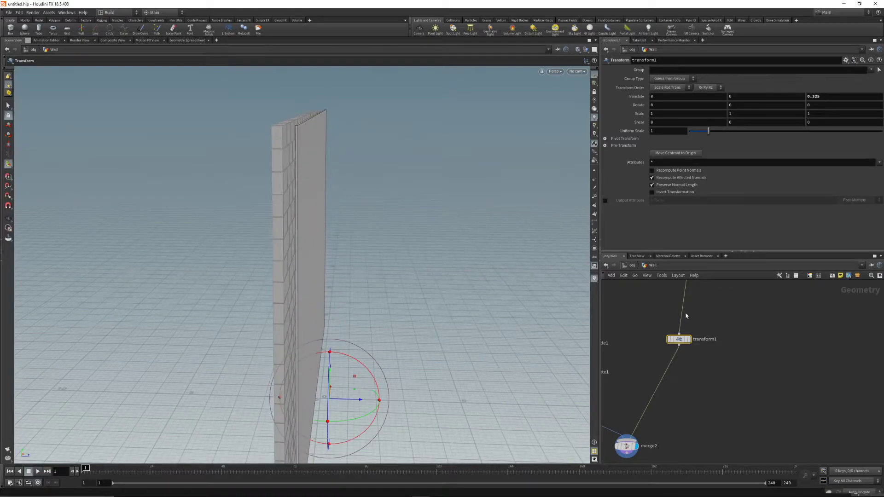
left_click(812, 97)
key("Escape")
left_click_drag(360, 231, 265, 213)
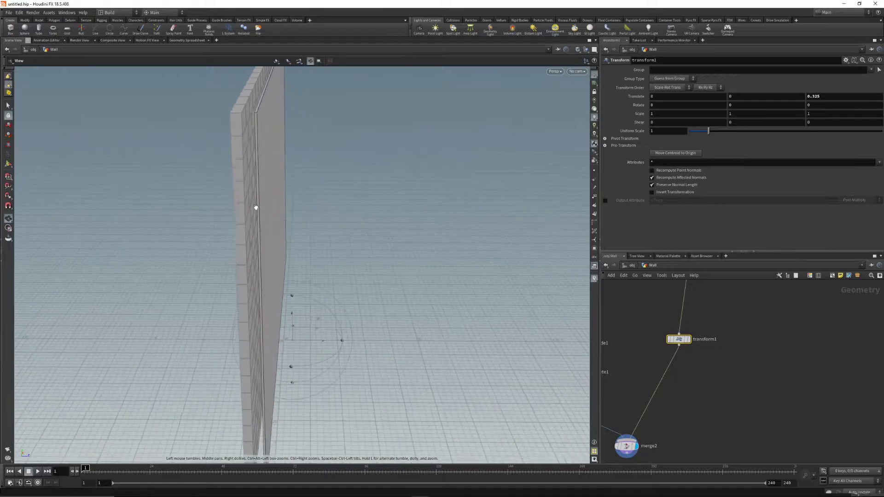
middle_click_drag(706, 374, 698, 404)
left_click_drag(261, 257, 238, 225)
key("Return")
- Duplicate the transform1 node and set the copy's Z translate to -.125
scroll(693, 415, "down", 3)
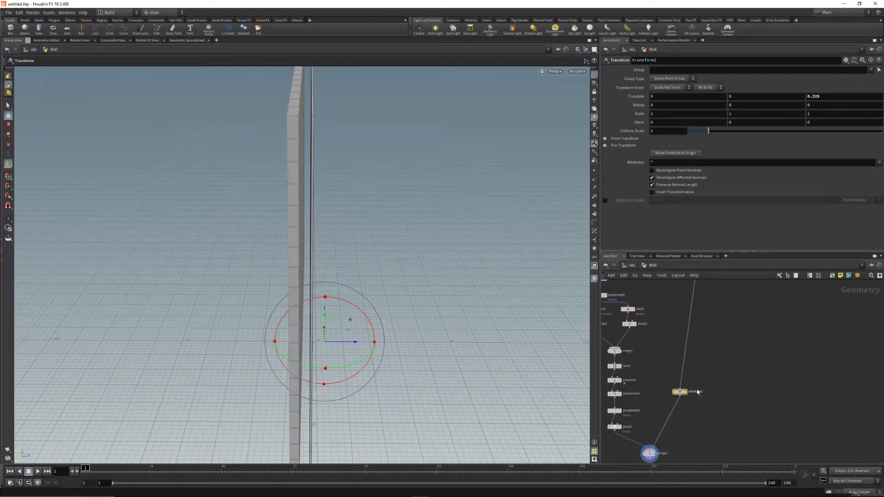
key("ctrl+c")
key("ctrl+v")
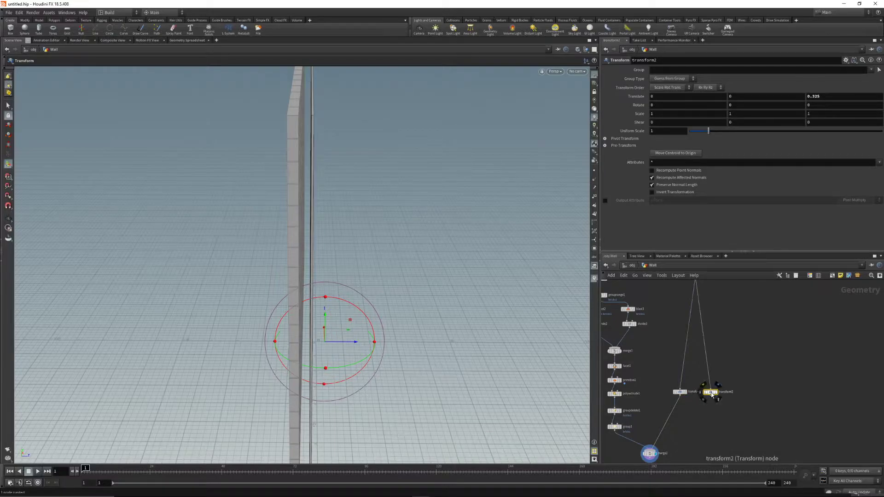
left_click(814, 96)
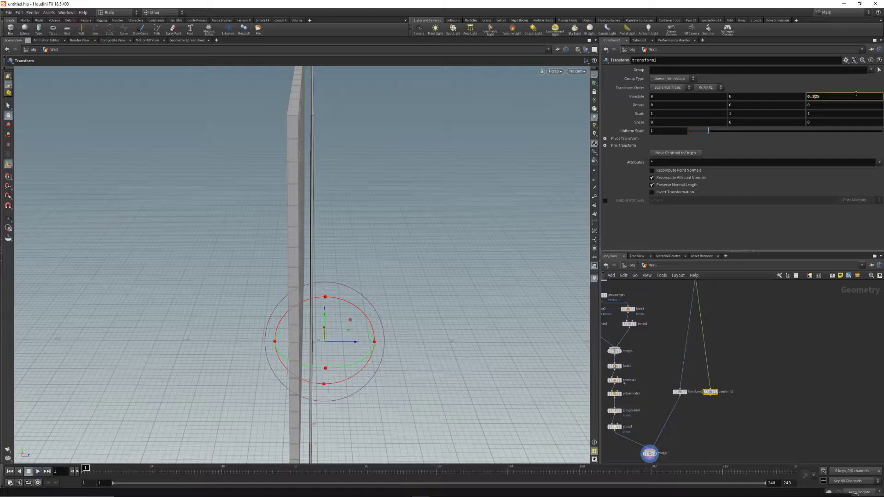
key("Return")
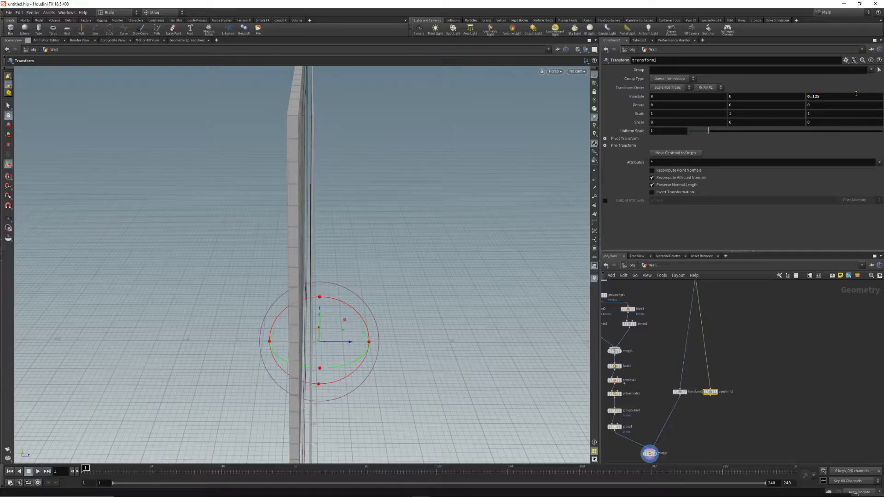
left_click(712, 398)
left_click(813, 96)
type("-")
key("Return")
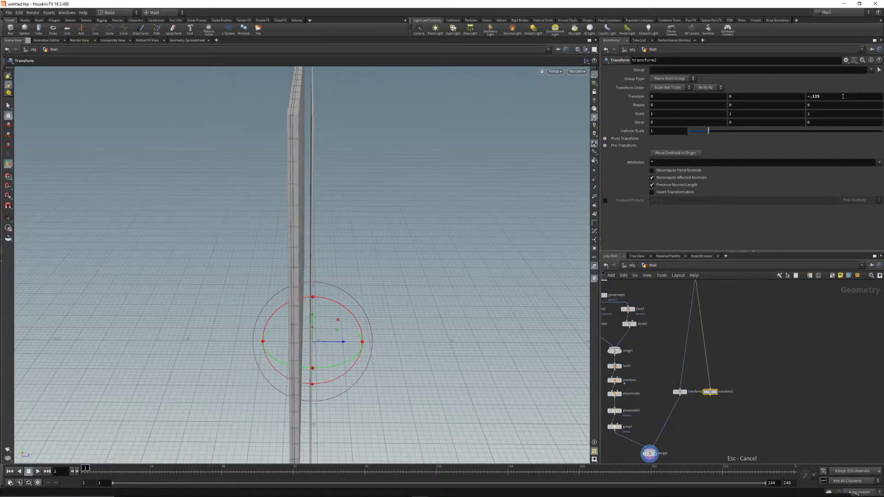
- Move the second panel to the opposite side of the bricks with a Z translate of -0.425 on transform2
left_click(816, 96)
middle_click_drag(822, 97, 787, 94)
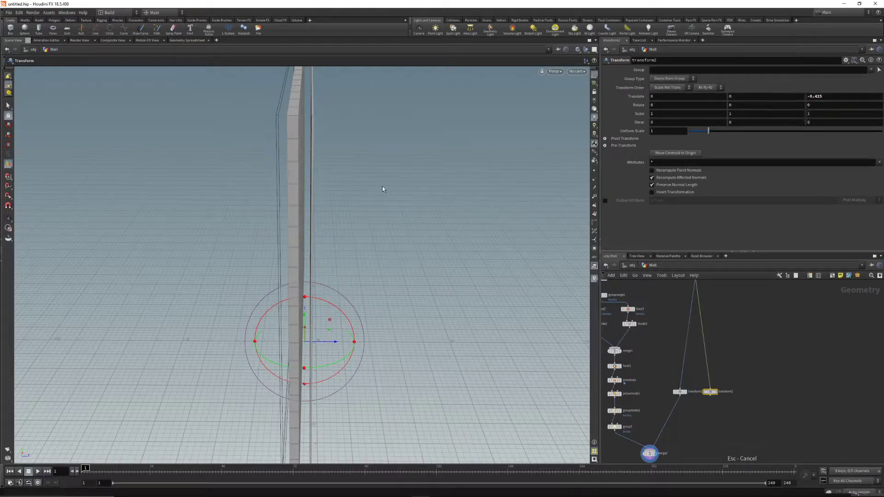
key("Escape")
left_click_drag(301, 164, 326, 207)
key("t")
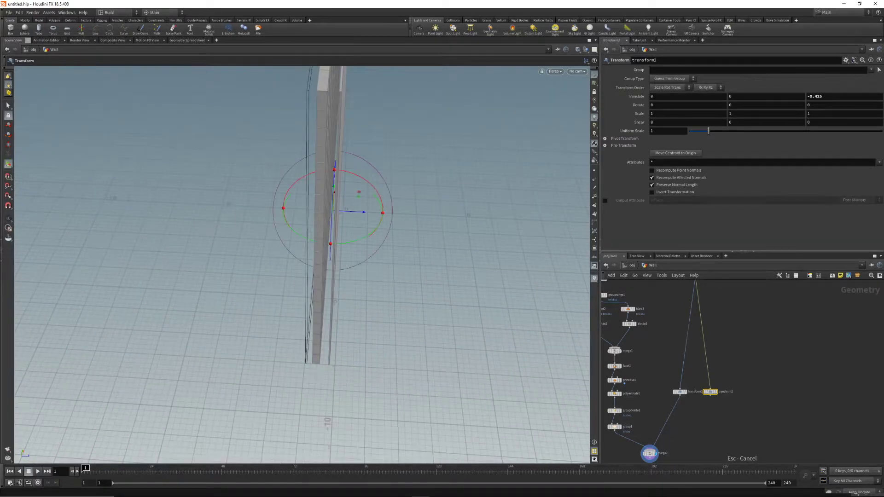
- Insert a Merge node between transform1 and merge2, and connect transform2 to it
key("Tab")
key("Return")
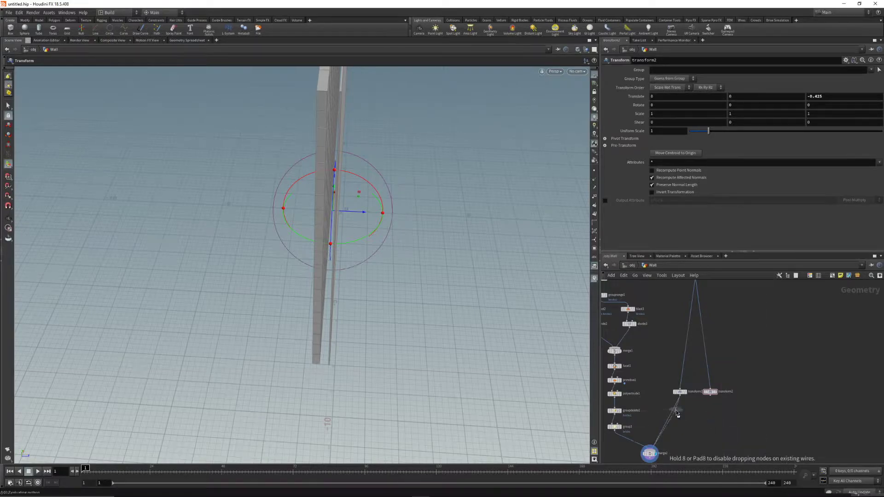
left_click(678, 409)
left_click_drag(711, 395, 694, 413)
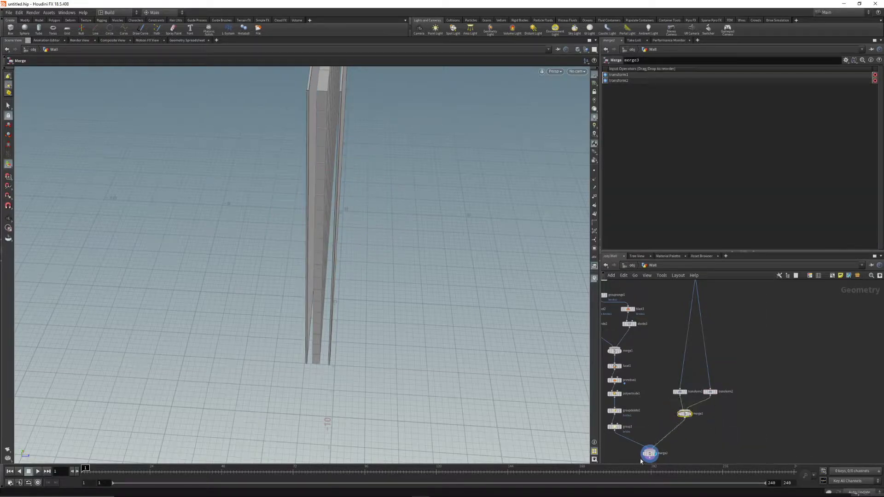
- Insert a Group Create node between merge3 and merge2 and name its primitive group concrete
scroll(676, 448, "down", 3)
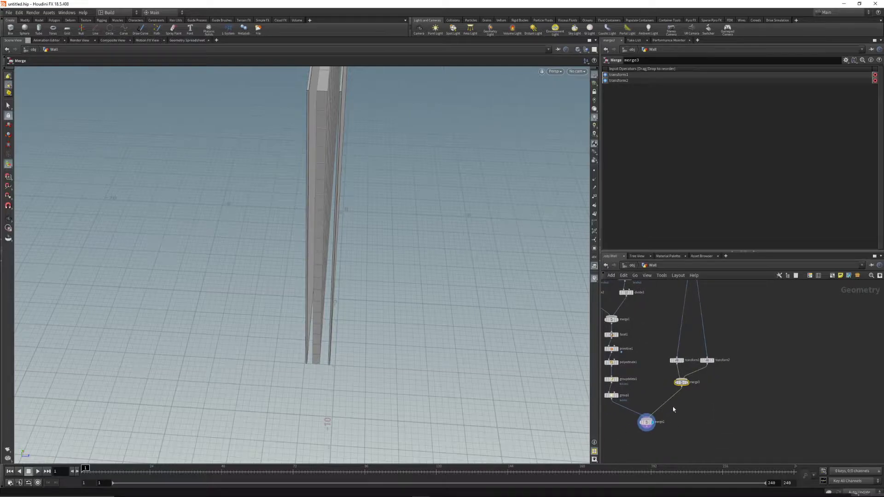
left_click(740, 411)
key("Tab")
type("gr")
key("Return")
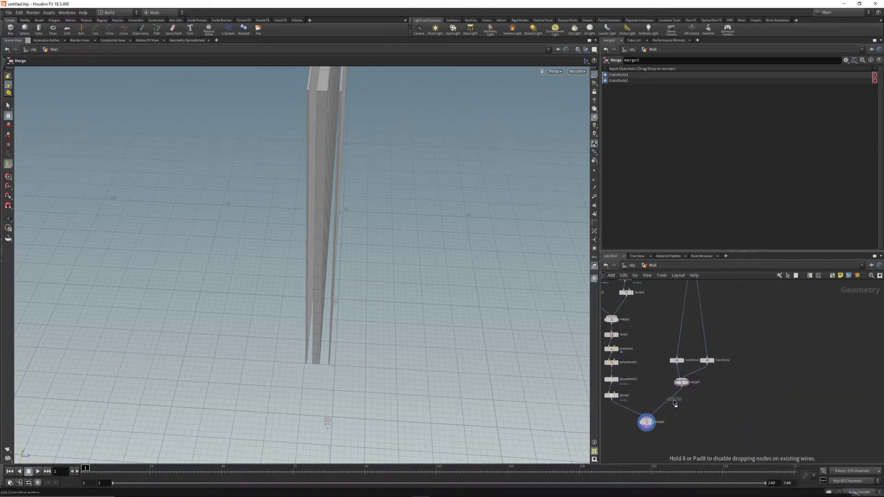
left_click(674, 400)
left_click(677, 70)
type("concrete")
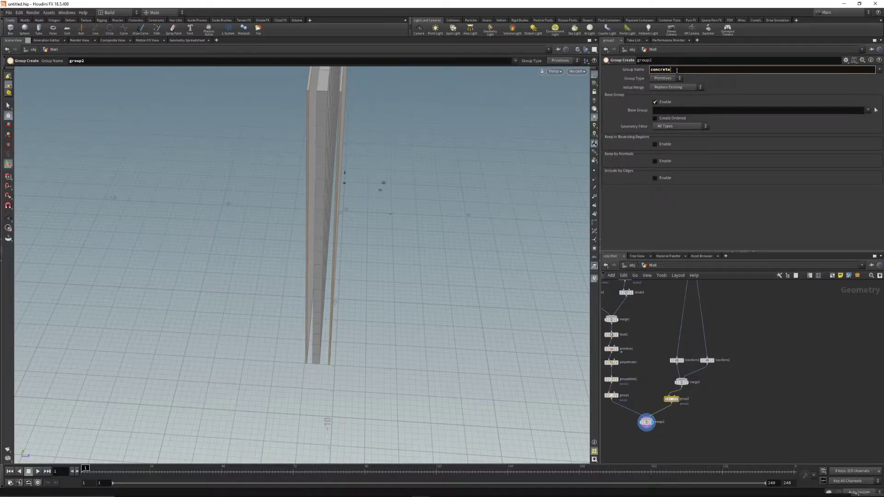
key("Return")
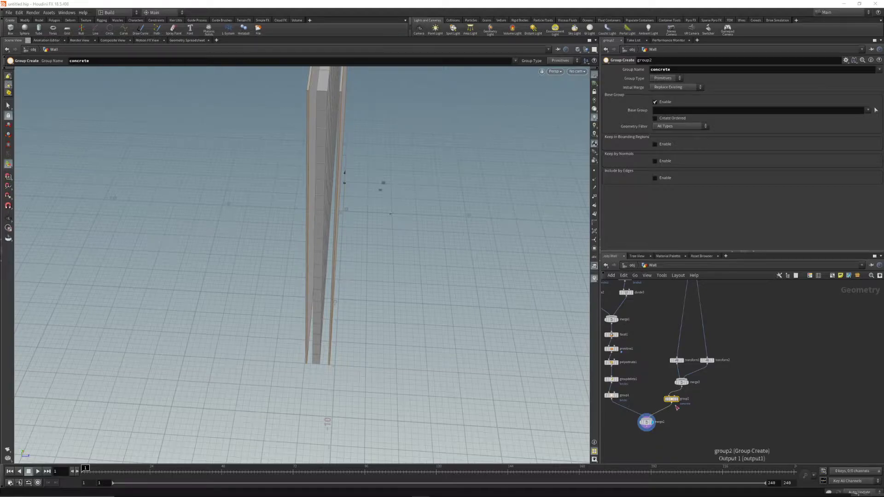
- Set transform2's Z translate to -0.325 to bring its panel closer to the bricks
middle_click_drag(673, 417, 680, 391)
left_click_drag(456, 307, 304, 243, "alt")
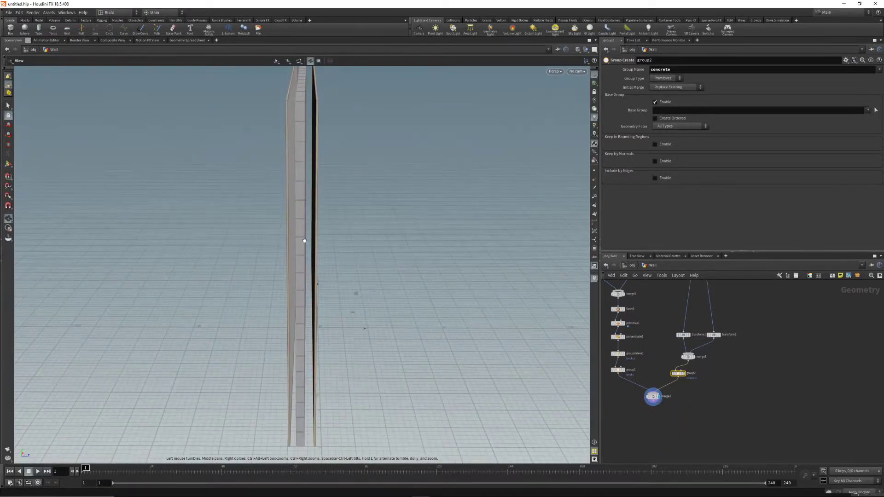
scroll(690, 328, "up", 4)
left_click(676, 343)
mouse_move(824, 97)
middle_mouse_down()
mouse_move(825, 111)
mouse_move(813, 110)
mouse_move(842, 94)
mouse_move(835, 97)
middle_mouse_up()
left_click(740, 344)
- Examine the merged wall from several angles to check the spacing between the concrete panels and the bricks
key("Escape")
left_click_drag(393, 197, 312, 221)
key("Return")
left_click_drag(315, 279, 399, 334, "alt")
left_click_drag(535, 302, 304, 265, "alt")
scroll(451, 296, "down", 4)
left_click_drag(137, 251, 157, 262)
middle_click_drag(431, 230, 352, 232)
left_click_drag(352, 232, 503, 309)
key("Return")
- Select all nodes of the wall network and enclose them in a network box
scroll(658, 332, "down", 5)
scroll(658, 333, "down", 2)
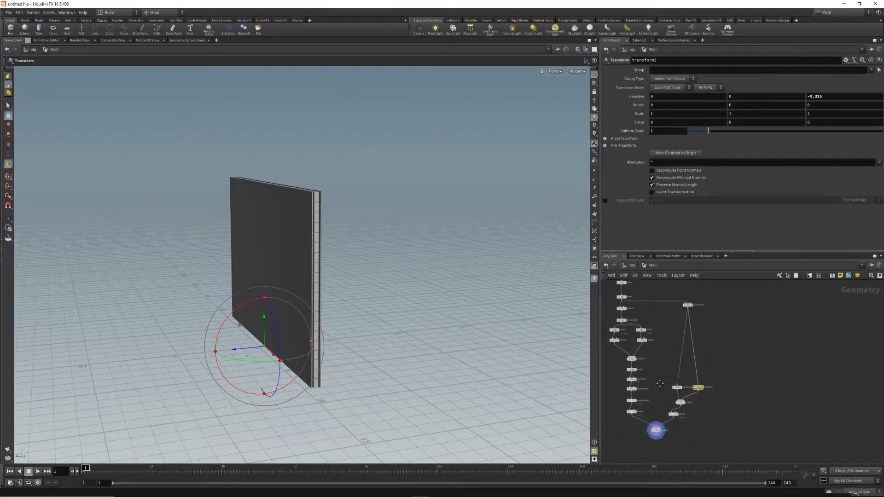
key("h")
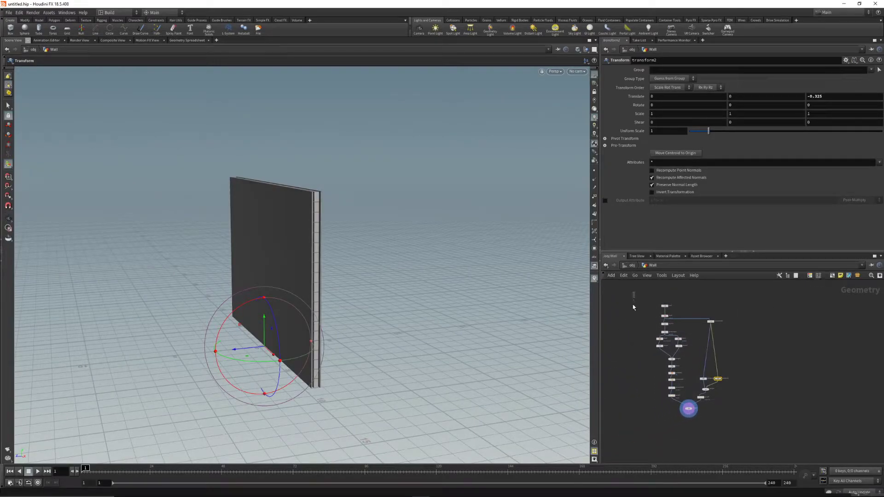
left_click_drag(633, 292, 764, 437)
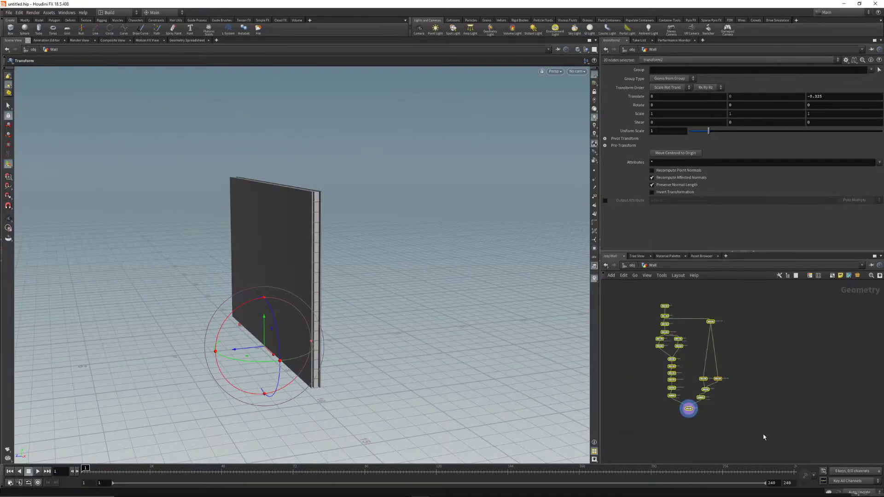
left_click(833, 276)
scroll(715, 411, "up", 3)
left_click_drag(717, 412, 778, 397)
middle_click_drag(737, 339, 757, 409)
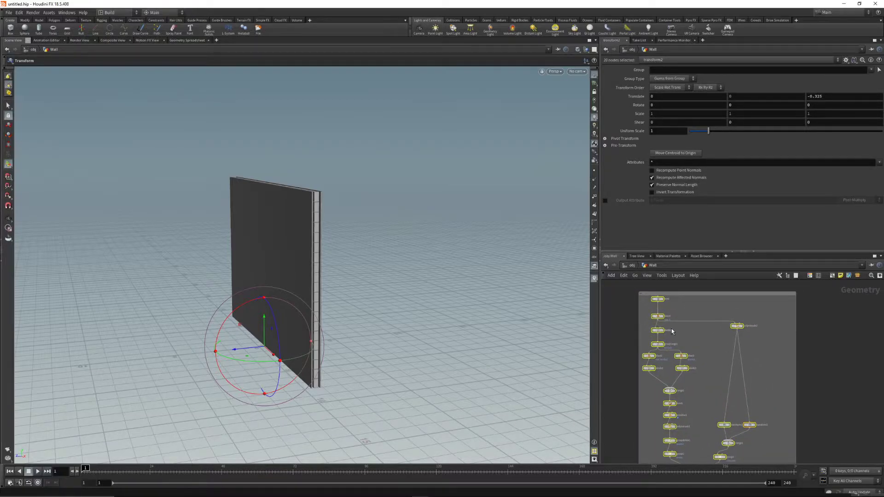
- Give the network box around the wall nodes a title
double_click(647, 293)
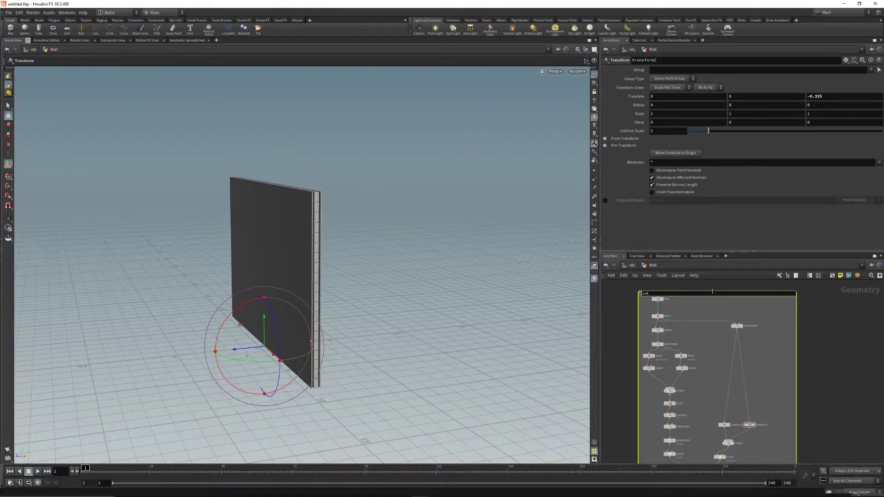
key("Return")
middle_click_drag(701, 333, 683, 273)
mouse_move(695, 370)
middle_mouse_down()
mouse_move(688, 330)
mouse_move(693, 356)
middle_mouse_up()
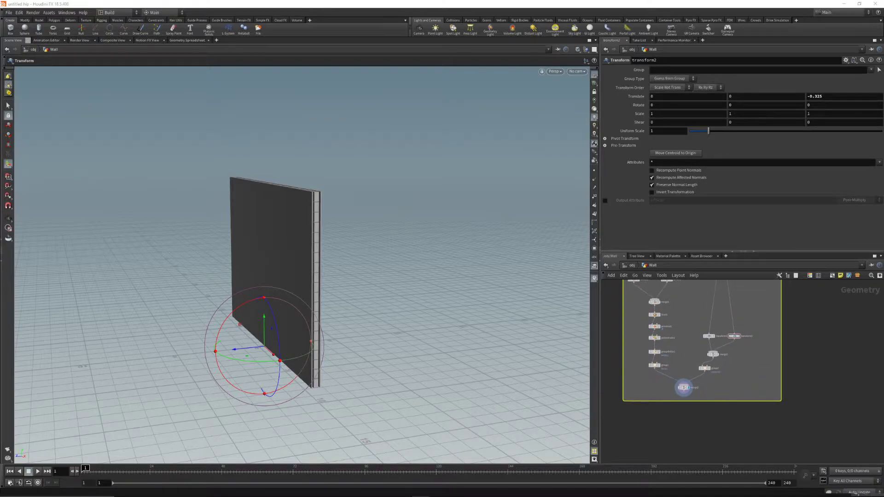
left_click(879, 424)
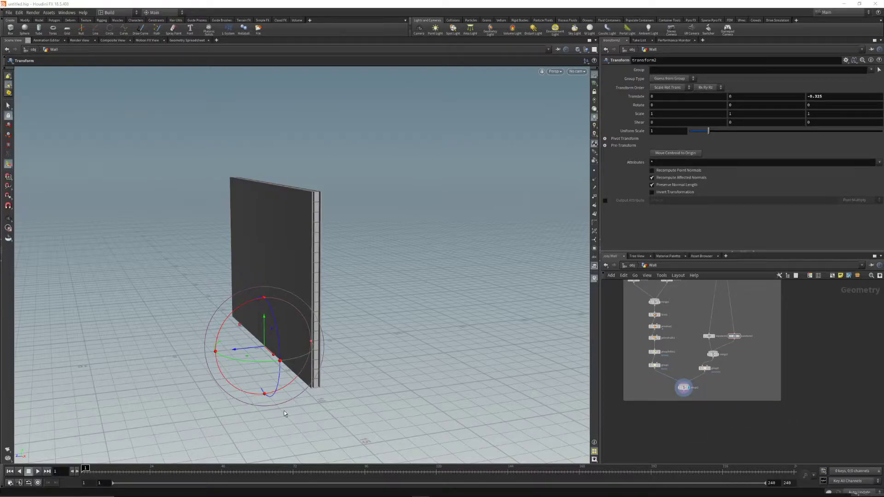
key("Escape")
left_click_drag(289, 346, 367, 182)
key("Return")
middle_click_drag(419, 310, 415, 299, "alt")
- Add a Split node below merge2, outside the network box, and connect merge2's output to its input
middle_click_drag(687, 450, 695, 422)
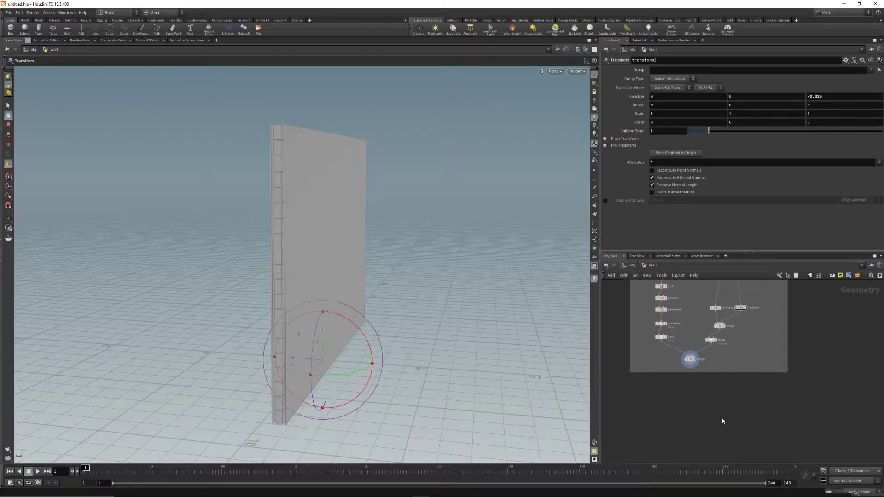
key("Tab")
type("null")
key("Return")
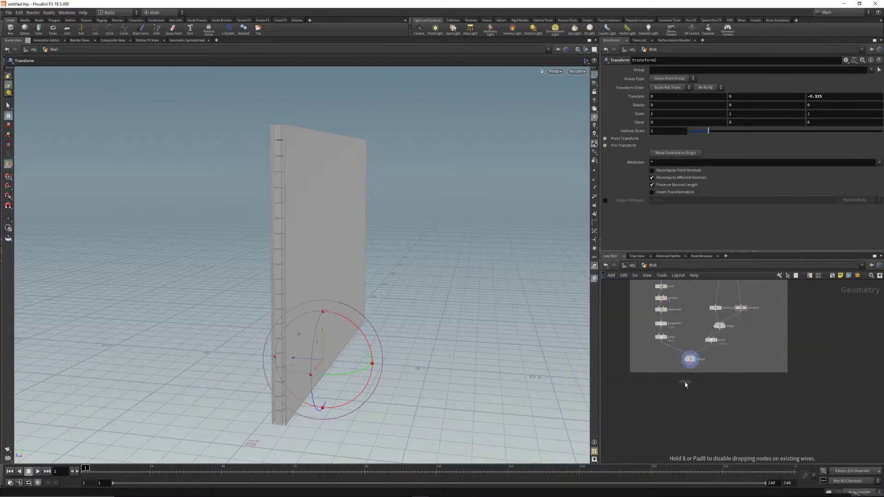
left_click(690, 385)
scroll(690, 385, "up", 5)
left_click_drag(690, 385, 690, 378)
left_click_drag(691, 330, 692, 374)
- Set split1's group to bricks and display the node's result
scroll(735, 324, "down", 3)
scroll(711, 353, "up", 4)
left_click(871, 70)
left_click(869, 82)
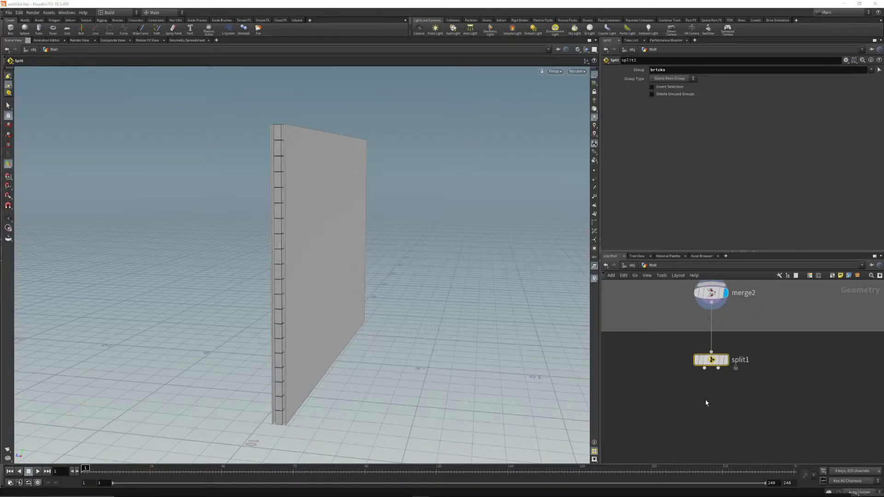
left_click(726, 360)
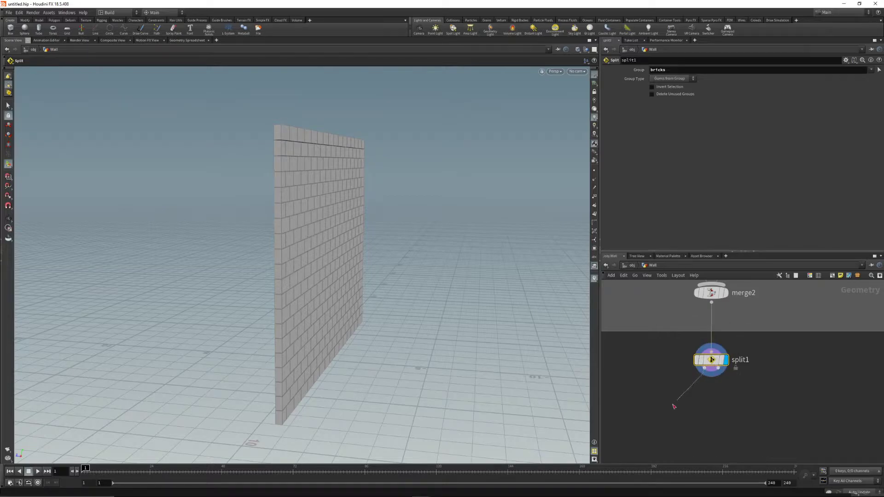
- Attach a Null node to each of split1's two outputs
left_click(646, 404)
type("null")
key("Return")
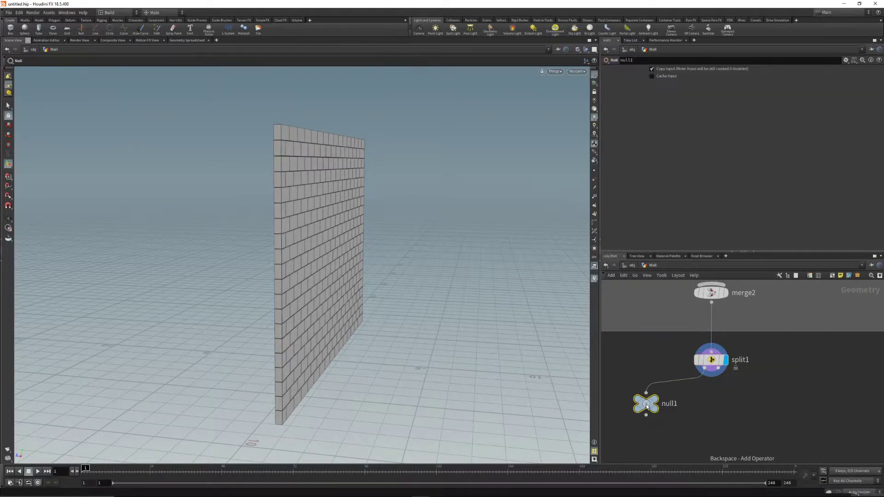
left_click(719, 368)
left_click(780, 408)
type("nul")
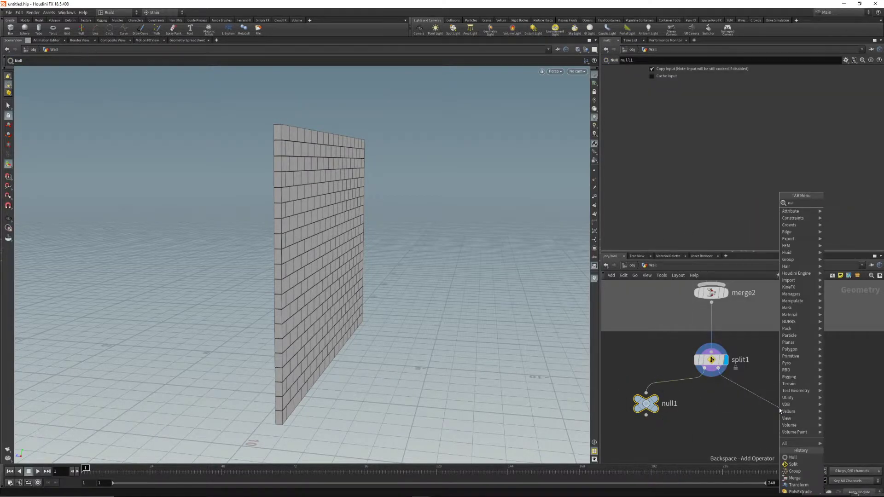
key("Return")
- Display null2 and null1 in turn and compare the two split results from different angles
left_click(798, 389)
left_click_drag(281, 248, 329, 277, "alt")
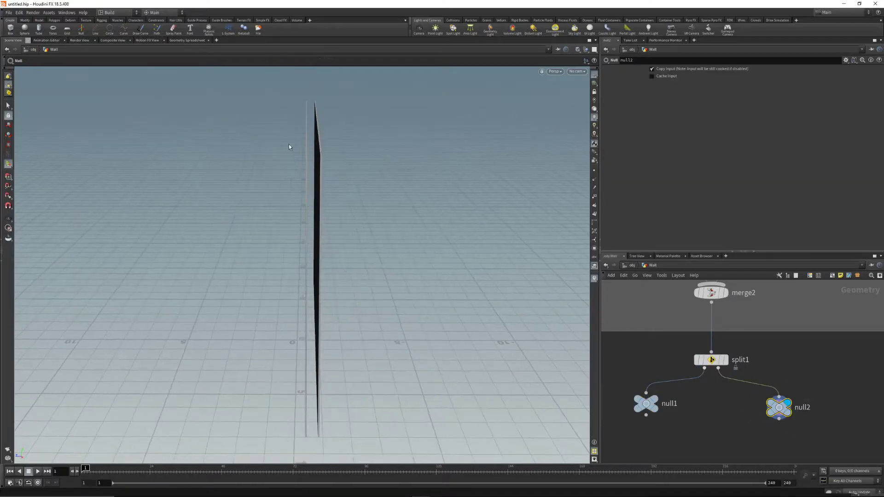
left_click(654, 409)
left_click_drag(311, 190, 369, 257, "alt")
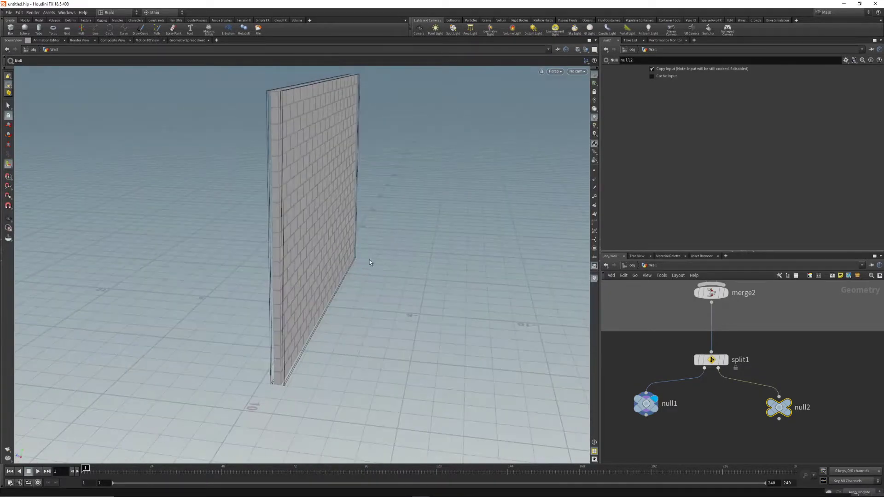
- Arrange the two null nodes level with each other below split1
middle_click_drag(673, 435, 682, 415)
left_click_drag(787, 387, 788, 384)
middle_click_drag(701, 416, 724, 370)
left_click_drag(708, 395, 730, 388)
- Rename the null on split1's first output BRICKS and the null on its second output CONCRETE
double_click(706, 340)
type("BRICKS_")
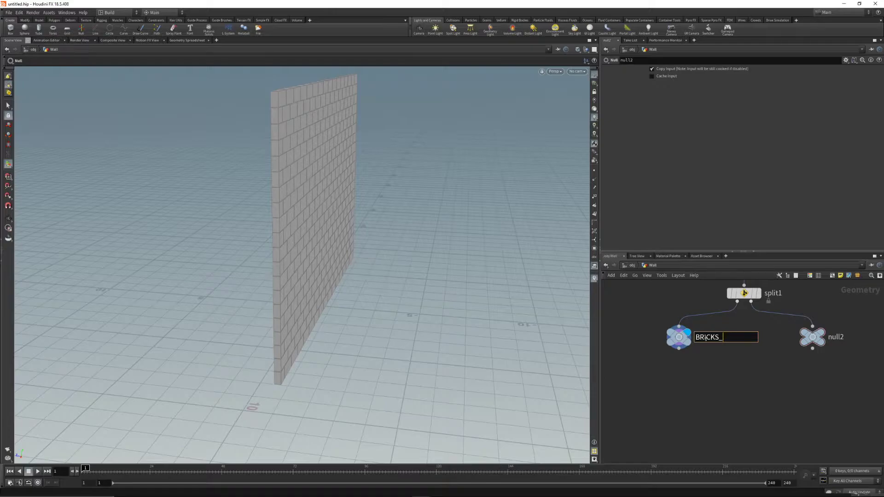
key("BackSpace")
key("Return")
double_click(837, 337)
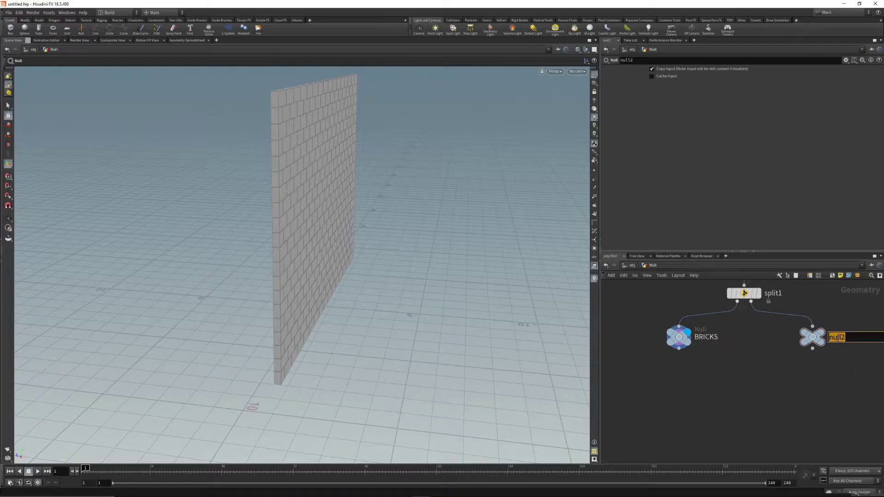
type("CONCRETE")
key("Return")
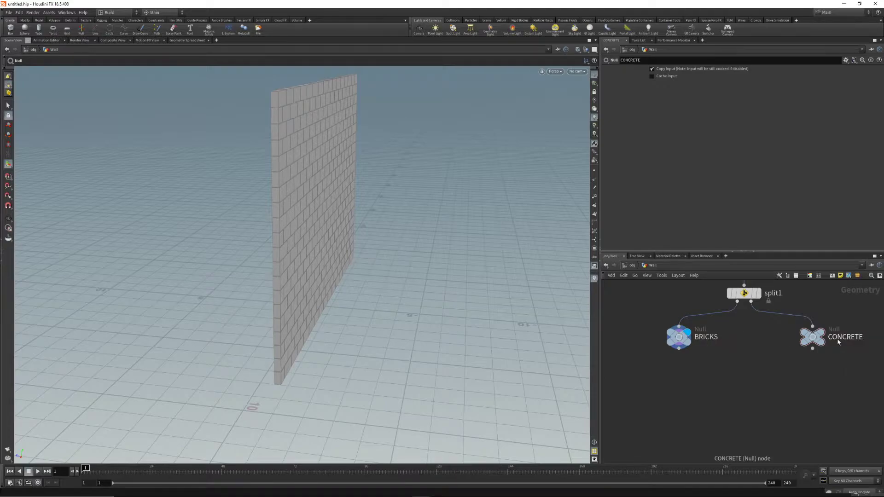
- Add an RBD Material Fracture node below BRICKS and connect the BRICKS null to its first input
key("Tab")
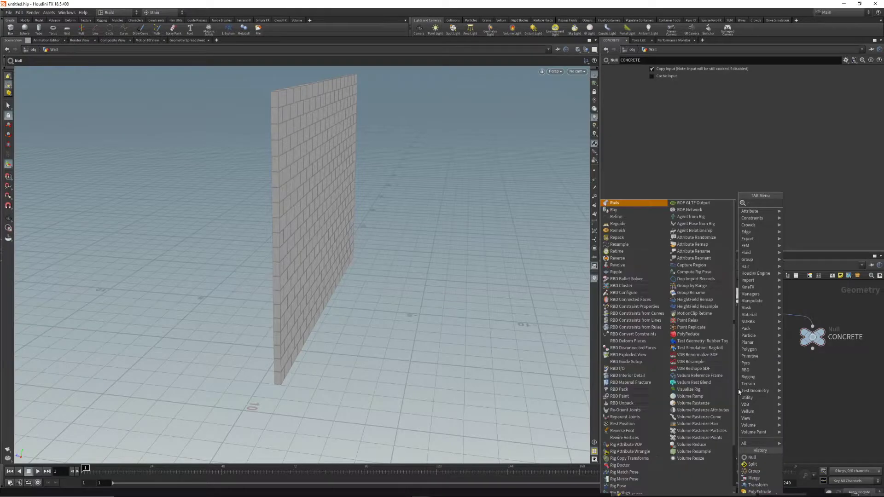
type("rbdmateria")
key("Return")
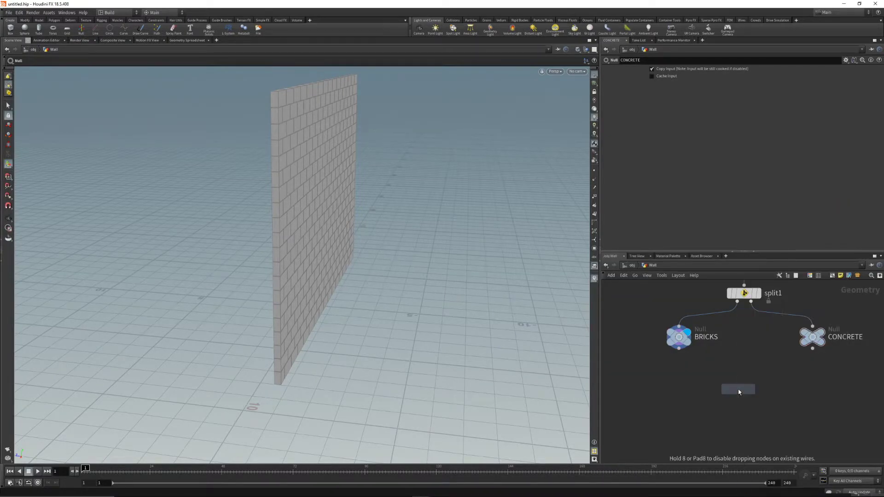
left_click(682, 386)
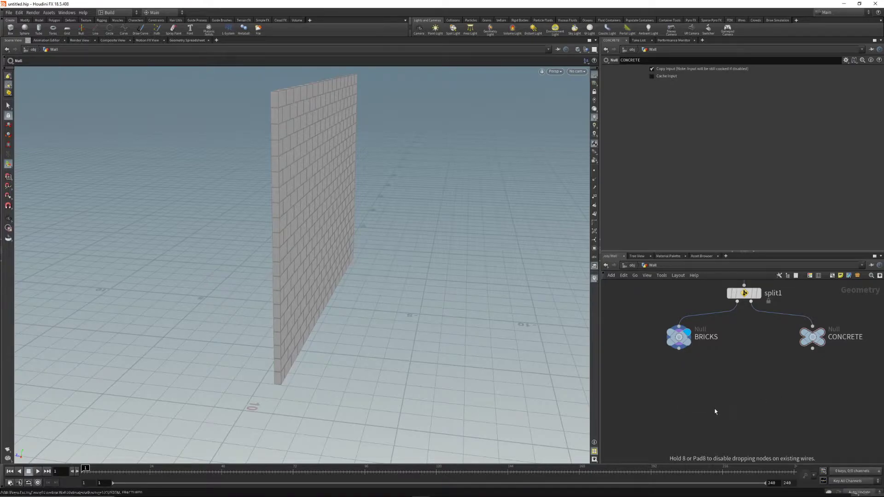
left_click_drag(679, 350, 669, 374)
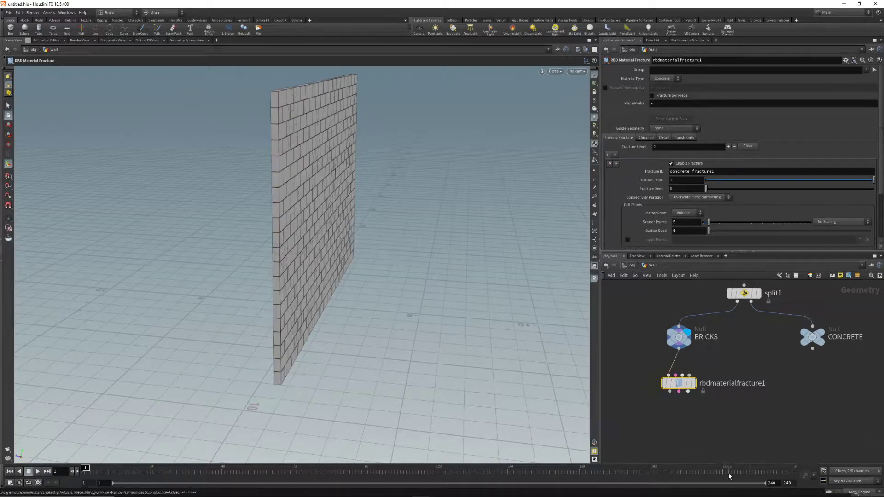
- Examine the concrete-type fracture pattern across the brick wall from several angles and distances
key("Escape")
left_click_drag(366, 296, 286, 264)
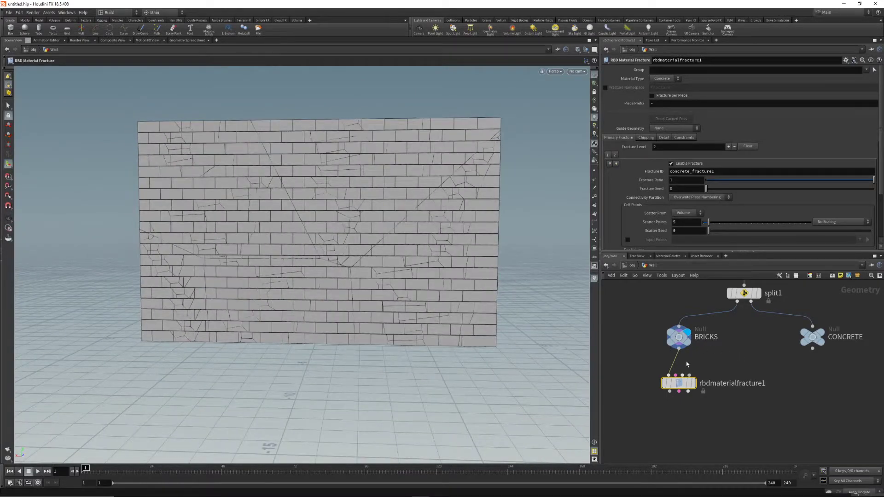
left_click_drag(685, 385, 685, 380)
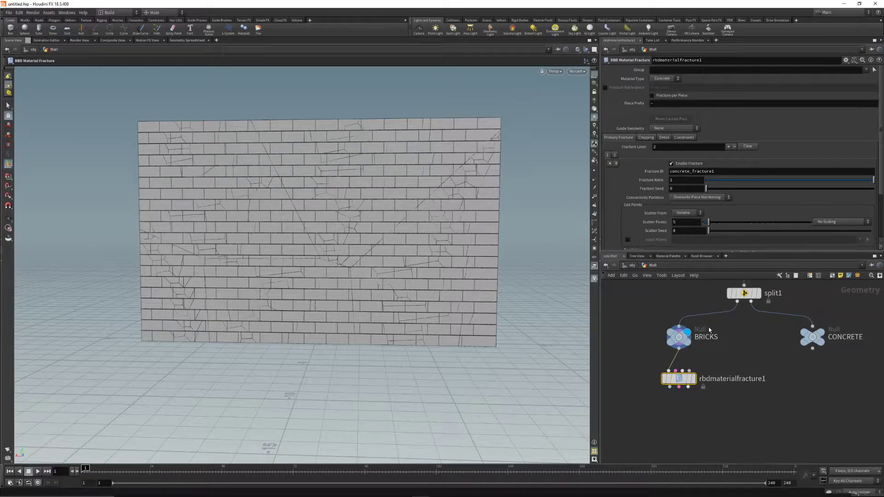
mouse_move(406, 237)
left_mouse_down("alt")
mouse_move(404, 221)
mouse_move(383, 259)
mouse_move(400, 234)
left_mouse_up("alt")
right_click_drag(400, 234, 396, 192, "alt")
left_click_drag(396, 192, 385, 189, "alt")
right_click_drag(385, 189, 454, 178, "alt")
middle_click_drag(454, 178, 360, 181, "alt")
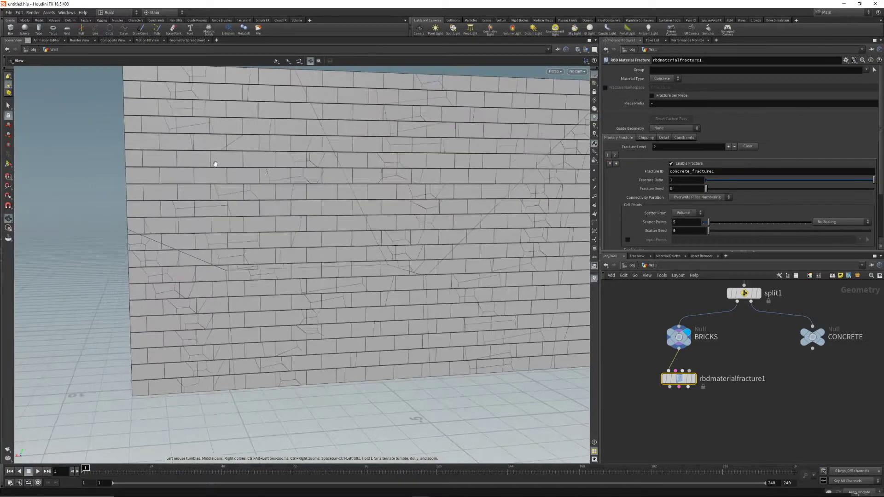
left_click_drag(442, 322, 436, 276, "alt")
right_click_drag(436, 276, 367, 275, "alt")
left_click_drag(356, 271, 475, 257, "alt")
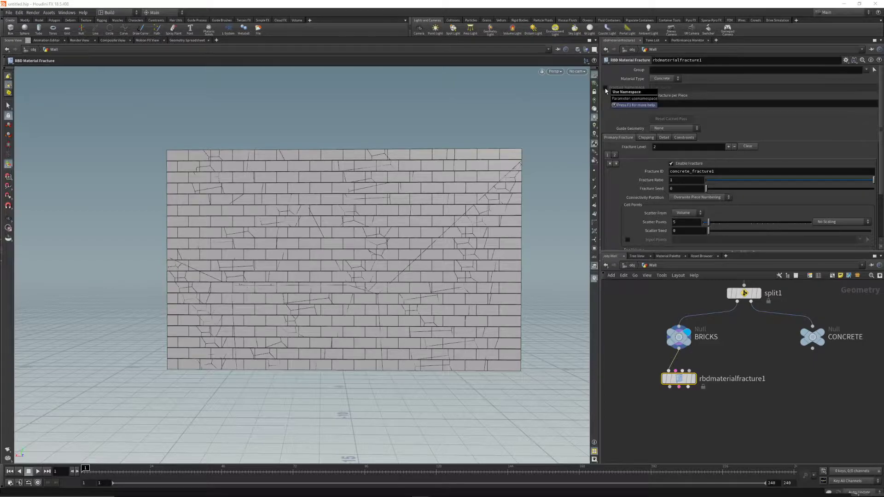
- Enable the fracture namespace with the name bricks and turn on Fracture per Piece for rbdmaterialfracture1
left_click(606, 88)
double_click(678, 87)
type("bricks")
key("Return")
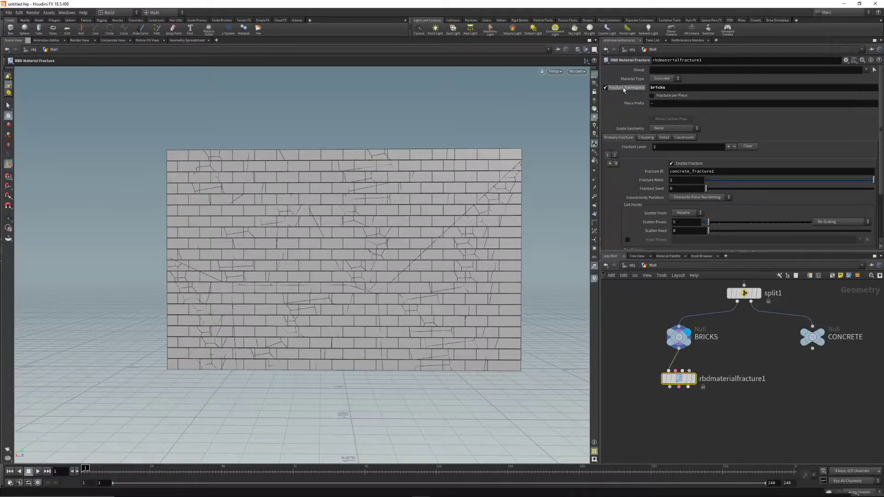
left_click_drag(289, 206, 494, 161, "alt")
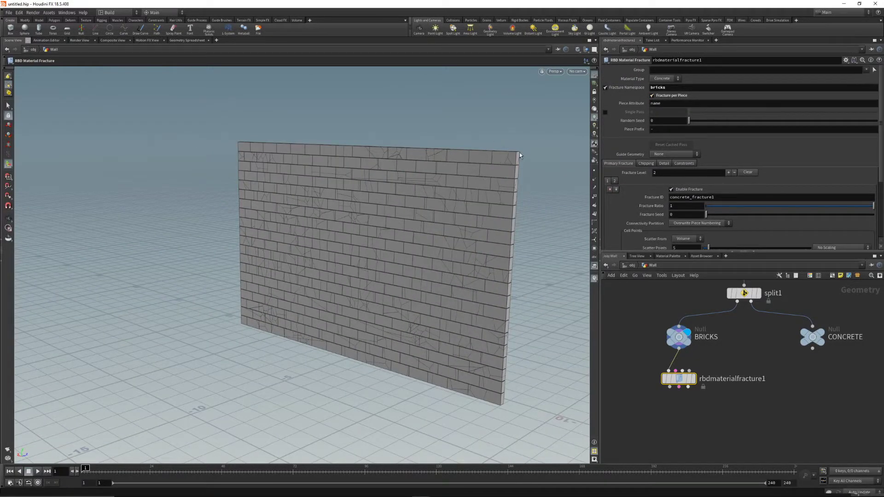
left_click_drag(398, 243, 464, 228, "alt")
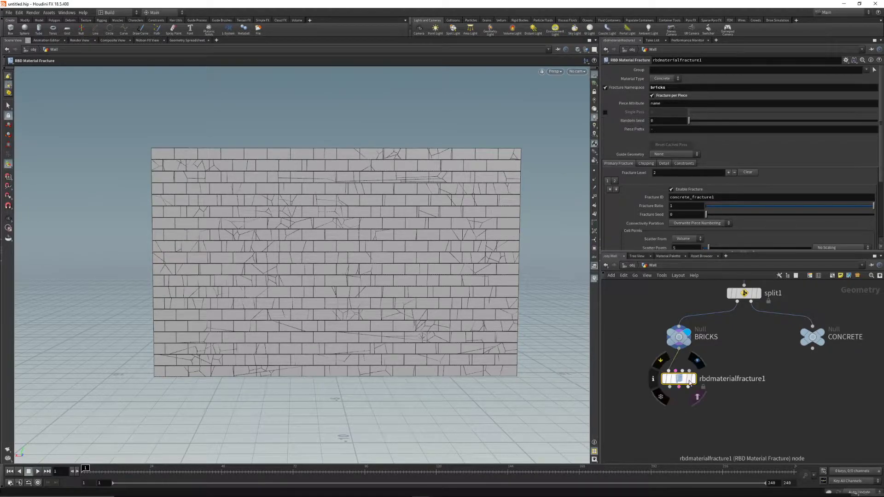
- Inspect the name primitive attribute in rbdmaterialfracture1's node information and close the information window
left_click(654, 380)
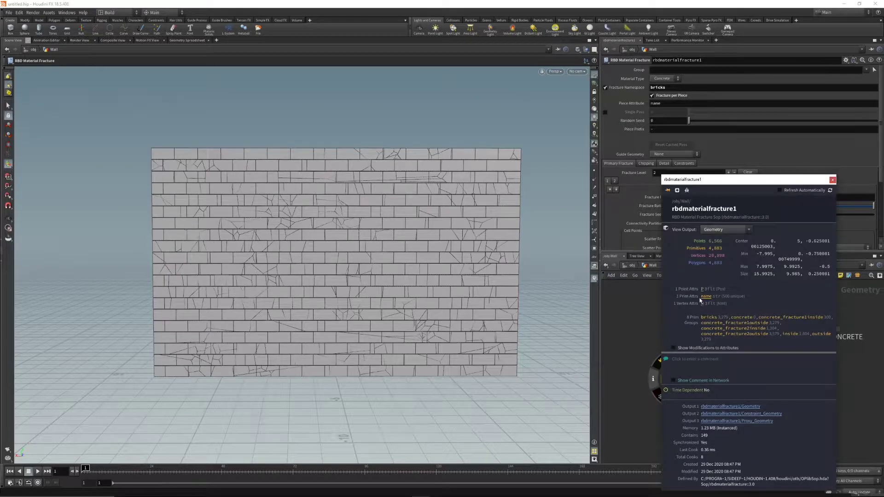
left_click_drag(722, 297, 747, 298)
left_click(833, 180)
left_click_drag(569, 210, 502, 250, "alt")
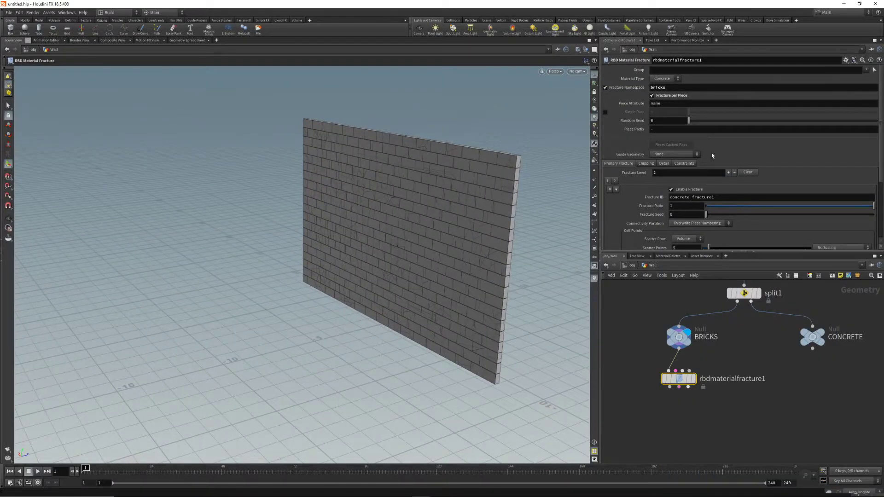
- Check the fracture node's piece attribute and view the per-brick fracture pattern up close
double_click(669, 104)
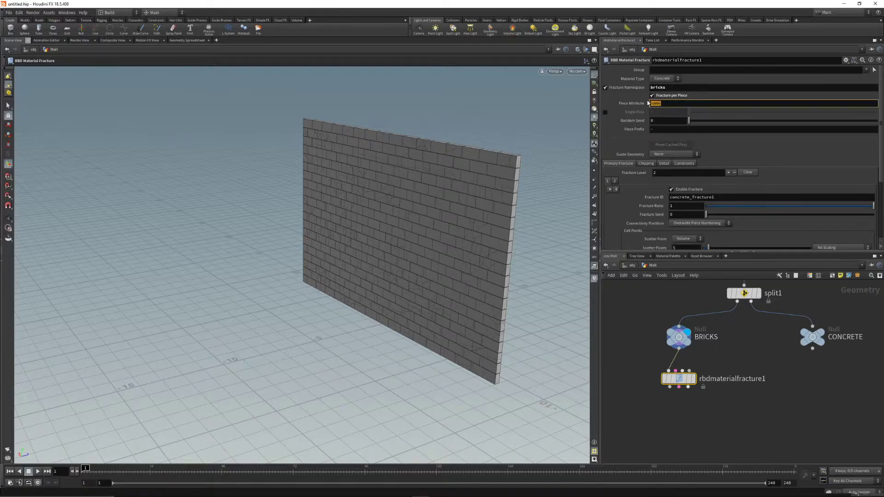
key("Return")
key("Escape")
left_click_drag(406, 225, 399, 241)
scroll(399, 241, "up", 3)
key("Return")
- Change the first fracture level's Fracture ID to bricks_fracture1
scroll(637, 195, "down", 2)
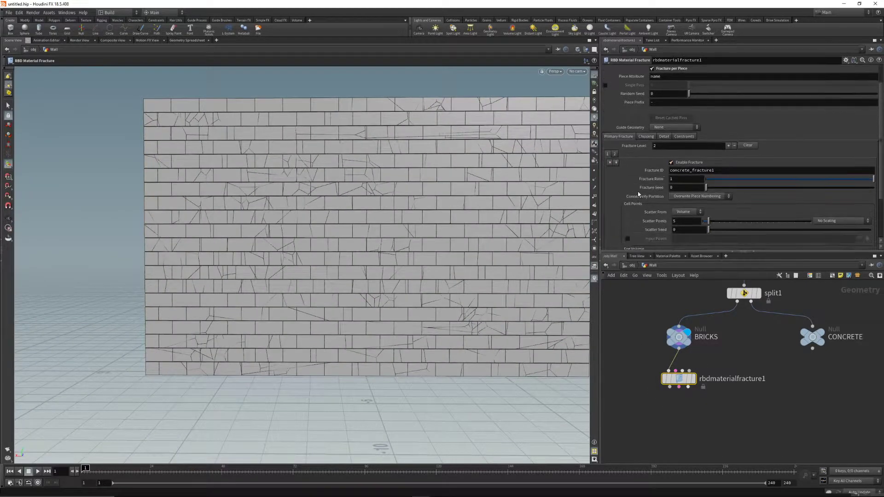
scroll(637, 195, "down", 1)
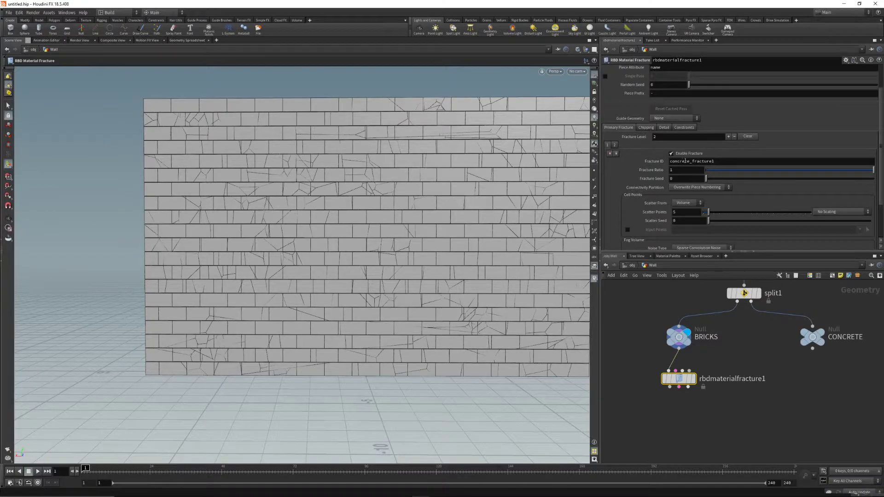
left_click(722, 162)
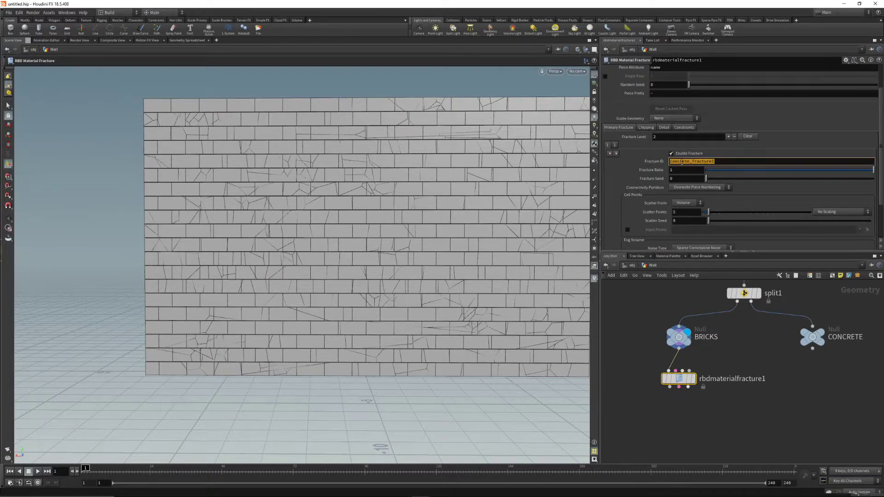
left_click_drag(689, 161, 636, 161)
type("bricks")
key("Return")
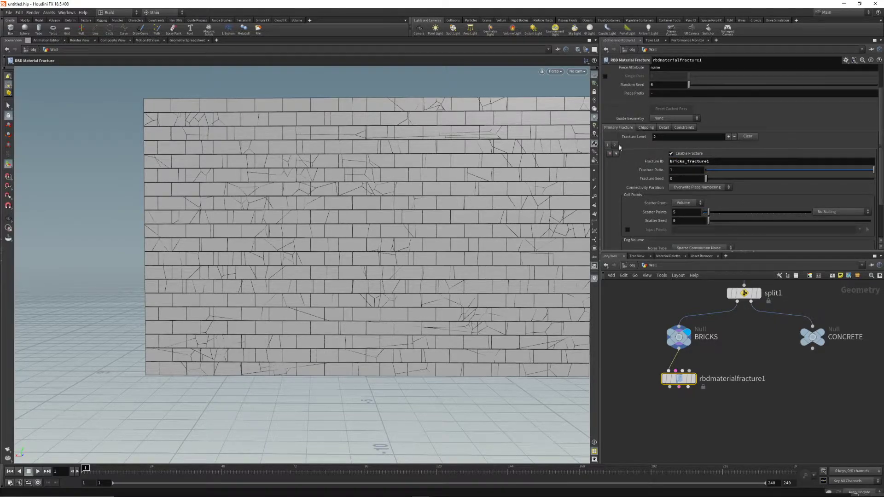
- Replace concrete with bricks in the second fracture level's Fracture ID
left_click(616, 146)
double_click(689, 161)
type("bricks")
scroll(639, 174, "down", 2)
scroll(640, 173, "up", 2)
- Set the first fracture level's scatter points to 20
left_click(607, 145)
scroll(652, 204, "down", 1)
scroll(652, 204, "down", 2)
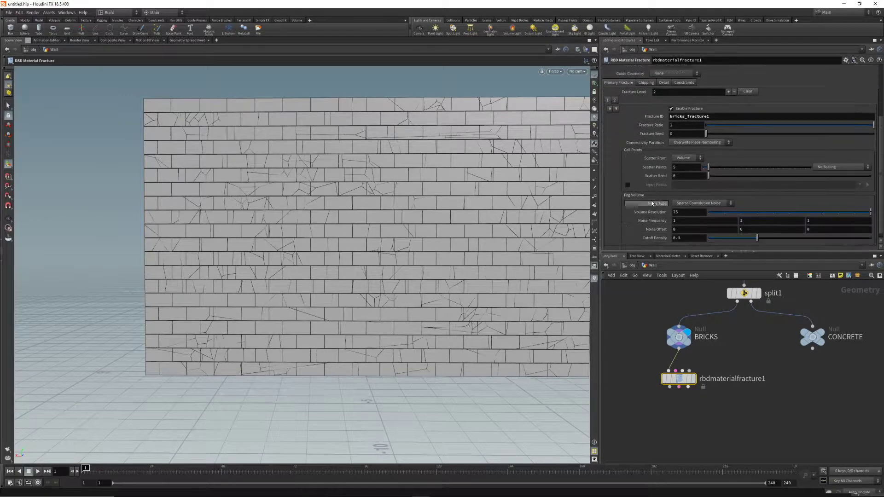
left_click(684, 167)
type("20")
key("Return")
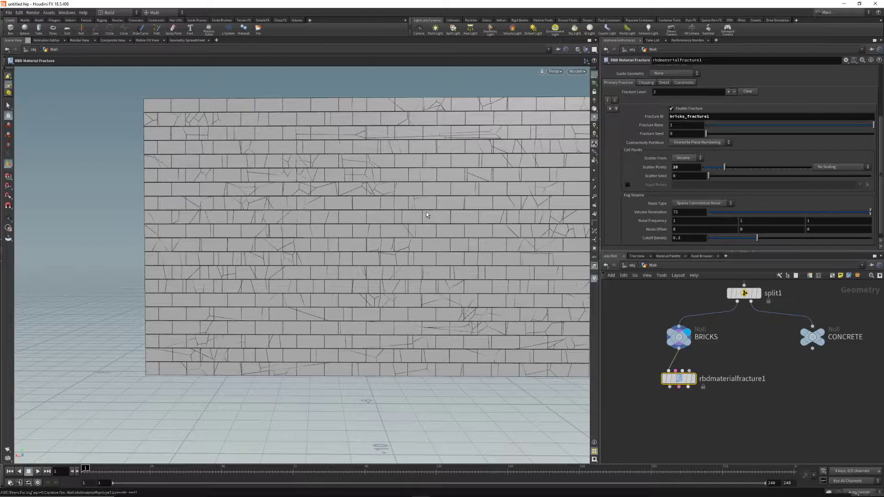
- Inspect the denser fracture pattern on the brick wall up close and from farther away
key("Escape")
left_click_drag(427, 211, 421, 192)
right_click_drag(421, 191, 267, 308)
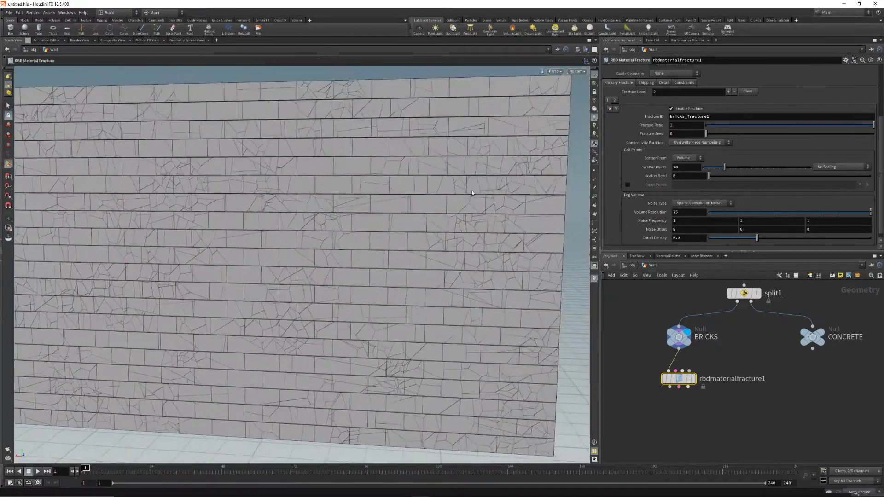
middle_click_drag(267, 309, 408, 191)
scroll(407, 190, "up", 10)
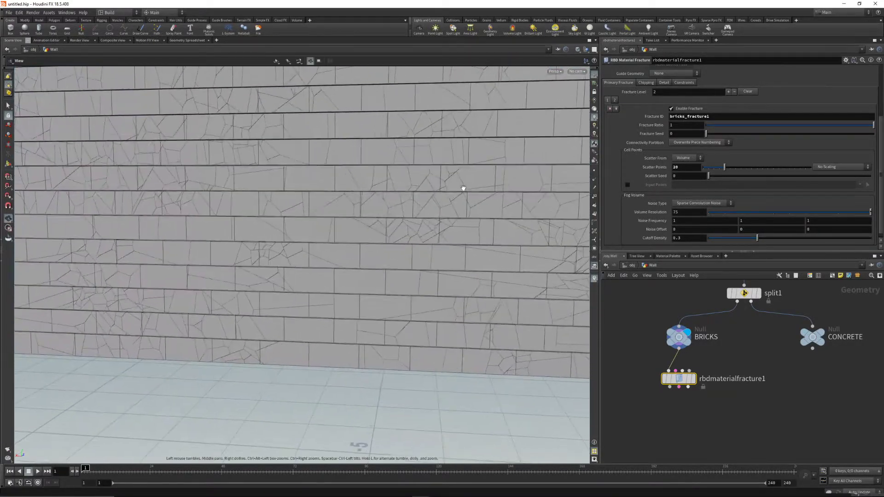
right_click_drag(477, 203, 362, 214)
left_click_drag(362, 214, 382, 229)
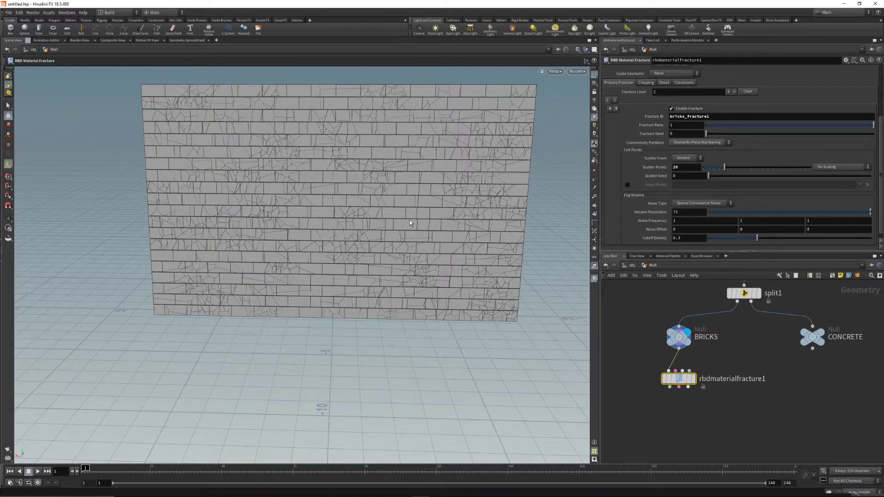
- Review the brick fracture's Detail, Chipping and Primary Fracture settings
double_click(687, 168)
key("Return")
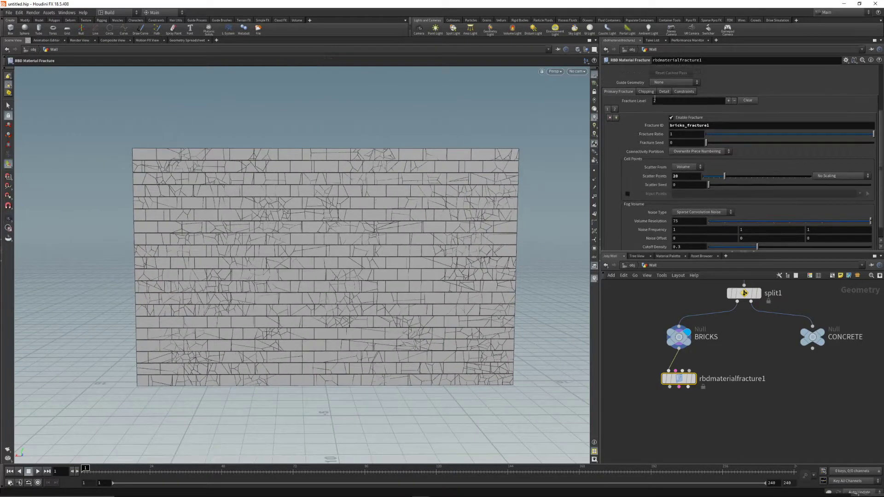
left_click(661, 92)
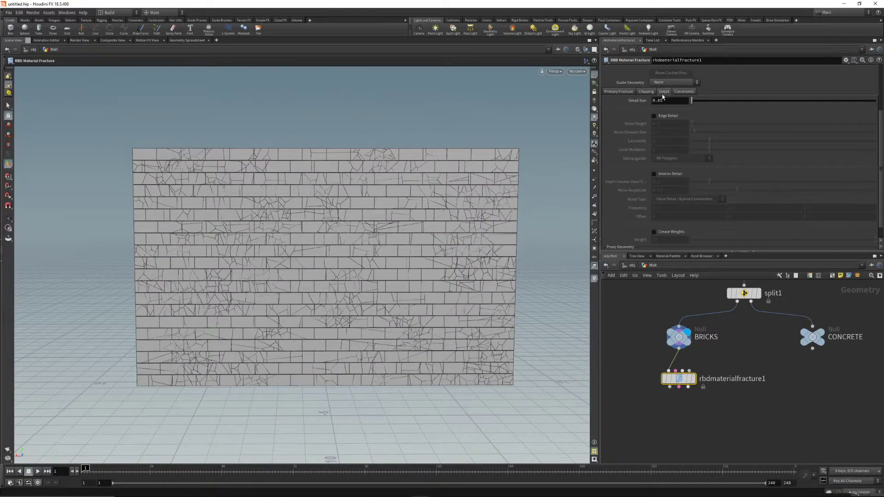
left_click(646, 91)
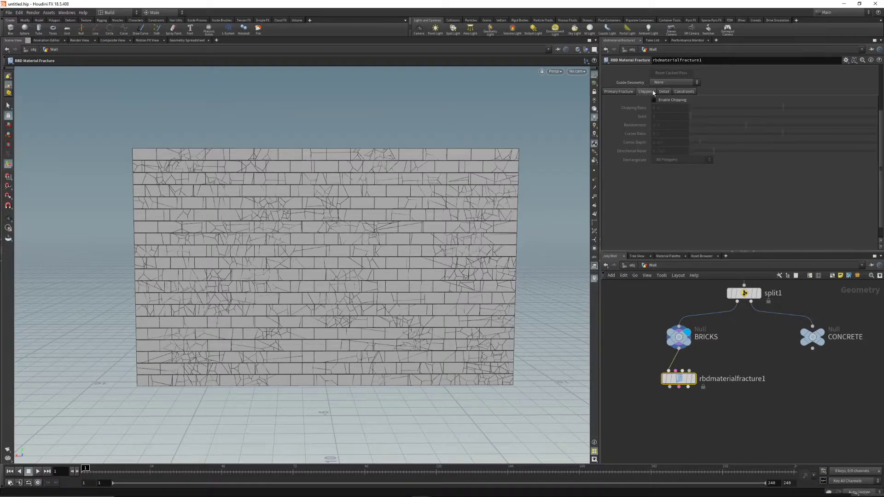
left_click(623, 92)
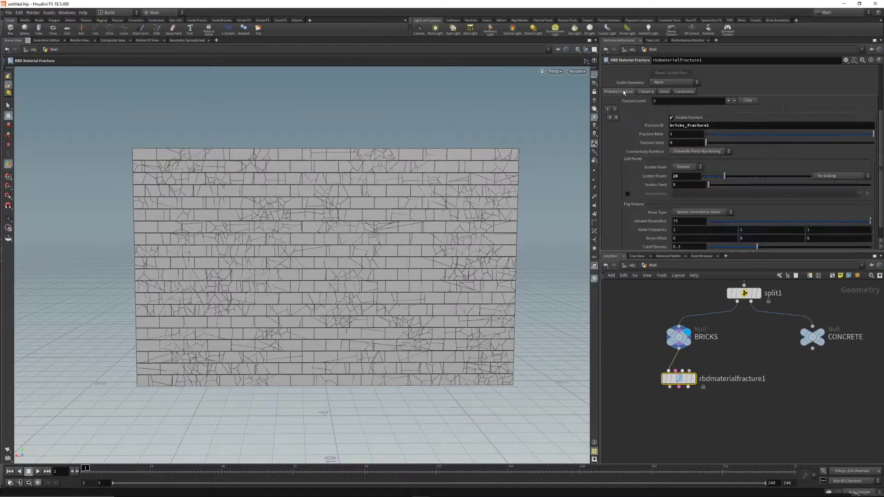
left_click(645, 93)
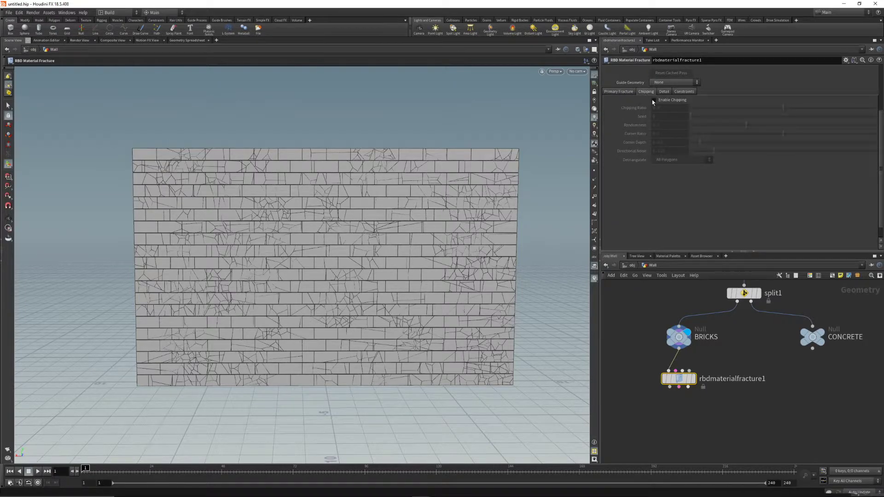
left_click(618, 92)
key("Escape")
left_click_drag(352, 229, 331, 270)
middle_click_drag(730, 374, 735, 348)
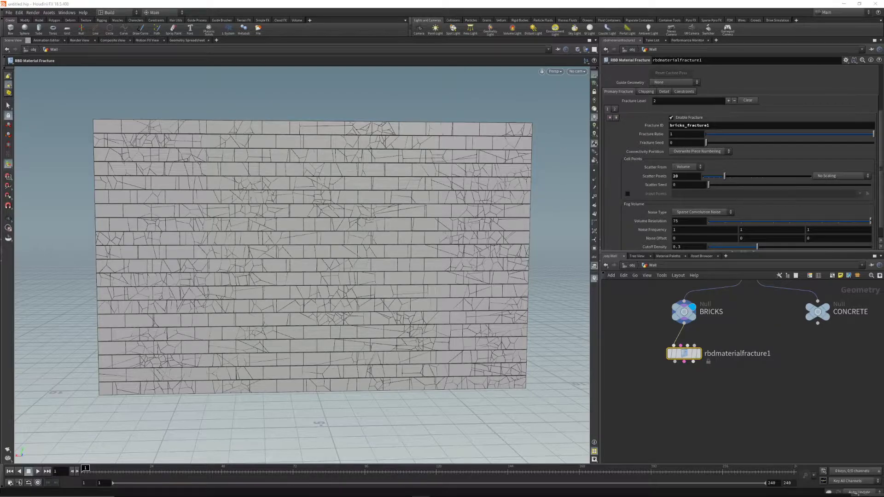
- Add an RBD I/O node directly below the brick material fracture node
left_click(731, 395)
left_click(687, 354)
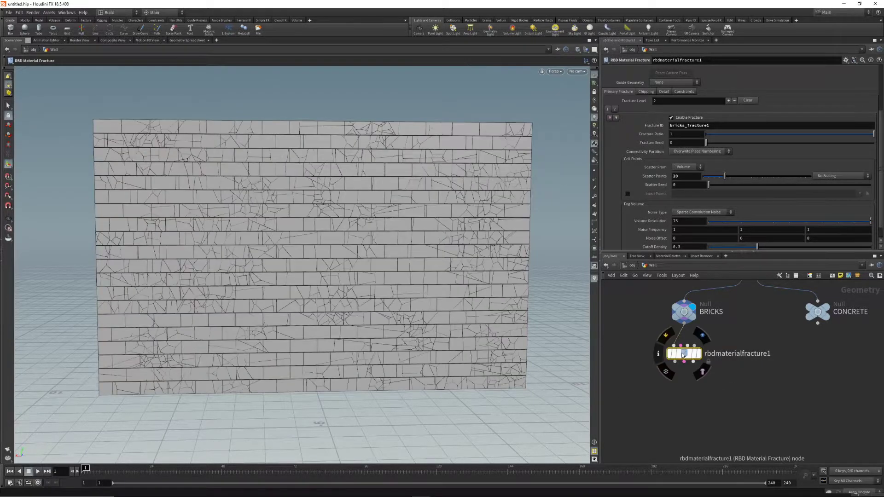
left_click_drag(295, 276, 344, 300, "alt")
scroll(343, 300, "up", 3)
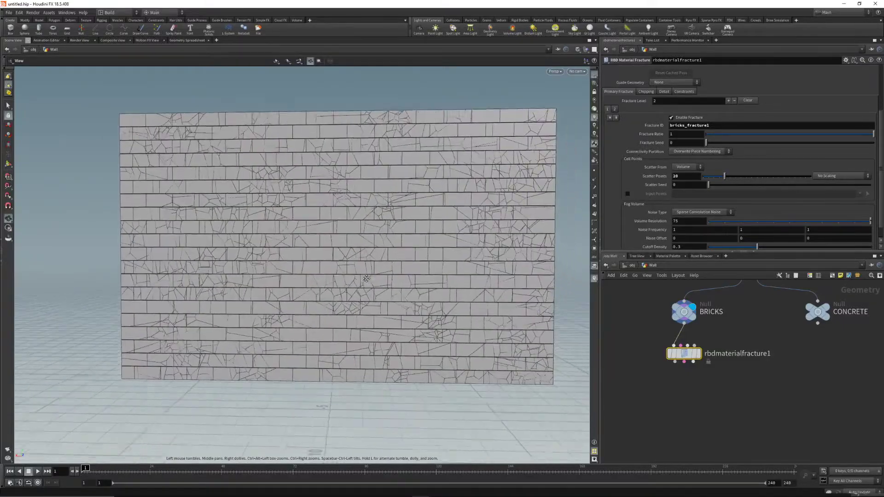
left_click(686, 408)
key("Tab")
type("brick")
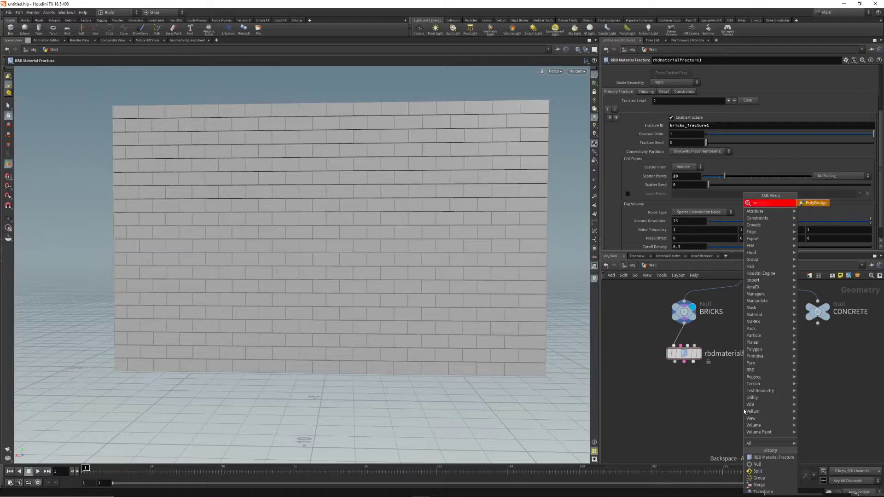
key("BackSpace")
key("BackSpace")
key("BackSpace")
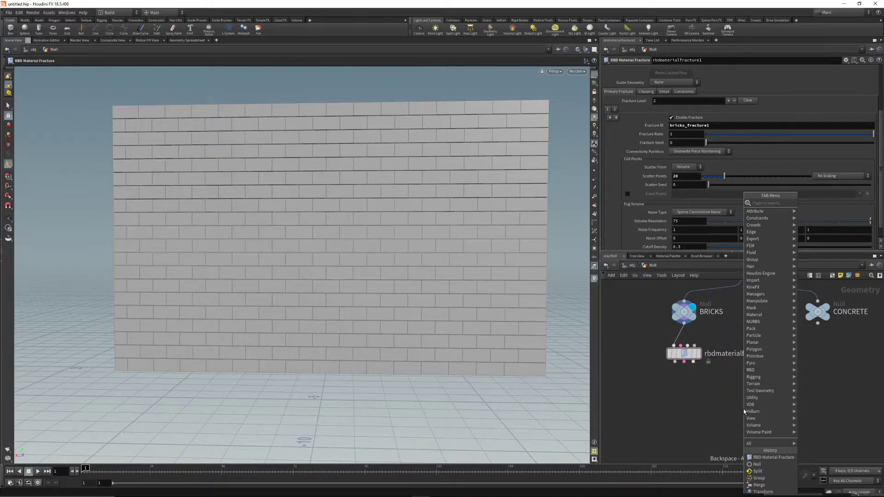
type("expl")
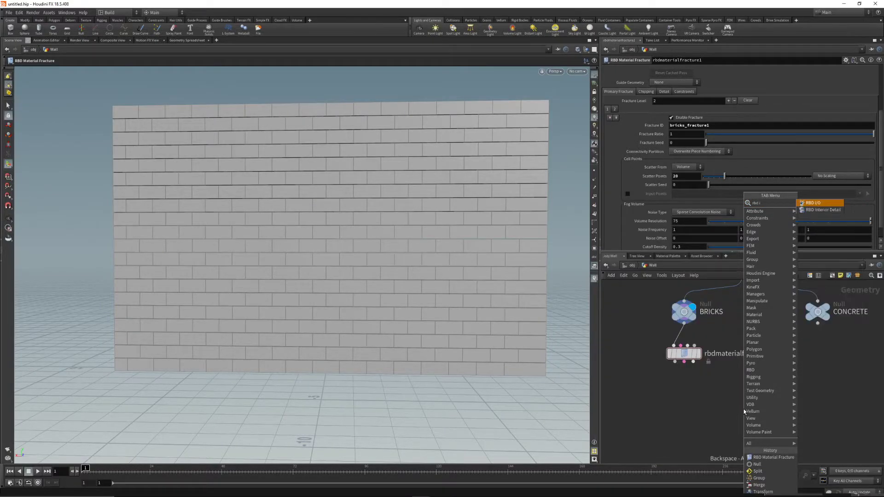
key("Return")
left_click(686, 384)
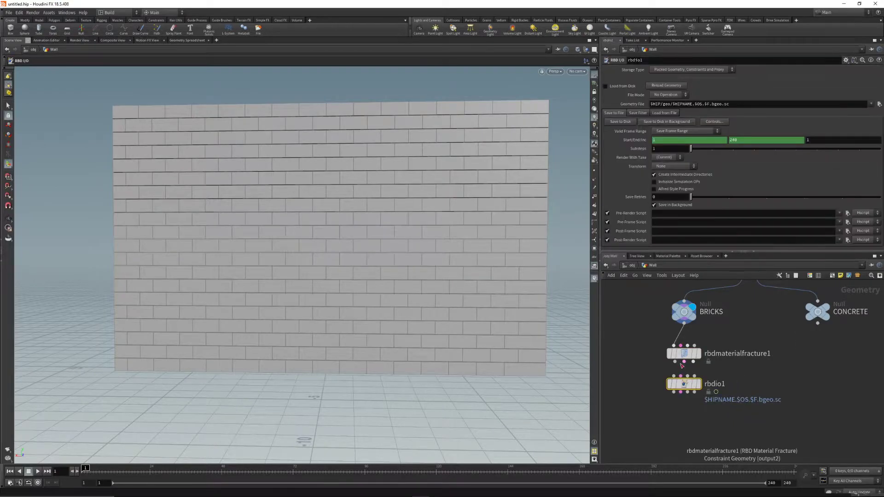
- Wire the brick fracture's geometry, constraint and proxy outputs into the matching inputs of the RBD I/O node
left_click_drag(675, 362, 686, 386)
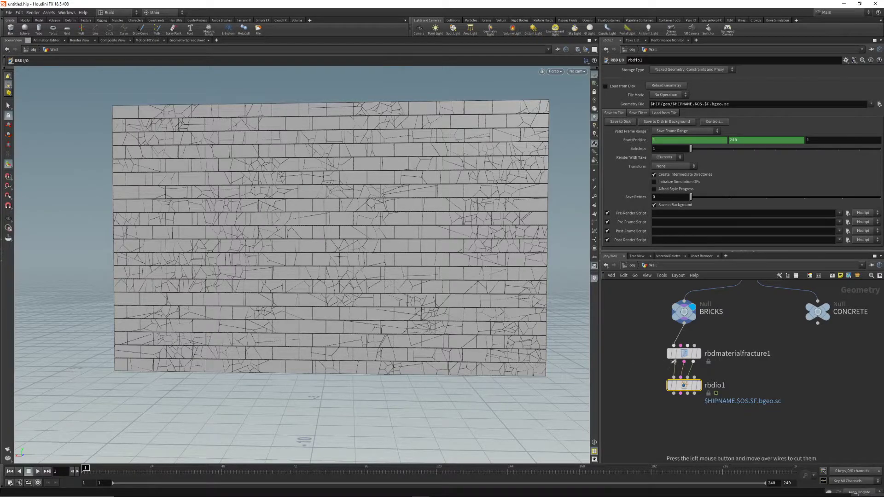
left_click_drag(654, 368, 712, 369)
left_click(675, 363)
left_click(675, 377)
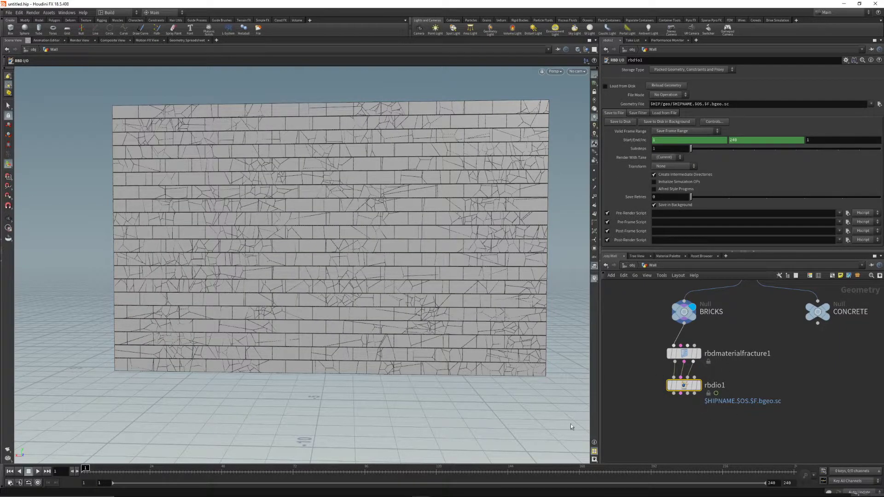
- Rename the RBD I/O node to bricksFracture
double_click(714, 386)
type("bricksFracture")
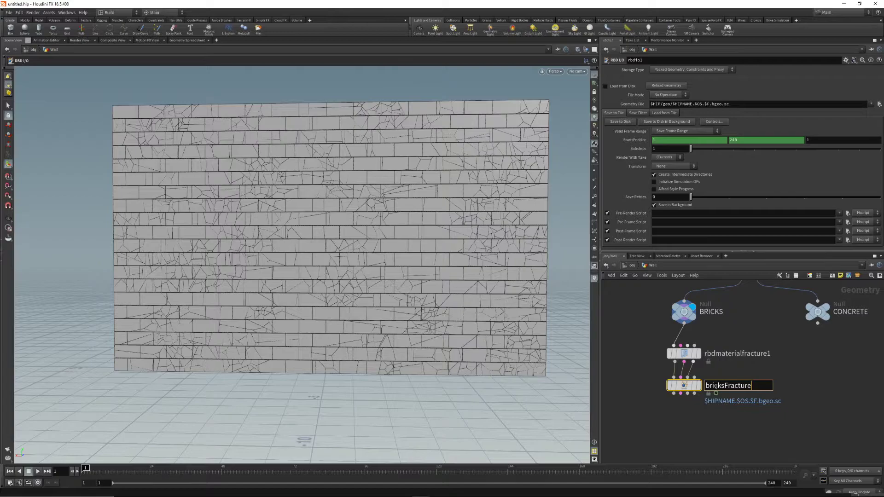
key("Return")
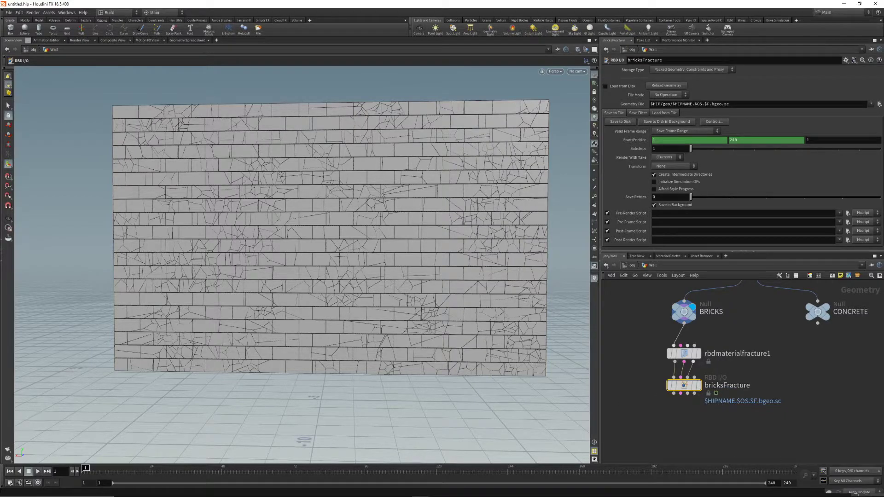
- Save the scene as tutorial.hip in the D:/Tutorials/Wall Explosion folder
left_click(876, 105)
left_click(868, 187)
left_click(9, 13)
left_click(21, 53)
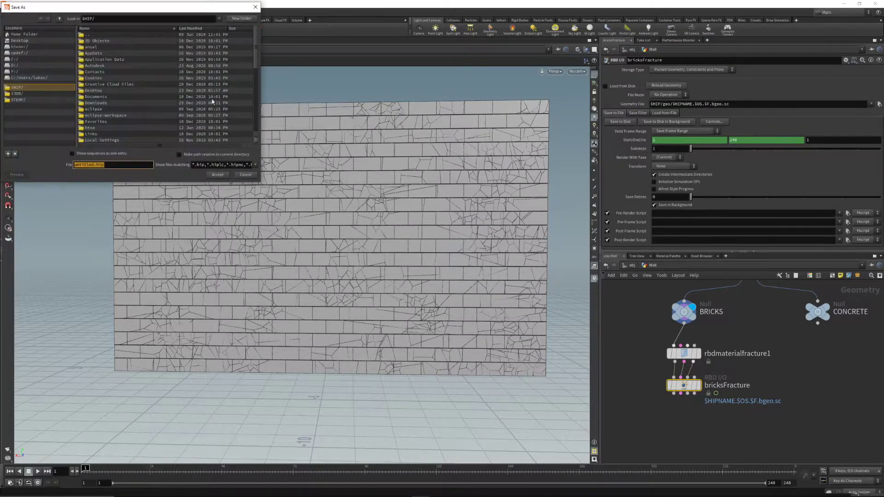
left_click(15, 66)
left_click_drag(79, 9, 0, 41)
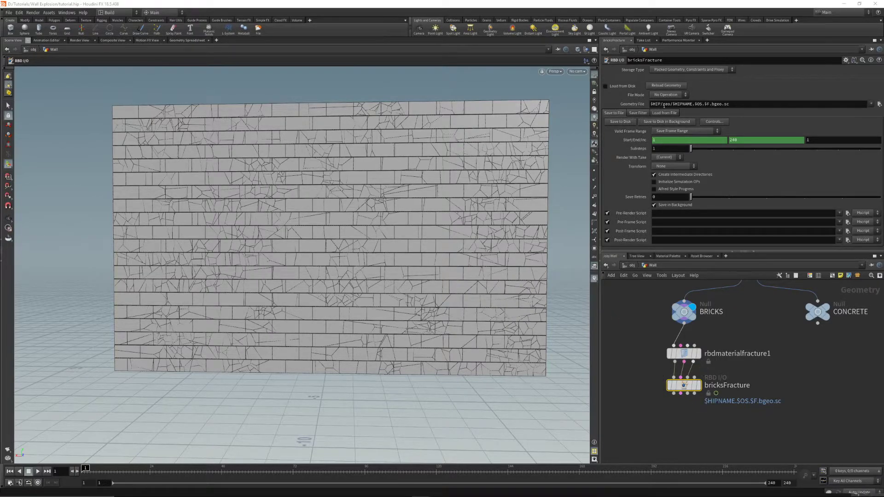
- Insert a final folder before geo in the bricksFracture Geometry File path
left_click(663, 105)
type("final")
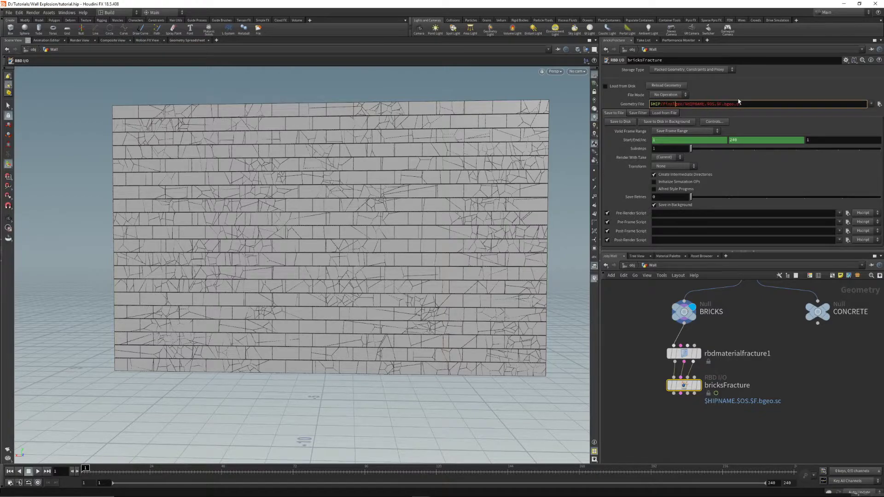
type("/")
key("Return")
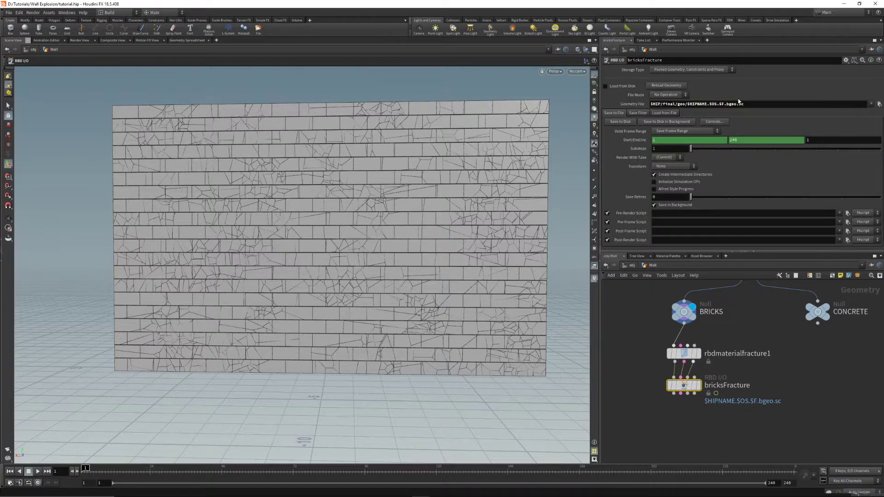
- Remove $HIPNAME and the $F frame number from the Geometry File name, leaving $HIP/final/geo/$OS.bgeo.sc
left_click(708, 105)
key("BackSpace")
key("BackSpace")
key("BackSpace")
key("BackSpace")
key("BackSpace")
key("BackSpace")
key("BackSpace")
key("BackSpace")
key("BackSpace")
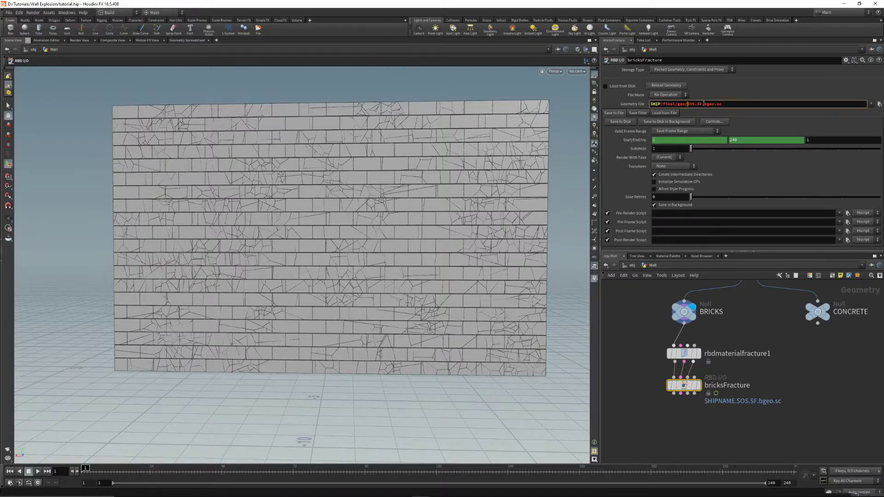
left_click_drag(705, 105, 700, 105)
key("BackSpace")
key("Return")
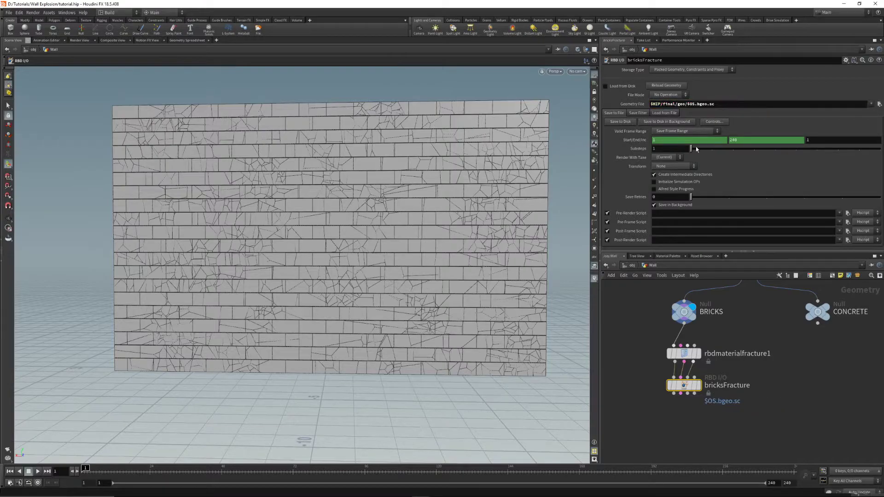
- Enable Load from Disk on bricksFracture and display that node's fractured bricks
left_click(606, 87)
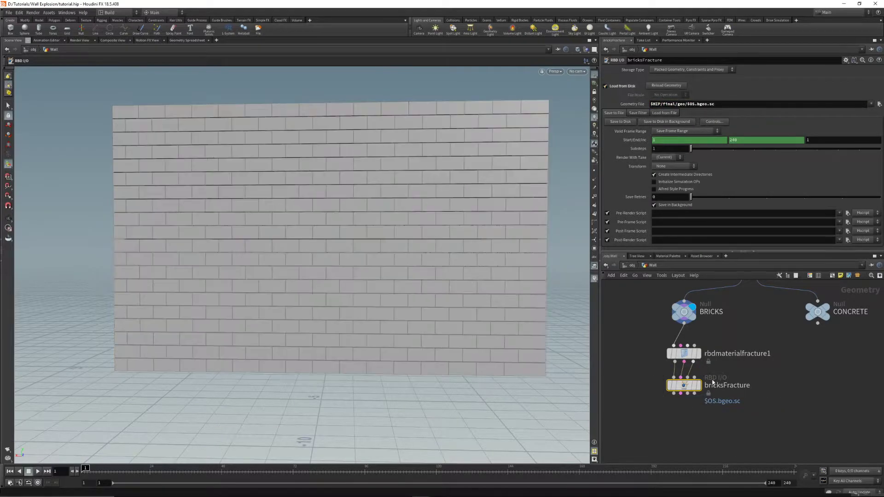
left_click(699, 386)
left_click_drag(332, 288, 489, 253, "alt")
key("Return")
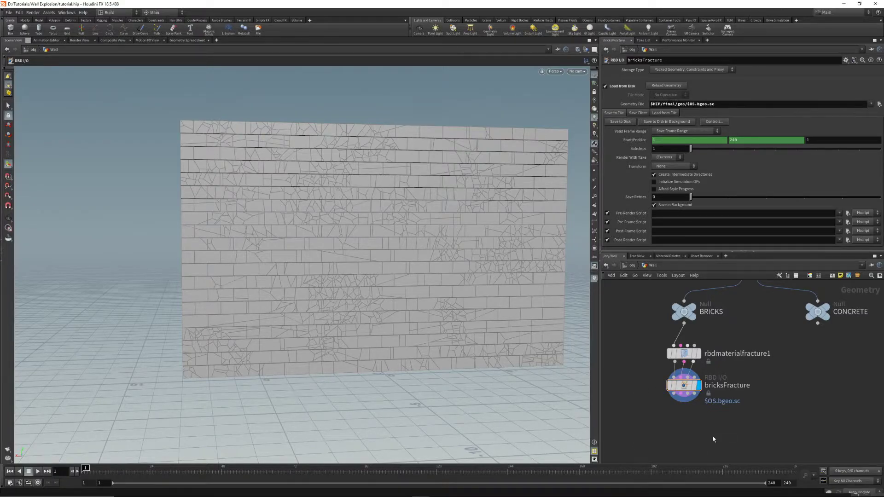
- Add an RBD Pack node below bricksFracture and wire its geometry, constraint and proxy outputs into it
key("Tab")
type("rbd")
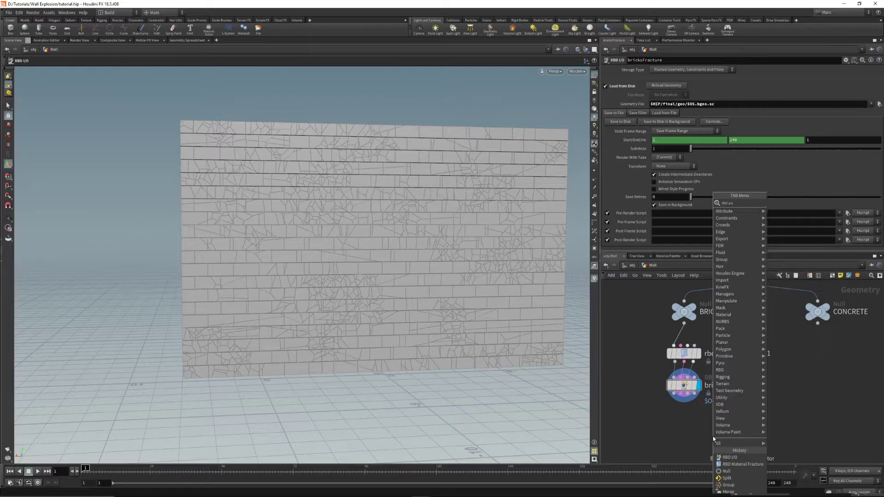
key("Return")
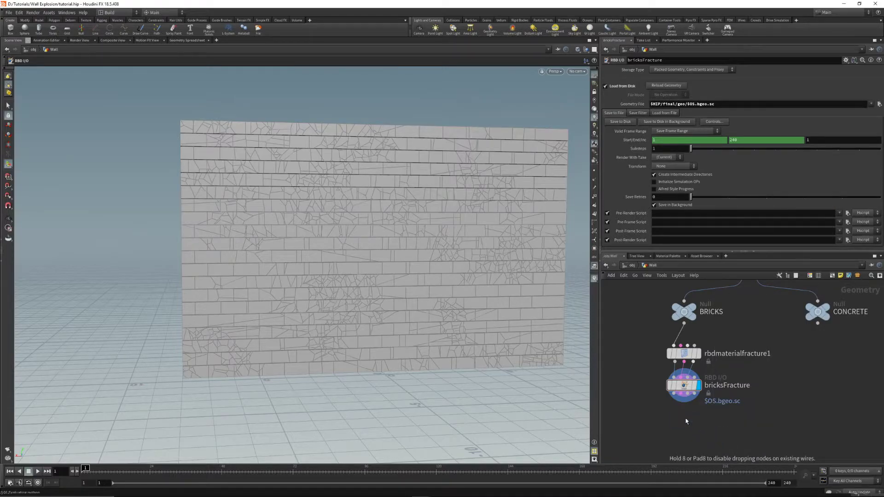
left_click(679, 424)
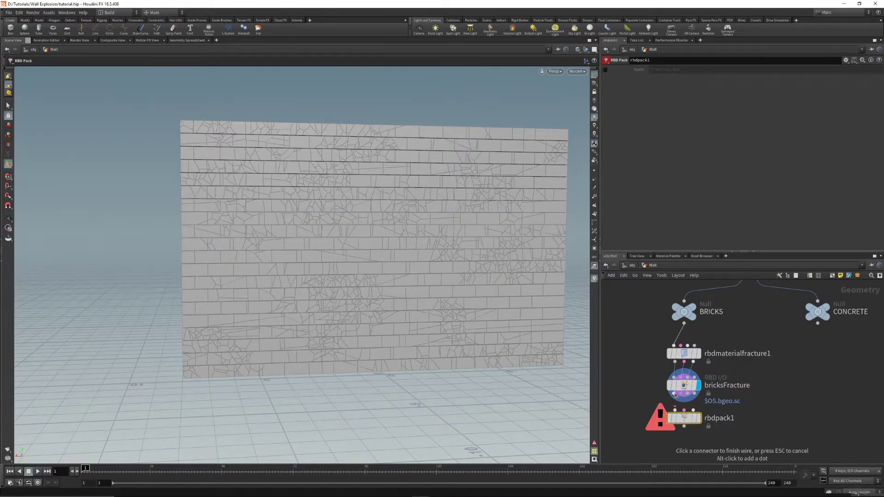
left_click(675, 395)
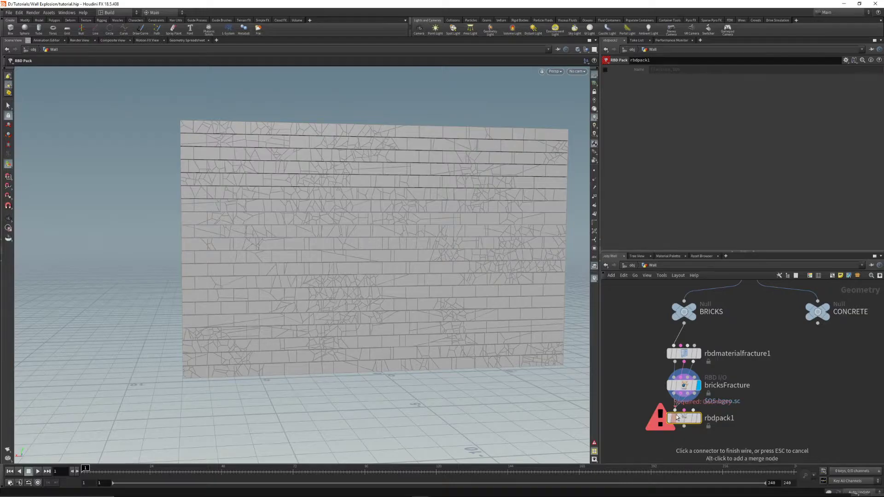
left_click(675, 410)
left_click_drag(662, 405, 694, 405)
left_click(675, 395)
left_click(675, 410)
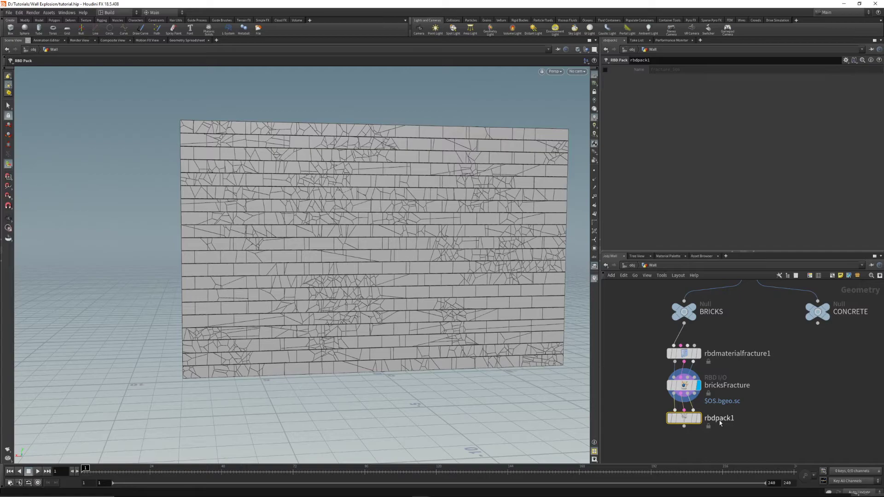
- Display and select the CONCRETE null, and inspect the concrete panels beside the brick wall from the side
scroll(682, 431, "down", 3)
scroll(684, 444, "up", 3)
middle_click_drag(705, 422, 651, 408)
scroll(651, 408, "down", 3)
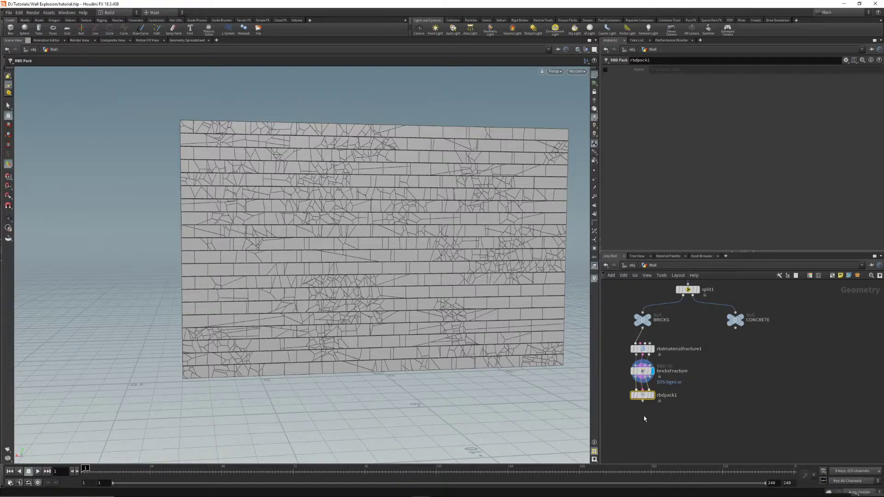
scroll(700, 405, "up", 2)
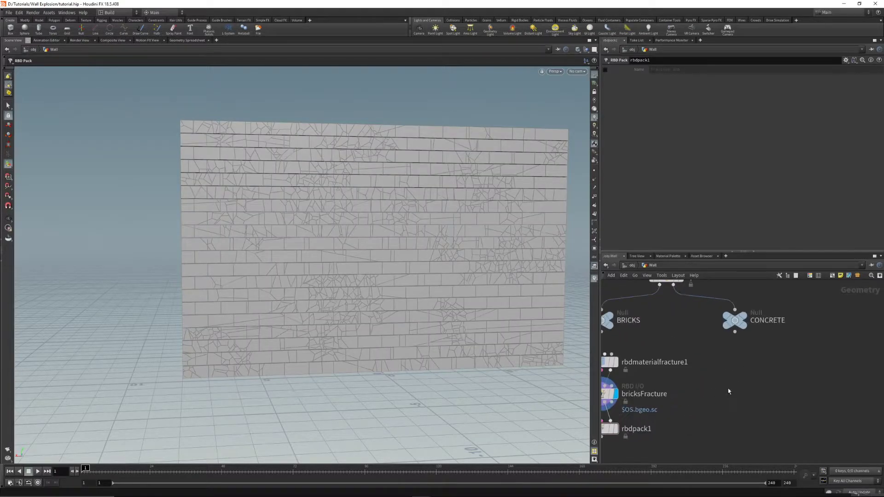
middle_click_drag(730, 386, 780, 394)
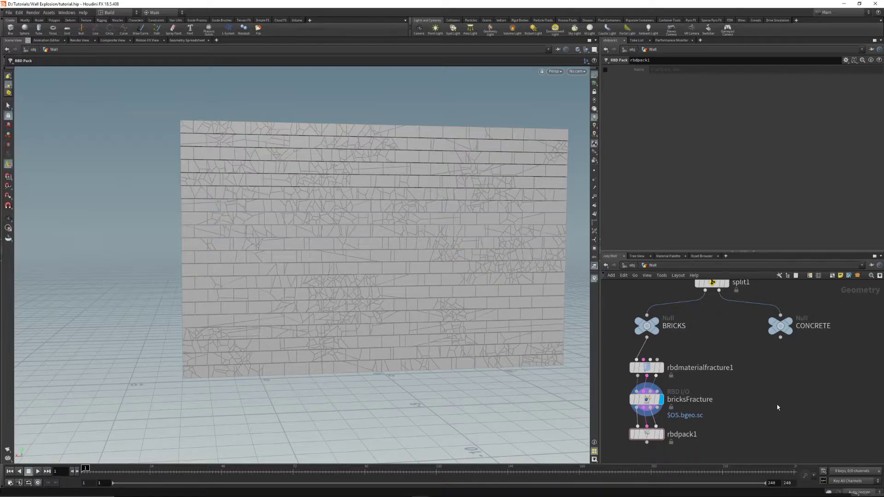
middle_click_drag(763, 404, 741, 410)
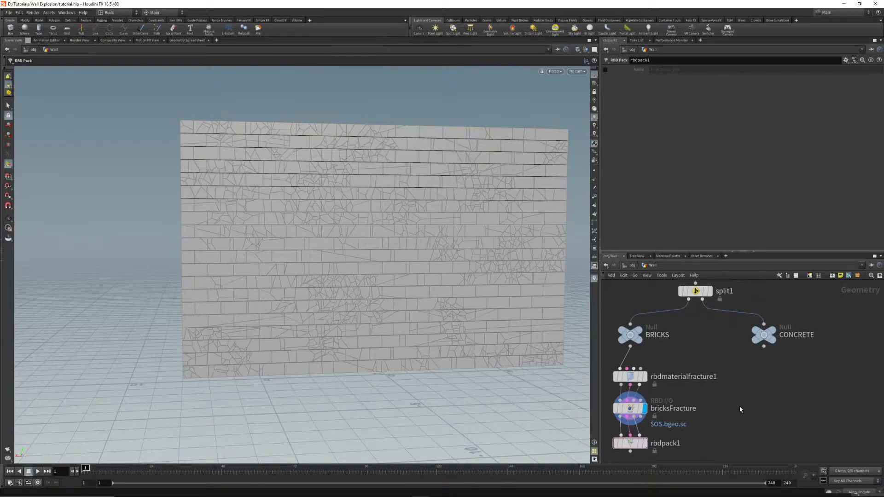
left_click(777, 334)
key("Escape")
left_click_drag(566, 322, 382, 318)
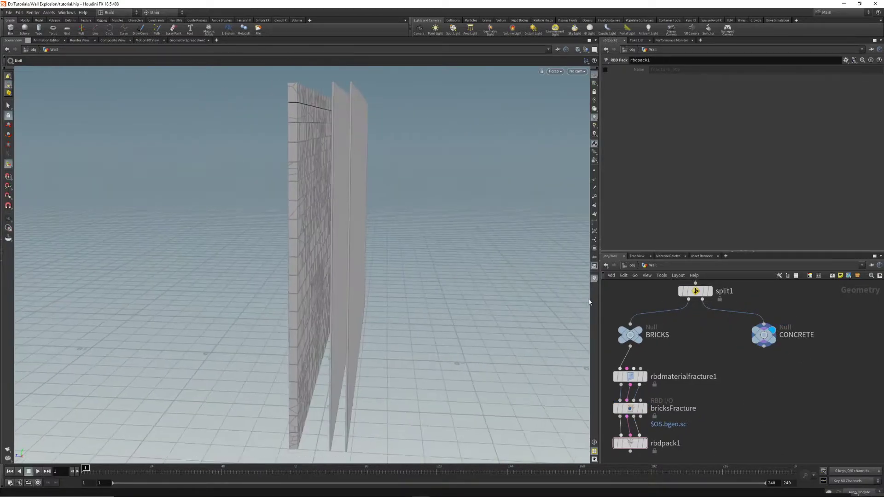
left_click(766, 338)
key("Escape")
mouse_move(391, 258)
left_mouse_down()
mouse_move(469, 252)
mouse_move(375, 258)
mouse_move(389, 259)
left_mouse_up()
scroll(730, 364, "down", 3)
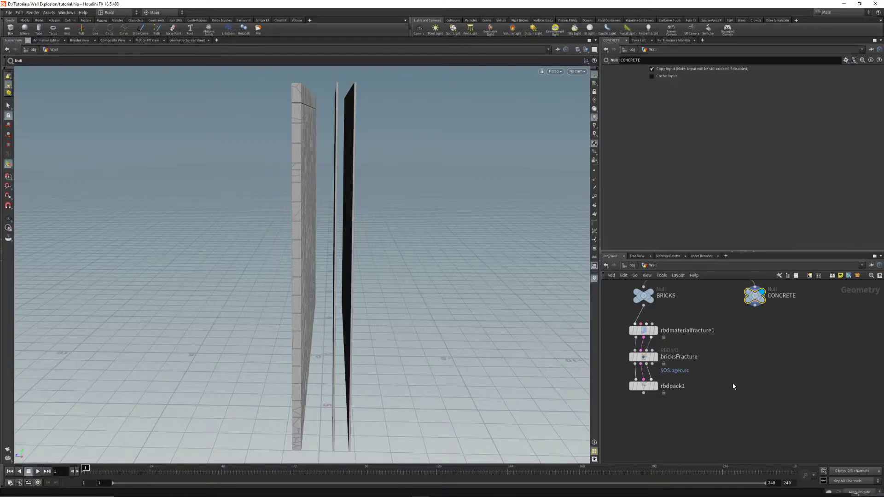
- Try merging the packed bricks from rbdpack1 with the CONCRETE null in a Merge node, and delete that node
key("Tab")
type("merge")
key("Return")
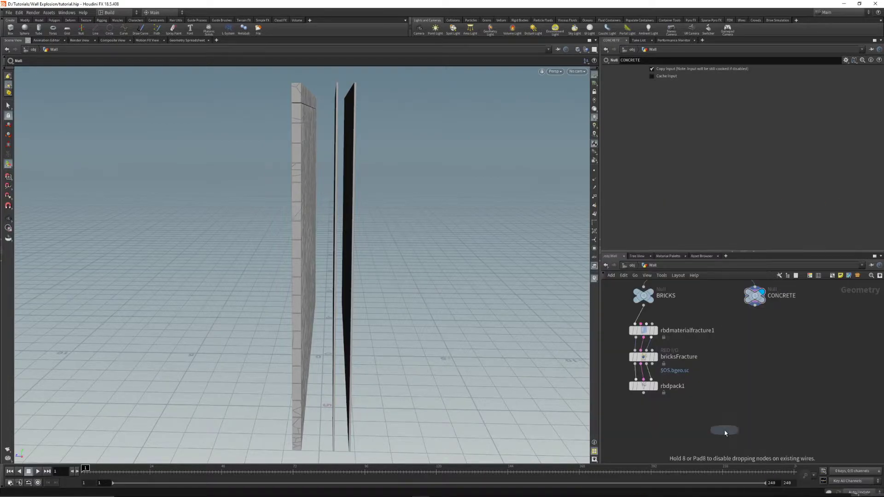
left_click(725, 433)
left_click_drag(644, 393, 712, 421)
left_click_drag(755, 305, 730, 431)
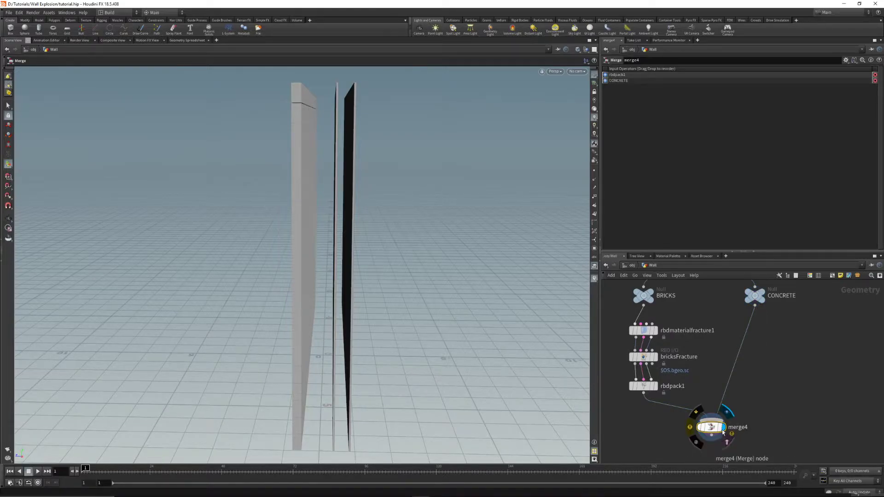
key("Delete")
- Change the Geometry File path of bricksFracture to $HIP/geo/$OS.bgeo.sc
left_click_drag(758, 297, 755, 297)
left_click_drag(389, 239, 394, 252, "alt")
left_click(644, 358)
left_click(673, 105)
double_click(670, 105)
key("BackSpace")
key("BackSpace")
key("Return")
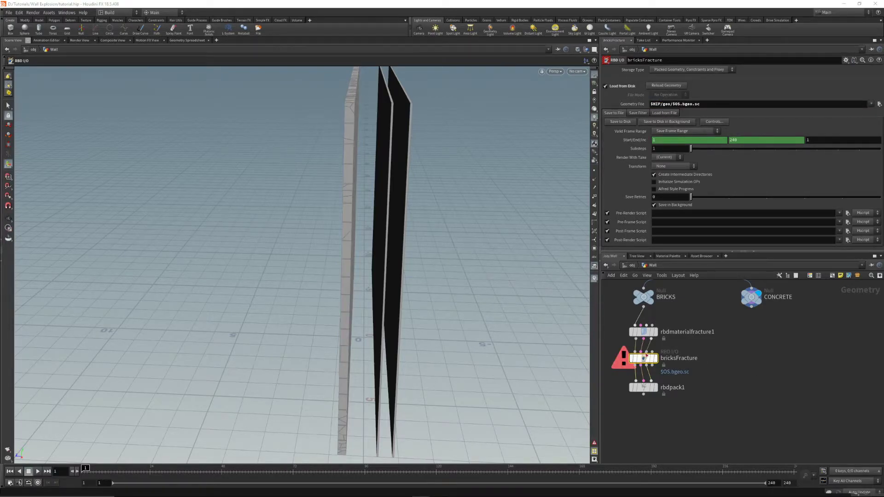
left_click_drag(358, 179, 569, 151)
key("Return")
- Try to save the bricksFracture cache to disk with Save Frame Range, and interrupt the save
left_click(619, 123)
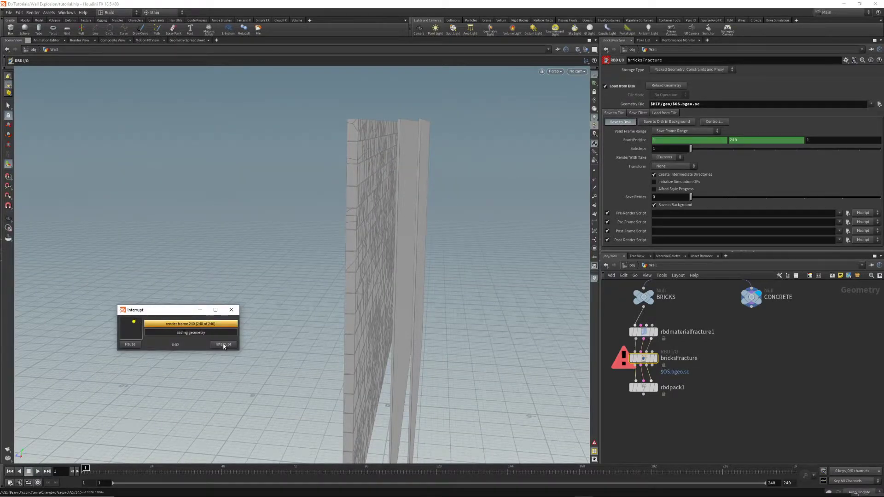
left_click(224, 347)
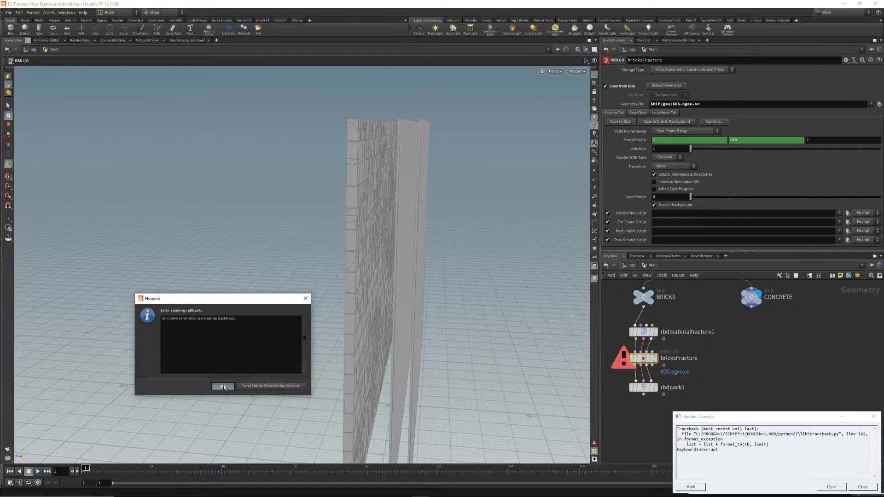
left_click(223, 387)
left_click(872, 487)
- Set the Valid Frame Range of bricksFracture to Save Current Frame and save its geometry to disk
left_click(679, 131)
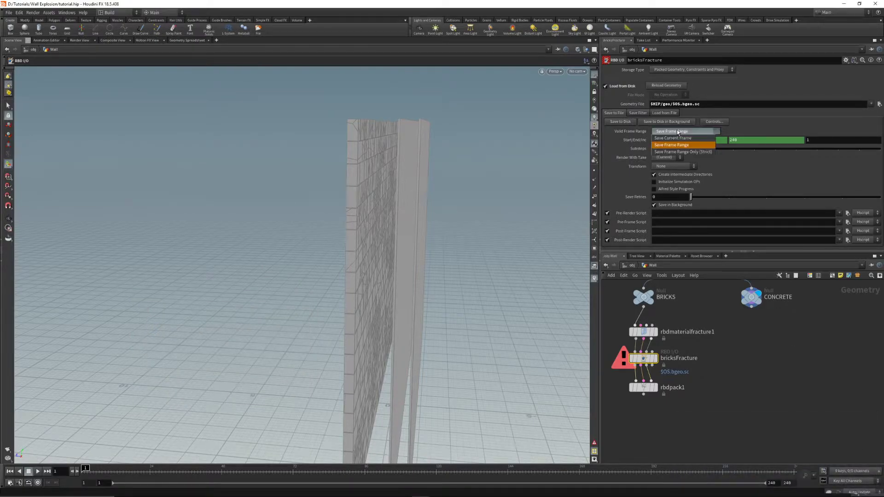
left_click(667, 132)
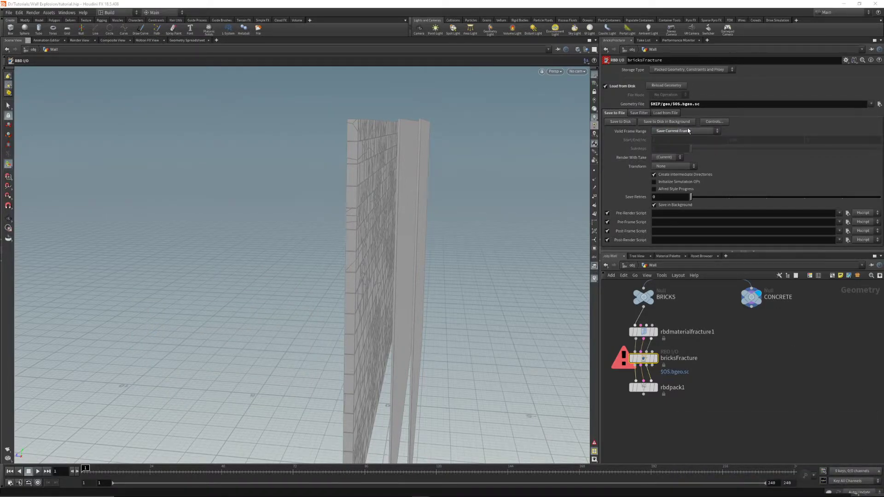
left_click(629, 123)
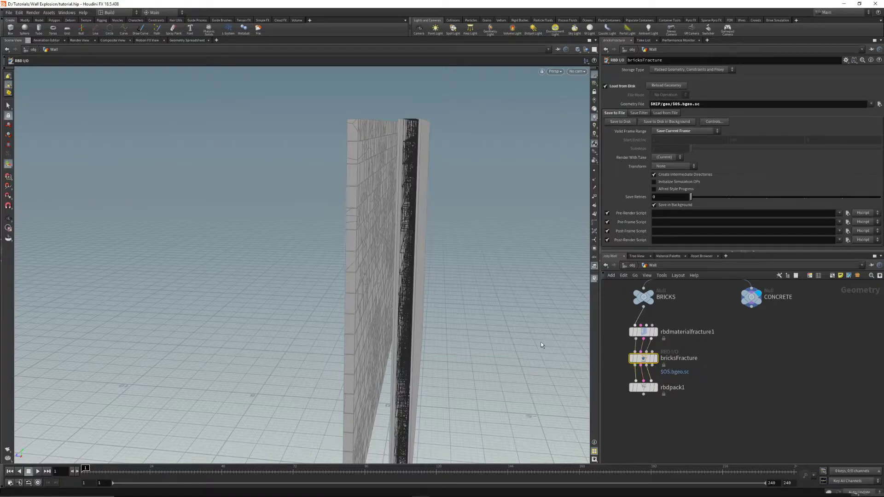
- Display rbdpack1 instead of bricksFracture and examine the packed brick wall from the side and close up
left_click_drag(545, 344, 604, 353)
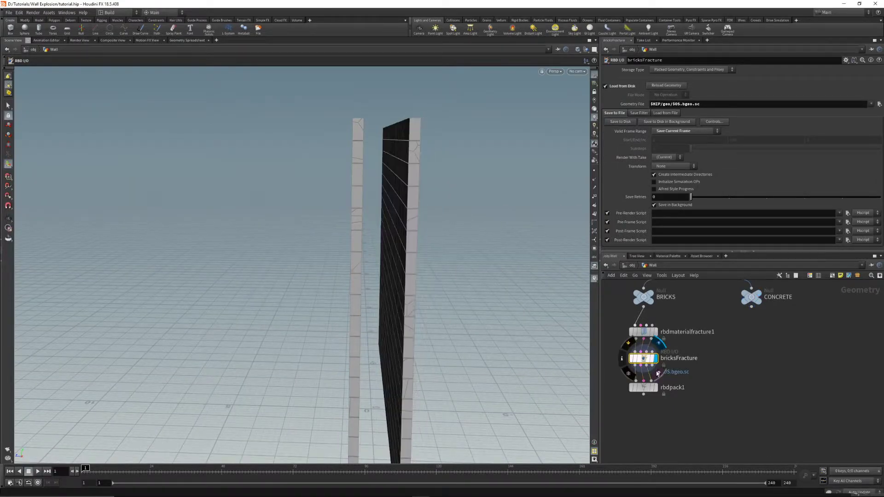
left_click(656, 387)
left_click_drag(489, 322, 443, 294)
scroll(719, 378, "down", 5)
scroll(731, 403, "up", 1)
left_click_drag(355, 251, 415, 239)
key("Return")
scroll(706, 424, "up", 4)
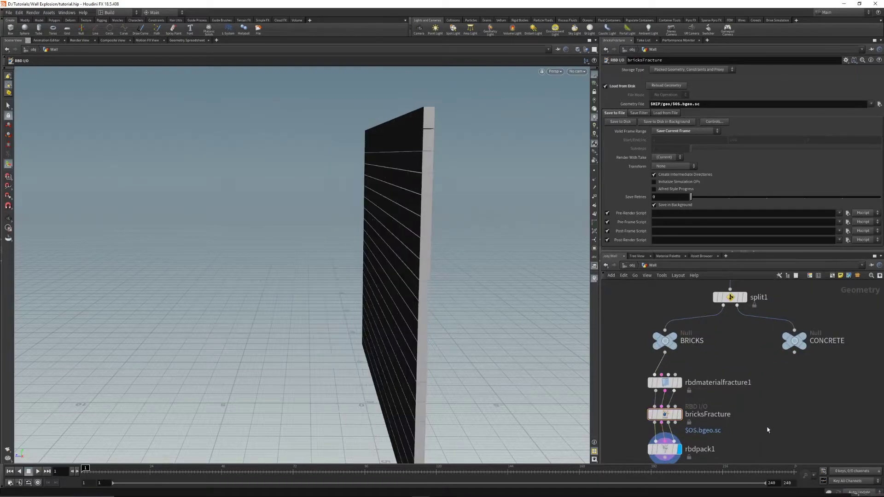
left_click_drag(399, 294, 422, 236)
scroll(687, 414, "up", 3)
- Switch the display between bricksFracture and rbdpack1 to compare the wall's fracture lines, ending on bricksFracture
left_click(673, 416)
middle_click_drag(688, 426, 710, 350)
left_click(693, 411)
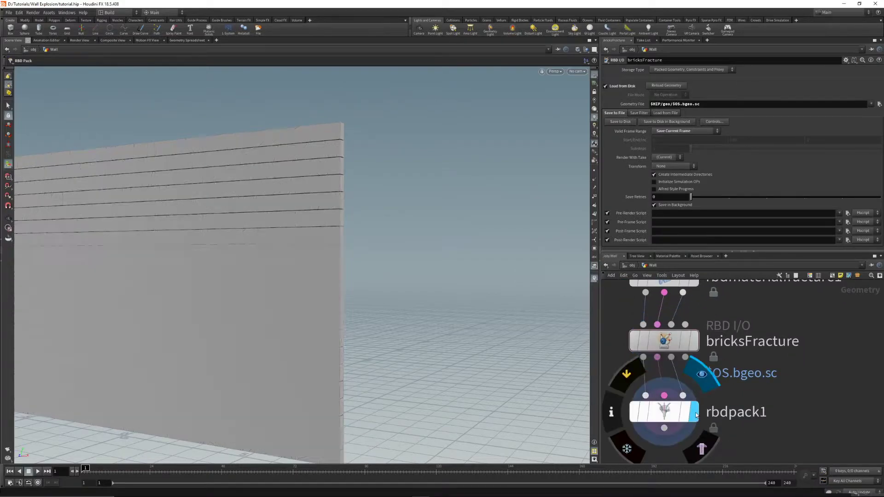
left_click_drag(296, 276, 334, 272)
scroll(456, 296, "down", 3)
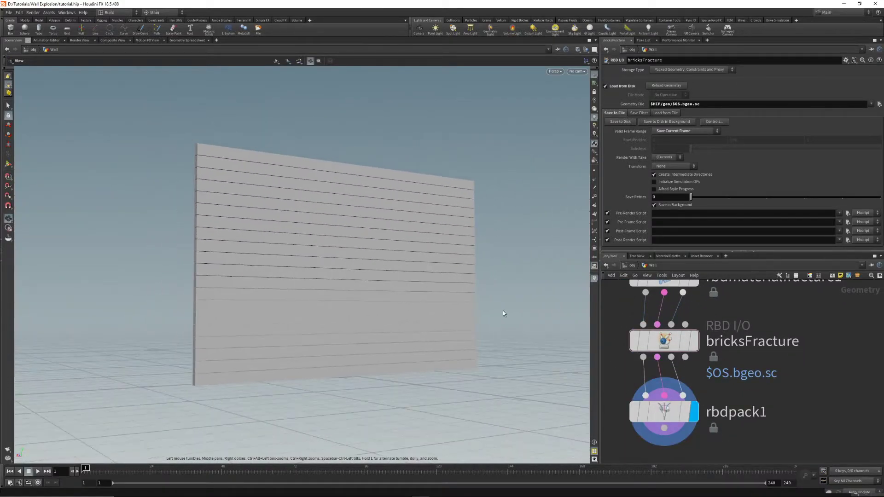
left_click_drag(670, 402, 652, 394)
left_click_drag(391, 274, 476, 272)
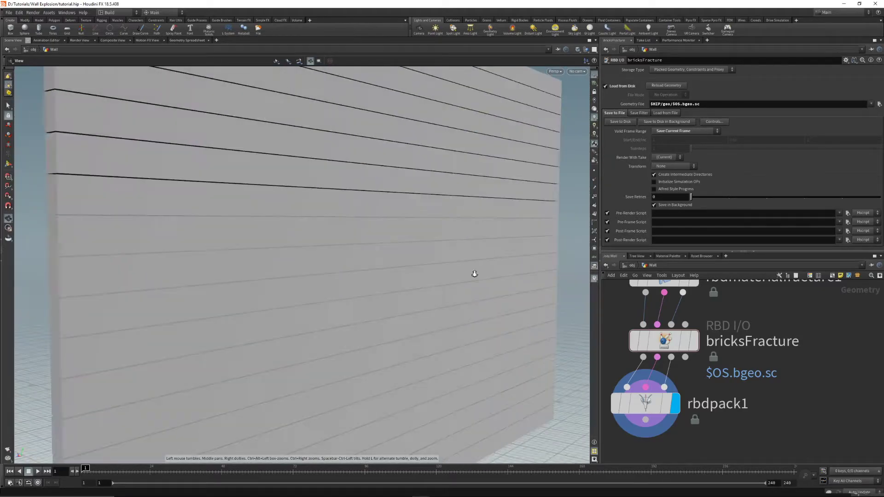
right_click_drag(476, 272, 418, 284)
middle_click_drag(788, 359, 776, 401)
scroll(777, 398, "down", 3)
left_click(712, 389)
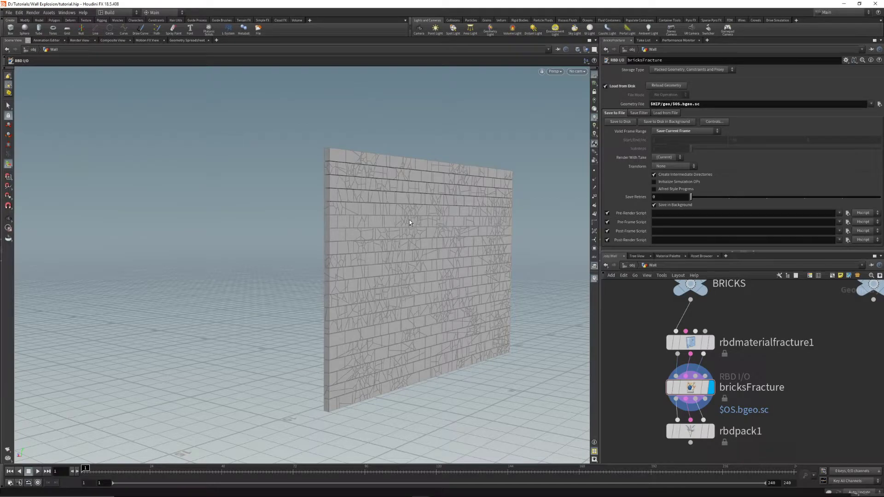
left_click_drag(474, 271, 426, 273, "alt")
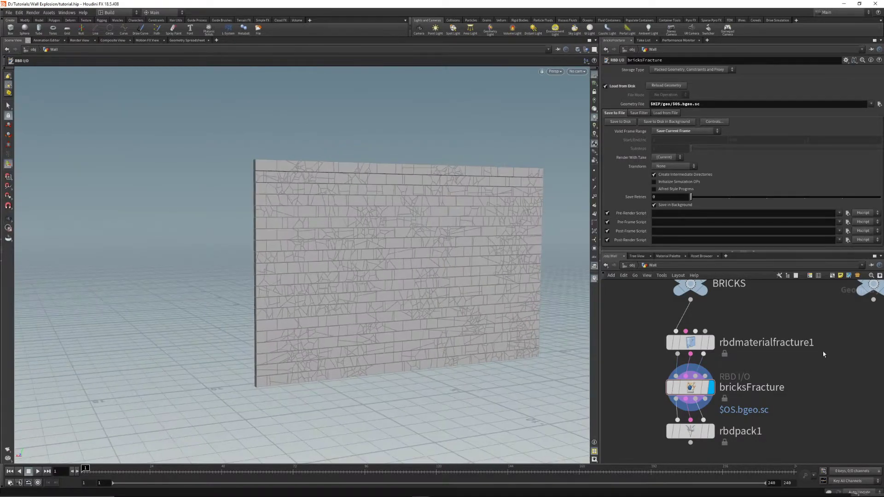
- Add an RBD Material Fracture node below the CONCRETE null and wire the null into its first input
middle_click_drag(823, 352, 760, 386)
scroll(762, 385, "down", 2)
left_click_drag(796, 347, 798, 369)
type("rbdmaten")
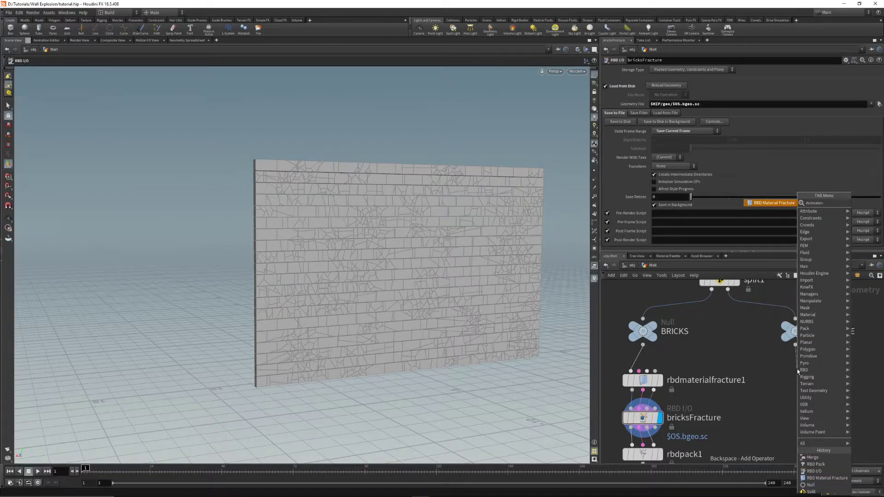
key("Escape")
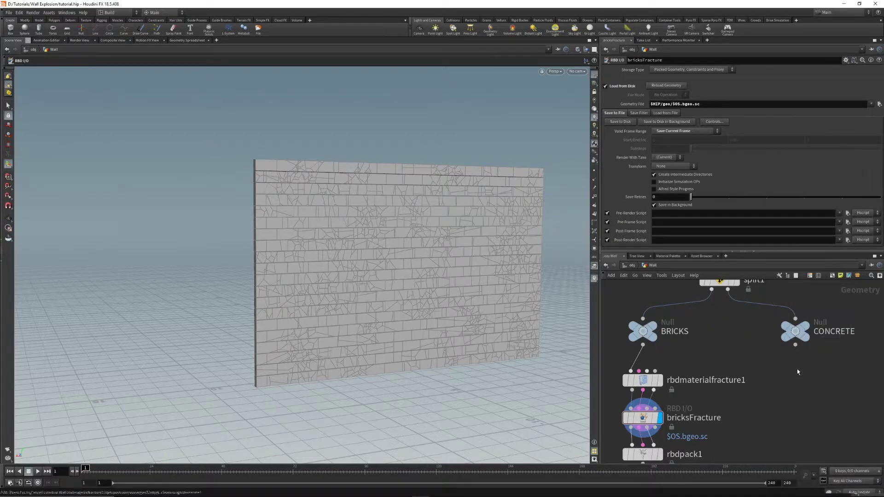
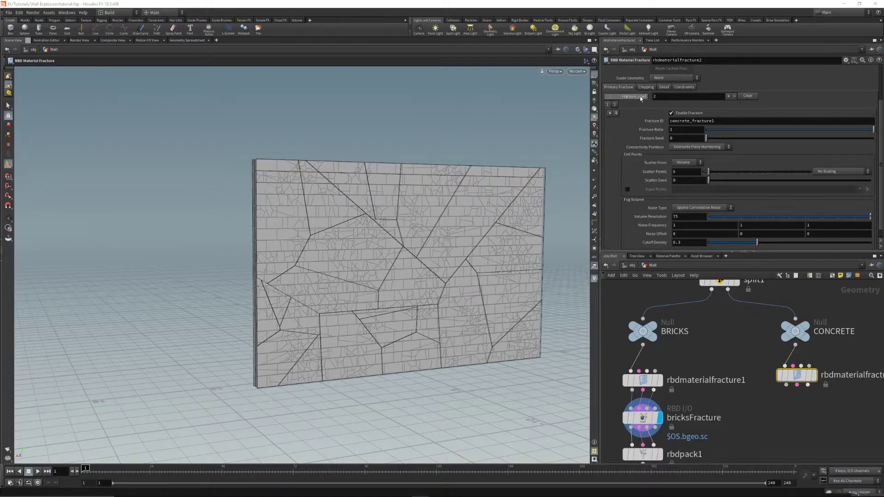
- Enable Fracture Namespace on rbdmaterialfracture2 and set it to concrete
scroll(639, 96, "up", 3)
left_click(606, 87)
double_click(671, 88)
type("concrete")
key("Return")
mouse_move(335, 246)
left_mouse_down("alt")
mouse_move(411, 245)
mouse_move(339, 241)
left_mouse_up("alt")
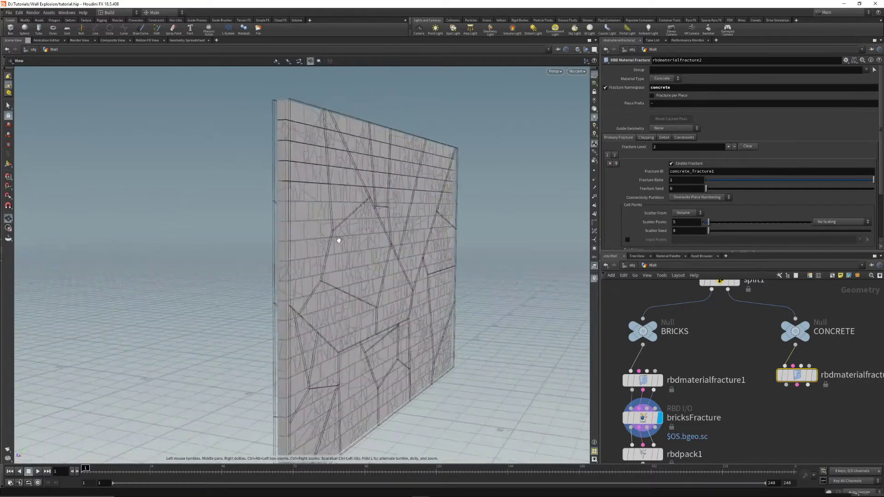
- Display rbdmaterialfracture2 and inspect the fractured concrete panels from the front and side
left_click(815, 374)
left_click_drag(428, 249, 368, 260, "alt")
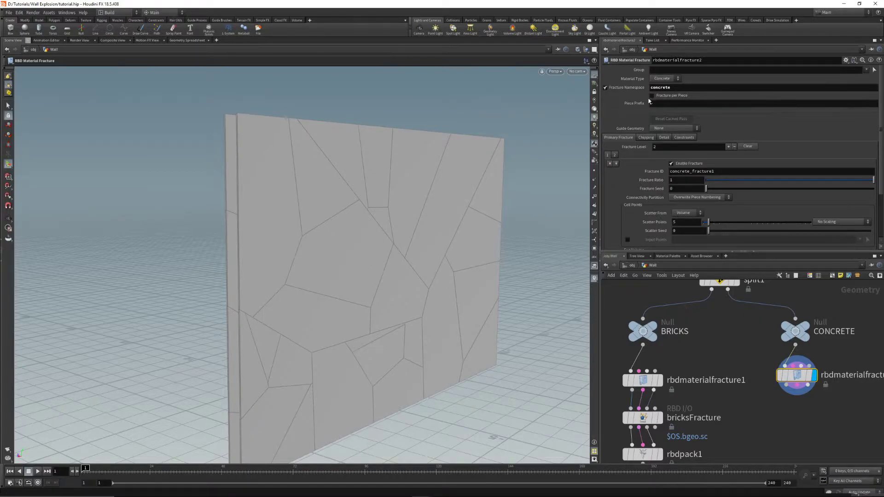
left_click_drag(409, 211, 506, 217, "alt")
key("Return")
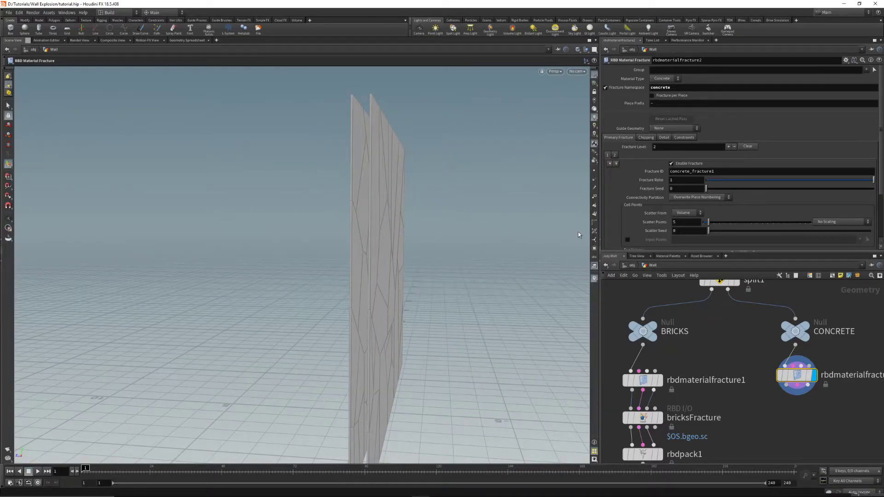
- Set Scatter Points to 20 for the concrete's first fracture level and check the pieces from the front
left_click(669, 171)
left_click_drag(670, 172, 767, 172)
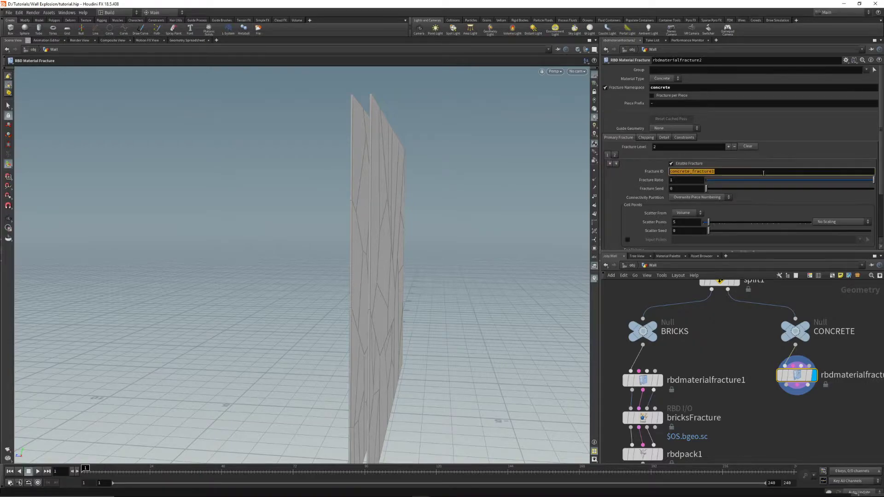
left_click(642, 138)
left_click(632, 137)
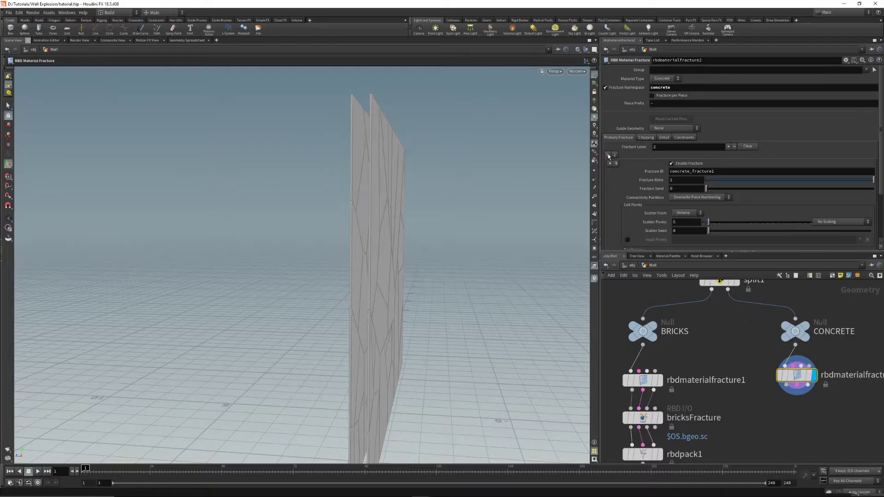
scroll(669, 234, "down", 1)
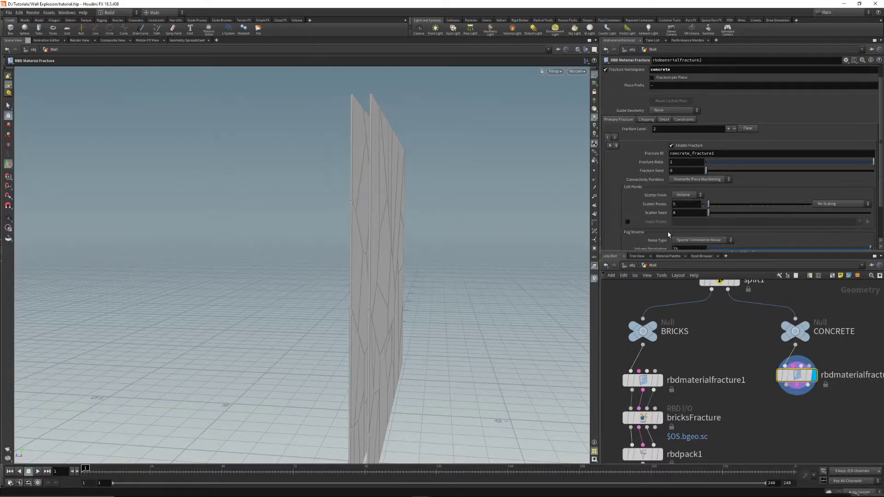
left_click(688, 196)
left_click(685, 197)
double_click(689, 204)
type("20")
key("Return")
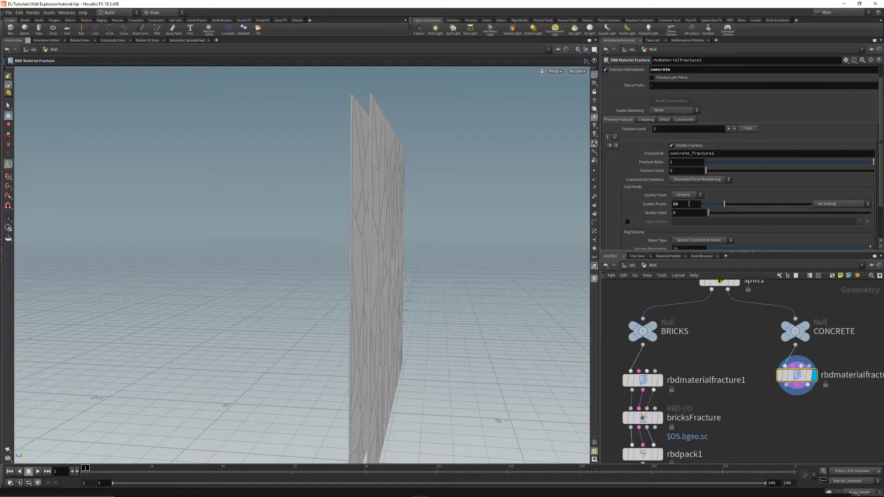
left_click_drag(381, 256, 352, 276, "alt")
- Set Scatter Points to 30 for the concrete's first fracture level
double_click(687, 204)
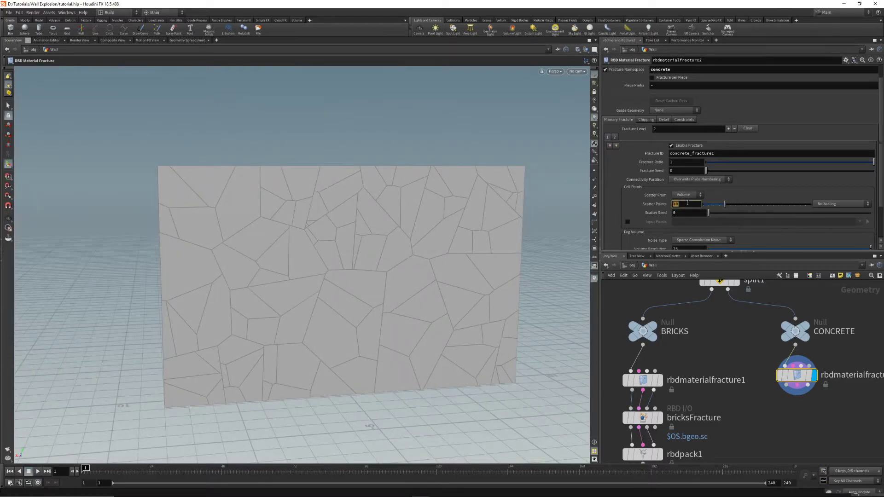
type("30")
key("Return")
key("Escape")
- Examine the size and distribution of the fractured concrete pieces from several angles
left_click_drag(316, 292, 310, 275)
right_click_drag(310, 275, 396, 265)
left_click_drag(397, 265, 449, 258)
middle_click_drag(449, 258, 384, 259)
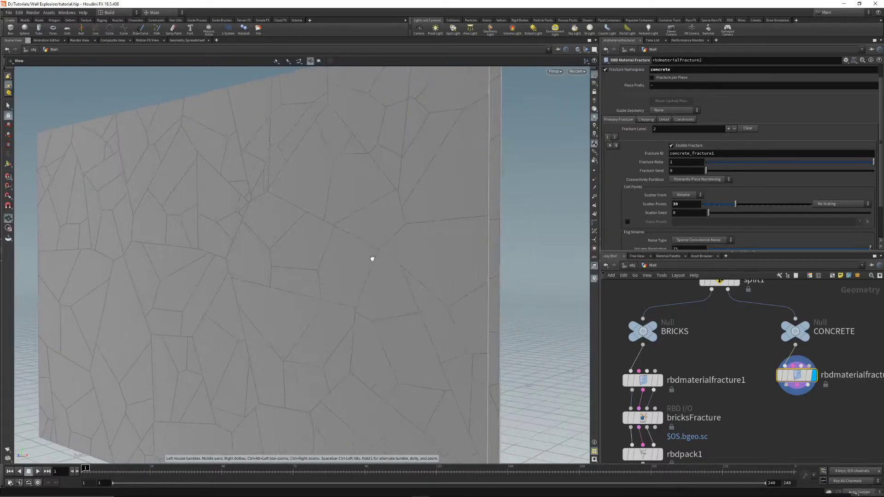
left_click_drag(383, 260, 267, 251)
right_click_drag(267, 250, 458, 281)
left_click_drag(458, 281, 282, 243)
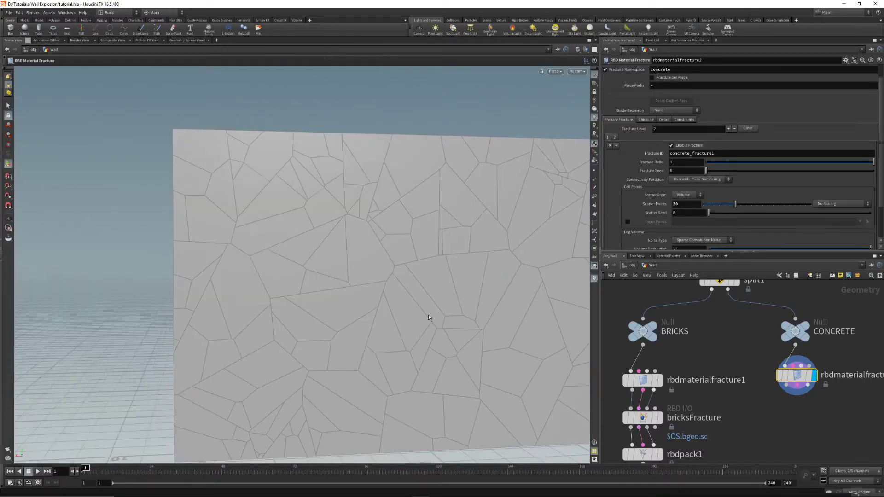
middle_click_drag(439, 314, 219, 256, "alt")
- Duplicate the bricksFracture RBD I/O node below rbdmaterialfracture2 and wire the fracture node's three outputs into it
scroll(770, 444, "down", 2)
middle_click_drag(770, 444, 769, 421)
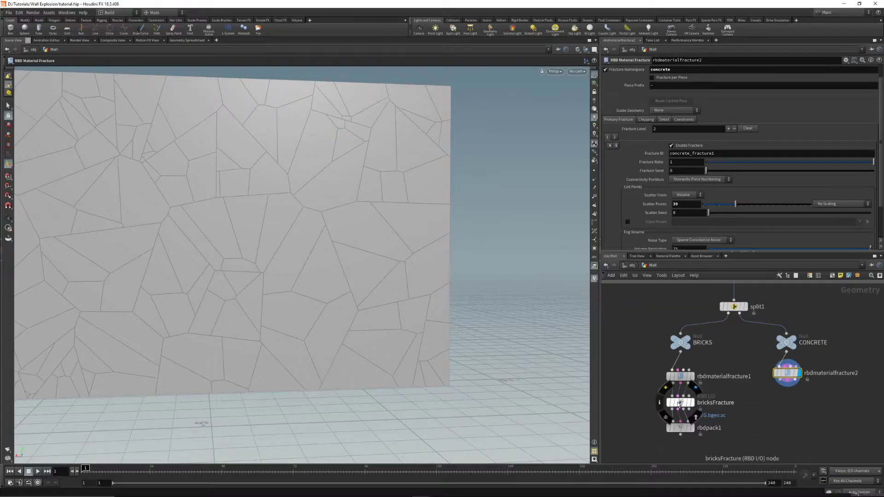
left_click(680, 404)
key("ctrl+c")
key("ctrl+v")
key("y")
left_click_drag(763, 386, 767, 397)
left_click(780, 379, "shift")
left_click(788, 380, "shift")
left_click(795, 379, "shift")
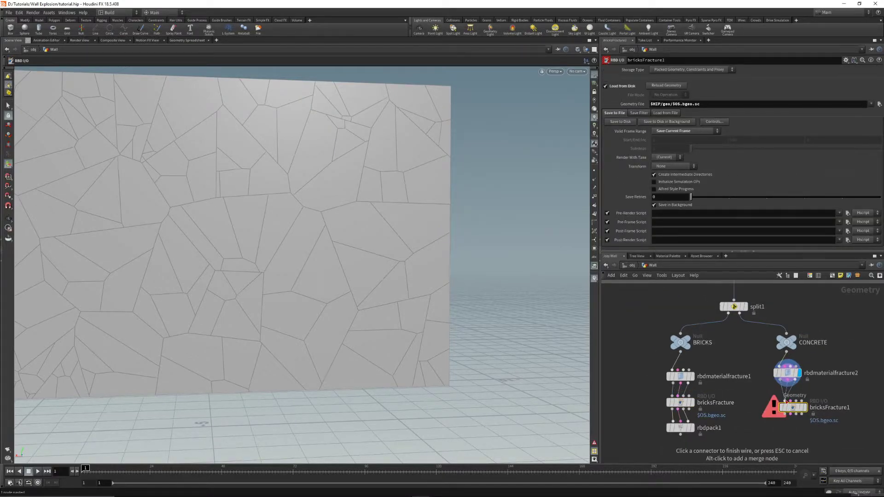
left_click(786, 399)
- Rename the duplicated RBD I/O node as concreteFracture
double_click(829, 403)
type("ConcreteFracture")
key("Return")
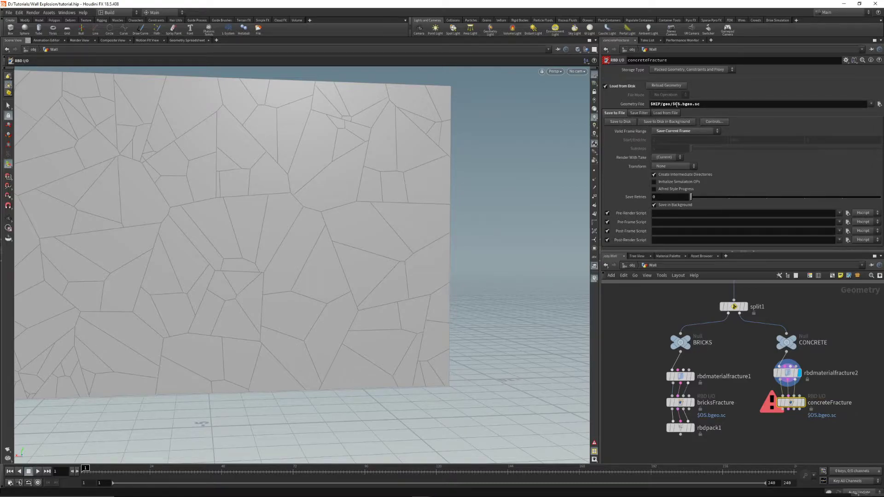
- Save the concreteFracture geometry to disk, keeping $HIP/geo/$OS.bgeo.sc as its file path
left_click_drag(673, 105, 681, 105)
left_click(826, 403)
left_click(794, 438)
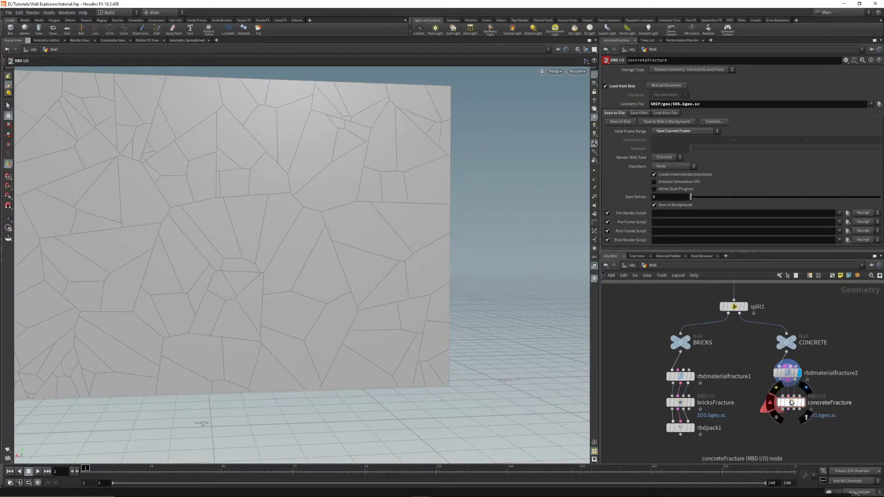
left_click(619, 123)
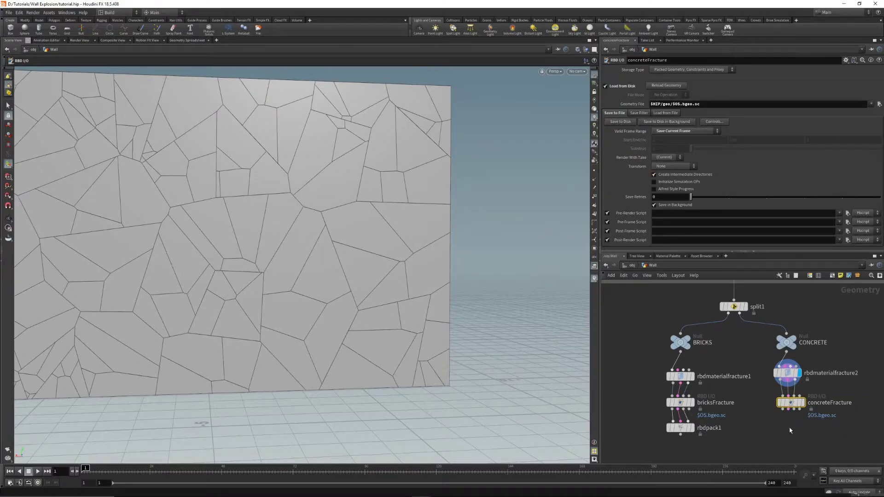
- Add an RBD Pack node below concreteFracture and wire its three outputs into it
key("Tab")
type("rbd")
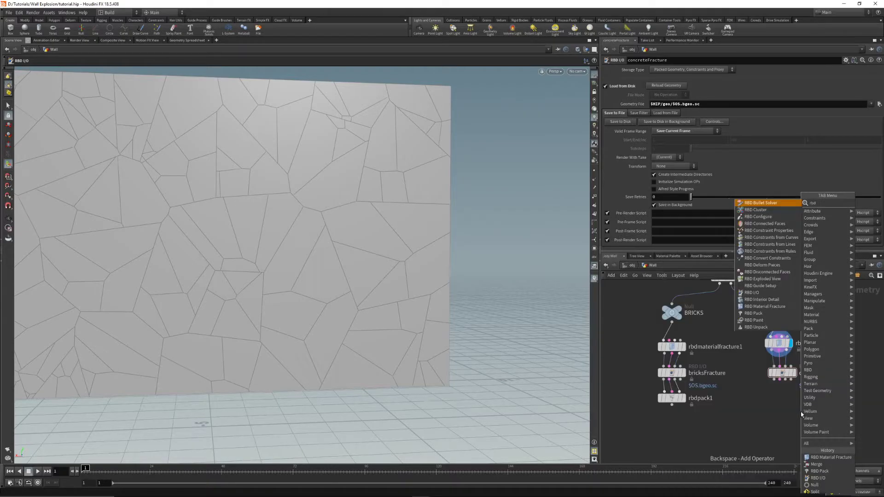
key("Return")
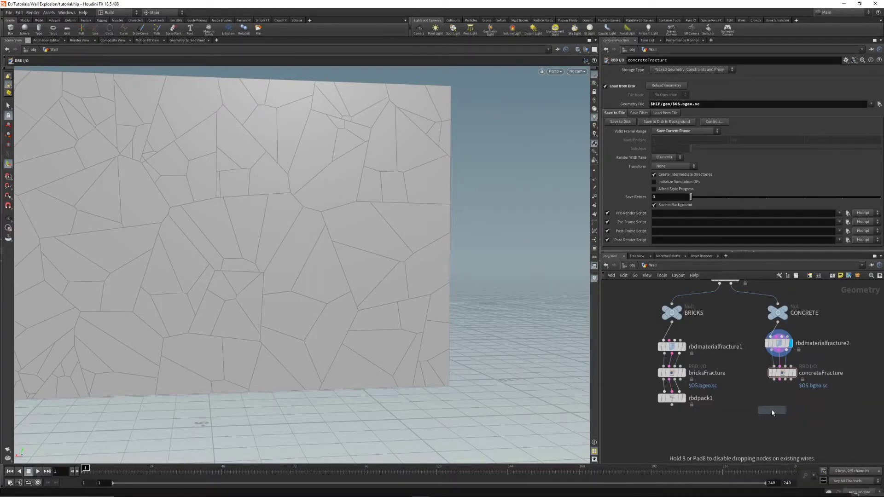
left_click(782, 401)
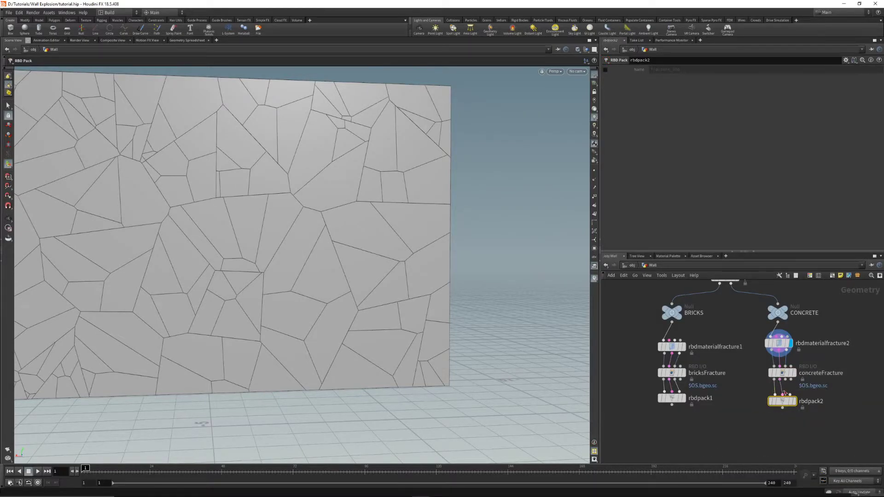
- Add a Merge node, wire rbdpack1 and rbdpack2 into it, and display the merged result
key("Tab")
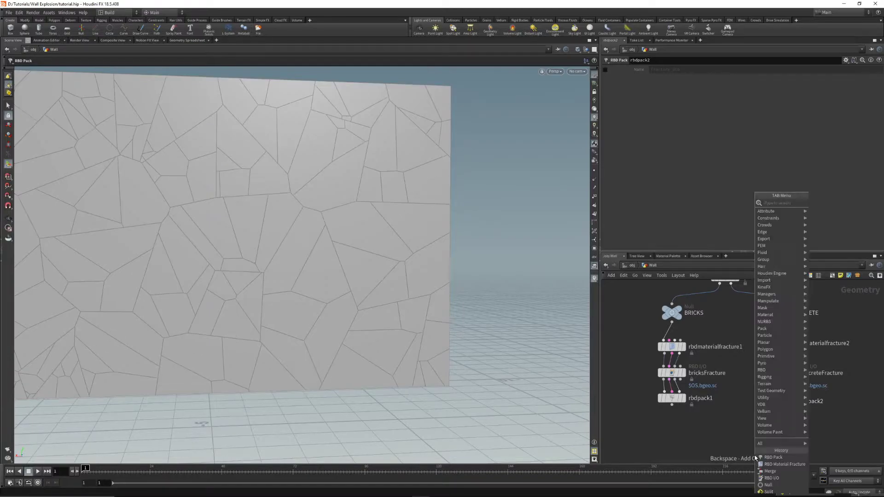
left_click(770, 471)
left_click(734, 435)
middle_click_drag(737, 433, 730, 388)
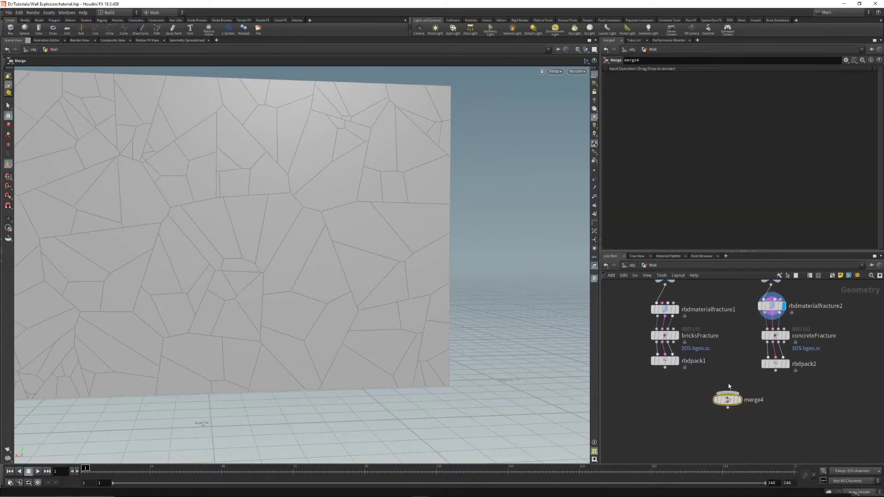
left_click_drag(729, 401, 731, 417)
left_click_drag(665, 368, 725, 409)
left_click_drag(776, 372, 740, 410)
left_click(741, 417)
left_click_drag(267, 303, 262, 339, "alt")
left_click_drag(186, 157, 417, 306, "alt")
middle_click_drag(799, 400, 714, 394)
scroll(715, 394, "down", 1)
left_click_drag(692, 393, 734, 400)
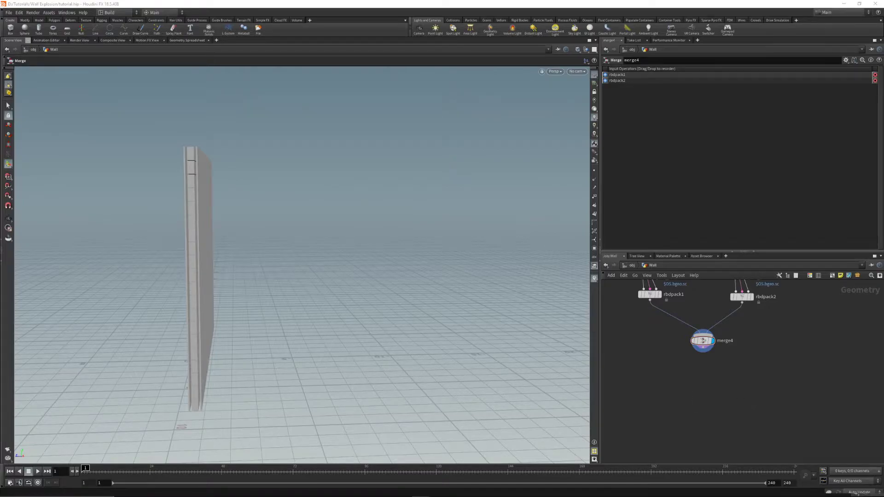
middle_click_drag(798, 382, 764, 399)
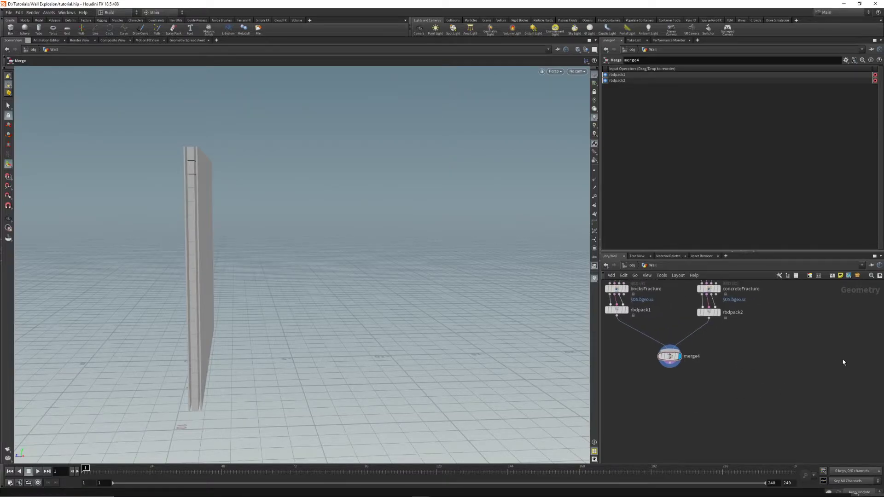
key("Tab")
type("m")
key("Escape")
- Add an RBD Unpack node below merge4, wired to its output, and display it
key("Tab")
type("rbd")
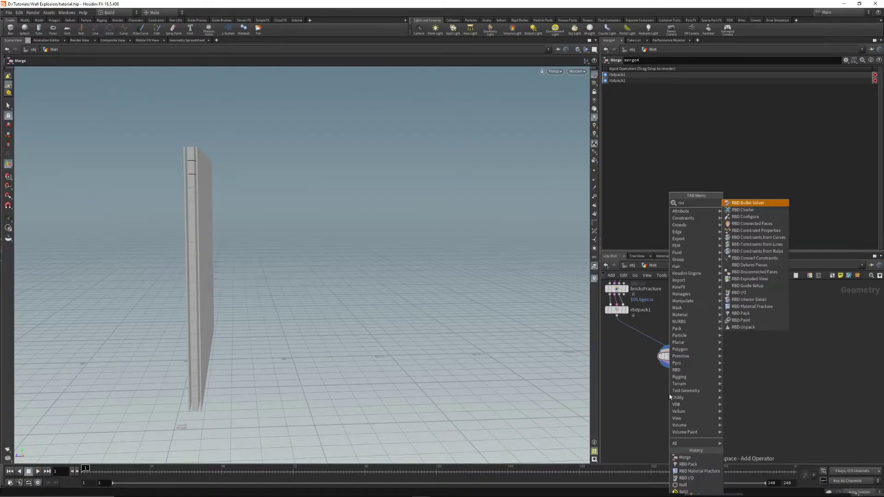
type(" u")
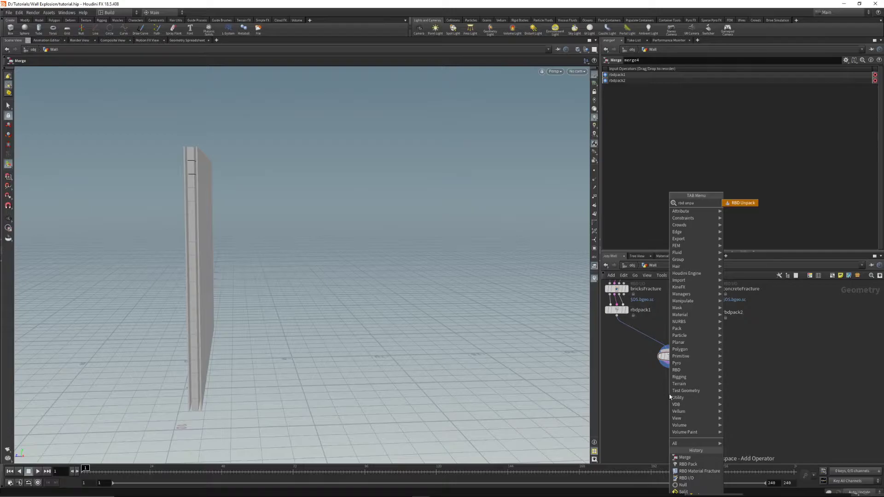
type("npa")
key("Return")
left_click(671, 397)
left_click_drag(669, 395, 670, 387)
left_click(680, 387)
- Examine the unpacked brick and concrete wall from the front, the side and above
mouse_move(196, 268)
left_mouse_down("alt")
mouse_move(134, 261)
mouse_move(189, 278)
mouse_move(206, 253)
left_mouse_up("alt")
right_click_drag(205, 253, 190, 270, "alt")
left_click_drag(190, 269, 346, 265)
right_click_drag(346, 264, 350, 281, "alt")
left_click_drag(349, 280, 361, 254, "alt")
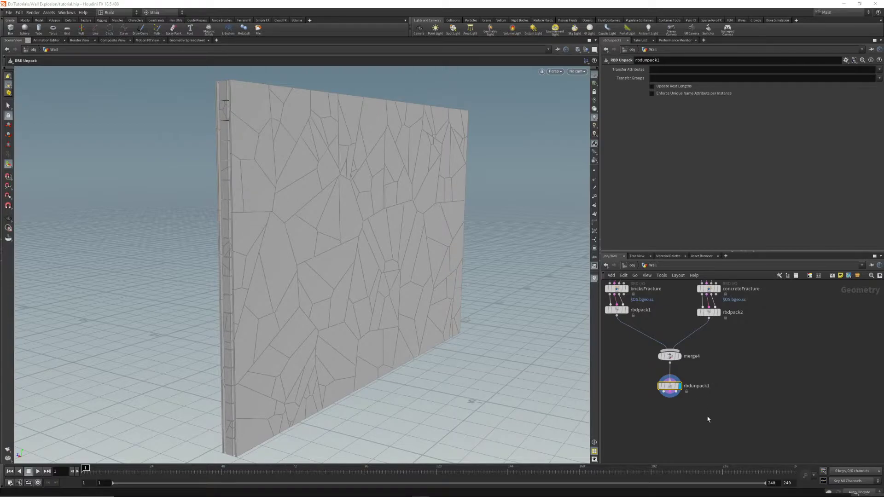
left_click_drag(239, 326, 226, 129, "alt")
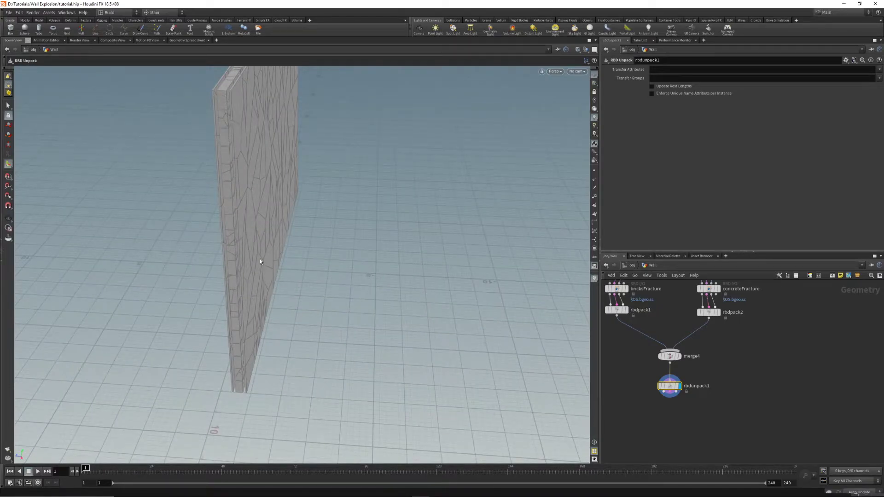
- Add an RBD Constraints from Rules node below rbdunpack1 and wire the unpack node's three outputs into it
middle_click_drag(689, 455, 694, 416)
left_click(732, 411)
key("Tab")
type("rbd")
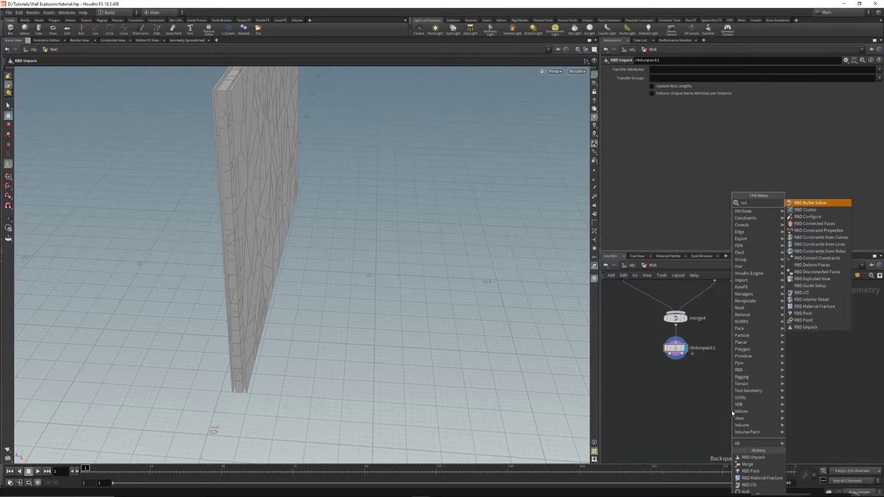
type(" bu")
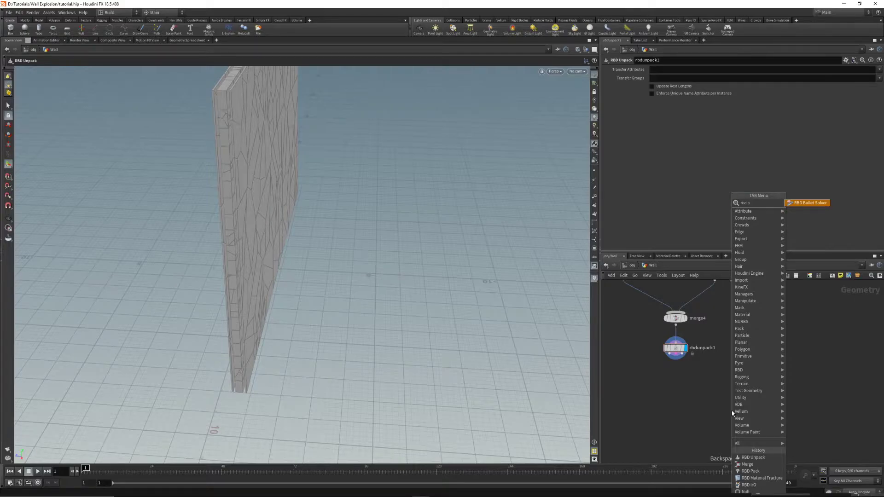
key("BackSpace")
key("BackSpace")
key("BackSpace")
type("constra")
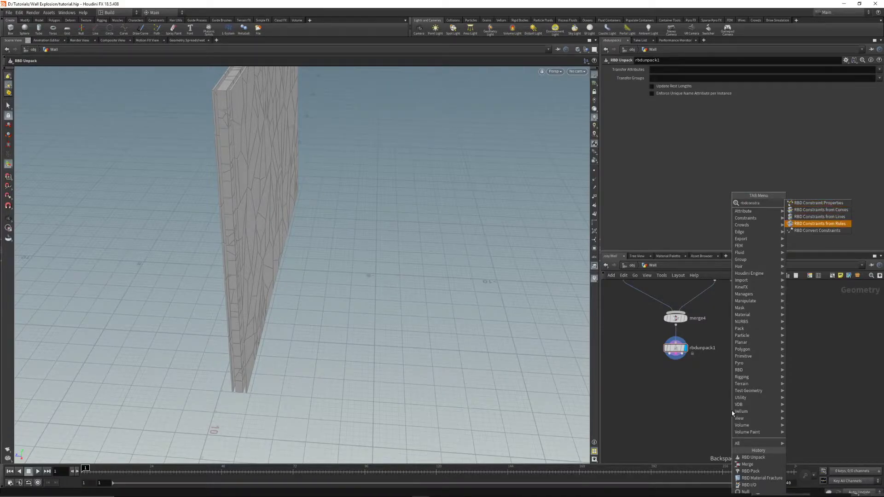
key("Return")
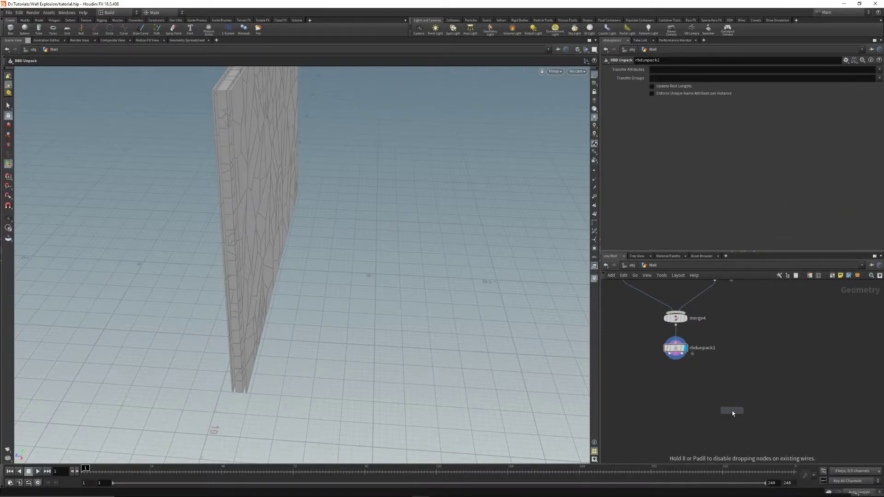
left_click(676, 374)
left_click(671, 367)
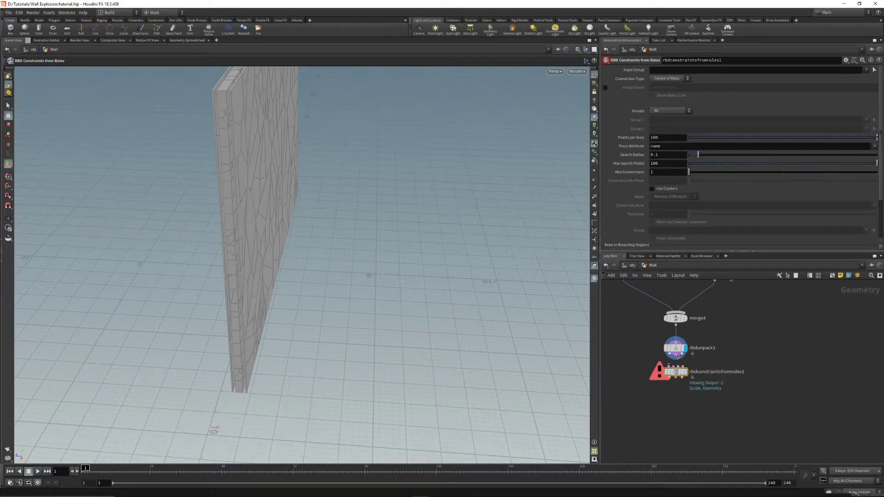
- Limit the constraint rules to the bricks input group and enable the constraint group name brickConst
key("h")
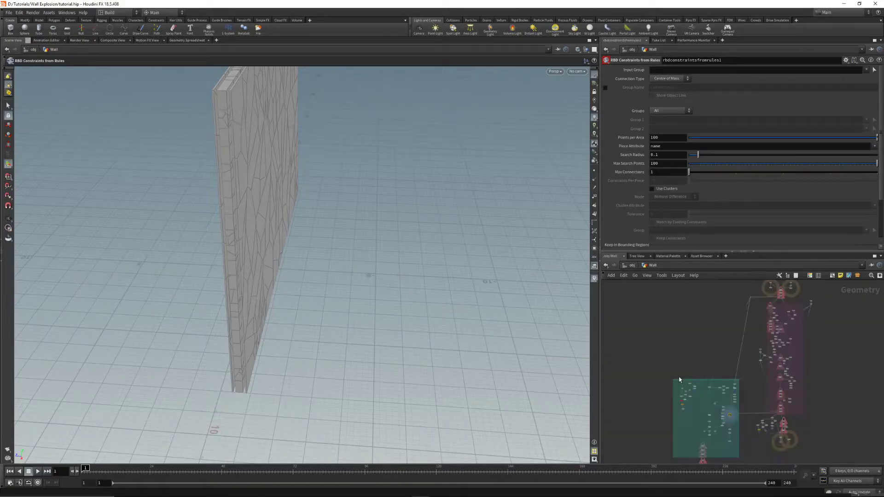
key("f")
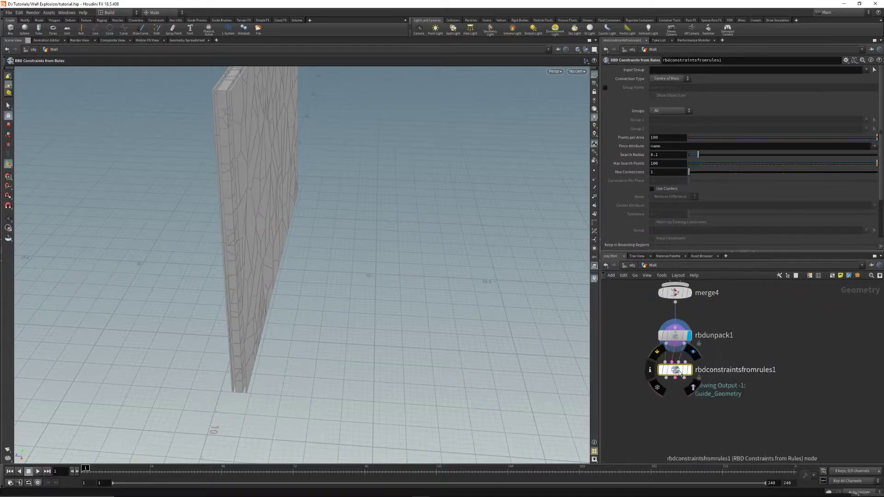
left_click_drag(513, 116, 465, 288, "alt")
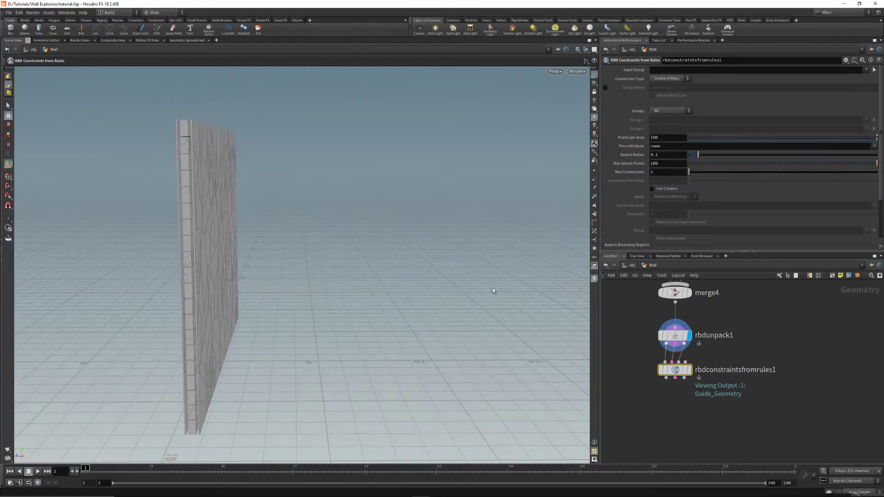
left_click(868, 70)
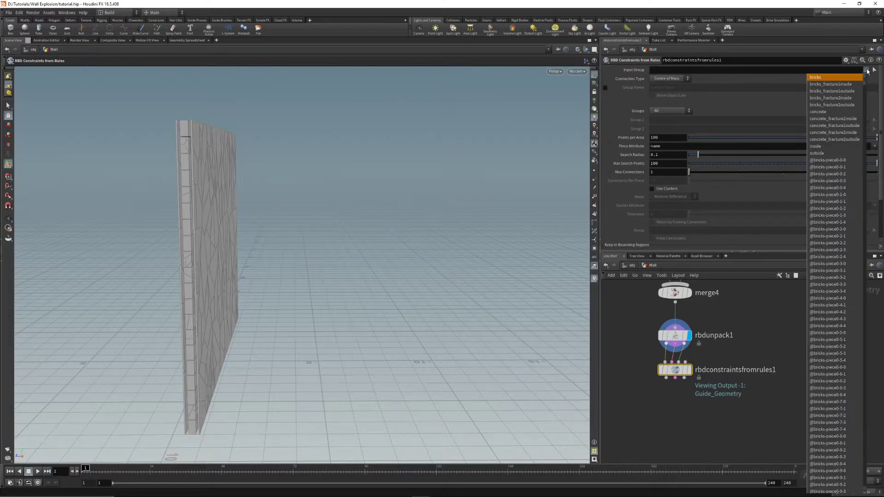
left_click(816, 78)
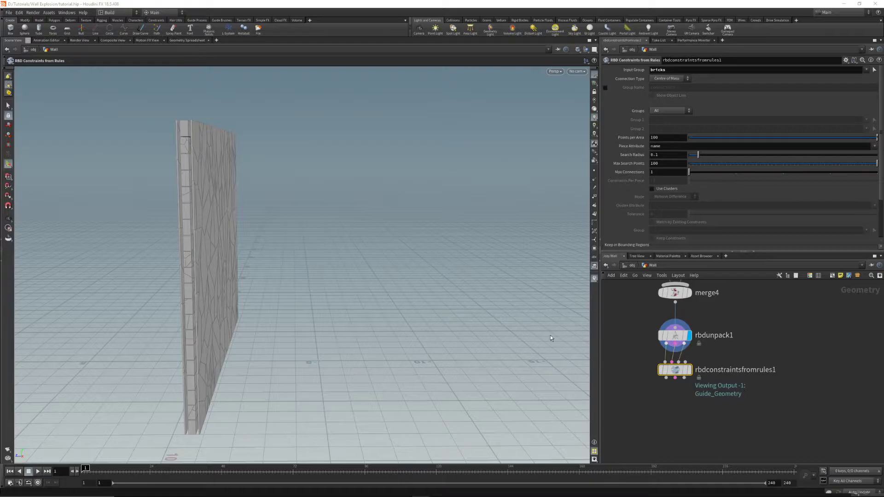
left_click(605, 87)
left_click(683, 87)
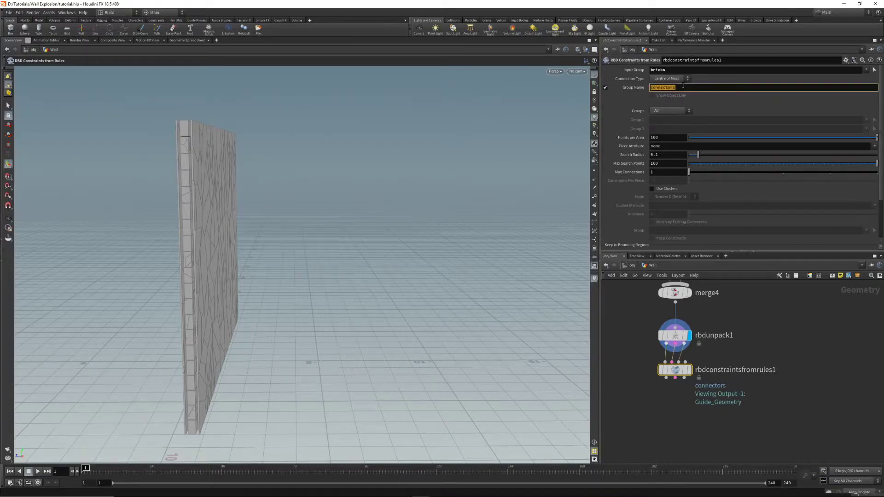
type("brickConst")
key("Return")
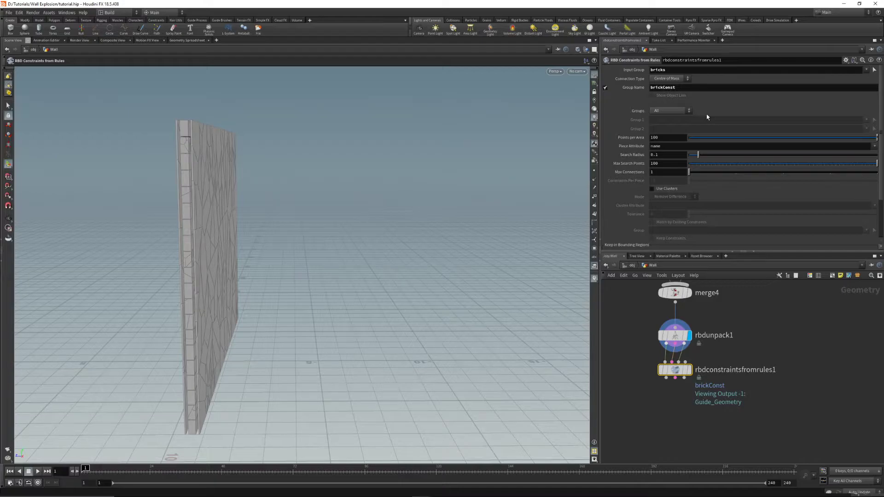
- Add a Null node on the constraint geometry output of rbdconstraintsfromrules1 and display it
middle_click_drag(658, 422, 672, 404)
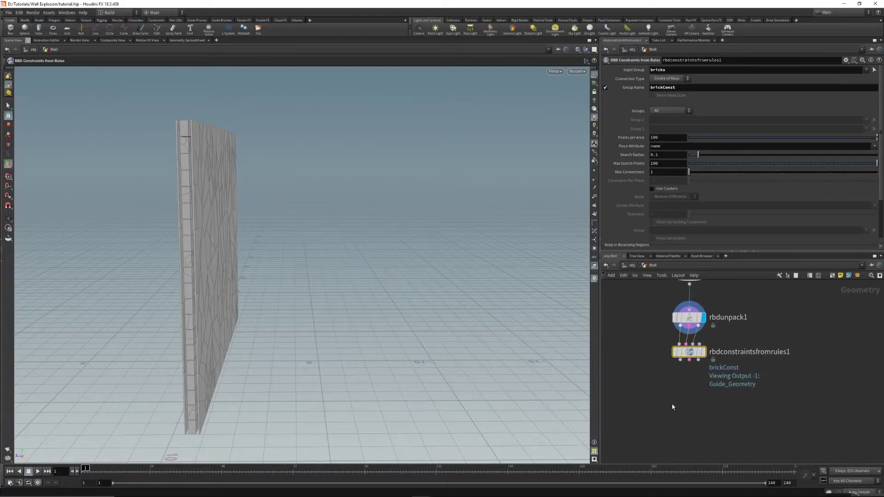
key("Tab")
type("null")
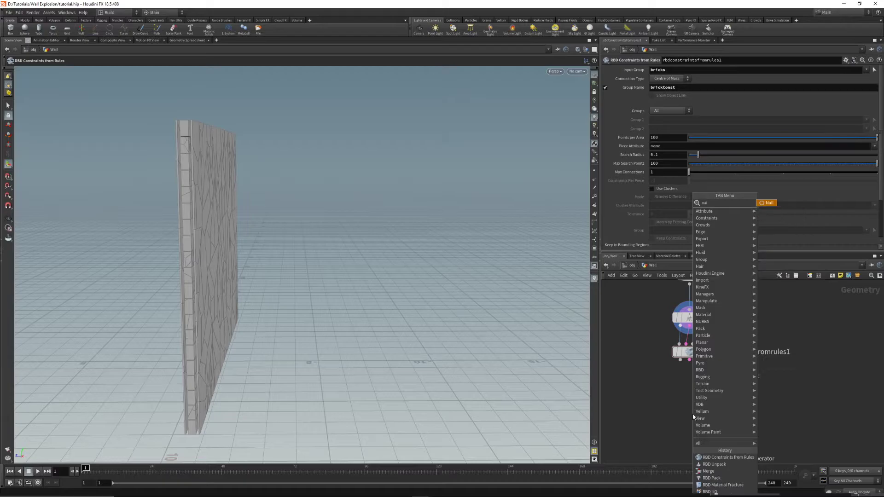
key("Return")
left_click(690, 408)
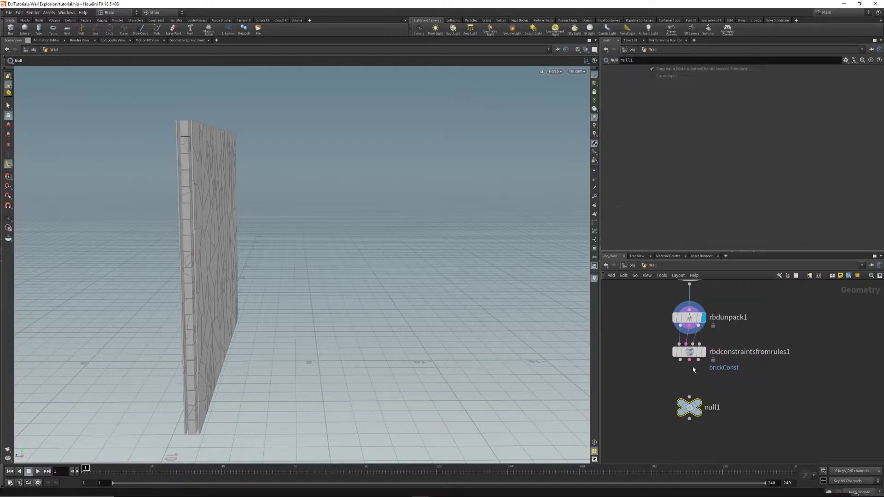
left_click(699, 404)
- Examine the brick constraint lines from several angles with the rbdconstraintsfromrules1 geometry templated over them
left_click_drag(406, 309, 235, 264, "alt")
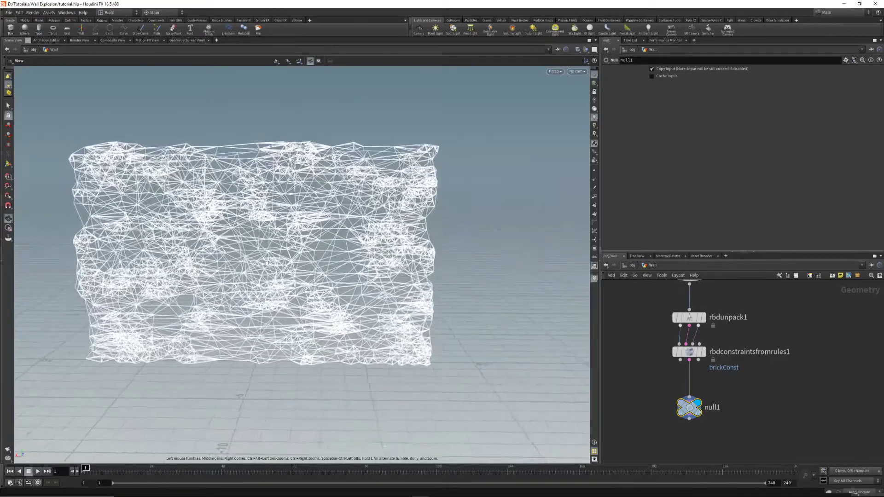
right_click_drag(235, 265, 83, 143, "alt")
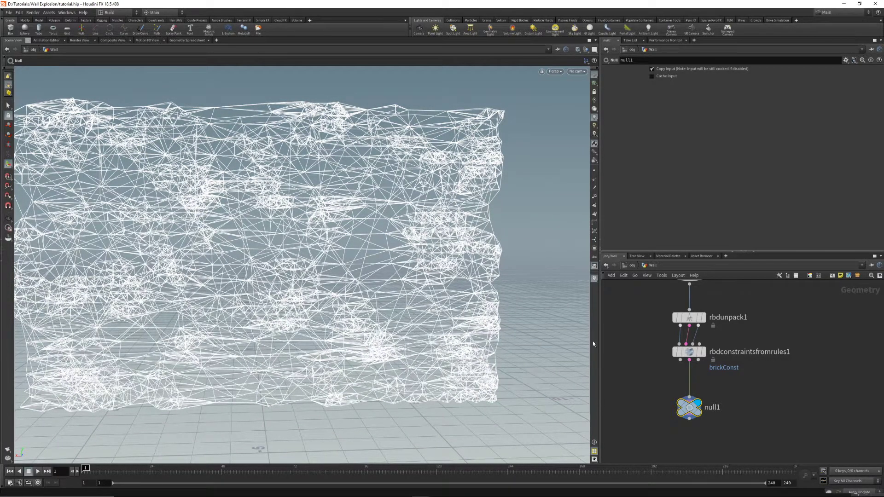
left_click(700, 354)
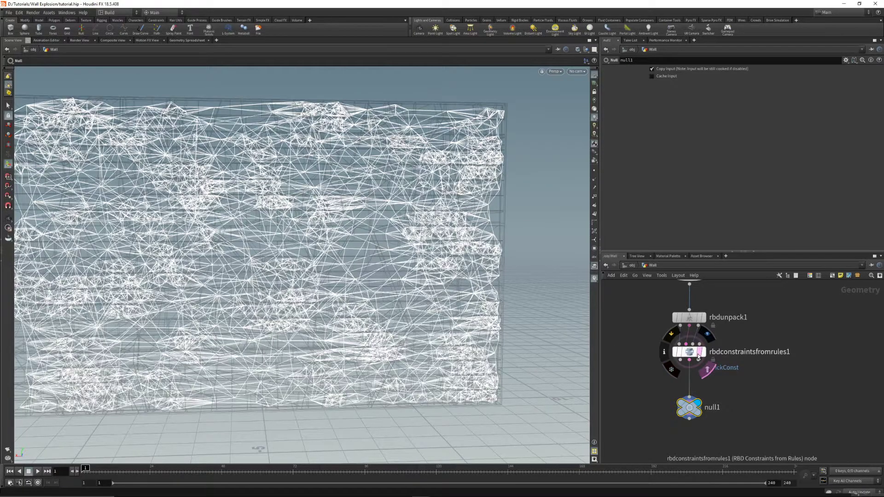
mouse_move(235, 279)
left_mouse_down("alt")
mouse_move(299, 278)
mouse_move(232, 282)
left_mouse_up("alt")
right_click_drag(231, 282, 318, 258, "alt")
left_click_drag(318, 258, 369, 224, "alt")
right_click_drag(399, 115, 373, 233, "alt")
left_click_drag(373, 235, 362, 249, "alt")
mouse_move(698, 355)
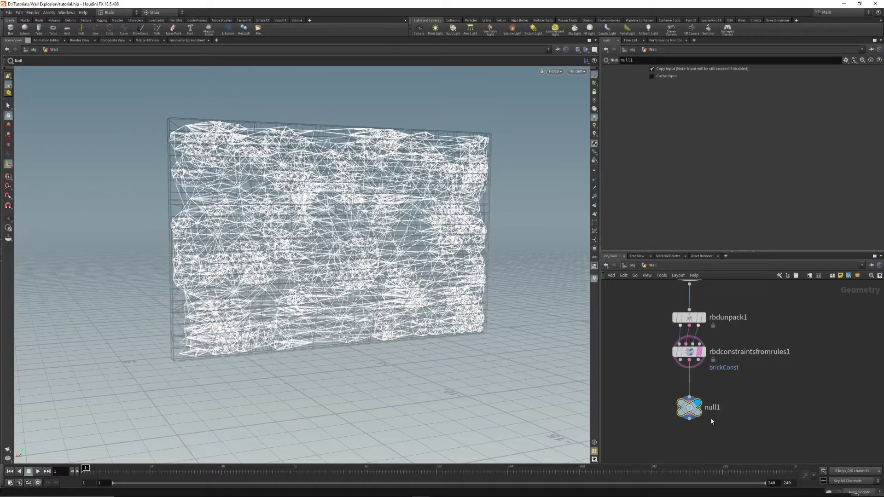
- Delete the temporary Null and display rbdconstraintsfromrules1 to check its guide geometry on the bricks
left_click(699, 352)
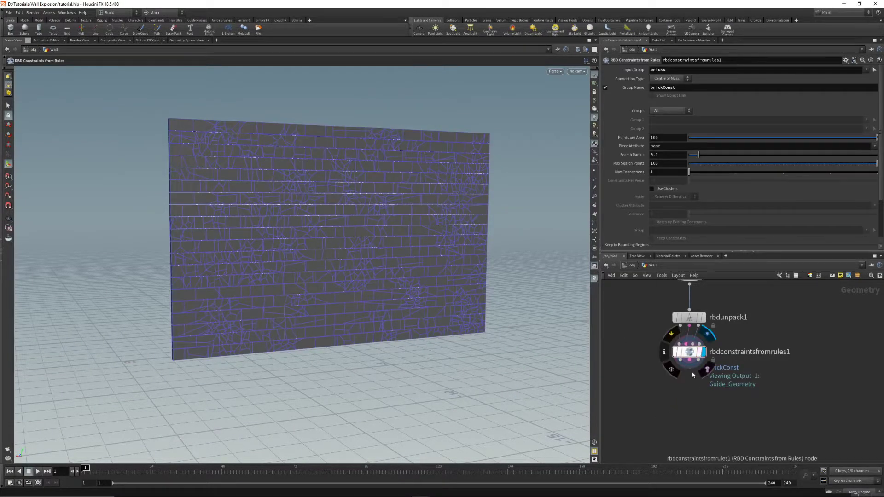
key("Escape")
mouse_move(322, 292)
left_mouse_down()
mouse_move(359, 286)
mouse_move(327, 291)
left_mouse_up()
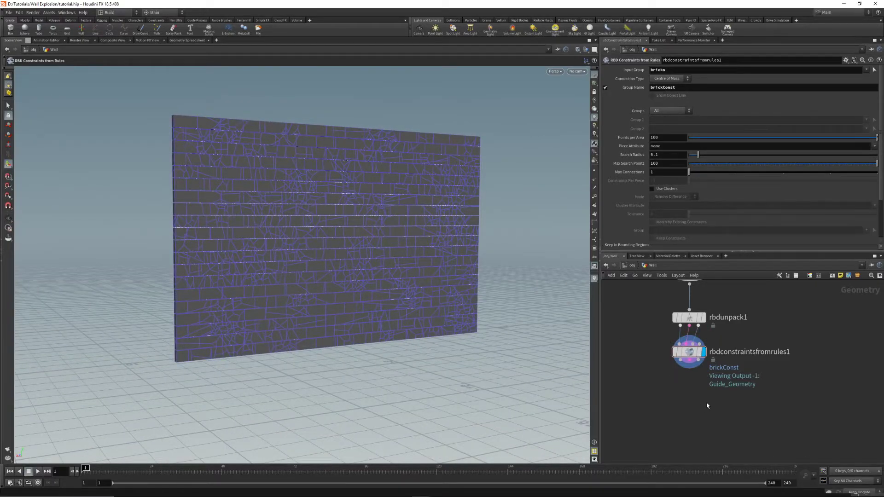
left_click_drag(429, 336, 444, 291)
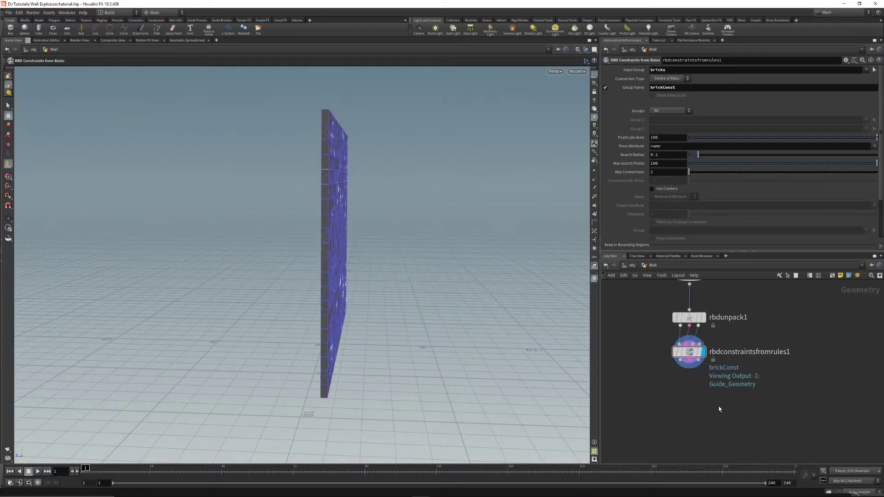
- Add a second RBD Constraints from Rules node wired to all outputs of rbdconstraintsfromrules1 and display it
key("Tab")
type("rbd")
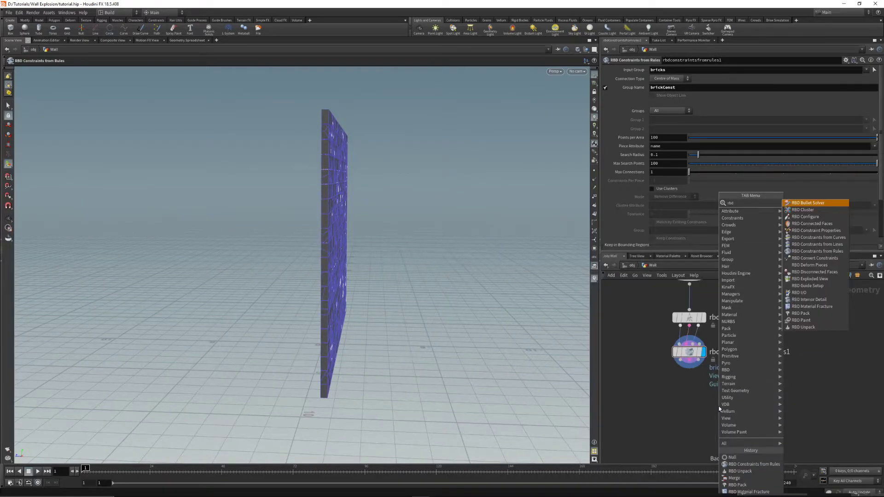
type(" fro")
key("Down")
key("Up")
key("Down")
key("Down")
key("Return")
left_click(690, 391)
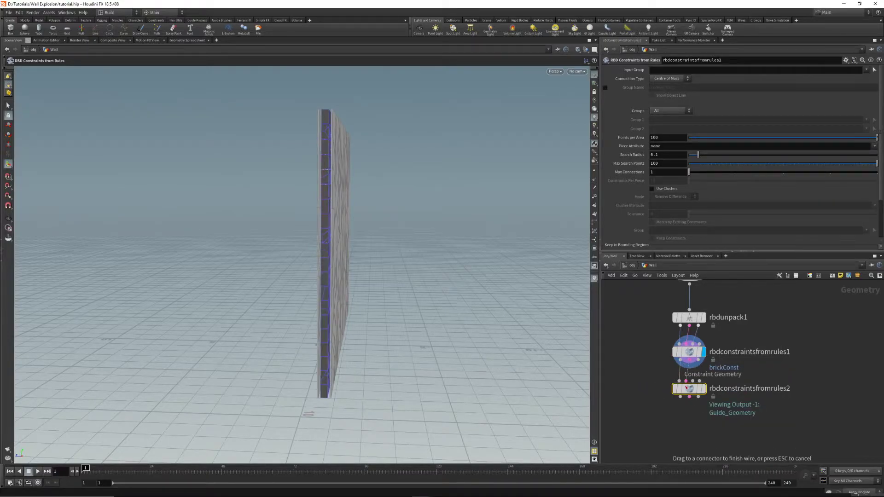
left_click_drag(705, 391, 710, 389)
- Examine the brick and concrete layers along the wall's side edge from several angles with rbdconstraintsfromrules2 displayed
left_click_drag(507, 322, 363, 229)
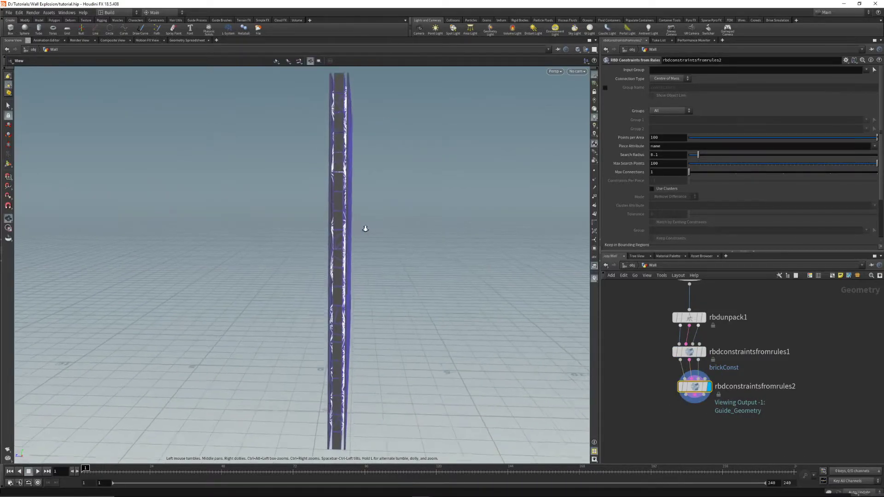
right_click_drag(363, 229, 328, 217)
left_click_drag(356, 223, 327, 219)
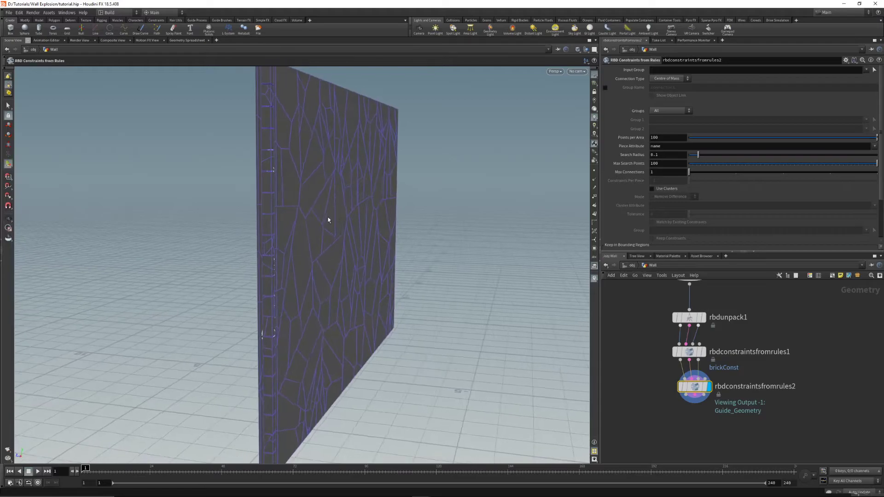
left_click(689, 353)
left_click_drag(697, 387, 692, 386)
left_click(692, 387)
mouse_move(330, 248)
left_mouse_down()
mouse_move(347, 258)
mouse_move(343, 250)
left_mouse_up()
right_click_drag(343, 249, 527, 242)
left_click_drag(329, 264, 340, 263)
right_click_drag(486, 250, 433, 239)
left_click_drag(434, 226, 416, 225)
- Set the constraint Groups mode to Group to Group, with bricks as Group 1 and concrete as Group 2
left_click(663, 112)
left_click(672, 132)
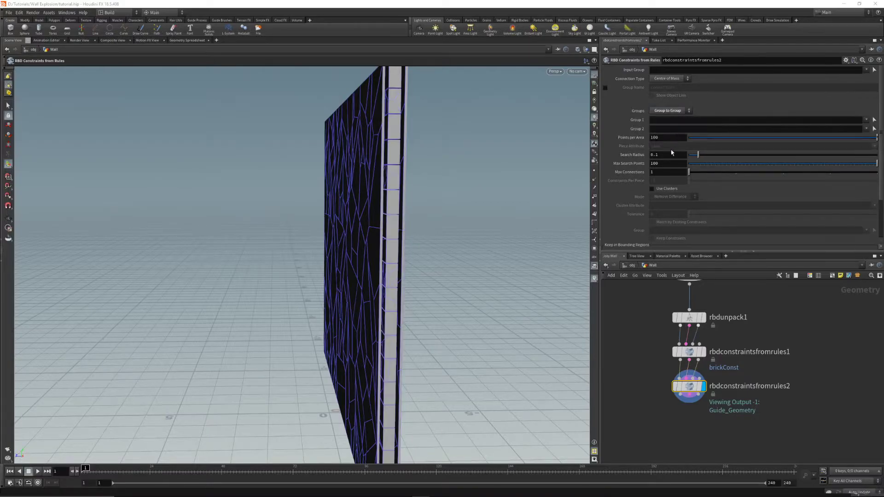
key("Escape")
left_click_drag(408, 167, 399, 170)
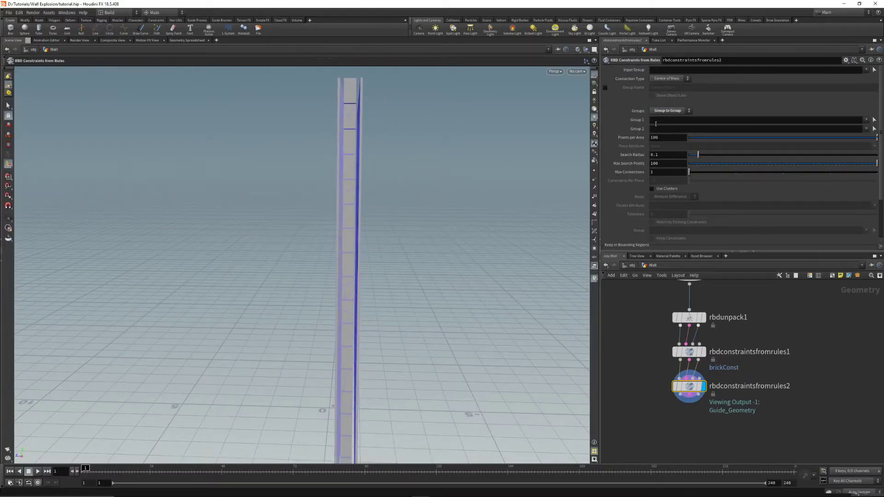
left_click(866, 120)
left_click(855, 127)
left_click(868, 131)
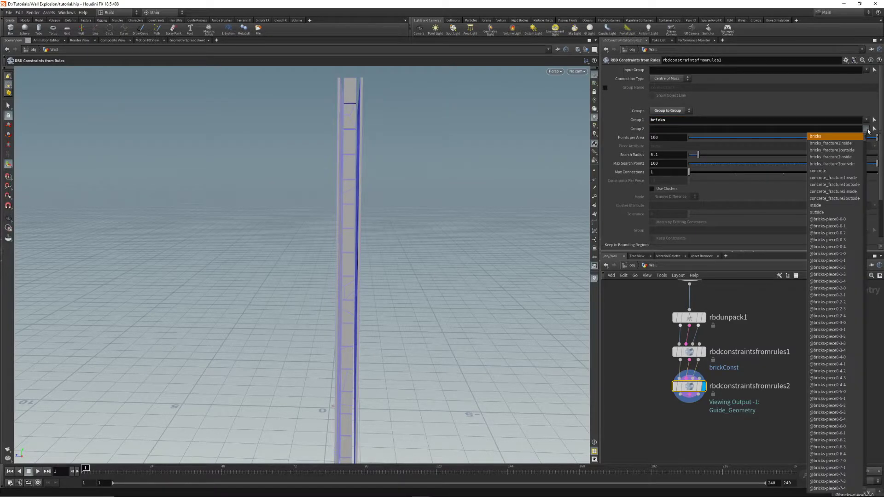
left_click(834, 171)
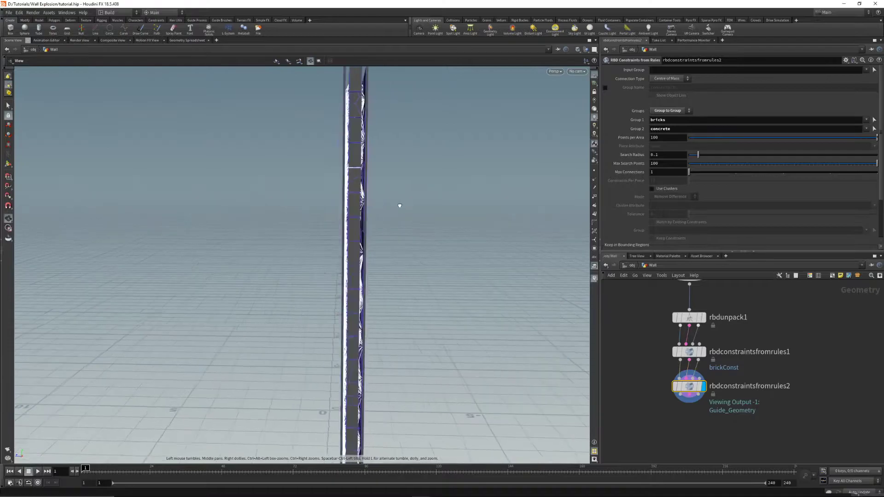
key("Return")
- Connect a temporary Null to the constraint geometry output of rbdconstraintsfromrules2 and display it
key("Tab")
type("nul")
key("Return")
left_click(661, 420)
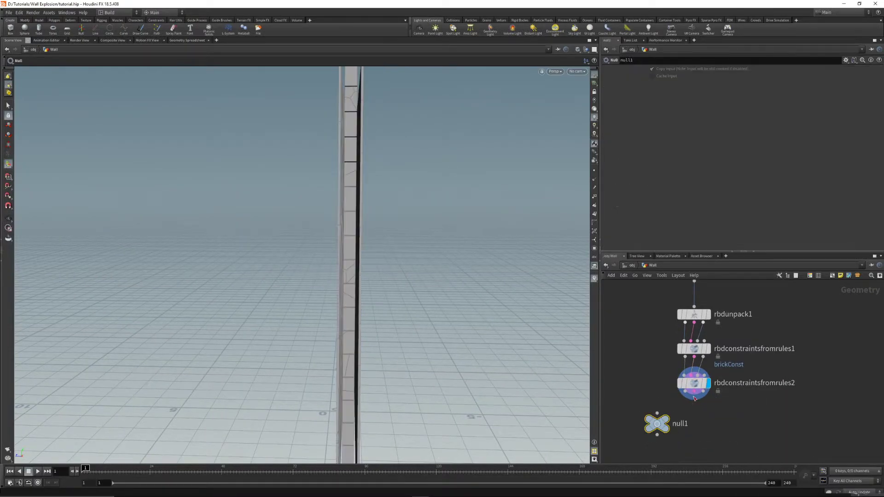
left_click(664, 419)
left_click_drag(365, 288, 252, 270, "alt")
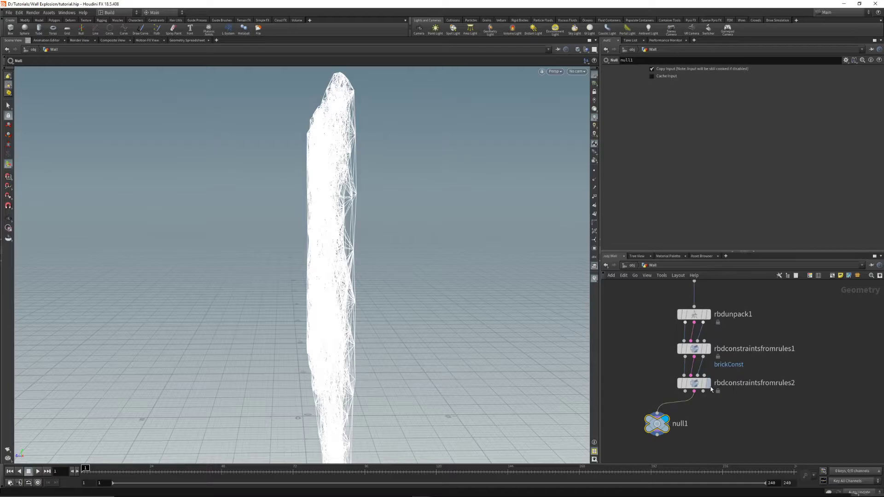
- Examine the brick-to-concrete constraint lines together with the rbdconstraintsfromrules2 geometry in wireframe, then return the viewport to Flat Shaded
left_click(709, 384)
left_click_drag(343, 299, 336, 282, "alt")
left_click(579, 50)
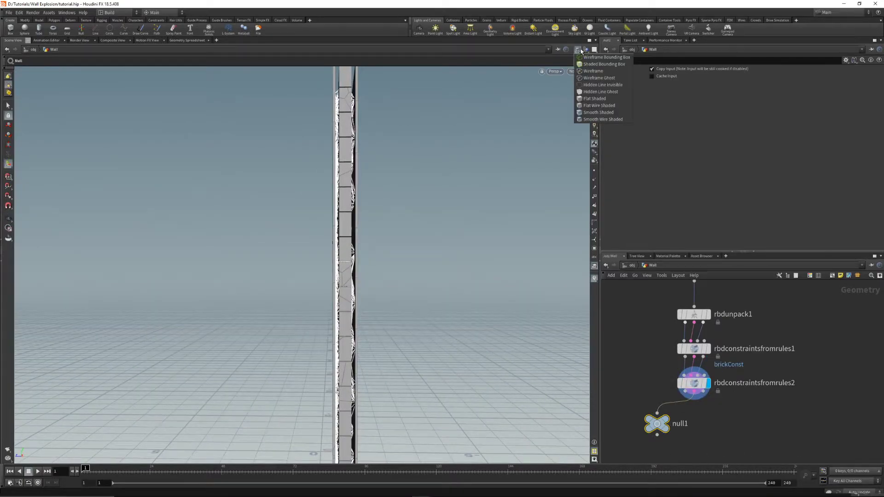
left_click(594, 71)
left_click_drag(355, 227, 320, 278)
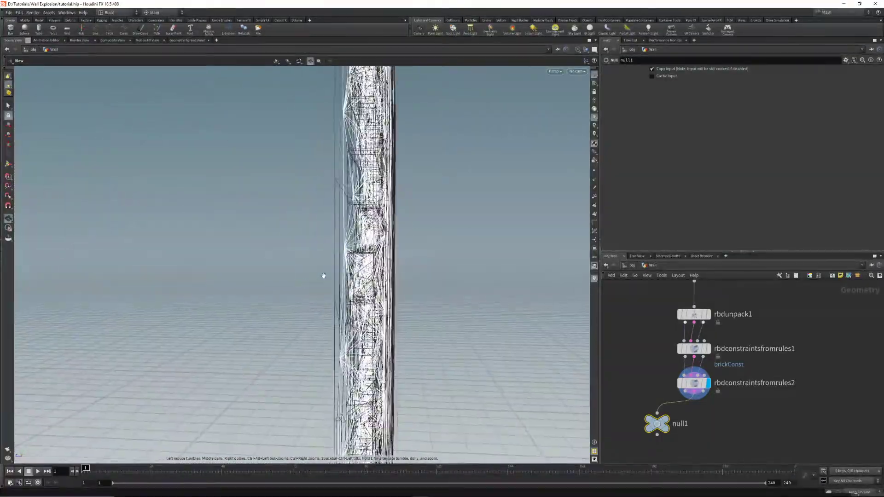
scroll(350, 251, "up", 6)
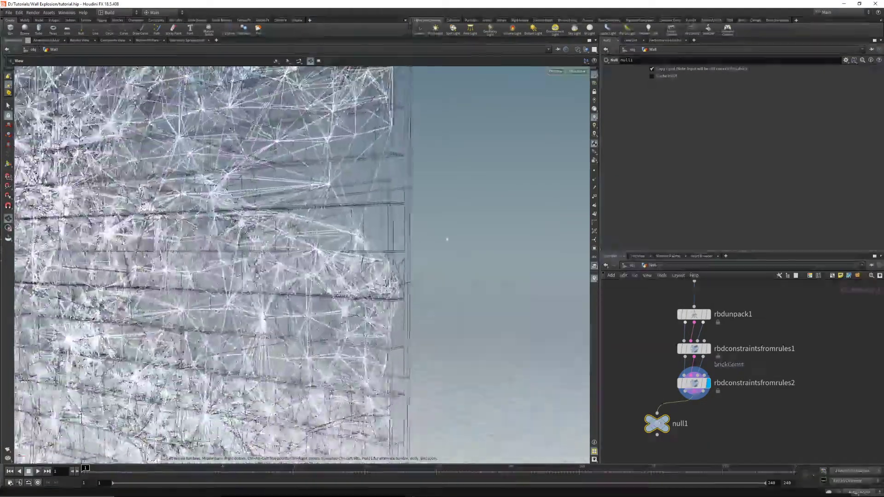
left_click(579, 50)
left_click(594, 99)
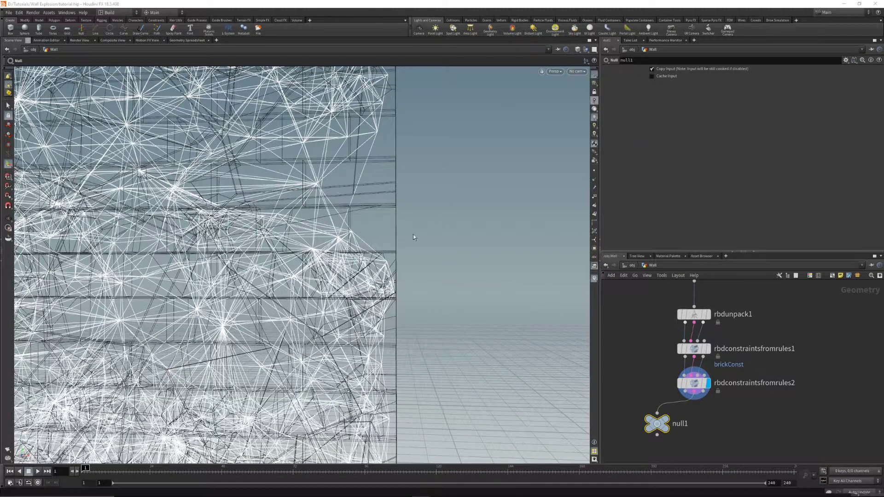
- Delete the temporary Null below rbdconstraintsfromrules2
left_click_drag(347, 245, 343, 258)
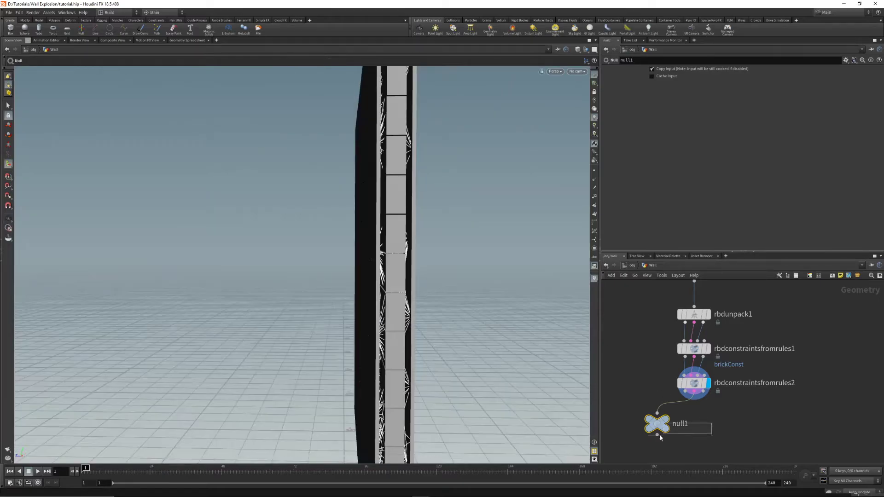
key("Delete")
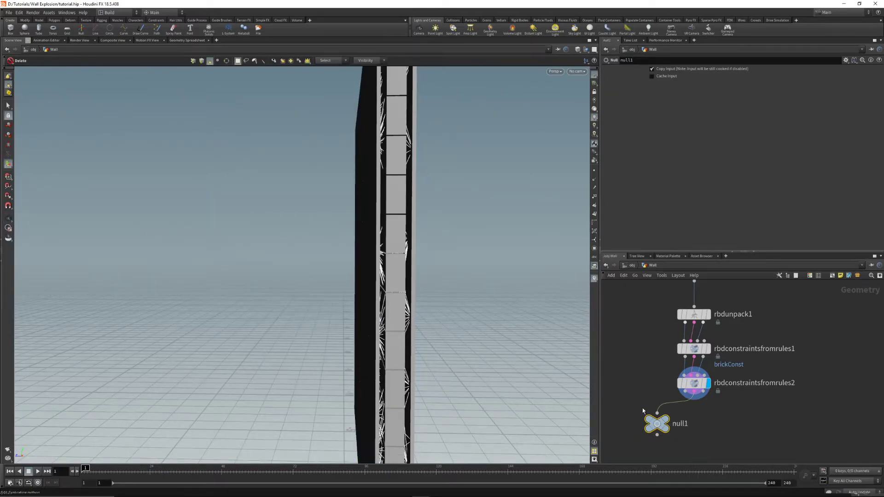
key("Delete")
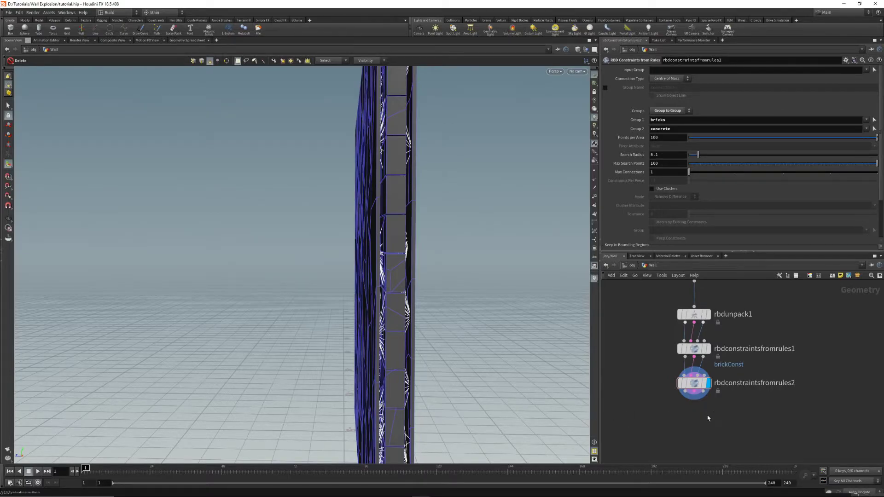
- Add an RBD I/O node below rbdconstraintsfromrules2 and wire its geometry, constraint and proxy outputs into it
key("Tab")
type("rbdi")
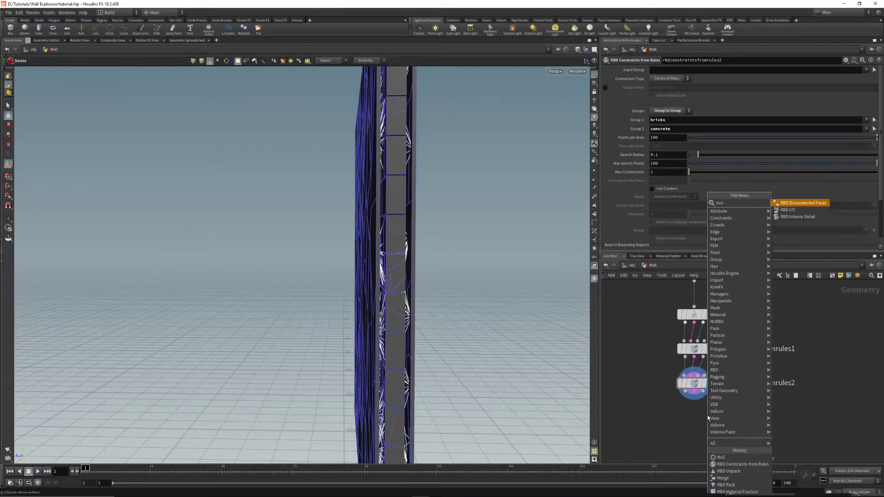
type("o")
key("Return")
left_click(692, 416)
left_click(694, 393)
left_click(694, 392, "shift")
left_click(703, 392, "shift")
left_click(684, 409)
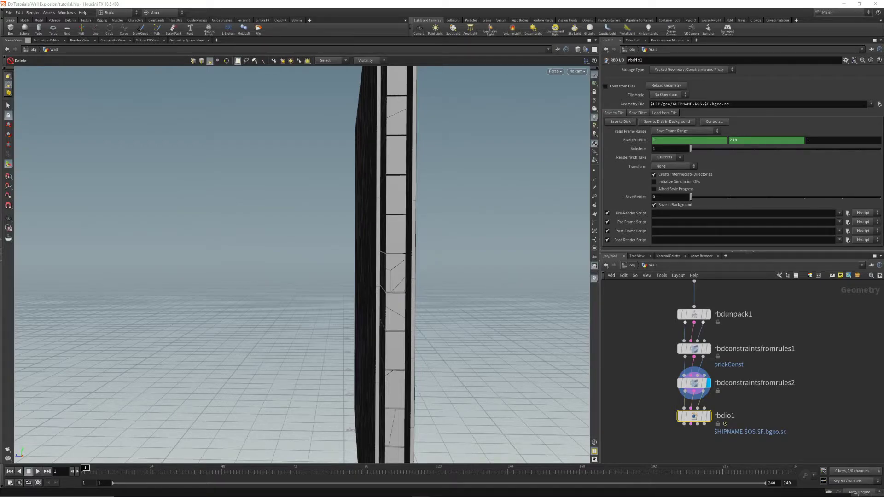
- Set the RBD I/O geometry file to $HIP/final/geo/$OS.bgeo.sc
double_click(666, 104)
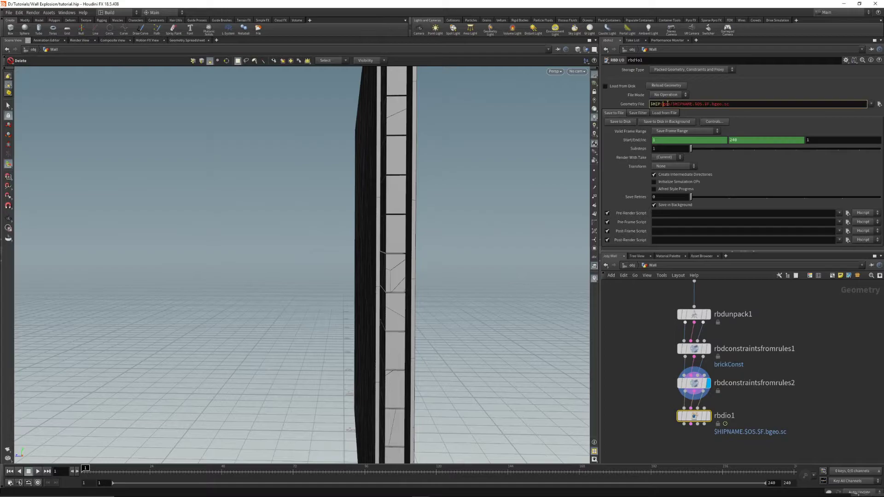
key("ctrl+a")
key("BackSpace")
type("$H")
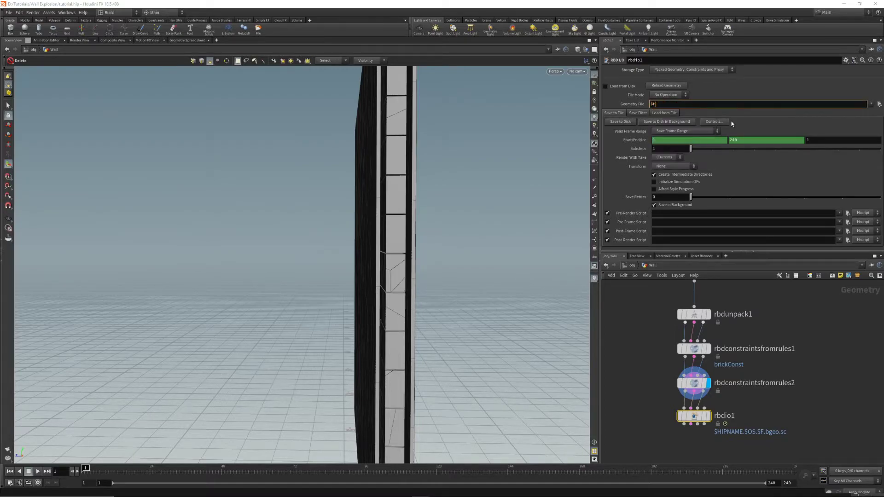
key("Tab")
type("/final/geo/$OS.bgeo.sc")
key("Return")
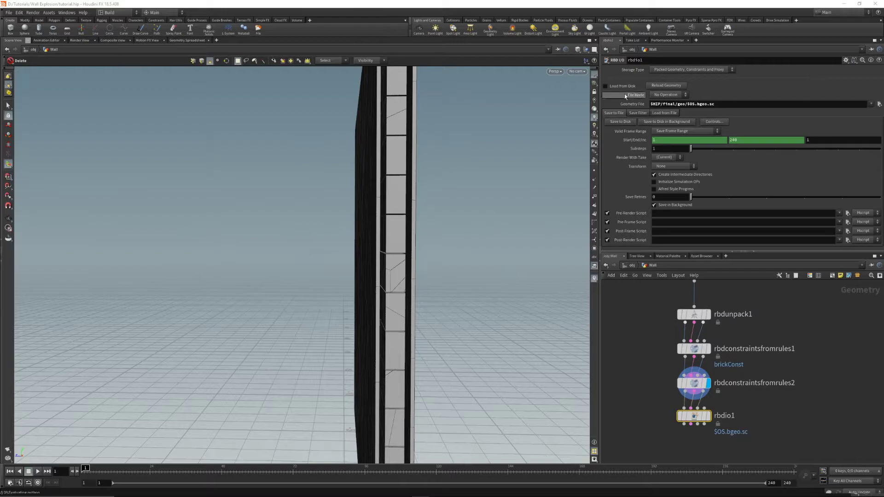
- Enable Load from Disk on the RBD I/O node, display it and rename it wallConstraints
left_click(606, 86)
left_click(708, 417)
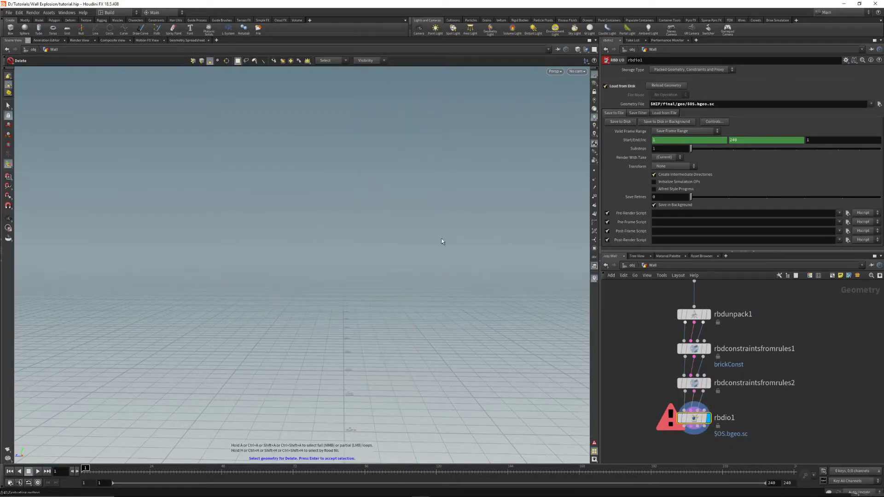
key("alt+Tab")
left_click_drag(434, 252, 0, 271)
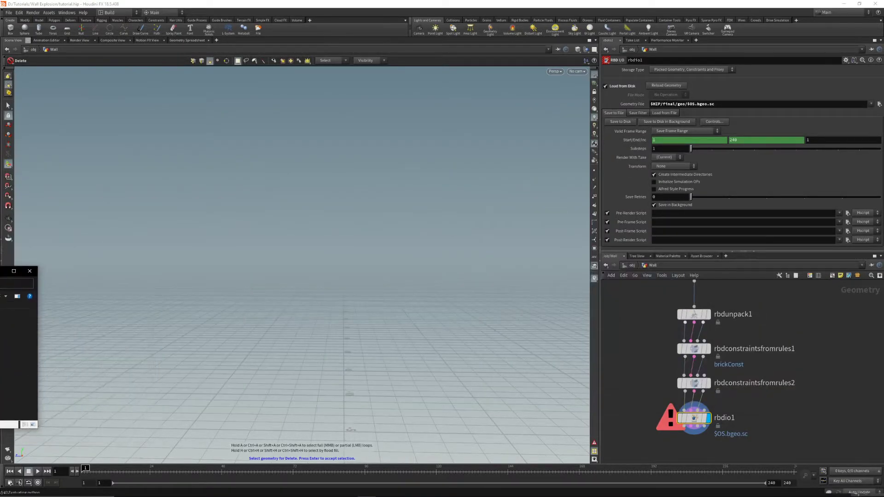
scroll(17, 361, "down", 2)
left_click(29, 271)
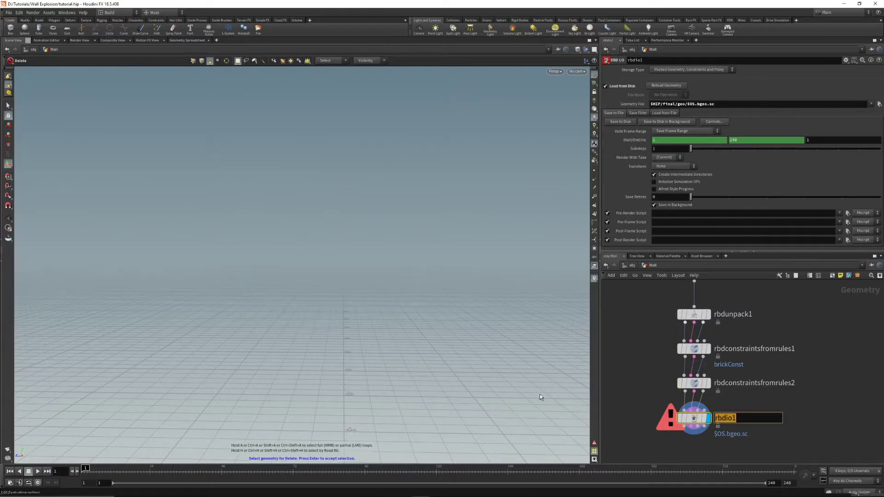
type("wallConstraints")
key("Return")
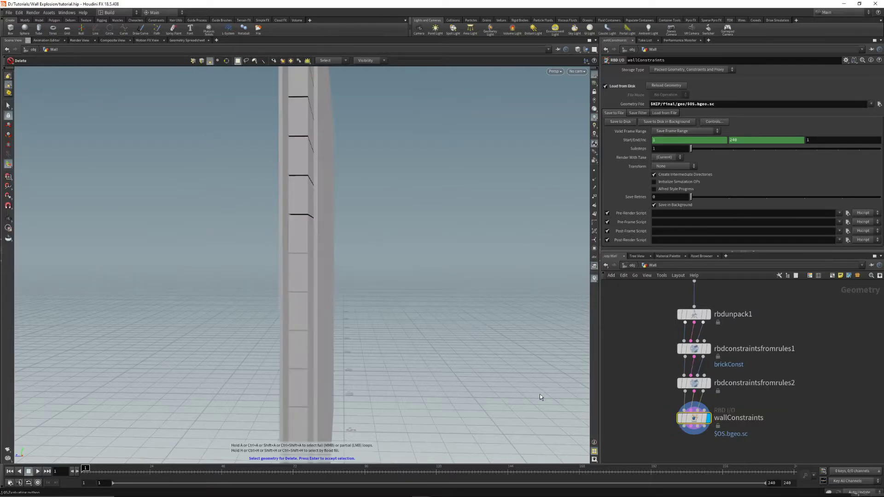
- Inspect the wall geometry loaded by wallConstraints from several angles
left_click_drag(540, 394, 295, 266)
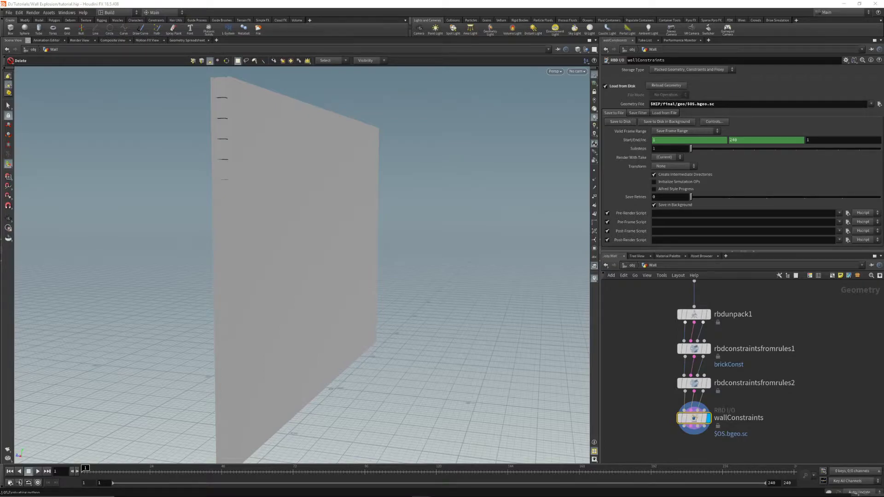
left_click_drag(692, 423, 695, 428)
left_click_drag(325, 300, 288, 293, "alt")
scroll(288, 293, "down", 3)
left_click_drag(204, 266, 283, 266, "alt")
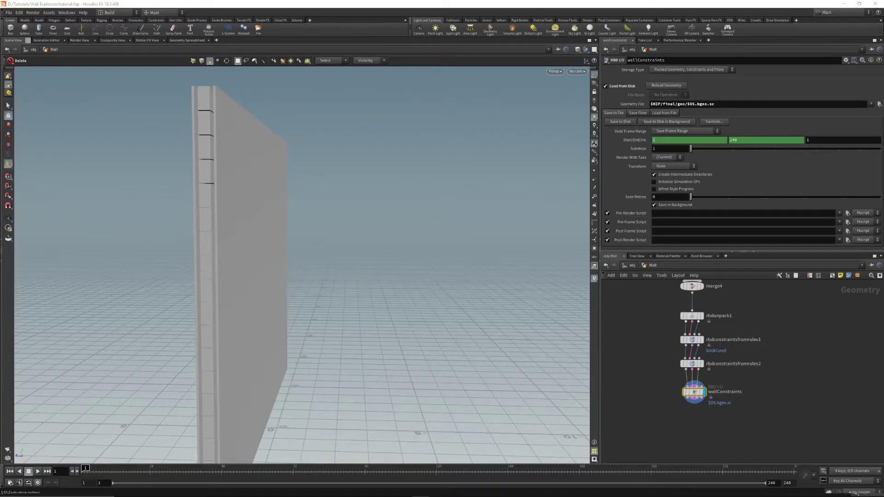
key("Escape")
left_click_drag(291, 387, 278, 342)
right_click_drag(278, 342, 183, 333)
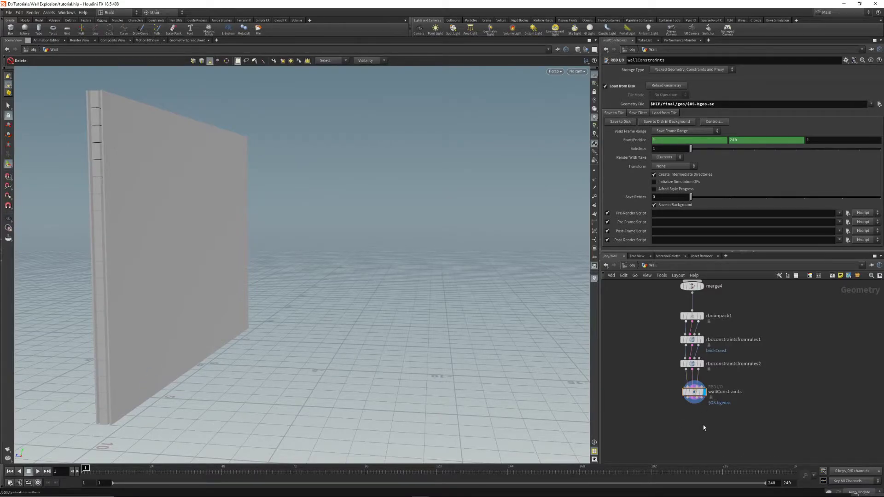
- Add an RBD Configure node below wallConstraints and wire the wallConstraints outputs into it
key("Tab")
type("rbd conf")
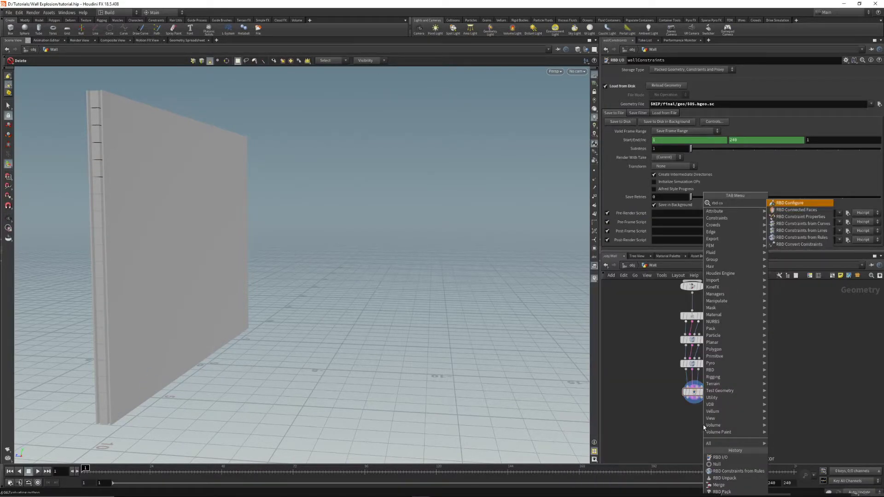
key("Return")
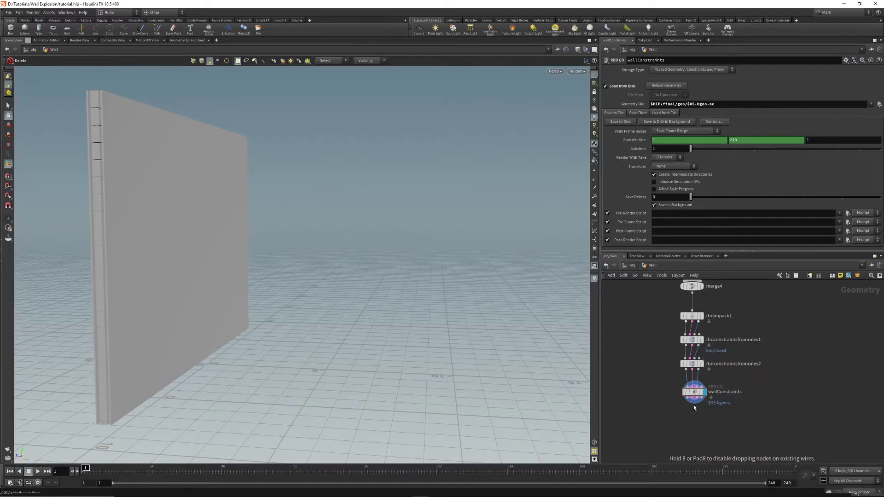
left_click(694, 407)
left_click_drag(694, 401, 697, 429)
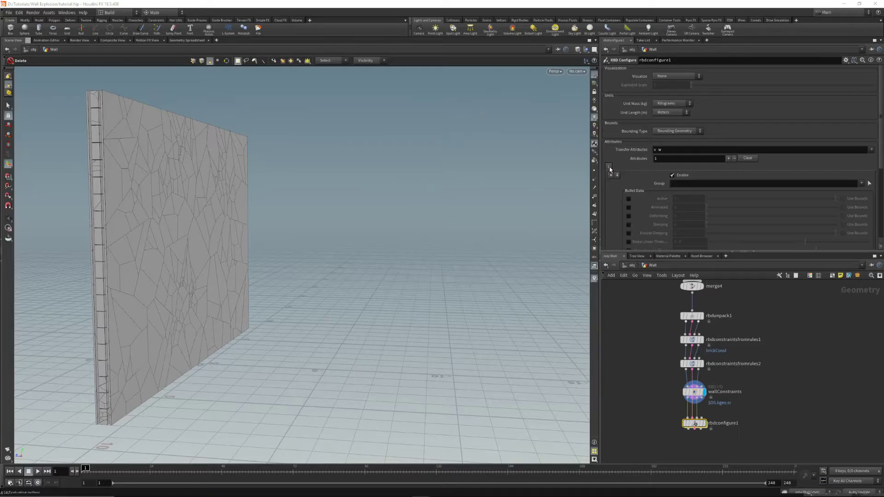
- Limit the first attributes entry of rbdconfigure1 to the bricks group
left_click(860, 183)
left_click(837, 190)
scroll(680, 196, "down", 5)
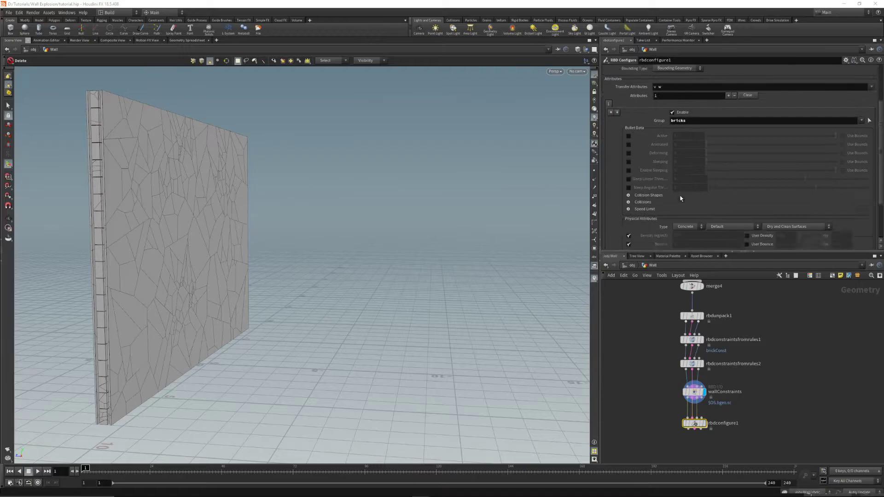
- Set the physical attributes of the bricks entry to the Concrete type with the Brick material preset
scroll(682, 197, "down", 1)
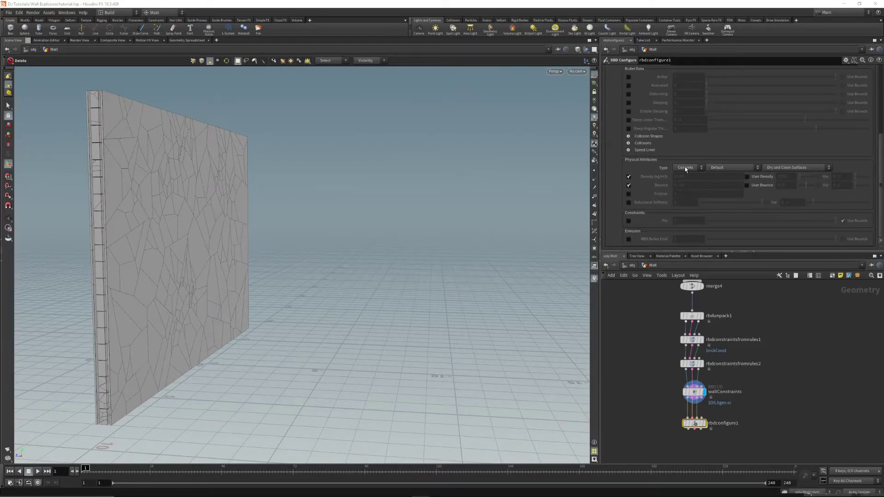
left_click(685, 169)
left_click(678, 174)
left_click(719, 168)
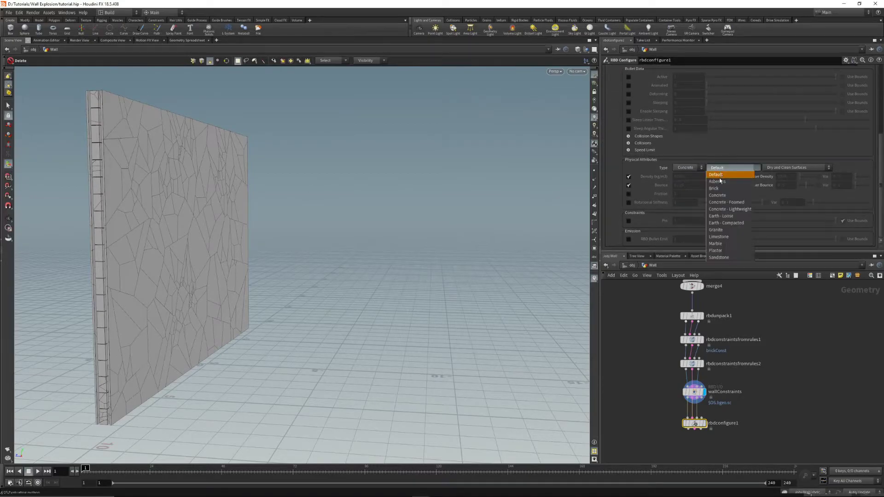
left_click(720, 189)
- Add a second attributes entry to rbdconfigure1 and limit it to the concrete group
scroll(678, 170, "up", 5)
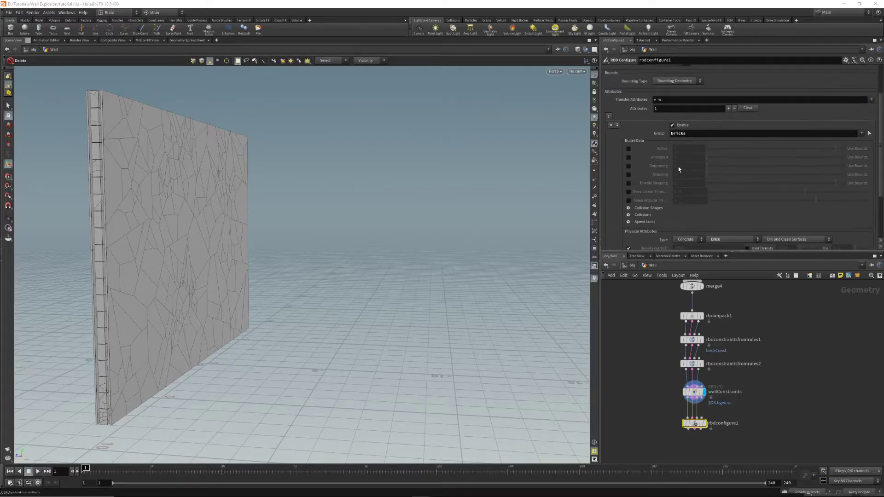
left_click(618, 175)
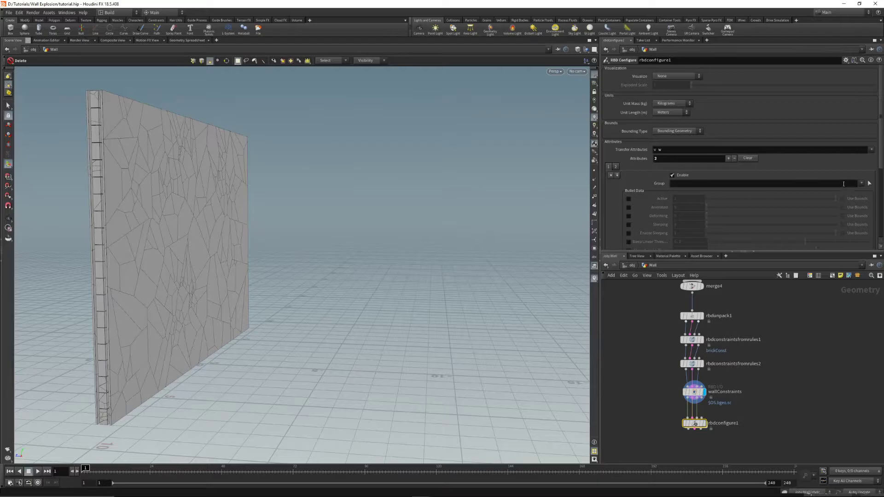
left_click(859, 185)
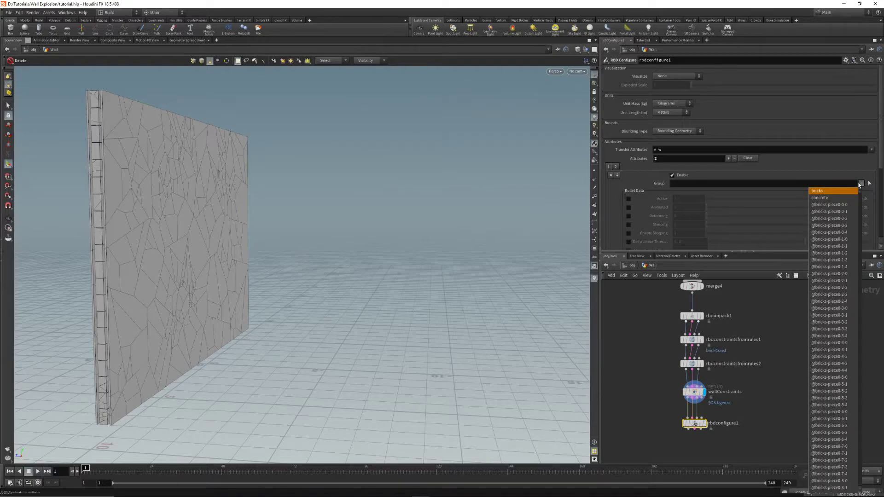
left_click(820, 198)
- Set the material preset in the concrete entry's physical attributes to Concrete - Foamed
scroll(722, 182, "down", 5)
left_click(724, 191)
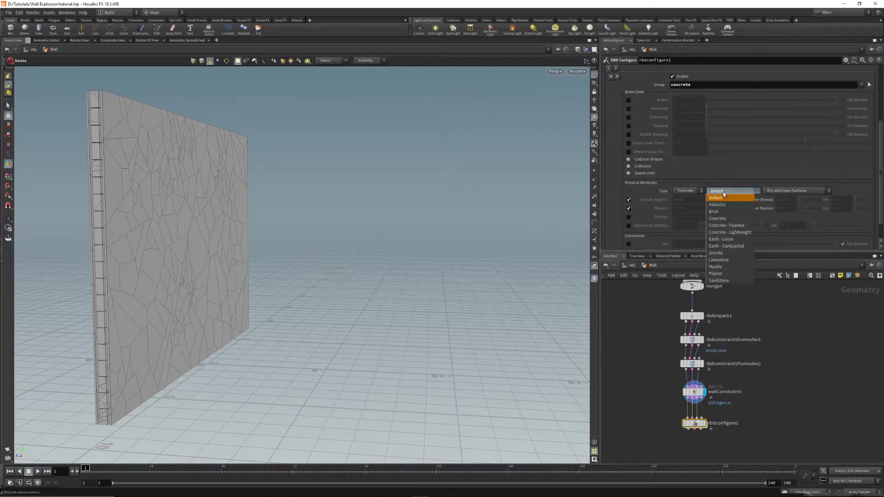
left_click(735, 225)
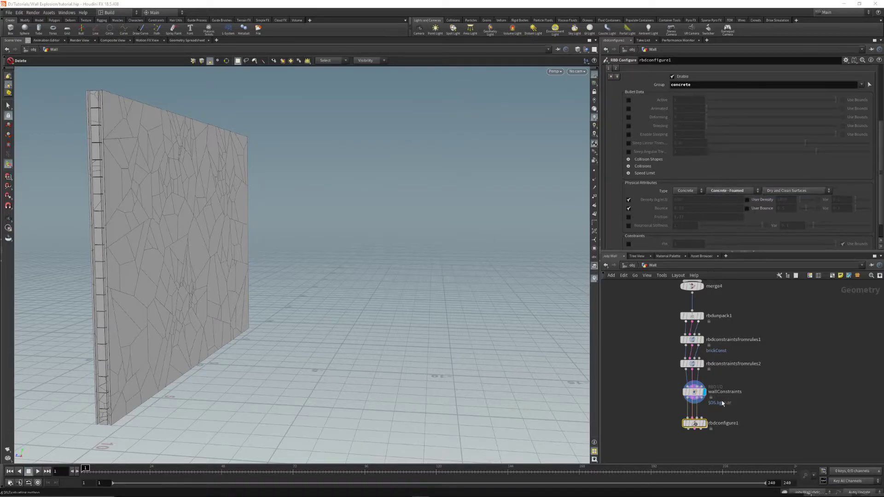
scroll(783, 194, "up", 5)
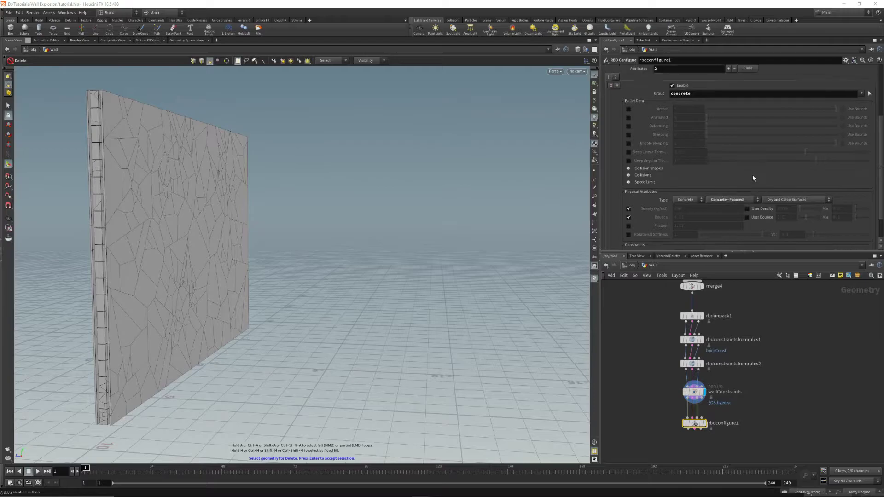
- For the concrete group in rbdconfigure1, turn on the Sleeping and Enable Sleeping attributes and set Sleeping to 1
left_click(629, 180)
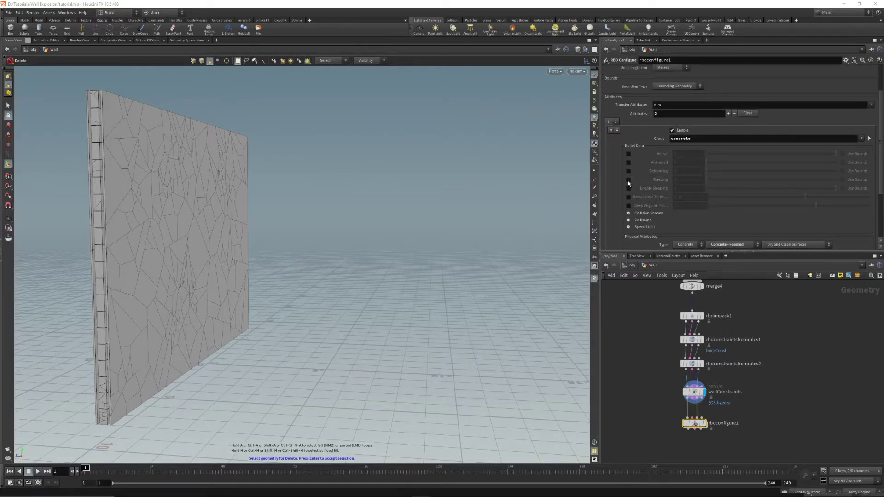
left_click(629, 188)
left_click(689, 180)
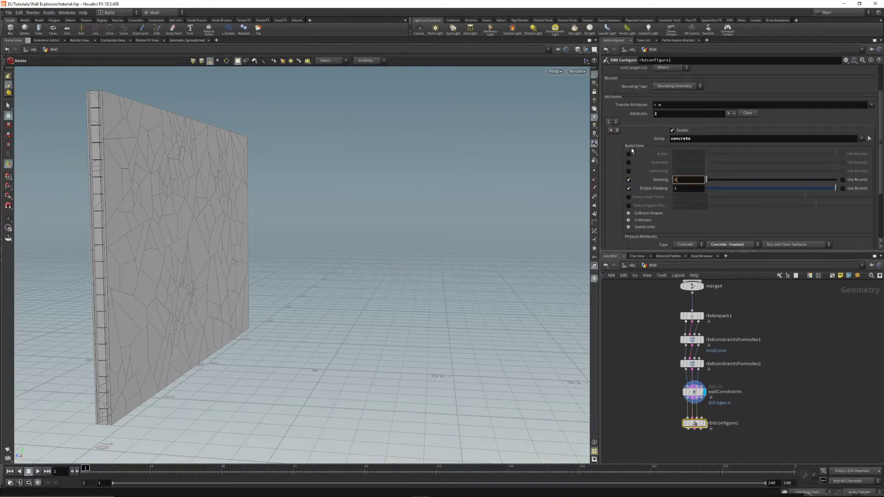
- For the bricks group in rbdconfigure1, turn on the Sleeping and Enable Sleeping attributes and set Sleeping to 1
left_click(616, 121)
left_click(628, 180)
left_click(629, 189)
left_click(688, 180)
type("1")
key("Return")
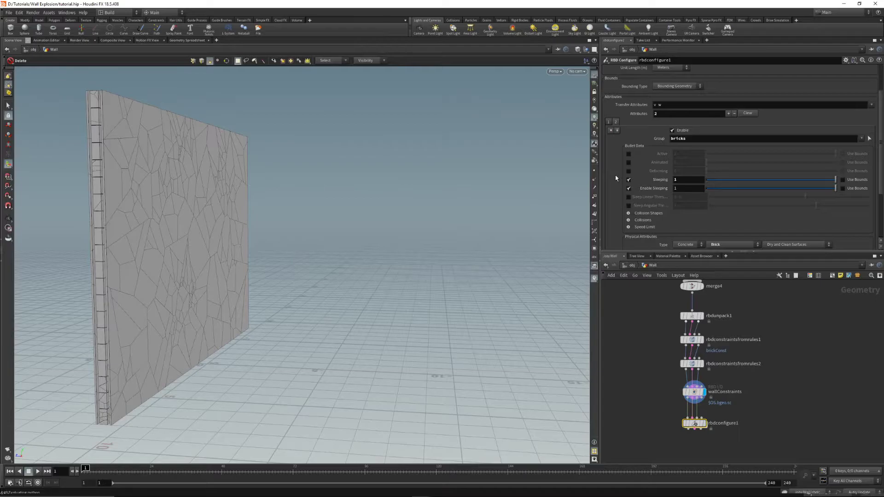
- Move the rbdconfigure1 node up so it sits just below wallConstraints, and clear the node selection
key("Escape")
left_click_drag(367, 273, 234, 277)
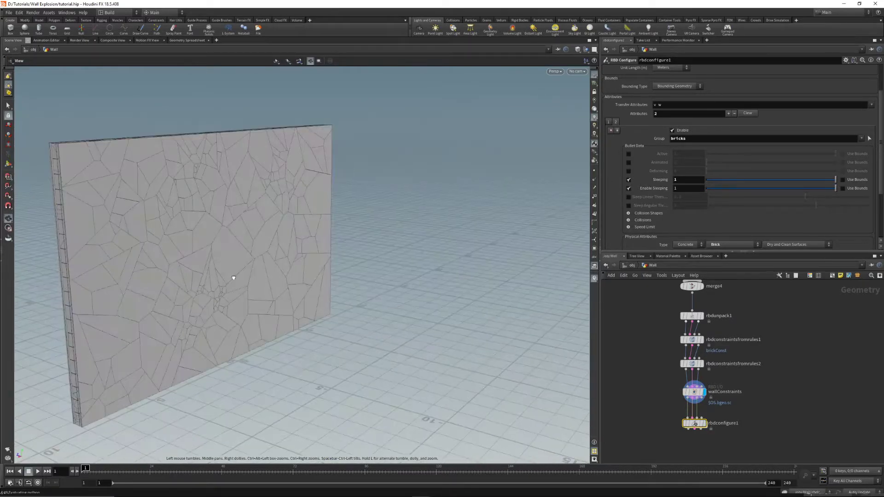
key("q")
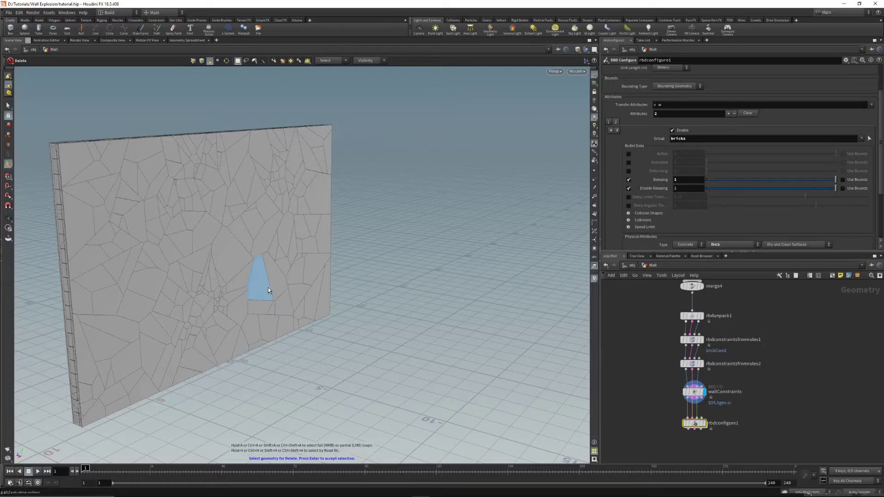
middle_click_drag(679, 398, 657, 343)
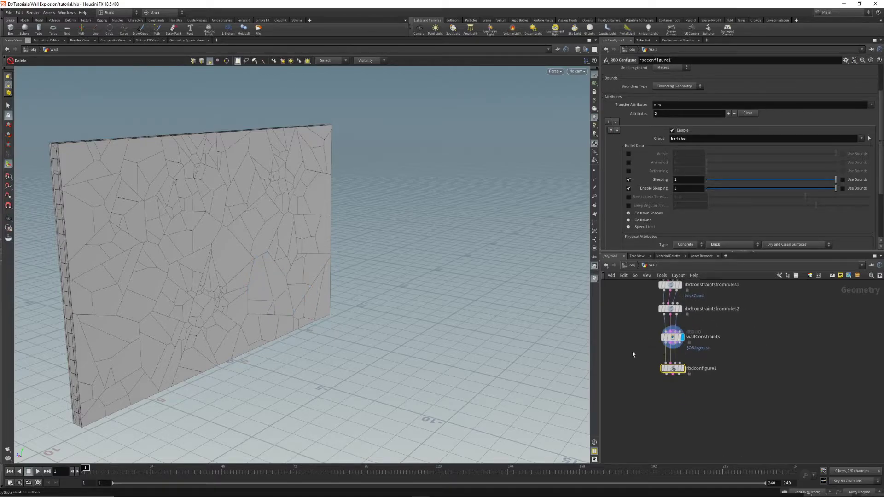
left_click_drag(674, 369, 674, 361)
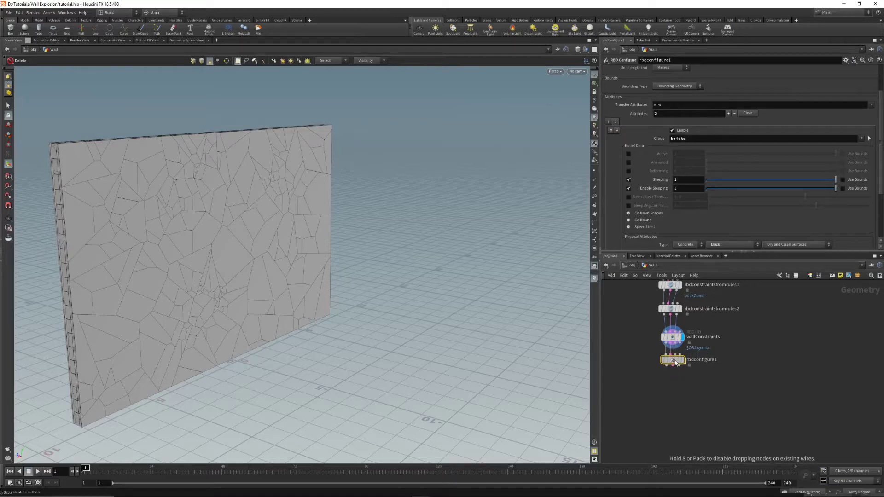
left_click(698, 381)
middle_click_drag(699, 381, 709, 399)
scroll(701, 404, "up", 4)
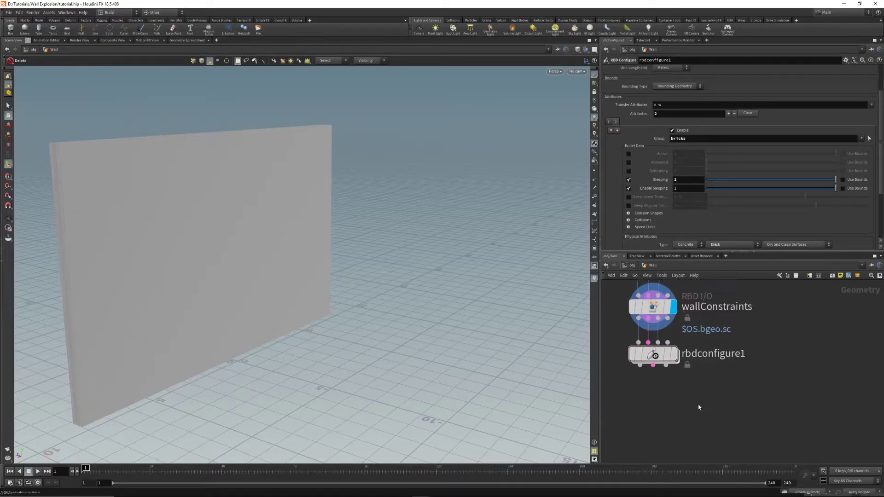
scroll(695, 415, "down", 3)
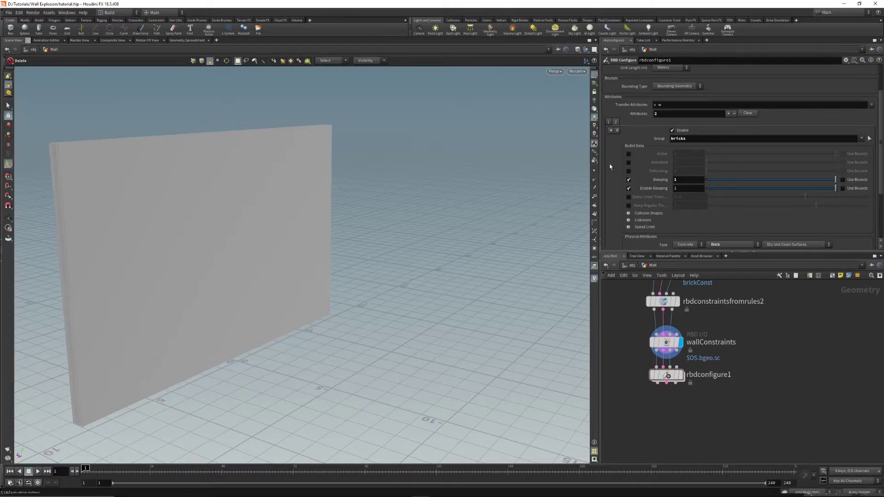
- Turn off the Sleeping and Enable Sleeping attributes for both the bricks and concrete groups
key("Tab")
key("BackSpace")
left_click(629, 180)
left_click(629, 188)
left_click(608, 122)
left_click(632, 181)
left_click(629, 180)
left_click(629, 188)
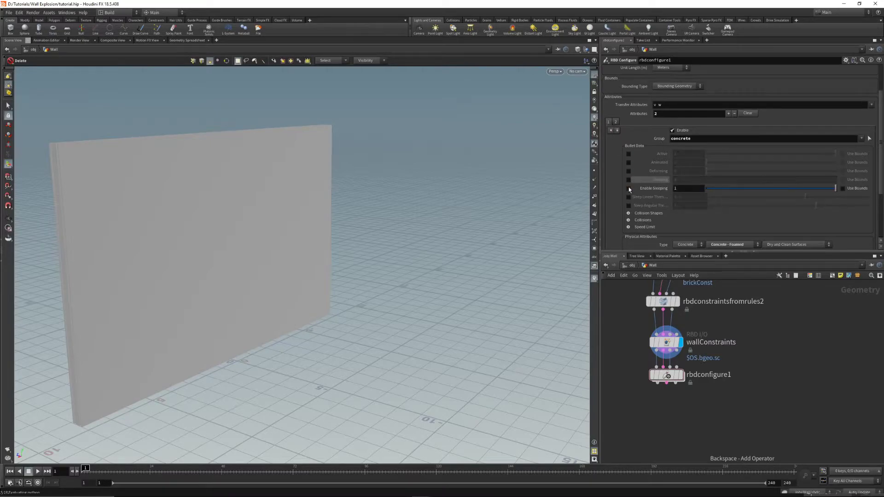
- Add an RBD Bullet Solver node below rbdconfigure1 and connect the rbdconfigure1 outputs to its inputs
key("Tab")
type("rbd bul")
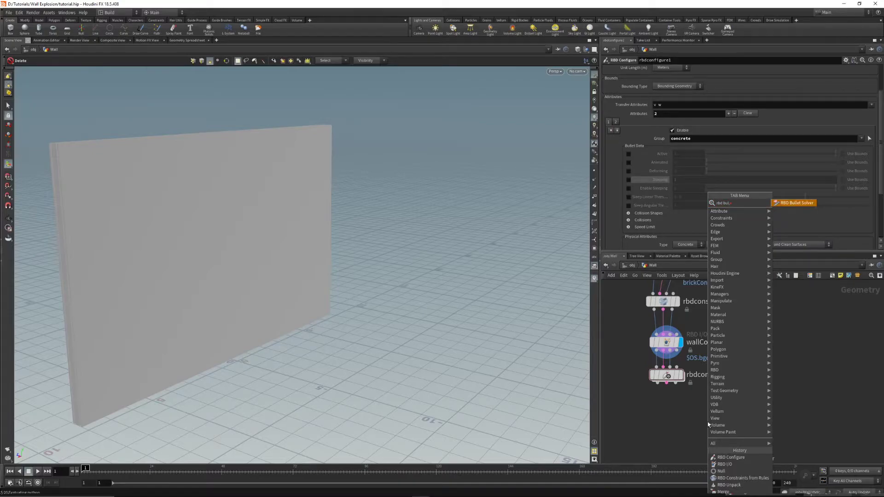
key("Return")
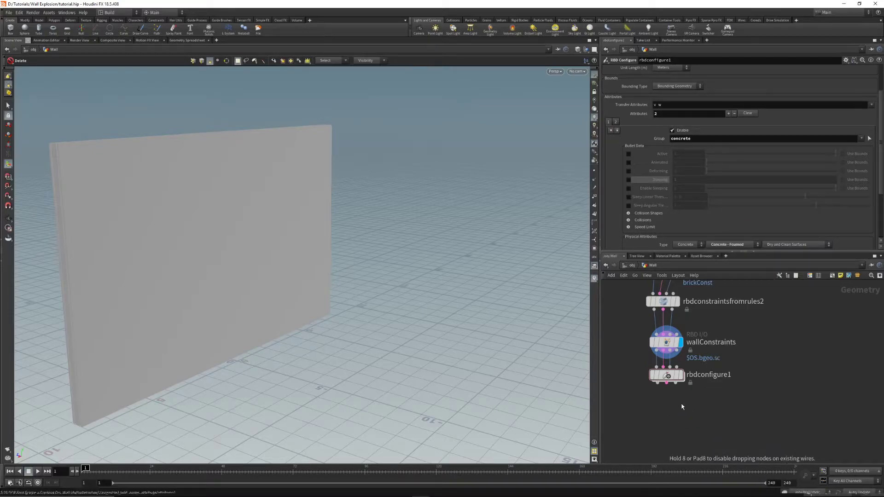
left_click(693, 416)
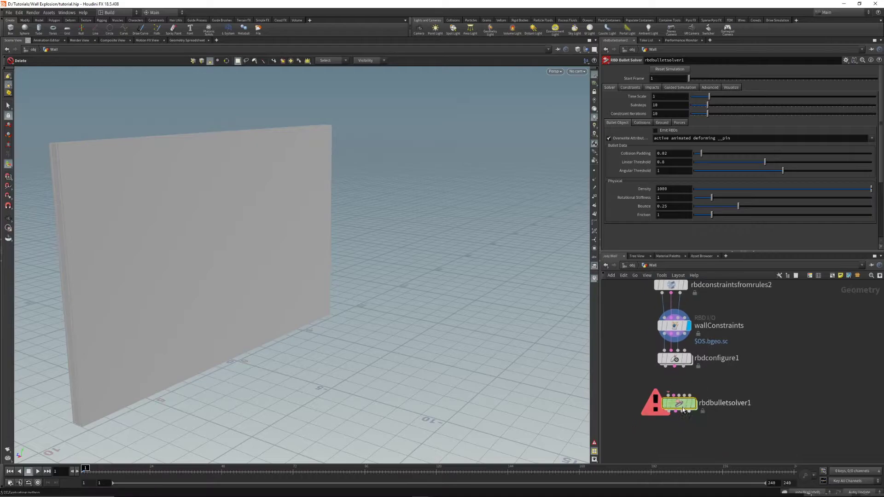
mouse_move(664, 392)
left_mouse_down()
mouse_move(665, 367)
mouse_move(675, 399)
left_mouse_up()
left_click_drag(675, 400, 675, 406)
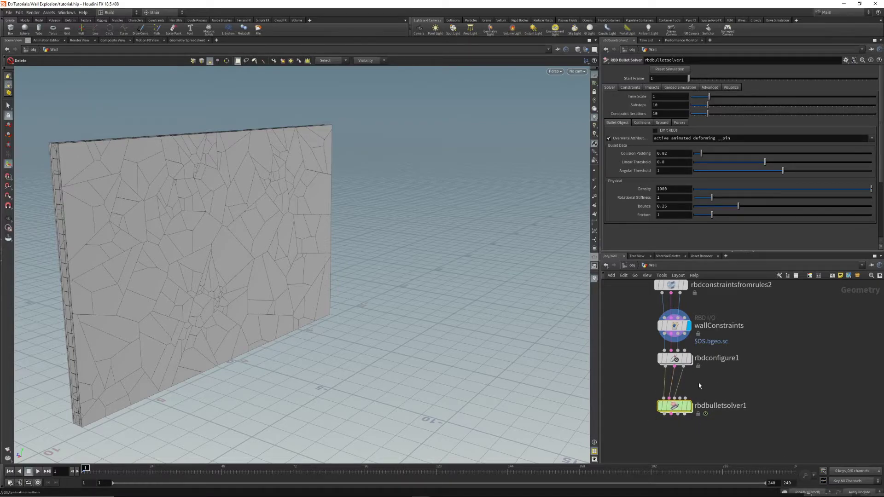
- Add a ground plane to the bullet solver by setting Add Ground Plane to Ground Plane
left_click(661, 122)
left_click(666, 131)
left_click(669, 140)
left_click_drag(542, 199, 373, 272)
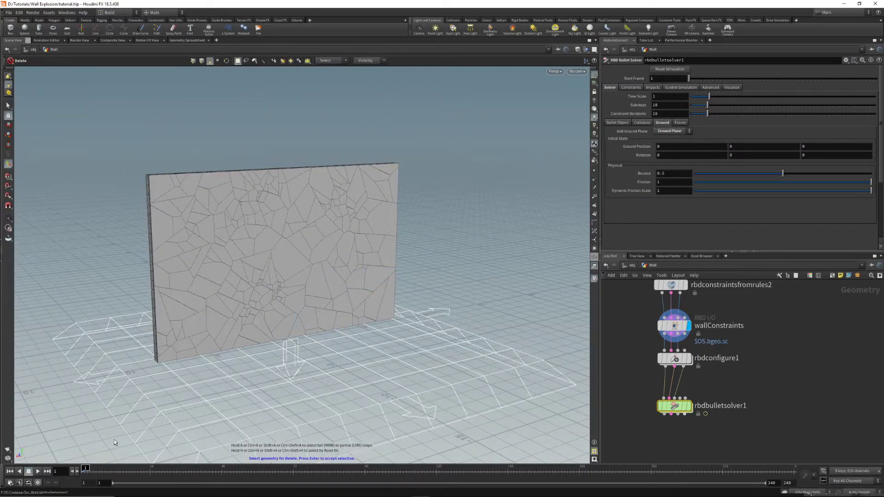
- Play the simulation briefly, stop it and return to the first frame
left_click(37, 472)
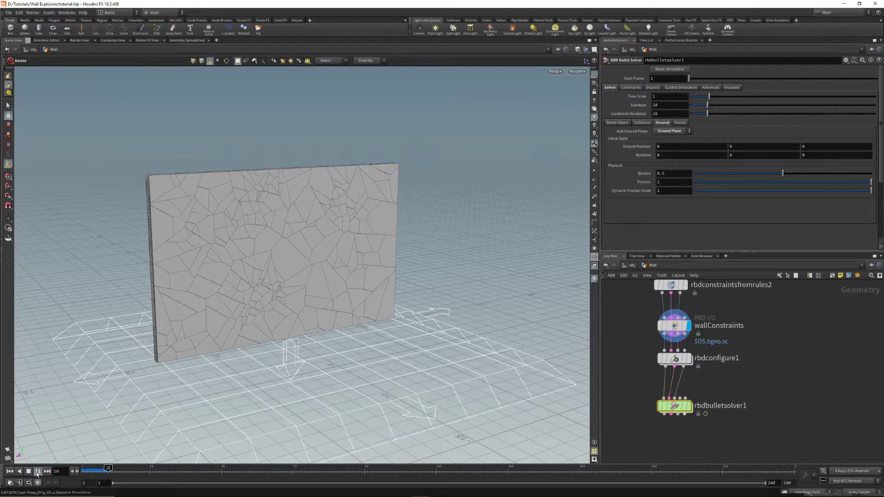
left_click(37, 471)
left_click(10, 472)
key("space")
left_click_drag(263, 327, 251, 328)
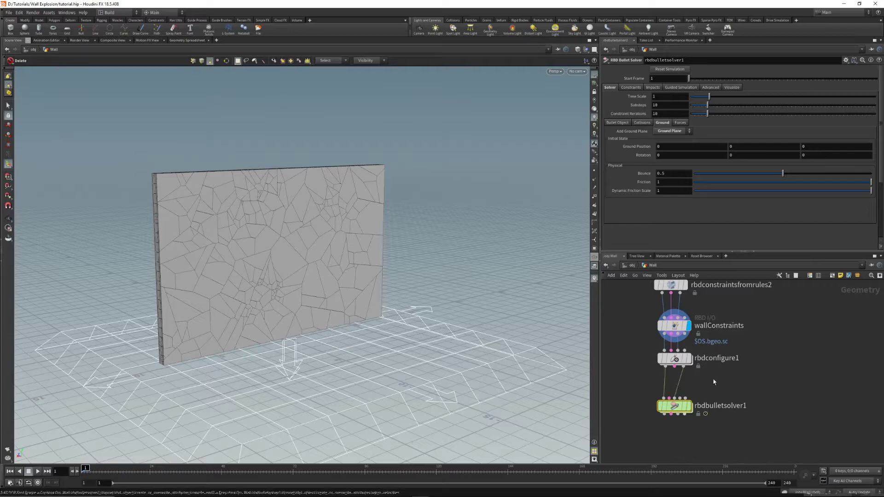
- Play the simulation with the solver's constraint input disconnected, display rbdbulletsolver1, and return to frame 1
left_click(38, 472)
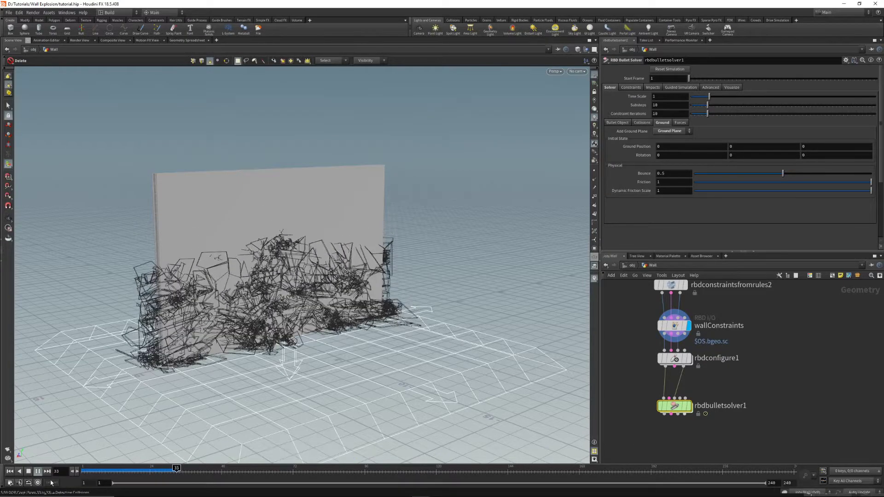
left_click(690, 406)
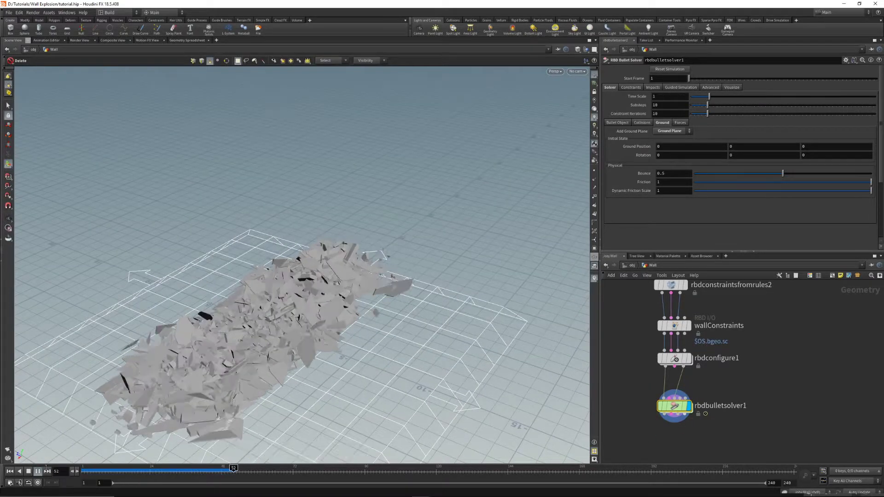
left_click(251, 468)
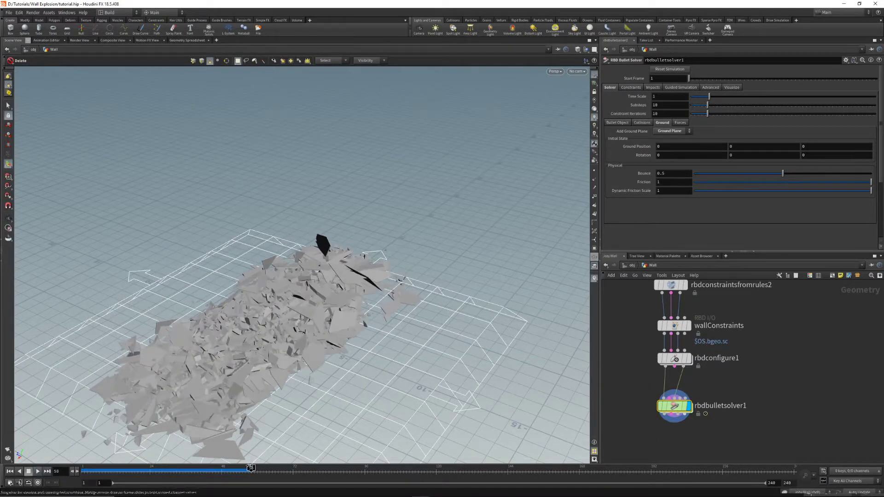
left_click_drag(251, 468, 83, 468)
- Reconnect rbdconfigure1's constraint output to the bullet solver, play the simulation to check it, and return to the first frame
left_click_drag(674, 367, 669, 400)
left_click(37, 472)
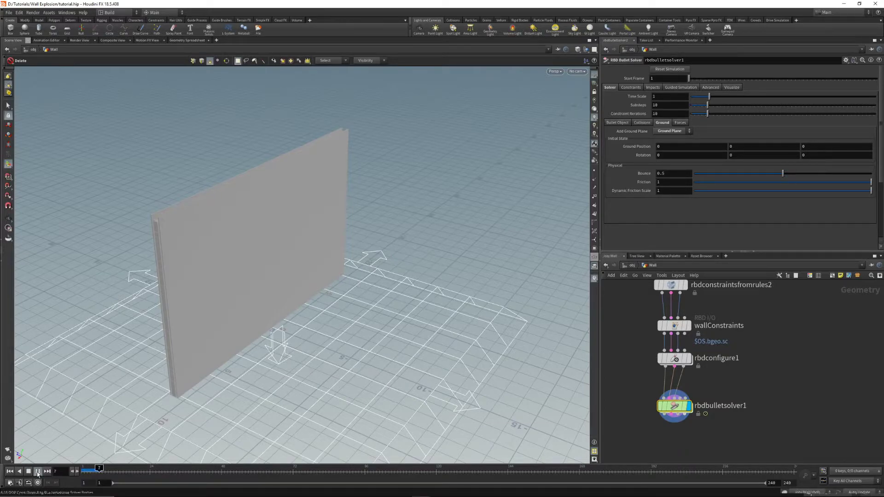
left_click(38, 472)
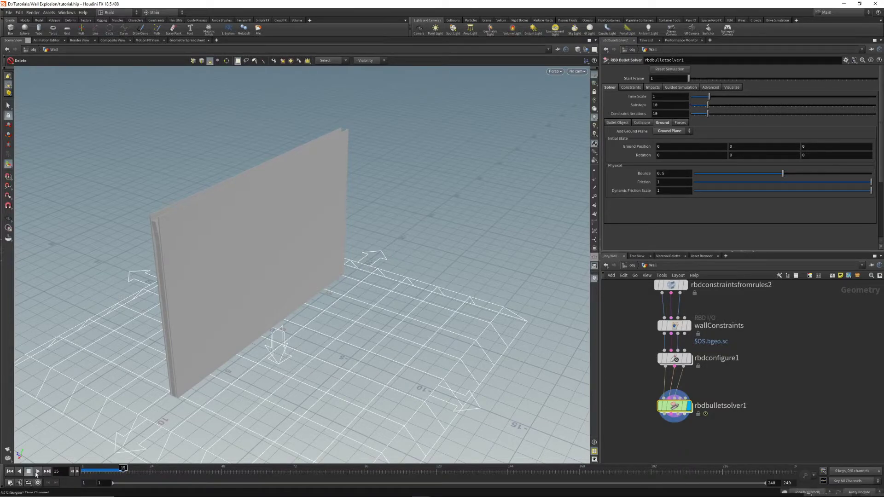
left_click(10, 472)
- In rbdconfigure1, turn the Sleeping and Enable Sleeping attributes back on for the concrete and bricks groups
middle_click_drag(676, 366, 676, 429)
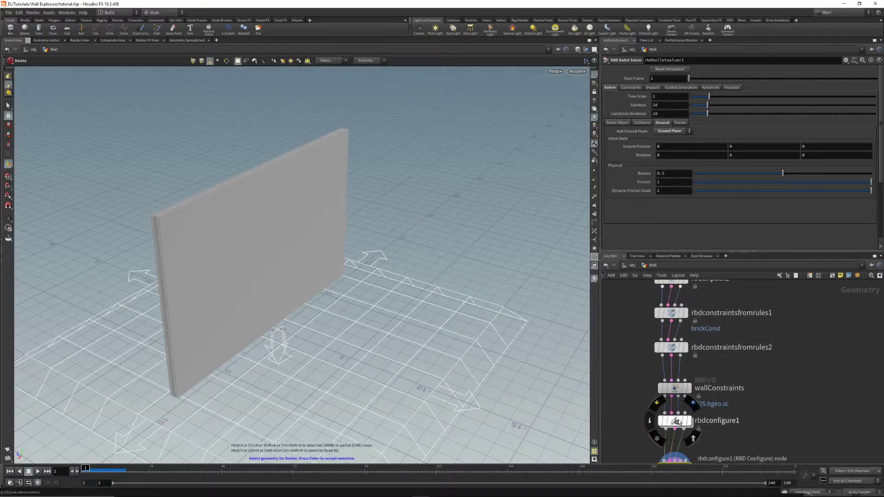
left_click(676, 421)
left_click(630, 179)
left_click(629, 189)
left_click(616, 122)
left_click(629, 180)
left_click(629, 189)
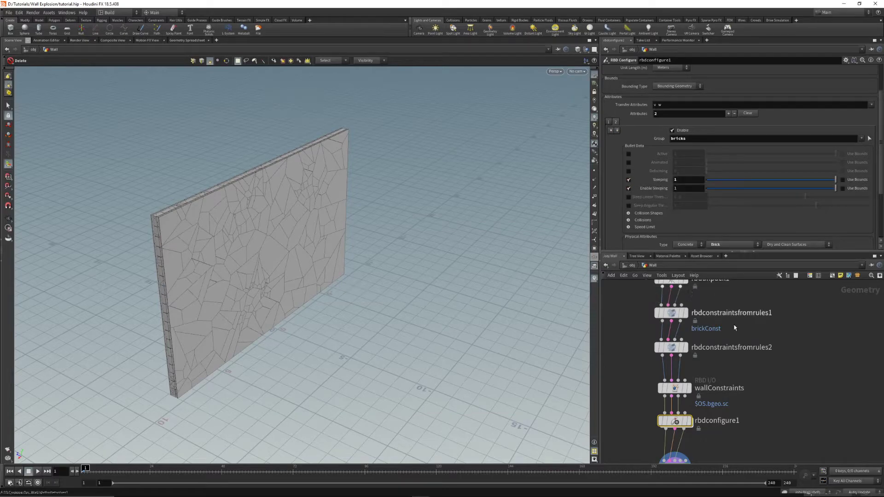
middle_click_drag(750, 392, 728, 334)
scroll(731, 365, "down", 1)
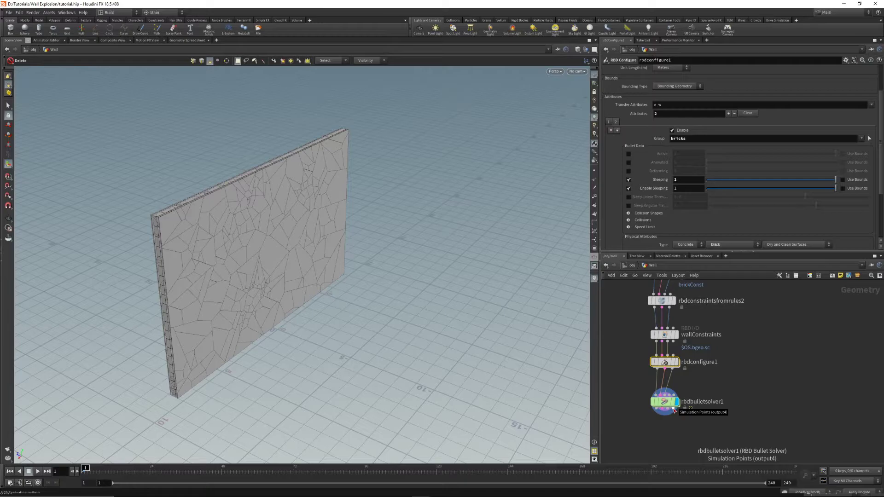
left_click_drag(301, 240, 195, 280, "alt")
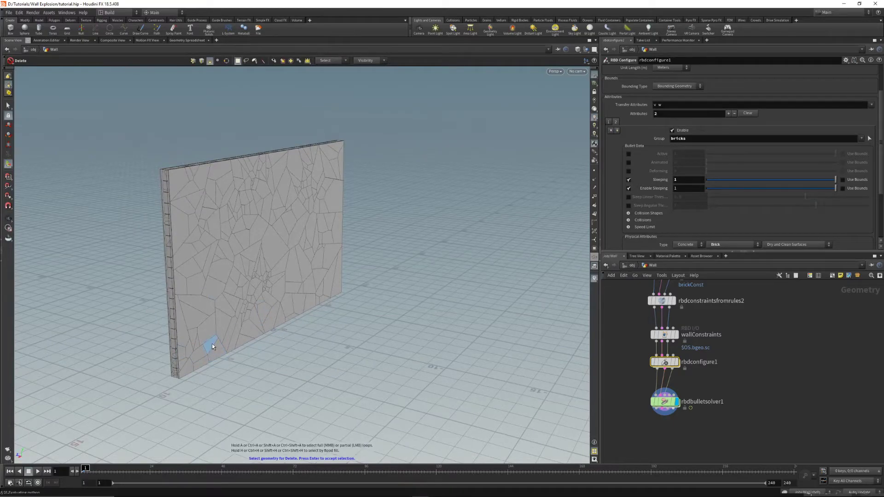
left_click_drag(349, 265, 278, 280, "alt")
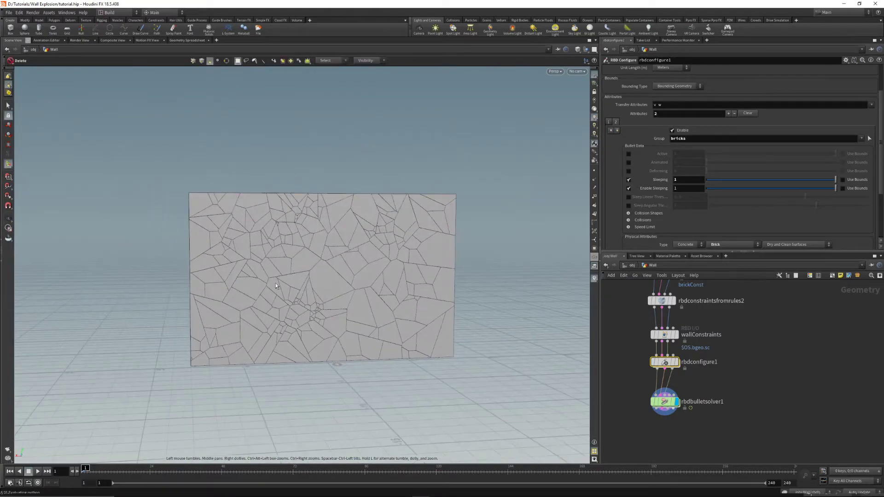
left_click_drag(336, 322, 288, 316)
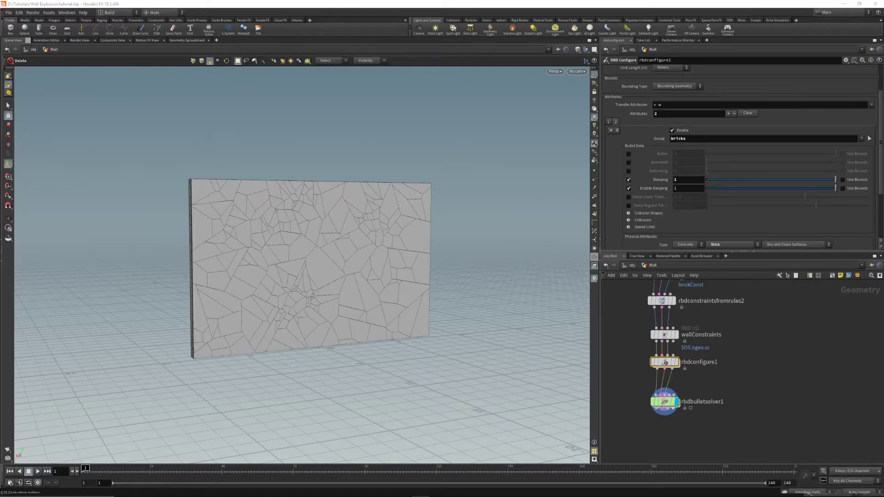
- Add a Bound node beside the main chain and connect it to a wallConstraints output
middle_click_drag(698, 393, 693, 413)
left_click(660, 390)
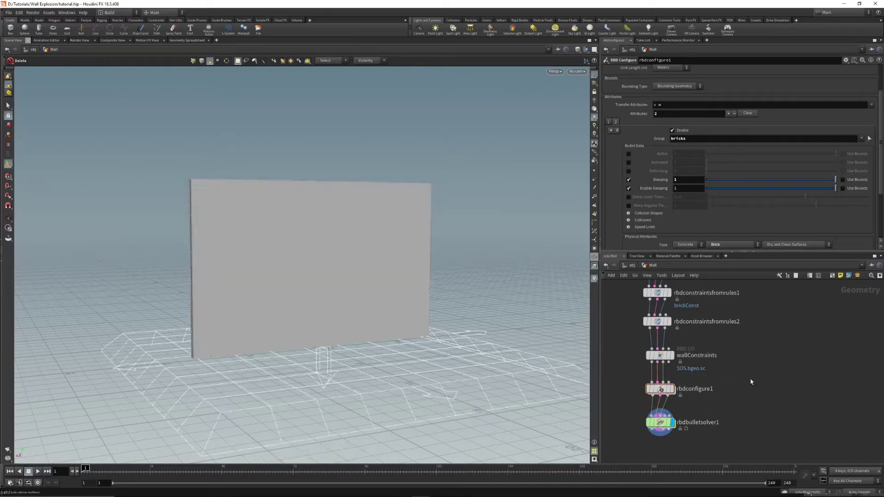
key("Tab")
type("bound")
key("Return")
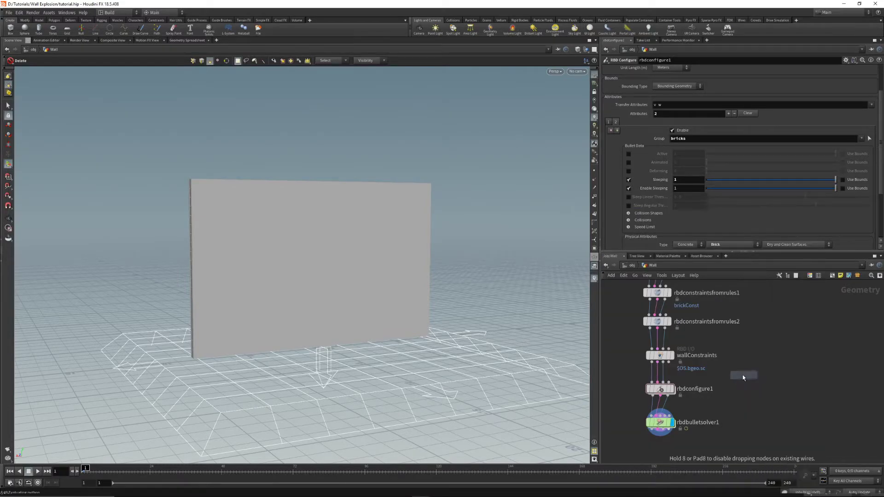
left_click(750, 376)
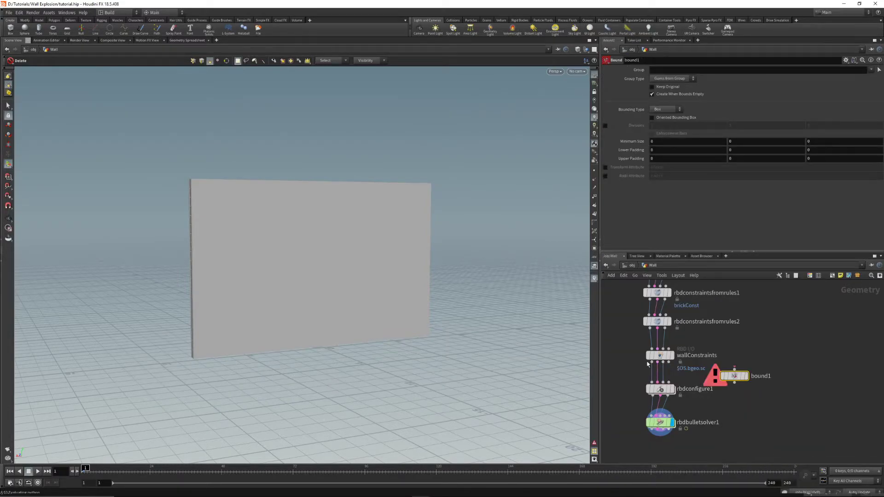
left_click_drag(670, 362, 763, 385)
left_click(734, 368)
- Display the bound1 node and set the Y component of its Minimum Size to 1.5
left_click_drag(262, 317, 273, 326, "alt")
left_click(739, 151)
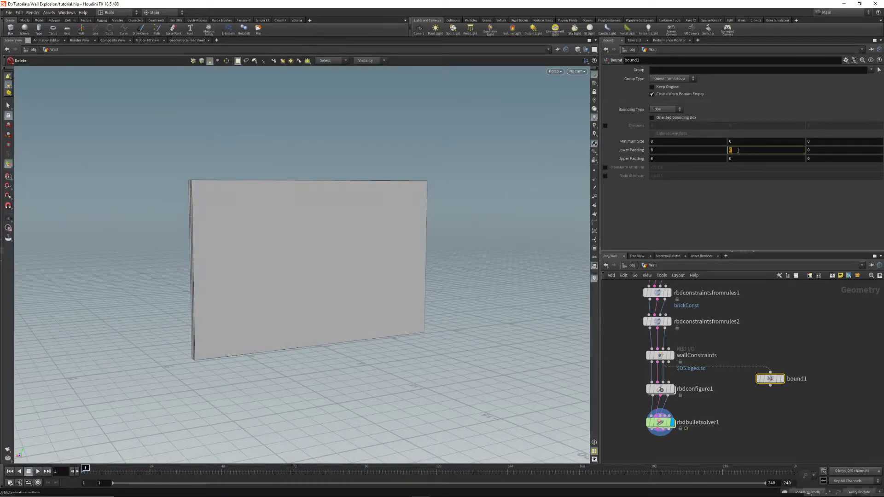
left_click(782, 379)
left_click_drag(295, 312, 272, 306, "alt")
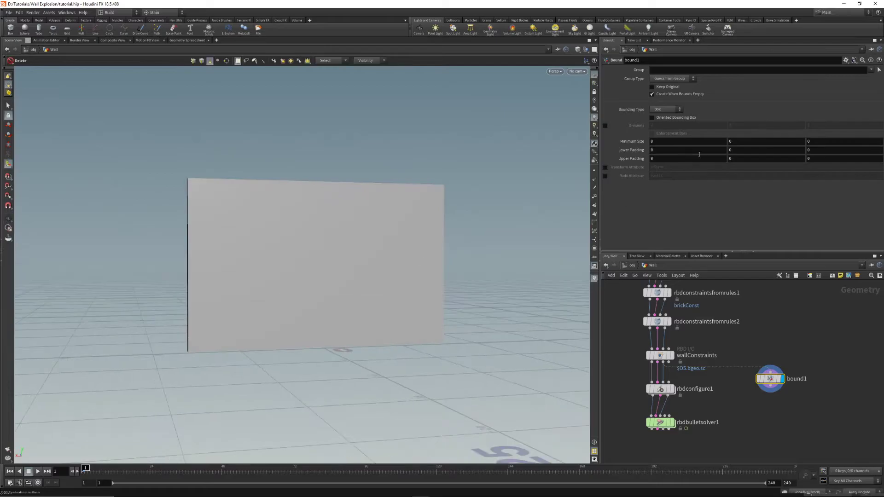
left_click(742, 144)
type("1.5")
key("Return")
right_click_drag(188, 339, 244, 345, "alt")
left_click_drag(250, 345, 288, 344, "alt")
- Switch the viewport to Wireframe shading and examine the bound1 box around the wall from several angles
left_click(583, 61)
left_click(607, 87)
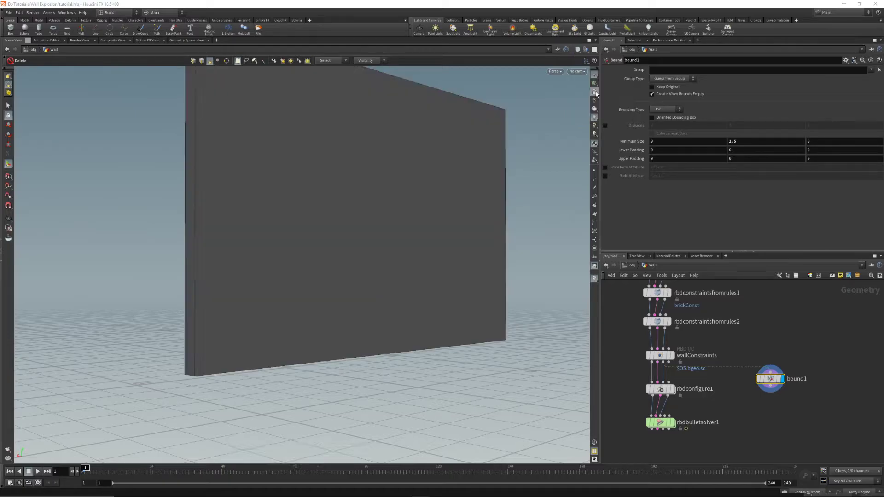
left_click(578, 49)
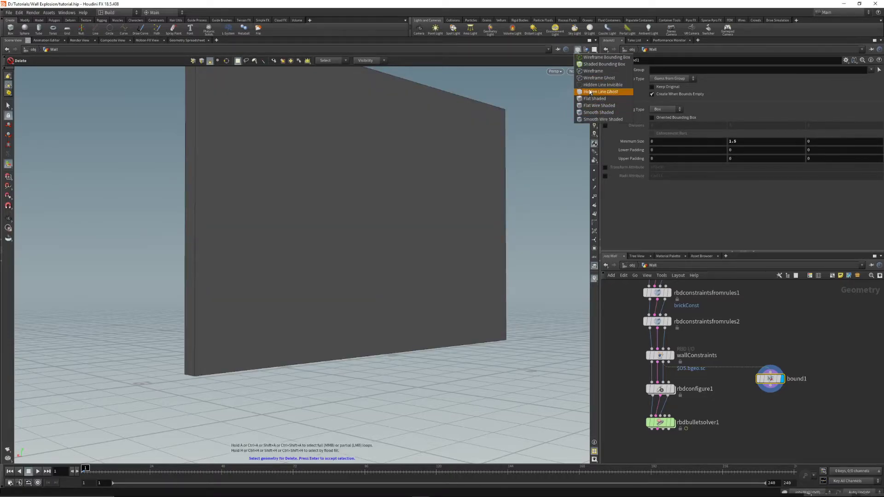
left_click(593, 72)
left_click_drag(325, 272, 315, 303, "alt")
right_click_drag(322, 300, 335, 281, "alt")
left_click_drag(336, 280, 350, 318)
right_click_drag(350, 318, 503, 286)
middle_click_drag(503, 286, 336, 296)
right_click_drag(336, 297, 504, 292)
left_click_drag(328, 244, 332, 314)
right_click_drag(331, 314, 373, 302)
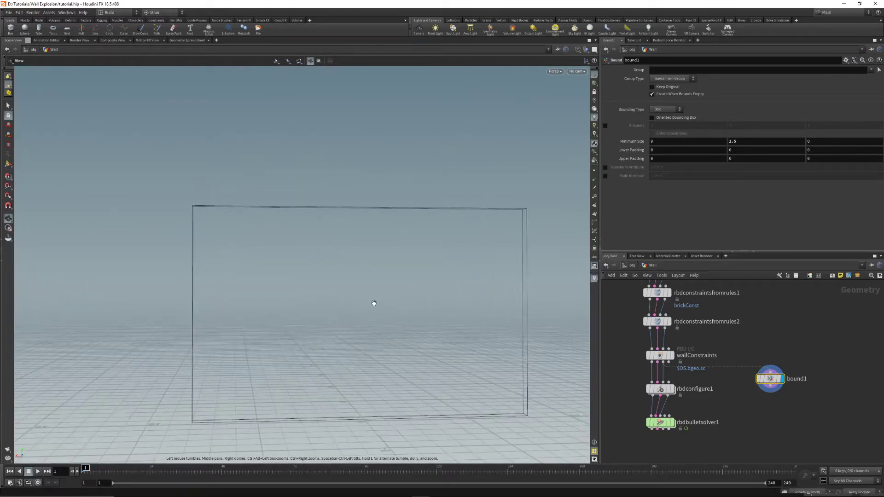
right_click_drag(355, 340, 304, 287)
mouse_move(304, 286)
left_mouse_down()
mouse_move(278, 349)
mouse_move(306, 292)
left_mouse_up()
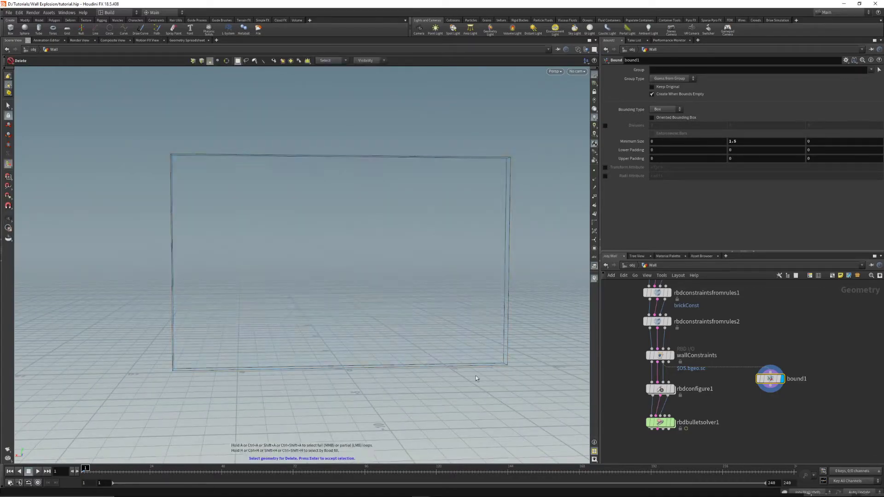
- Connect bound1 to rbdconfigure1's last input, and enable the Active attribute with Use Bounds for the concrete group
left_click_drag(762, 390, 662, 455)
left_click_drag(662, 396, 661, 409)
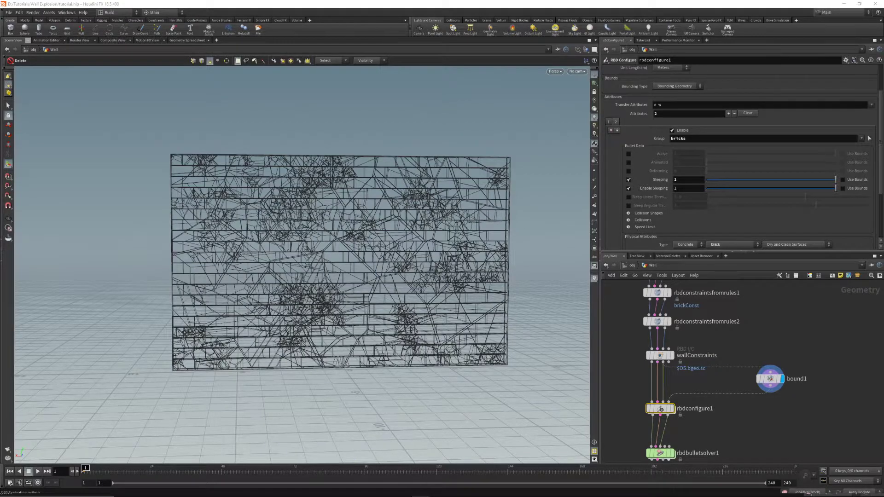
left_click(628, 154)
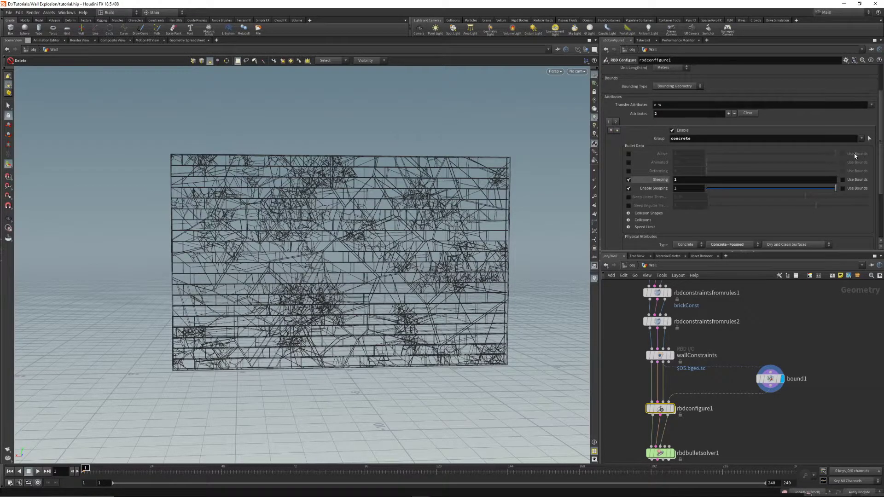
left_click(628, 154)
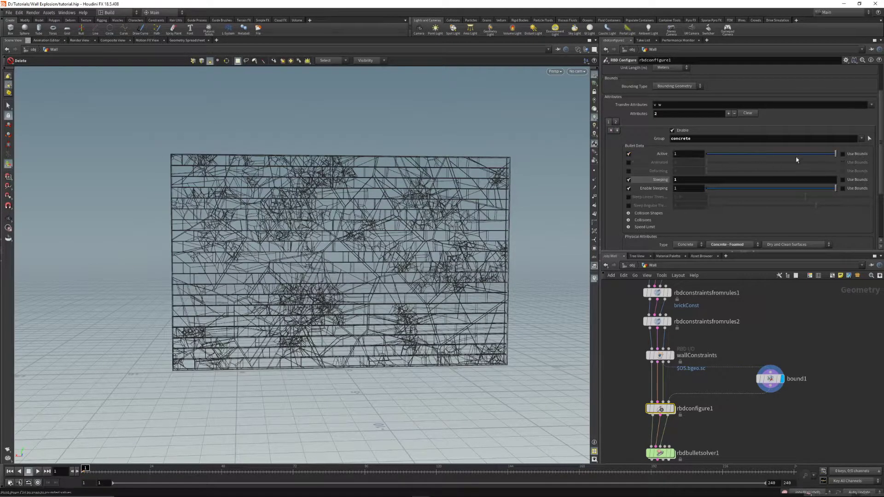
mouse_move(661, 409)
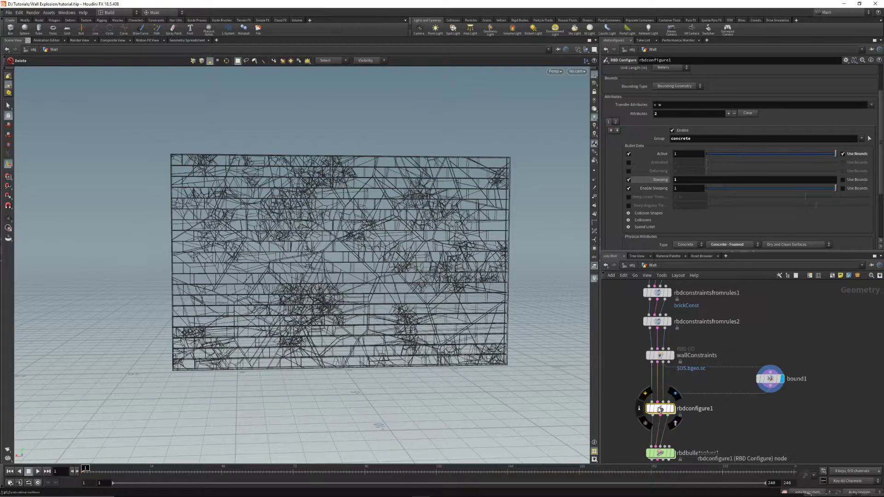
- Set rbdconfigure1's Visualize option to Active and display that node
scroll(661, 115, "up", 3)
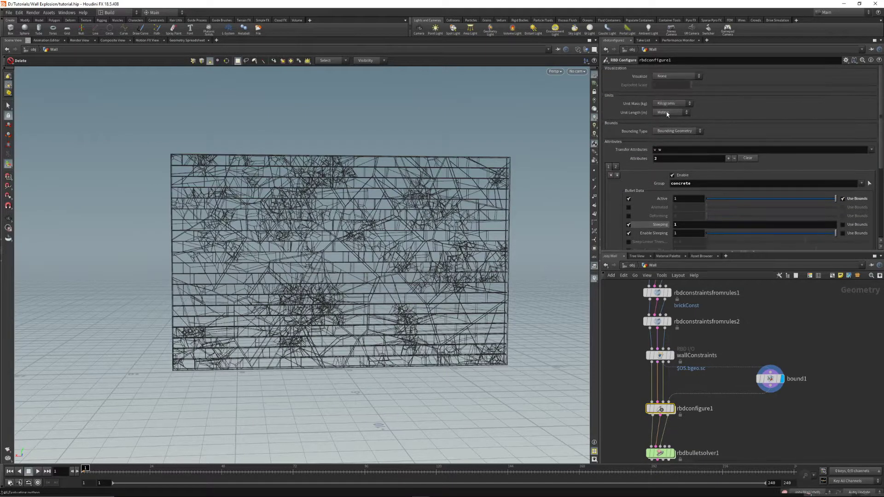
left_click(671, 76)
left_click(666, 87)
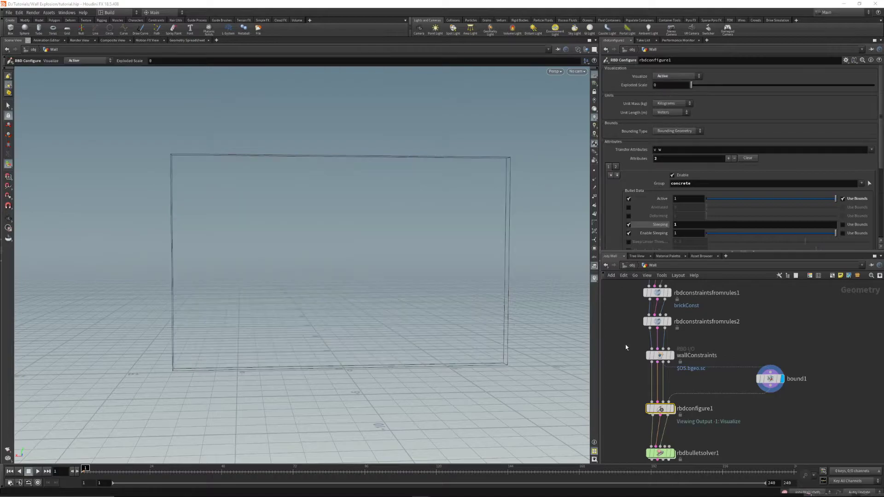
left_click(673, 409)
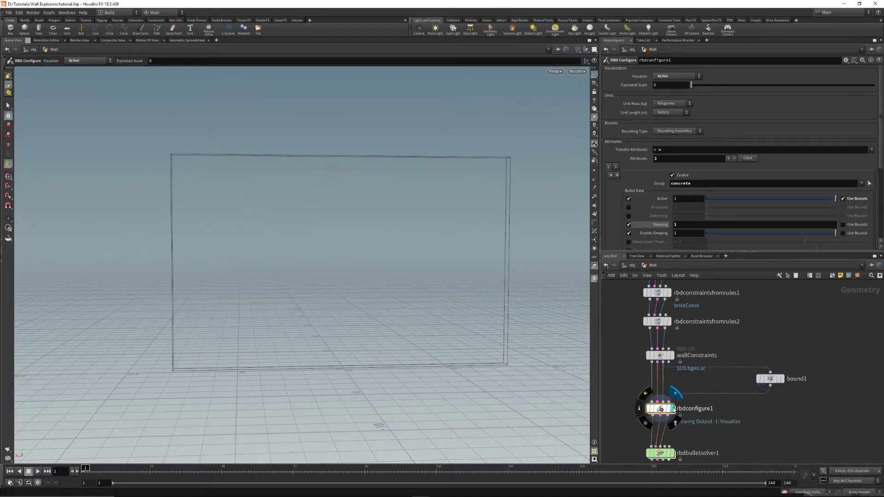
key("Return")
- Switch the viewport to Flat Shaded and inspect the wall's Active visualization
left_click(578, 50)
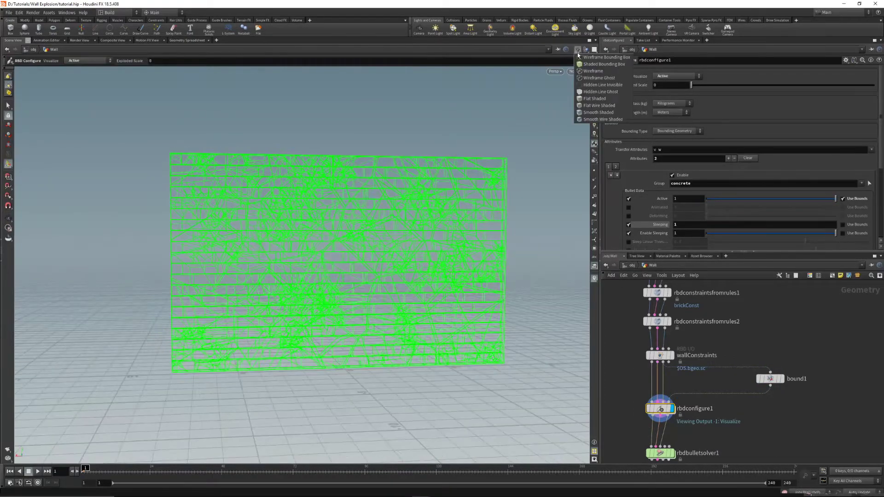
left_click(594, 98)
key("Escape")
left_click_drag(446, 223, 348, 258)
key("Return")
- Compare the bound1 box with rbdconfigure1's Active visualization by displaying each in turn and viewing the wall from different sides
left_click(782, 379)
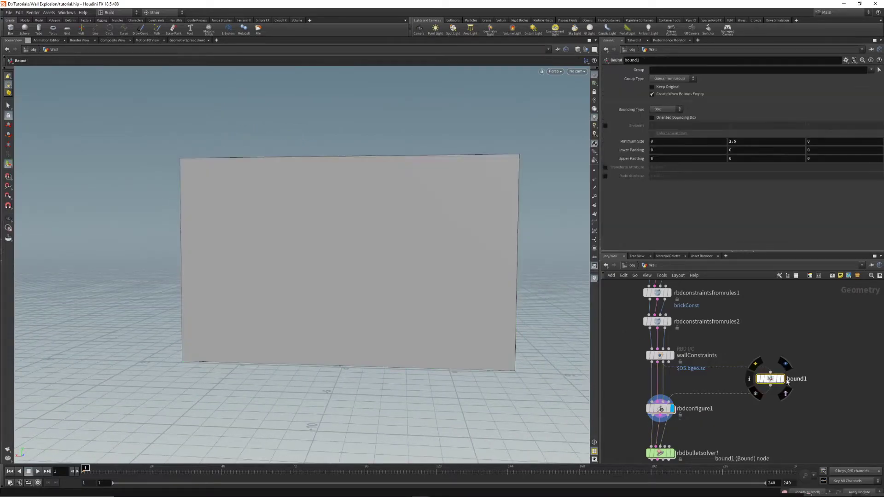
key("Escape")
left_click_drag(310, 319, 249, 308)
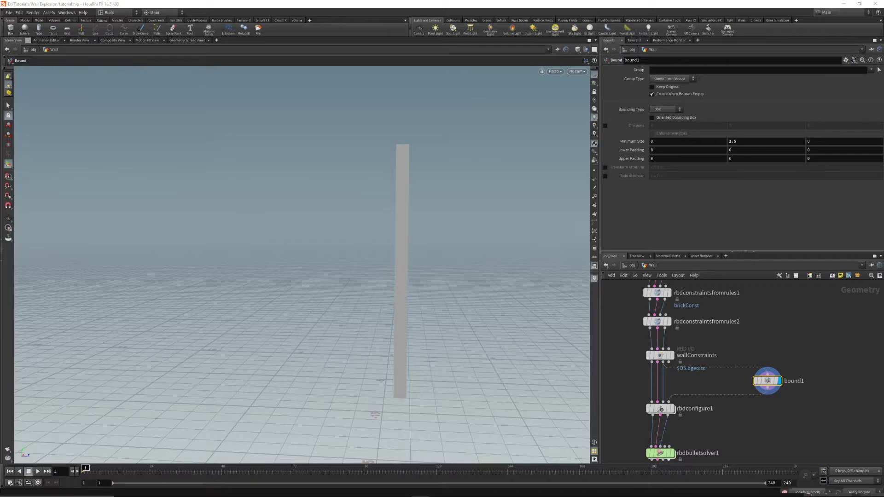
left_click_drag(416, 308, 369, 294, "alt")
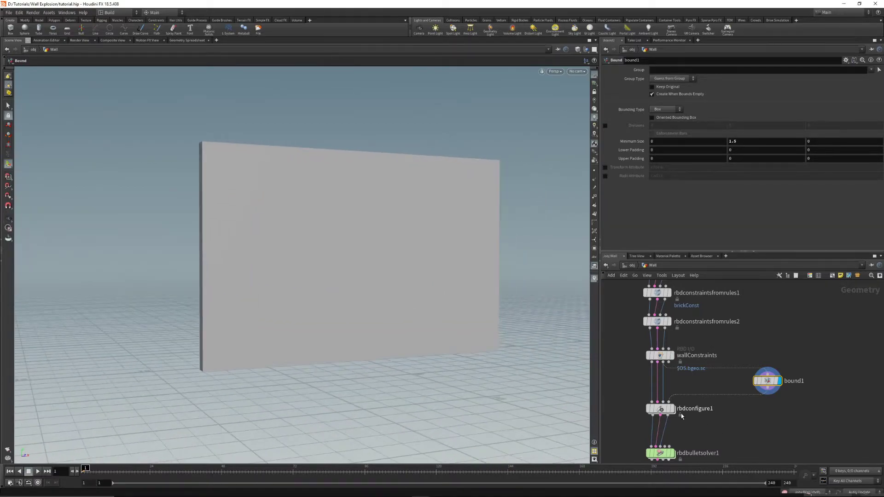
left_click(672, 409)
left_click_drag(492, 340, 217, 332, "alt")
left_click(661, 408)
key("Return")
key("Escape")
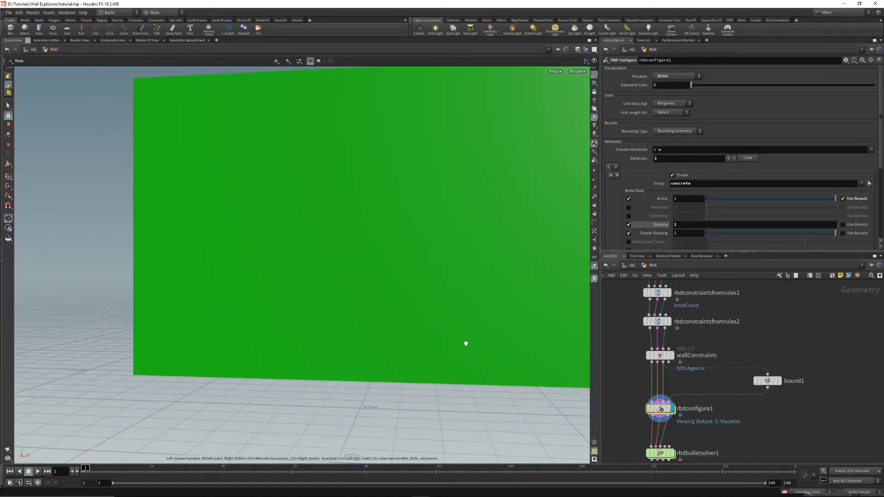
right_click_drag(468, 344, 339, 312)
left_click_drag(339, 313, 362, 261)
scroll(668, 222, "down", 2)
scroll(668, 222, "down", 1)
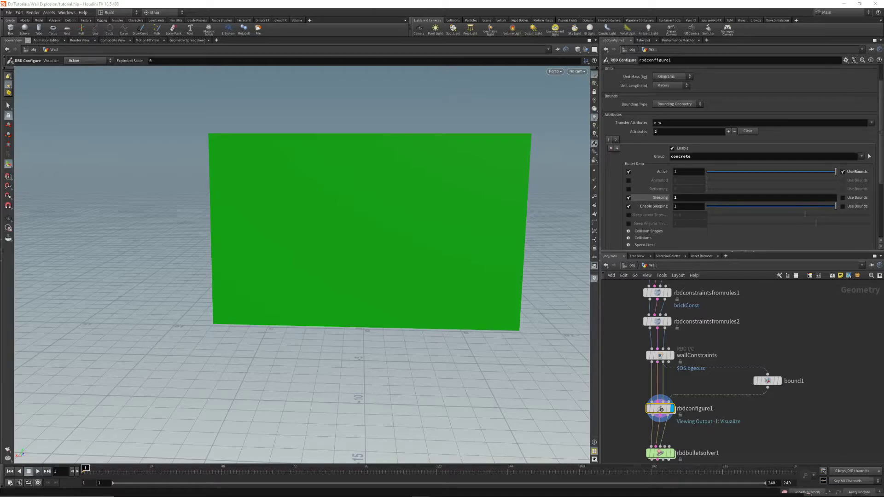
left_click_drag(235, 297, 198, 299, "alt")
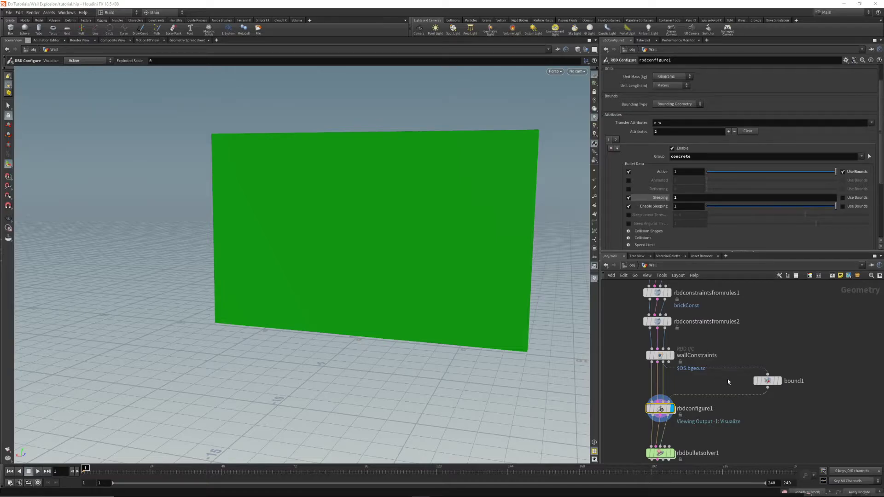
- Display bound1 together with a templated wallConstraints in Wireframe shading, and select bound1
left_click(777, 381)
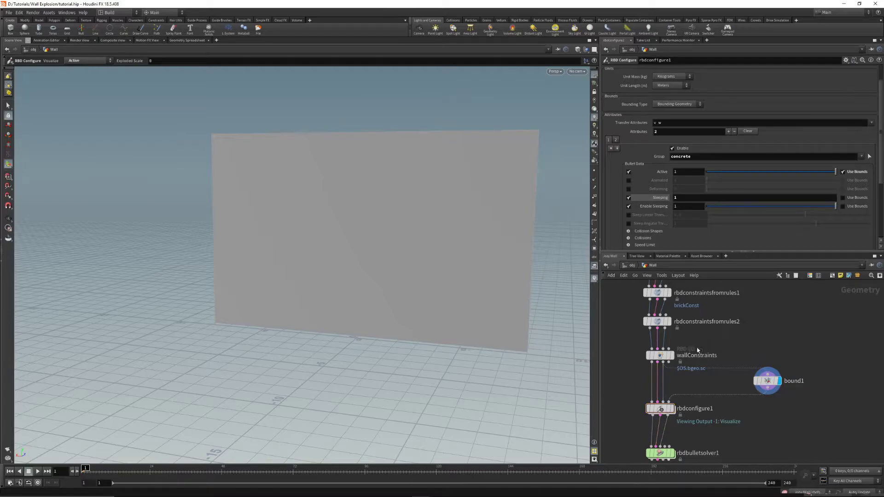
left_click(669, 355)
left_click_drag(504, 295, 332, 293, "alt")
left_click(579, 49)
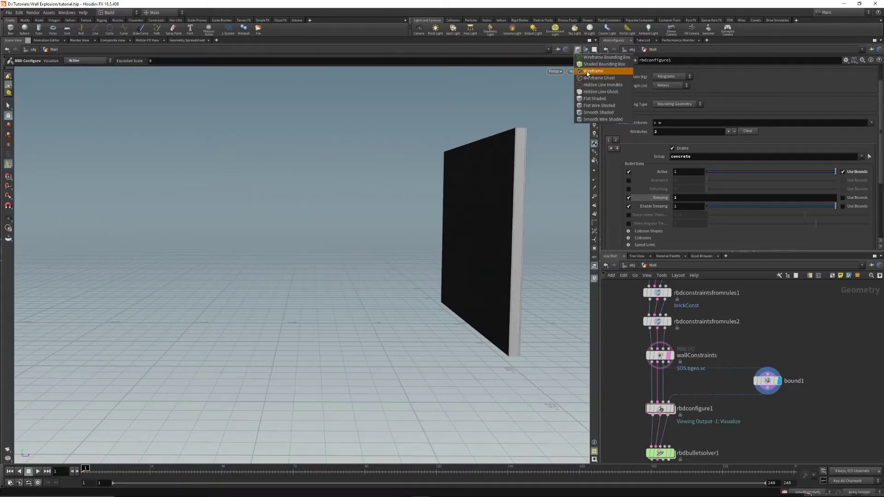
left_click(587, 72)
mouse_move(517, 144)
left_mouse_down("alt")
mouse_move(511, 205)
mouse_move(361, 207)
mouse_move(355, 289)
mouse_move(400, 277)
mouse_move(377, 272)
mouse_move(361, 282)
mouse_move(332, 258)
left_mouse_up("alt")
left_click(767, 381)
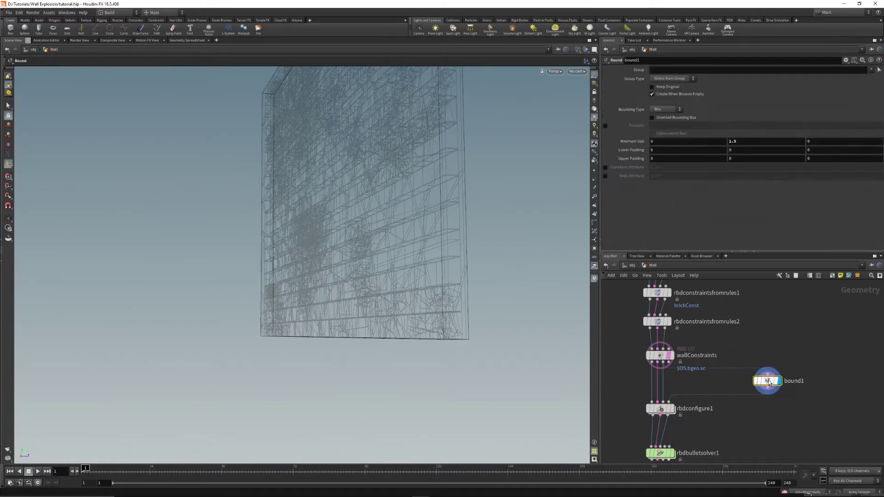
- Try -1 as the Y component of bound1's Minimum Size
middle_click_drag(741, 142, 856, 147)
left_click(733, 143)
type("-")
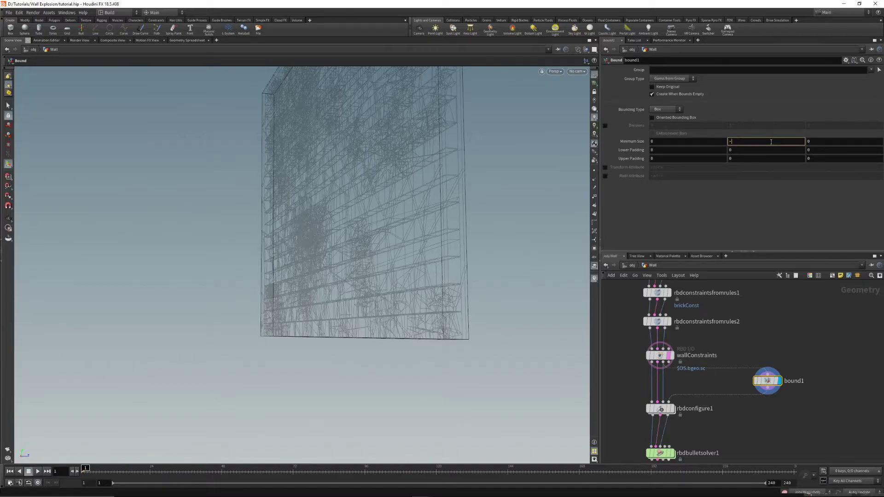
type("1")
key("Return")
- Reset the Y component of bound1's Minimum Size to 0 and set its Lower Padding Y to -1.5
left_click(771, 142)
key("Return")
left_click(764, 150)
type("-1.5")
key("Return")
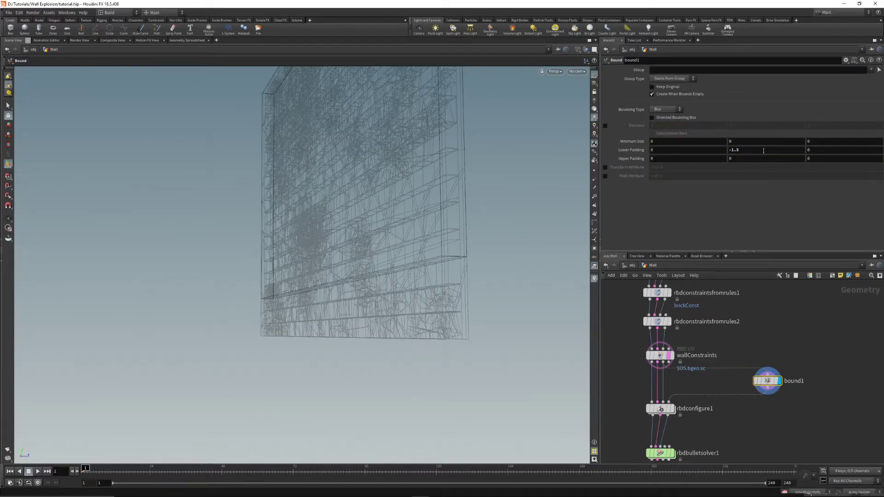
- Display rbdconfigure1 in Flat Shaded mode and examine the active and inactive pieces along the wall's base
left_click_drag(422, 291, 470, 291)
left_click(666, 409)
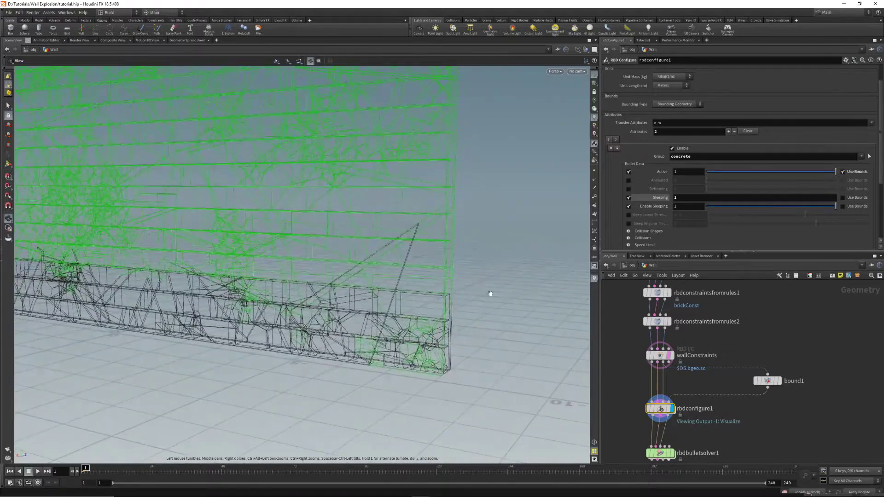
left_click(578, 49)
left_click(600, 99)
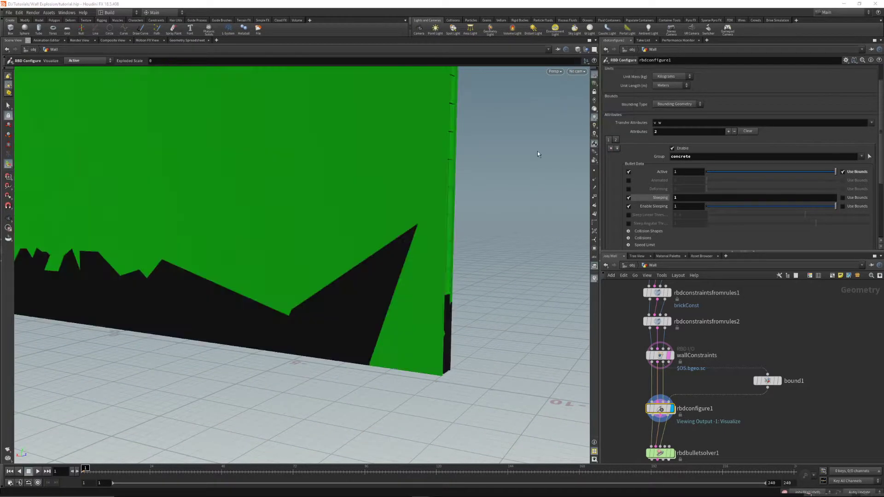
left_click_drag(272, 288, 316, 272, "alt")
right_click_drag(316, 272, 251, 280, "alt")
left_click_drag(251, 280, 351, 304, "alt")
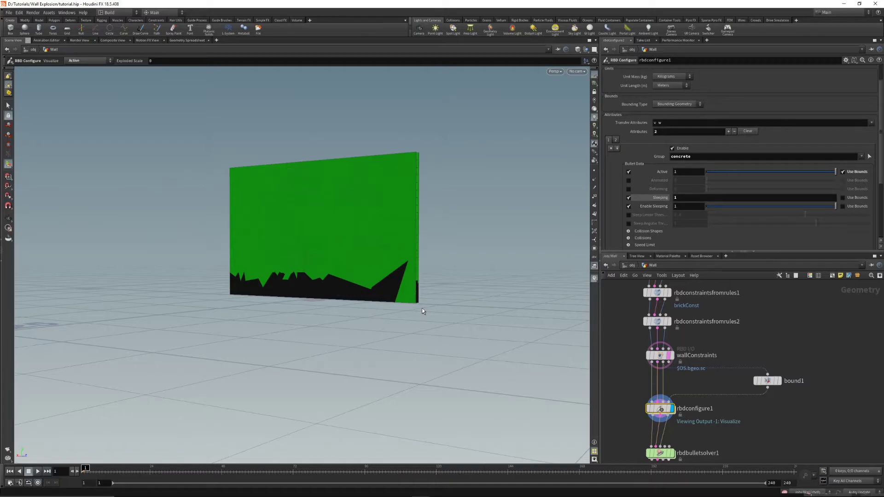
left_click_drag(395, 289, 350, 295, "alt")
- Set bound1's Lower Padding Y to -2 and check the Active visualization again on rbdconfigure1
left_click(760, 381)
left_click(748, 152)
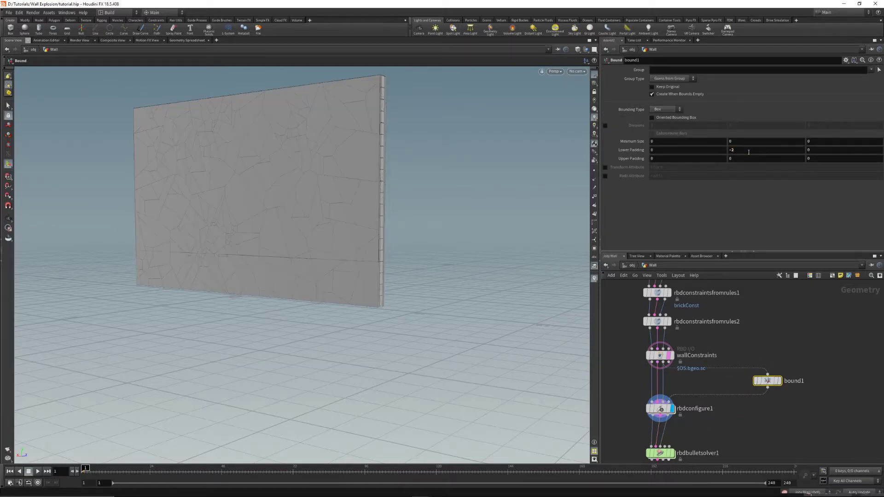
left_click(661, 409)
left_click_drag(584, 395, 388, 284)
key("Return")
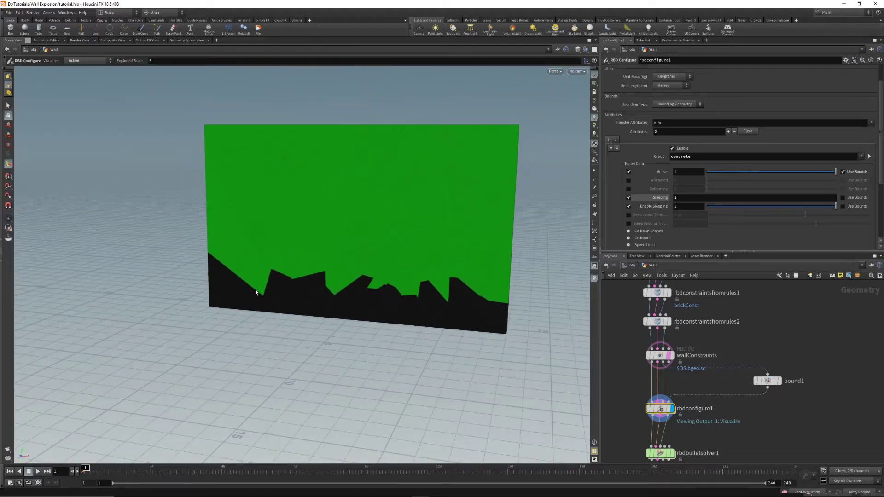
- Merge the side explosion scene file into the current scene and go up to the object level
middle_click_drag(757, 378, 751, 335)
scroll(751, 335, "down", 1)
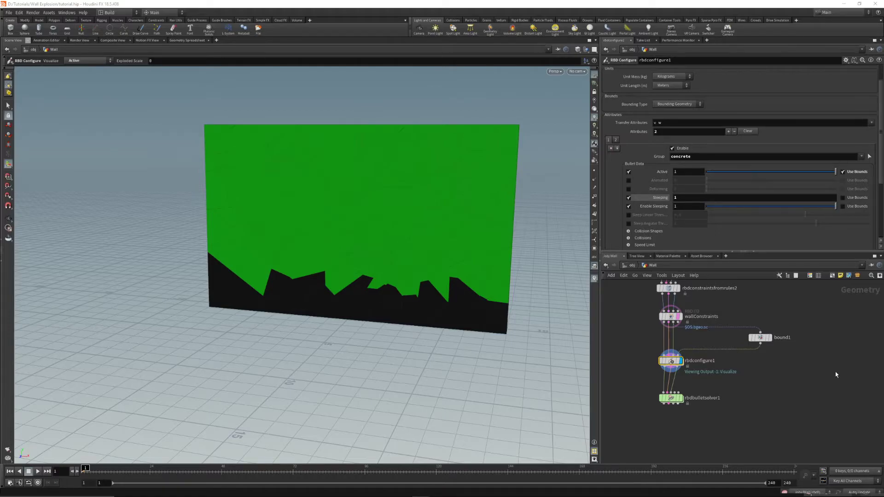
scroll(782, 379, "up", 2)
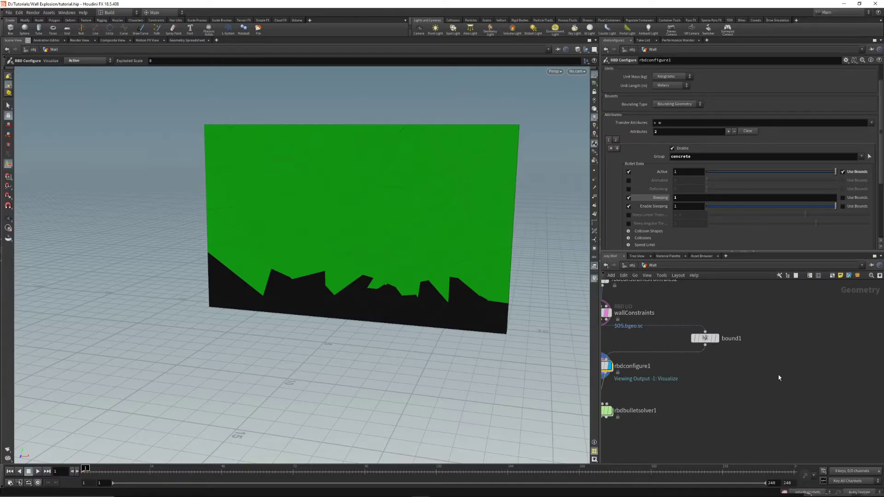
left_click(7, 13)
left_click(29, 98)
key("h")
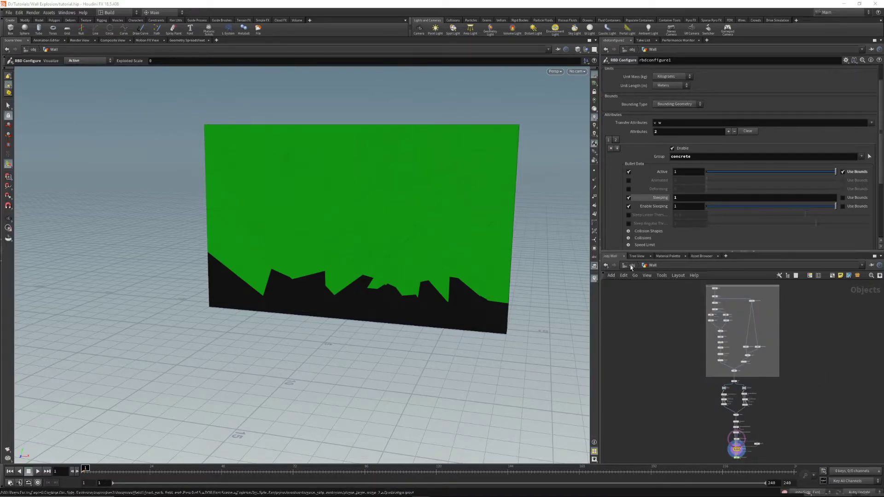
scroll(759, 352, "up", 3)
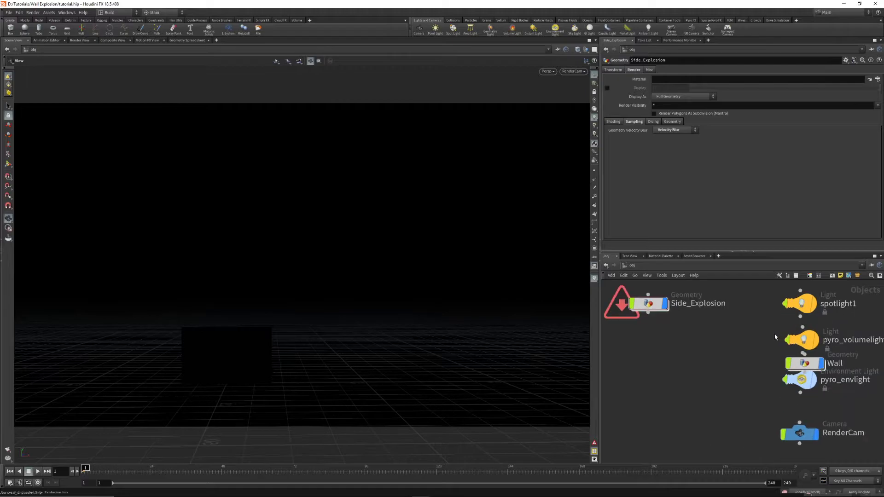
- Enter the Side_Explosion object and cut all nodes out of its network
key("i")
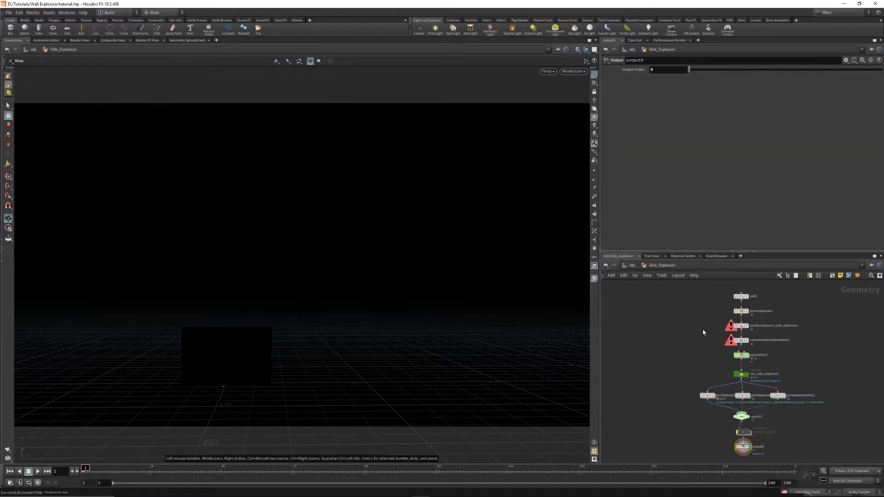
scroll(717, 364, "up", 2)
left_click_drag(675, 284, 832, 366)
scroll(806, 323, "down", 3)
left_click_drag(734, 329, 849, 439)
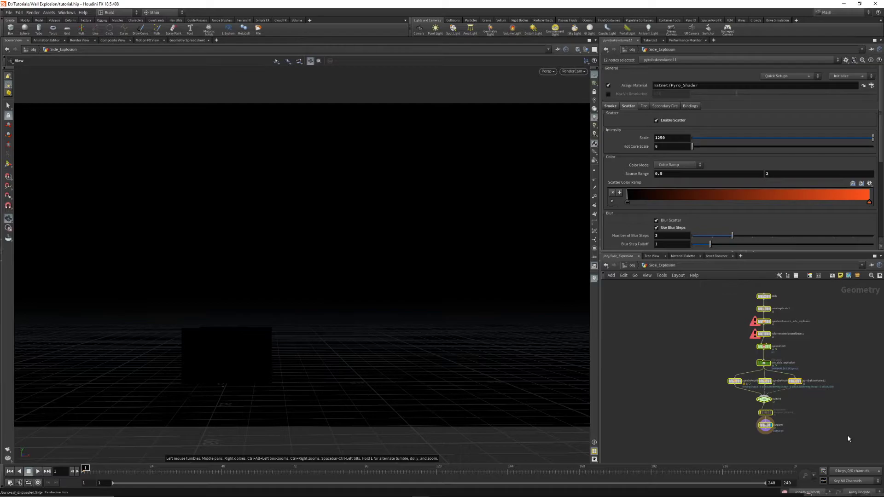
key("ctrl+c")
key("u")
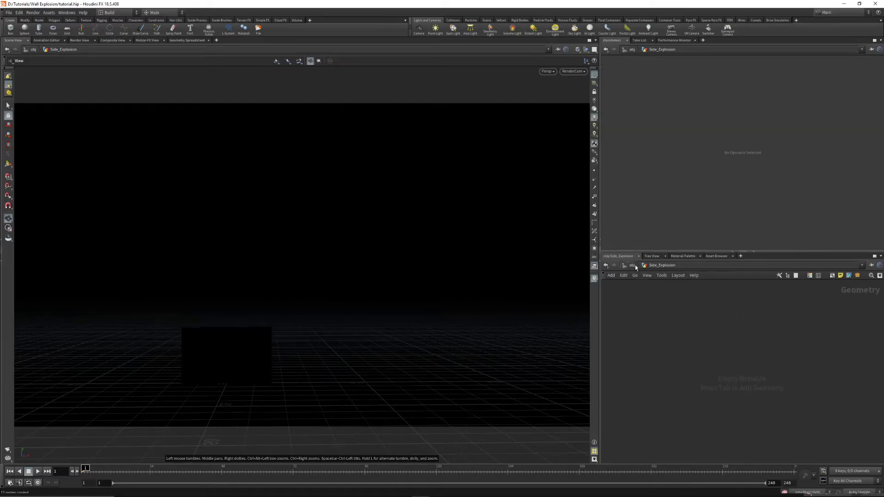
- Delete the emptied Side_Explosion object and enter the Wall object's network
key("Delete")
left_click_drag(785, 371, 650, 314)
double_click(649, 313)
scroll(742, 391, "up", 5)
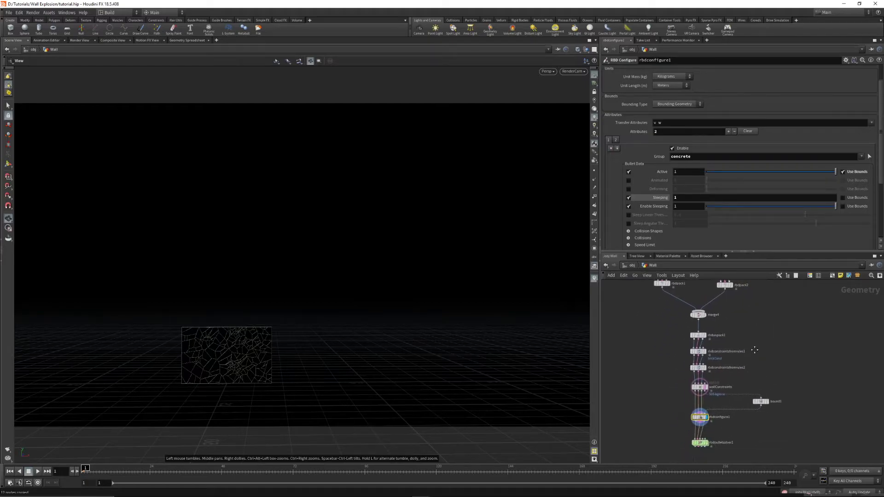
scroll(746, 371, "down", 5)
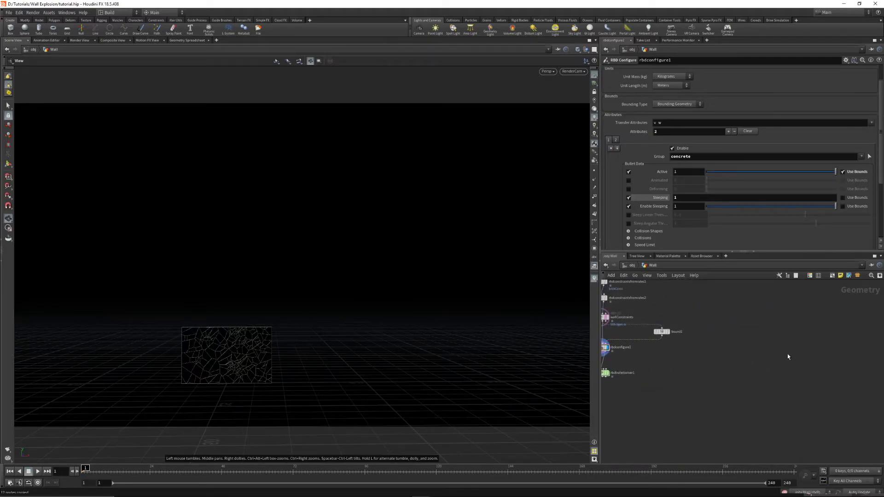
- Paste the explosion nodes into the Wall network and place the chain beside the wall's RBD nodes
key("ctrl+v")
middle_click_drag(723, 379, 678, 362)
scroll(666, 413, "down", 1)
left_click_drag(675, 309, 756, 451)
left_click_drag(714, 428, 708, 401)
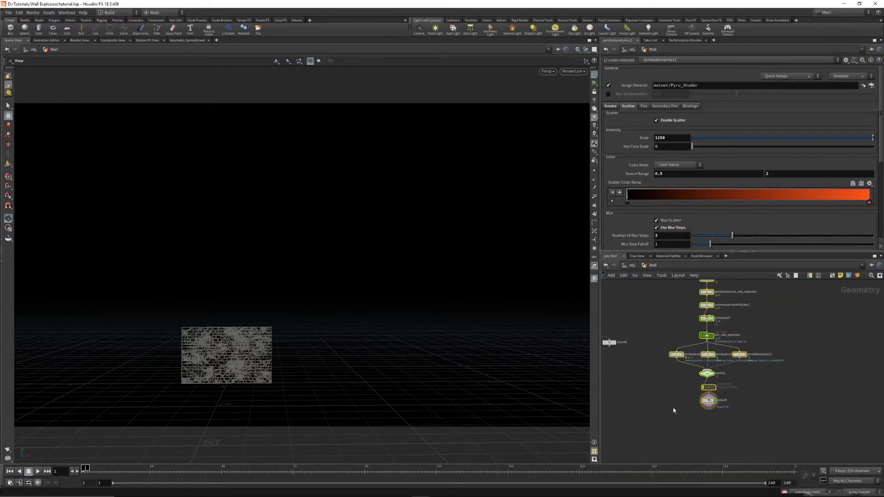
left_click(674, 411)
middle_click_drag(666, 381, 728, 402)
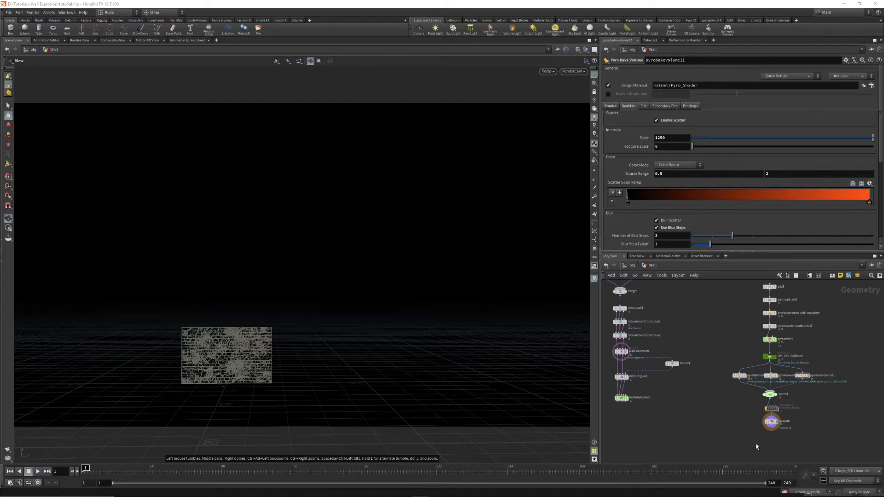
- Display pyroburstsource_side_explosion and examine its burst points around the wall at frame 10
scroll(801, 351, "up", 3)
middle_click_drag(800, 351, 802, 386)
left_click(768, 338)
mouse_move(252, 380)
left_mouse_down()
mouse_move(276, 383)
mouse_move(94, 468)
mouse_move(119, 468)
mouse_move(110, 468)
mouse_move(270, 376)
left_mouse_up()
middle_click_drag(270, 375, 306, 358)
right_click_drag(305, 357, 399, 371)
left_click_drag(399, 371, 249, 430)
right_click_drag(249, 430, 499, 313)
left_click_drag(499, 313, 509, 264)
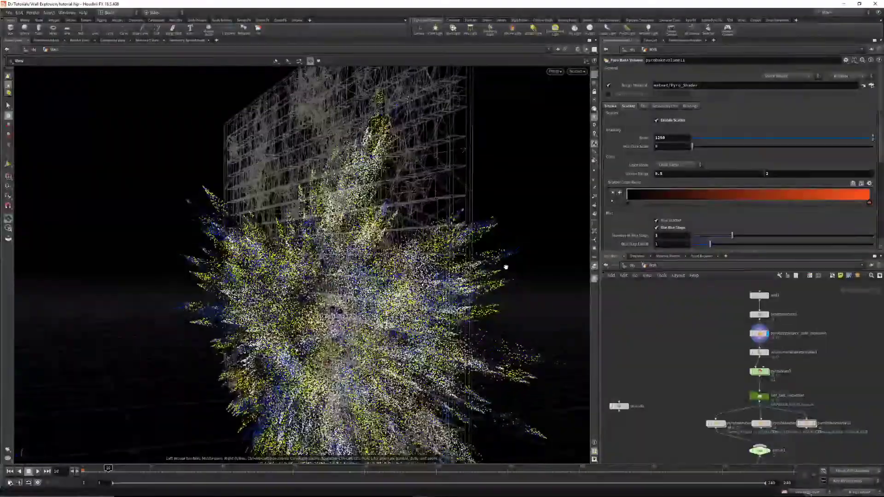
right_click_drag(509, 264, 338, 318)
left_click_drag(339, 317, 368, 322)
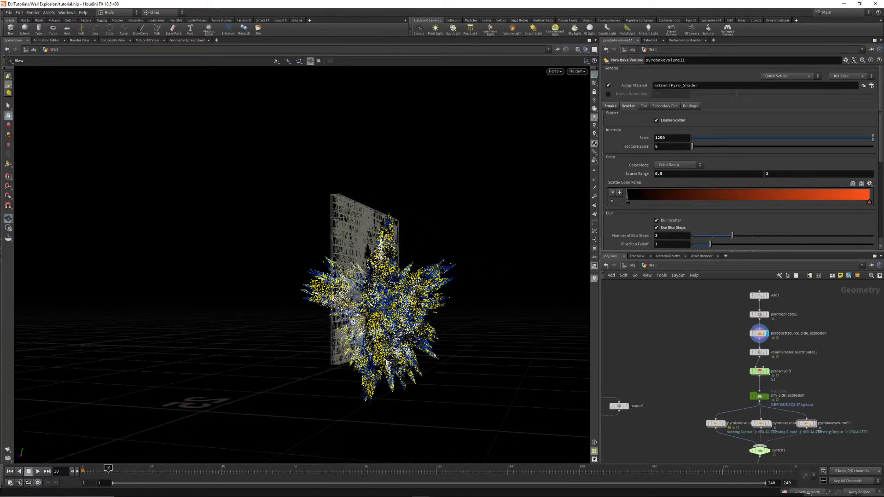
left_click_drag(456, 327, 702, 325)
left_click_drag(573, 338, 515, 346)
- Display volumerasterizeattributes1 and examine the rasterized burst against the wall from several angles
left_click(767, 352)
left_click_drag(454, 320, 517, 306)
right_click_drag(517, 306, 484, 316)
left_click_drag(484, 316, 269, 288)
right_click_drag(269, 288, 420, 304)
left_click_drag(421, 304, 367, 306)
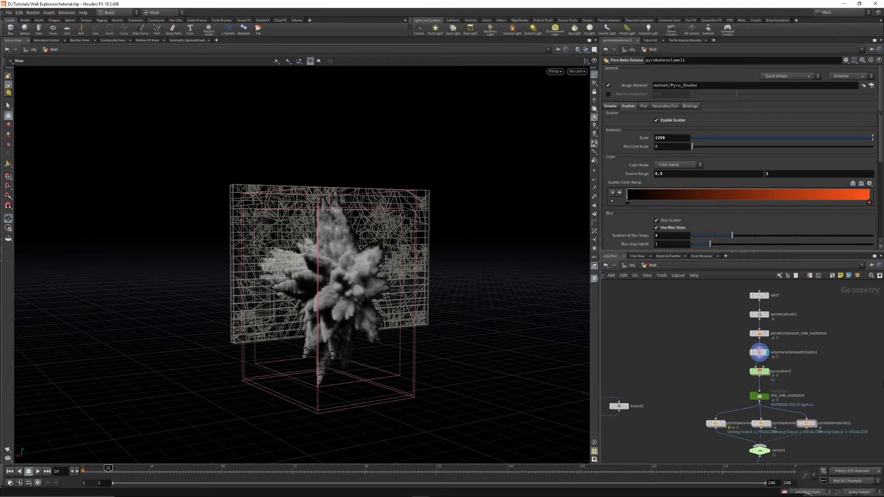
- Insert a Transform node between pyroburstsource_side_explosion and volumerasterizeattributes1, keeping the rasterized volume displayed
key("Tab")
type("trans")
key("Return")
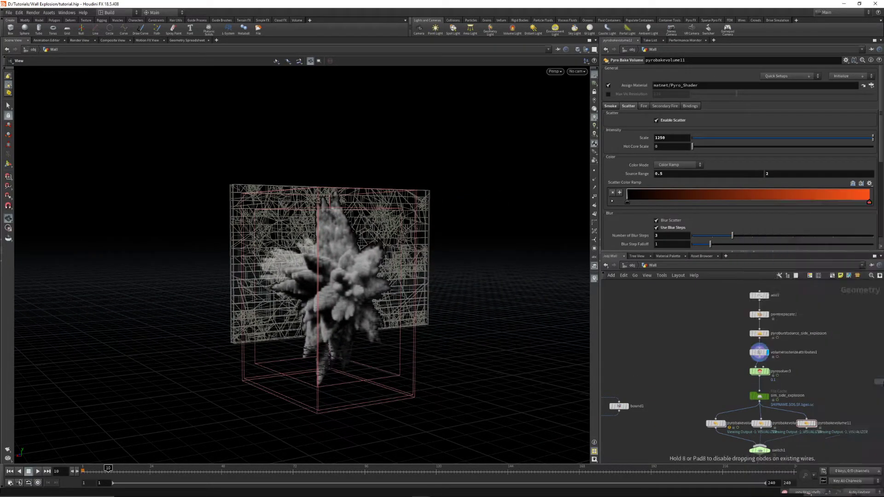
left_click(761, 348)
left_click(767, 353)
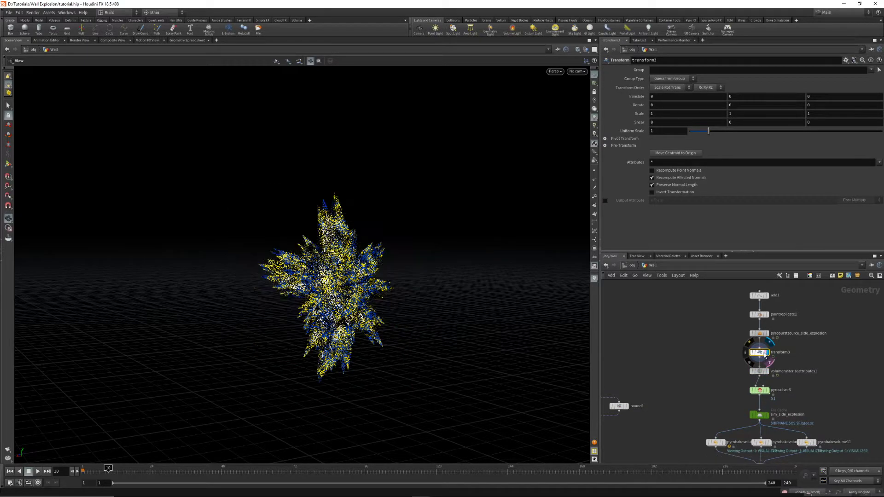
left_click(767, 360)
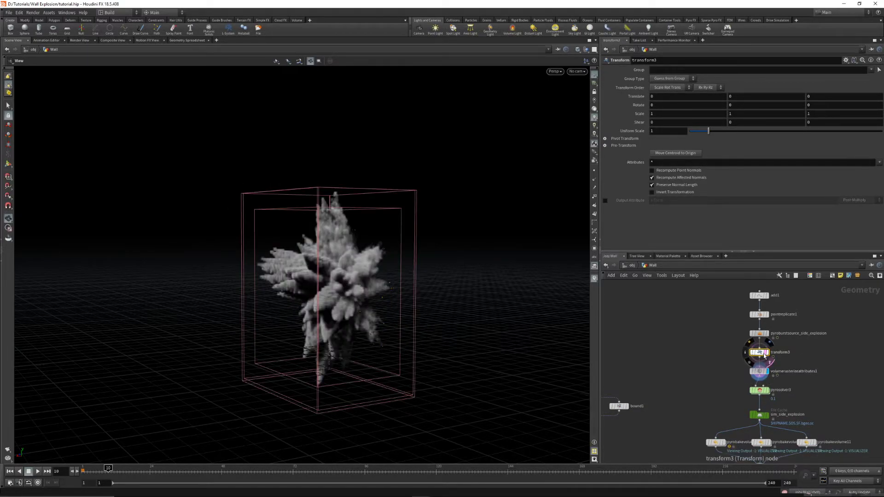
- Set the new Transform node's Translate Y to 4.2, Translate Z to 0.8 and Rotate Y to 90
left_click(737, 98)
type("4.2")
key("Tab")
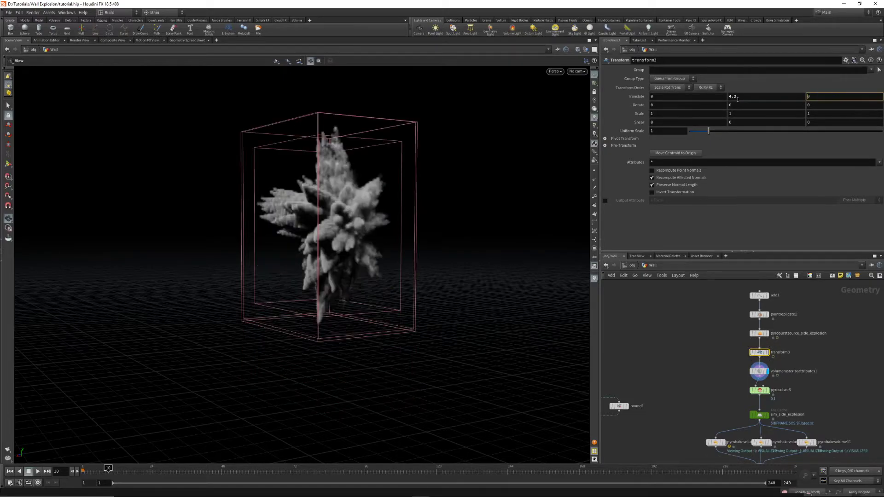
type(".8")
key("Return")
left_click(746, 107)
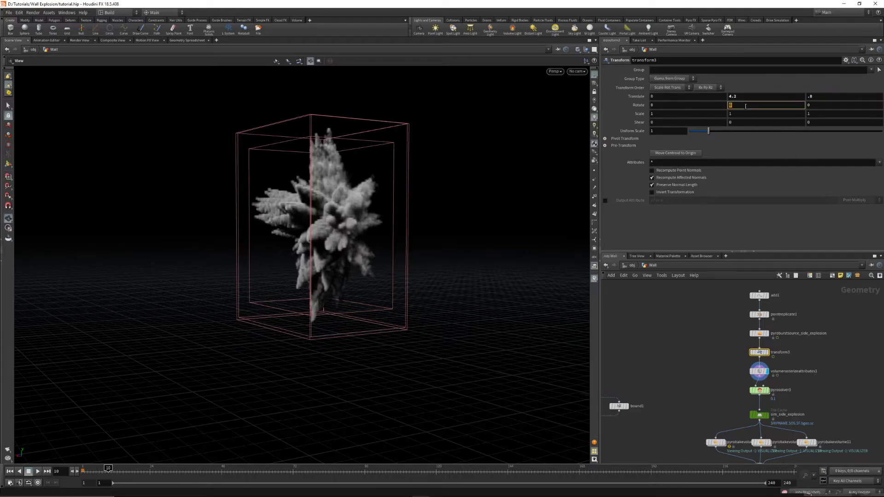
type("90")
key("Return")
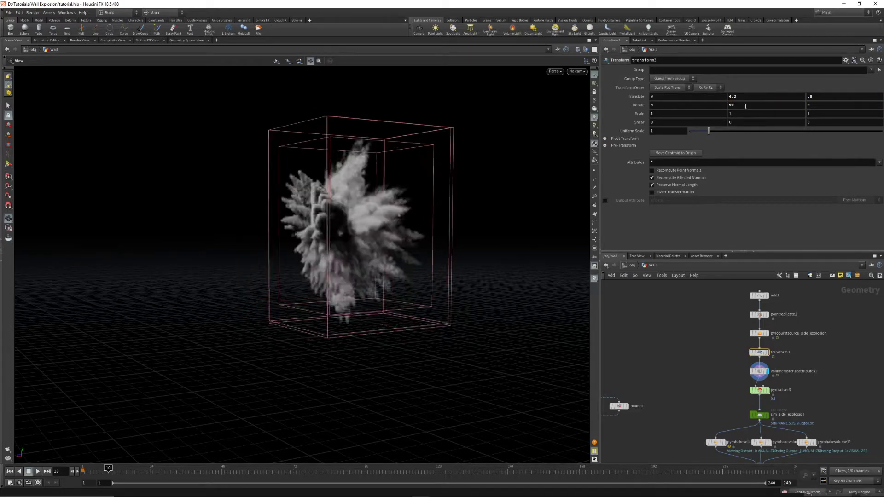
- Show rbdbulletsolver1 as a template and check the moved burst's position and direction against the wall
left_click_drag(433, 225, 421, 259)
middle_click_drag(673, 351, 747, 343)
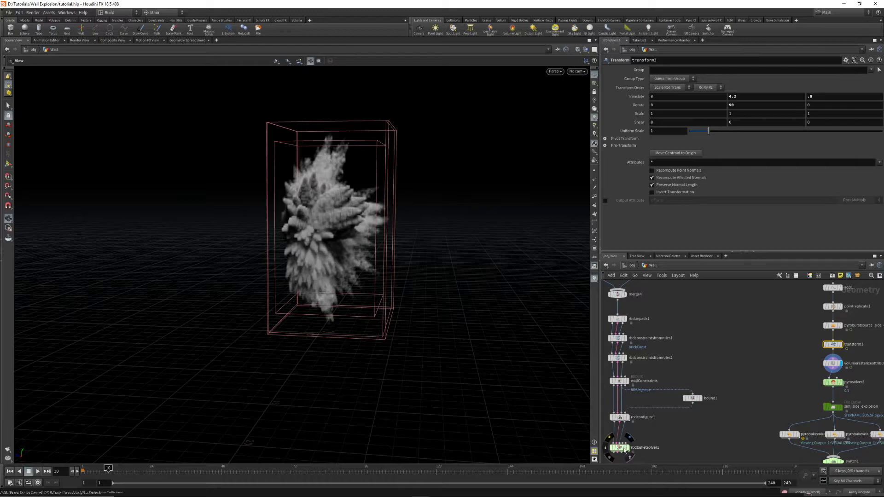
left_click(630, 456)
left_click_drag(389, 327, 367, 160)
left_click_drag(326, 184, 331, 155)
left_click_drag(397, 210, 267, 170)
middle_click_drag(859, 374, 788, 356)
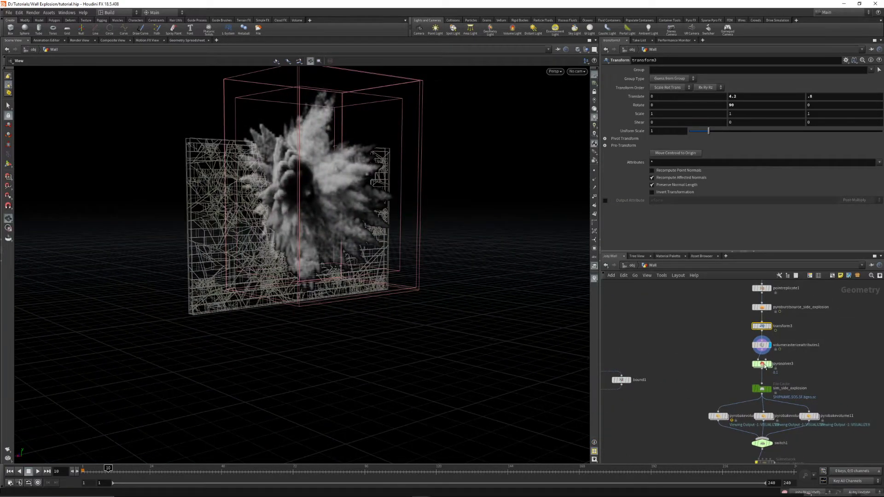
- Set the Initial Size of pyroburstsource_side_explosion to 0.4 and check the burst's scale against the wall
left_click(761, 308)
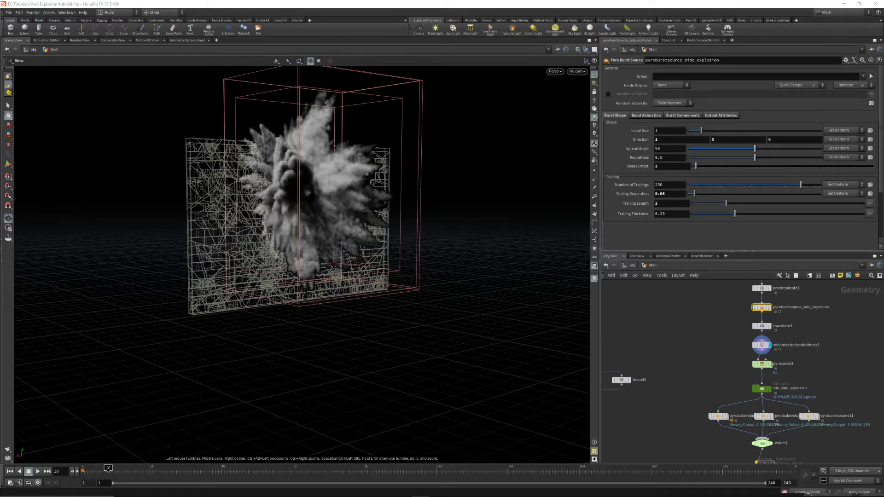
left_click(666, 130)
type(".4")
key("Return")
left_click_drag(322, 198, 339, 181)
scroll(222, 221, "up", 2)
scroll(222, 221, "up", 2)
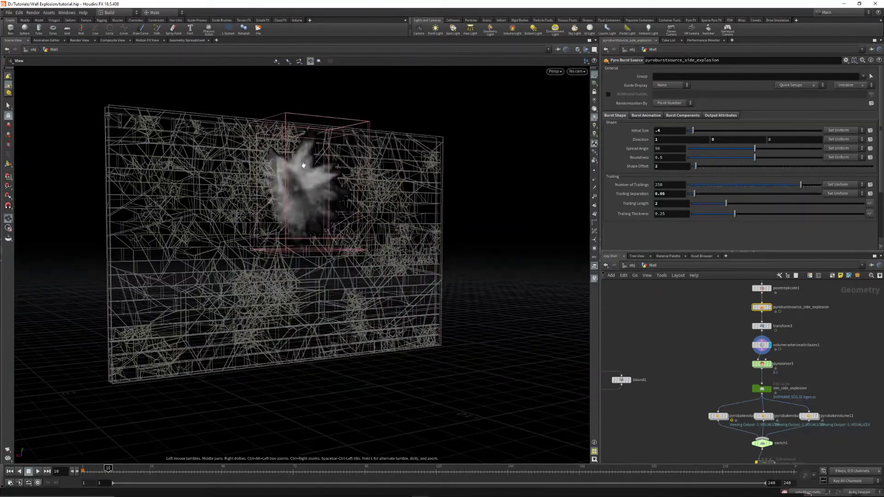
- Scrub the timeline through the first frames to frame 9 to review the burst's growth
left_click_drag(108, 468, 93, 468)
left_click_drag(241, 336, 152, 396)
mouse_move(96, 468)
left_mouse_down()
mouse_move(116, 469)
mouse_move(105, 468)
left_mouse_up()
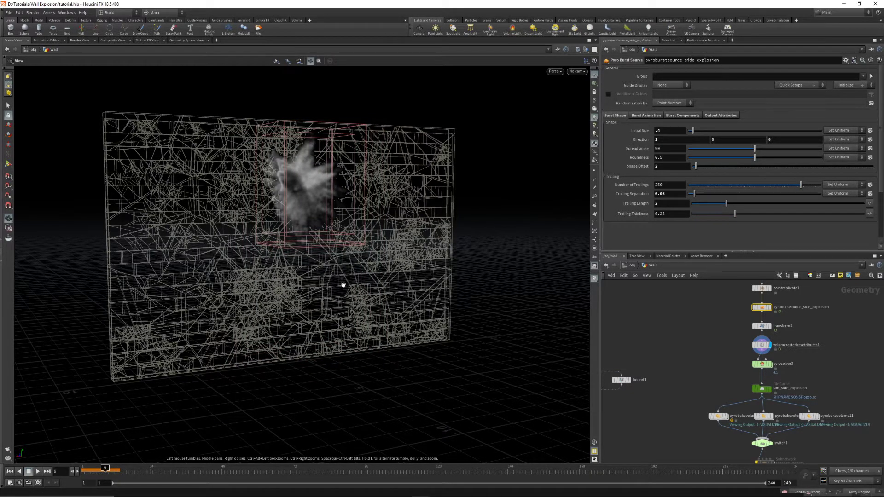
- Delete the sharpen_density and output nodes at the end of the explosion chain
scroll(680, 340, "down", 3)
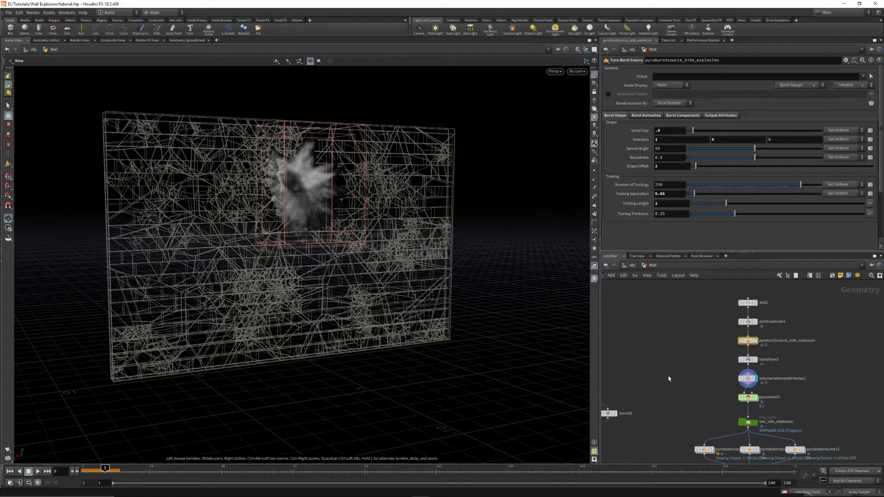
middle_click_drag(653, 374, 654, 336)
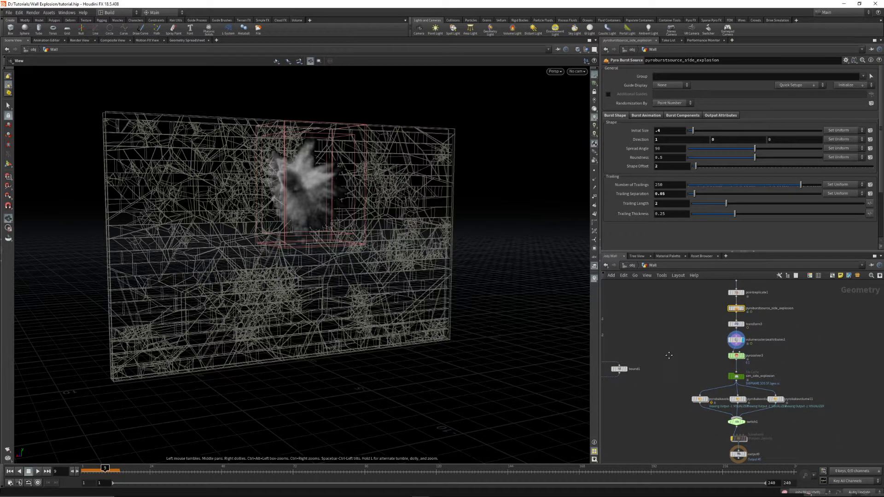
scroll(655, 342, "up", 2)
middle_click_drag(680, 353, 743, 375)
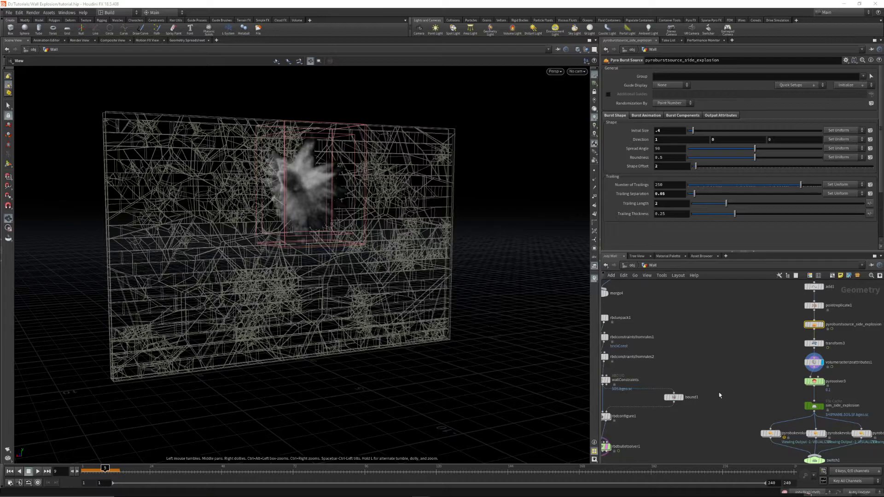
scroll(753, 377, "down", 3)
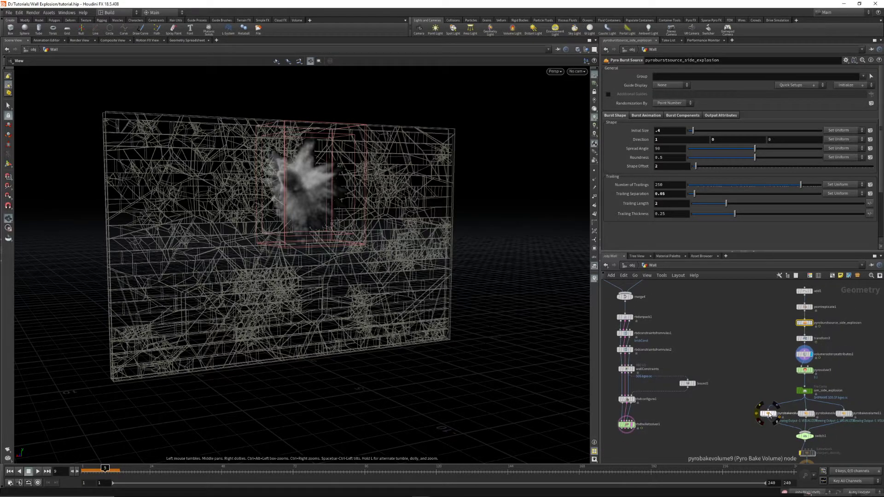
middle_click_drag(742, 401, 667, 344)
left_click_drag(706, 386, 756, 428)
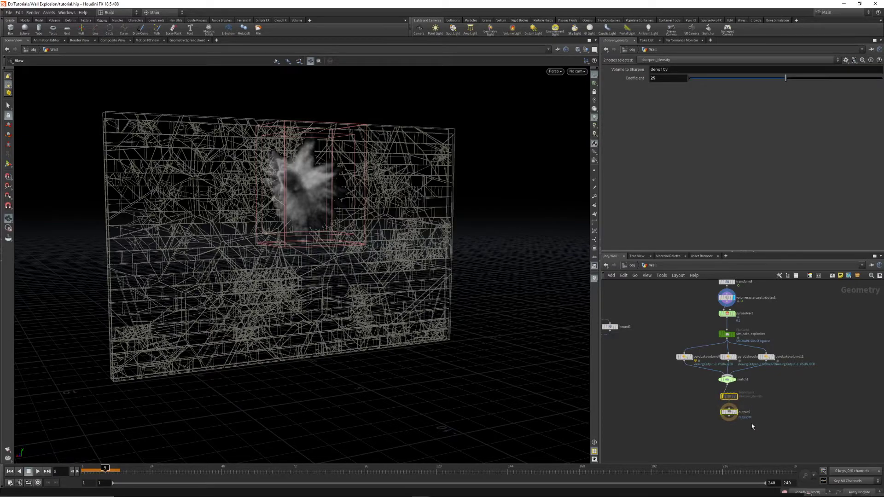
key("Delete")
- Save the scene file and move rbdconfigure1 and rbdbulletsolver1 farther down the network
middle_click_drag(640, 404, 761, 453)
middle_click_drag(759, 380, 717, 381)
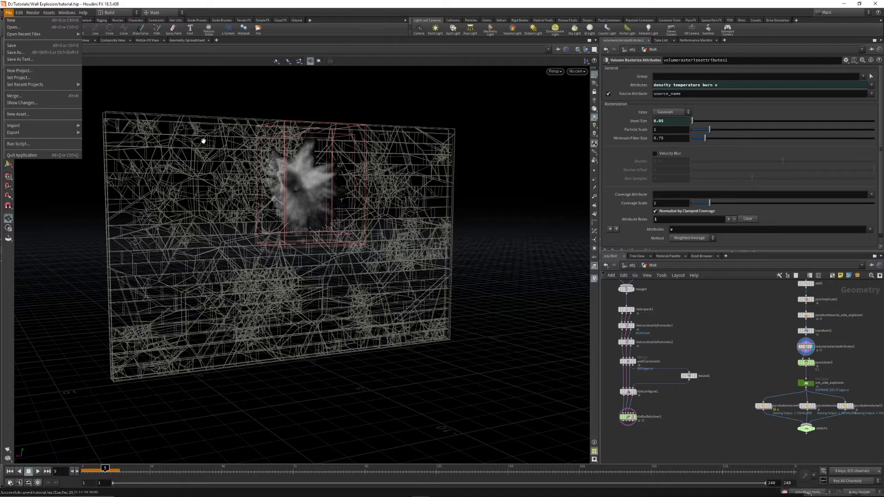
left_click(204, 141)
middle_click_drag(726, 329, 695, 315)
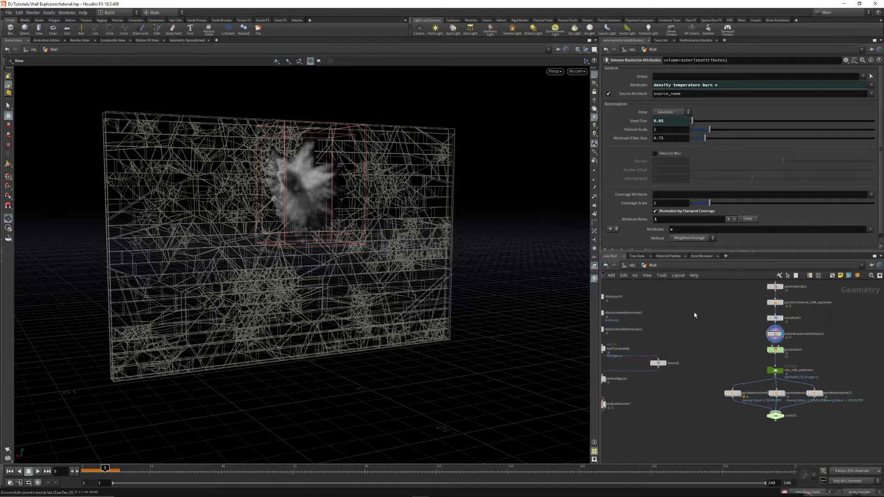
mouse_move(667, 368)
middle_click_drag(678, 402, 721, 346)
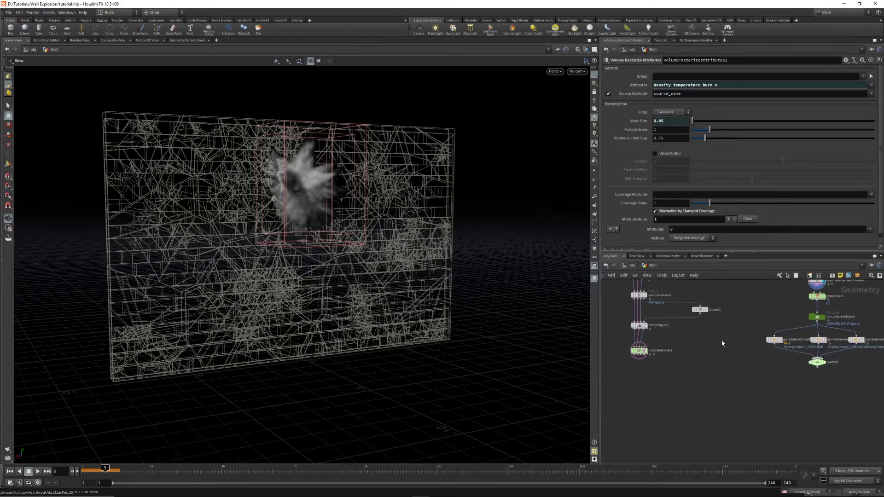
left_click_drag(623, 325, 644, 349)
left_click(691, 347)
middle_click_drag(691, 347, 656, 359)
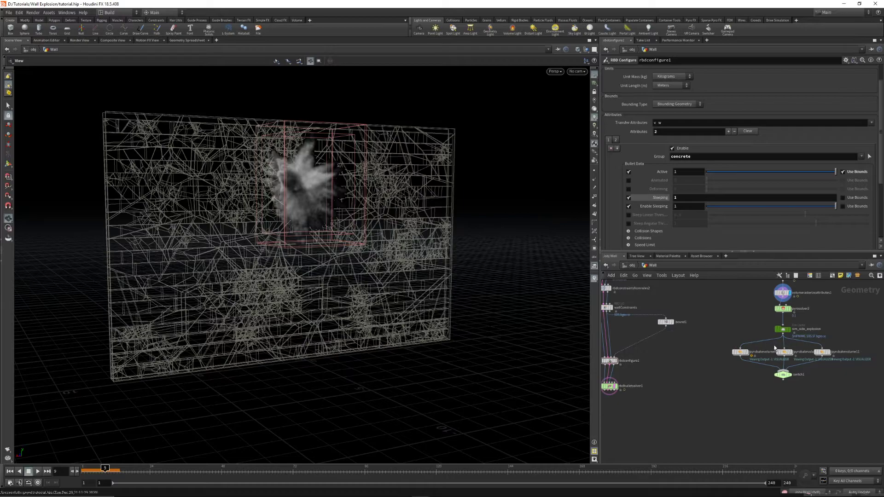
middle_click_drag(644, 377, 749, 340)
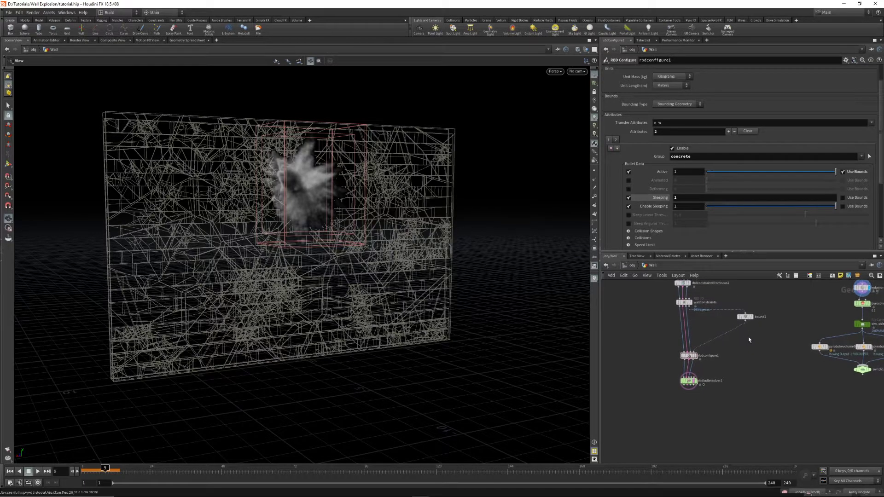
- Hide the wall template and set the Constraint Names in rbdbulletsolver1's breaking thresholds to Glue
left_click(693, 382)
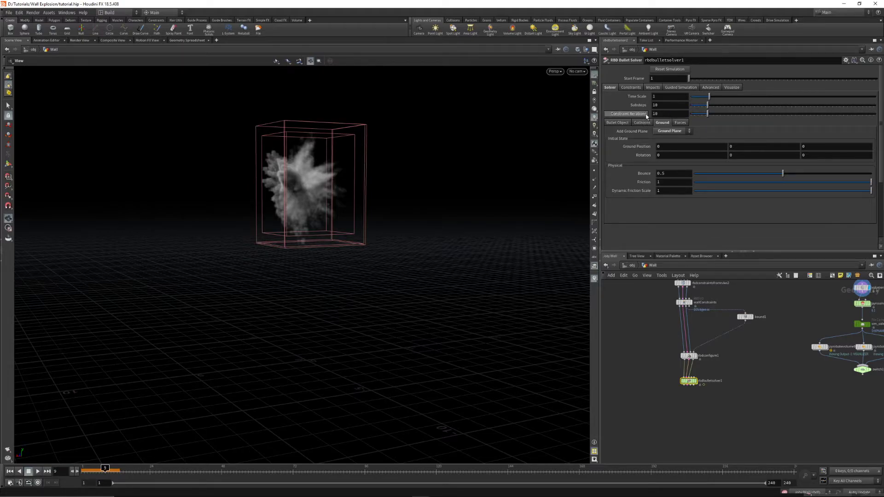
left_click(627, 87)
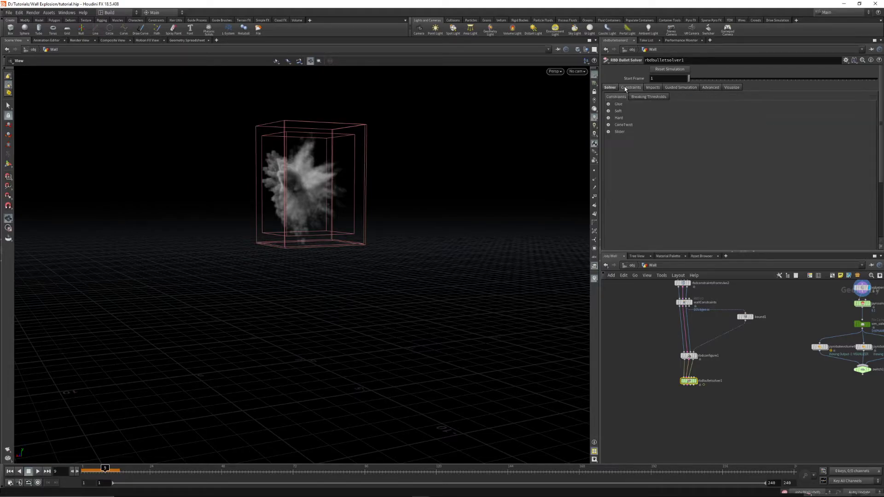
left_click(646, 97)
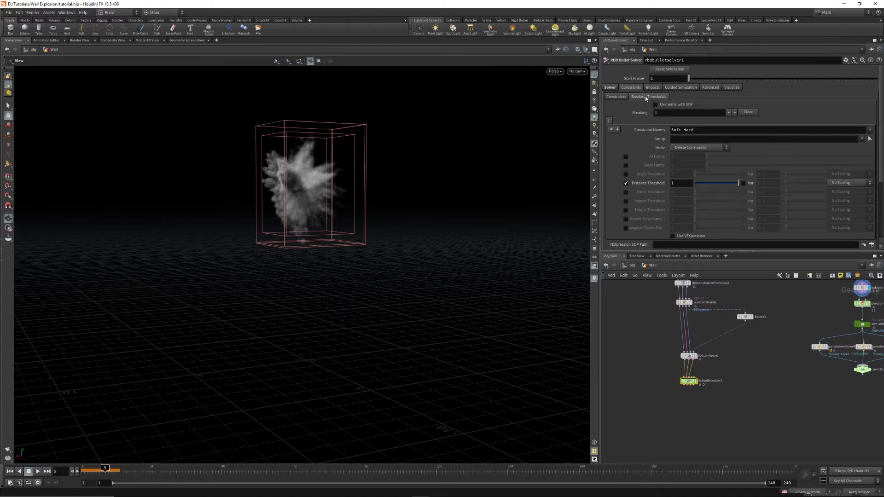
left_click(715, 129)
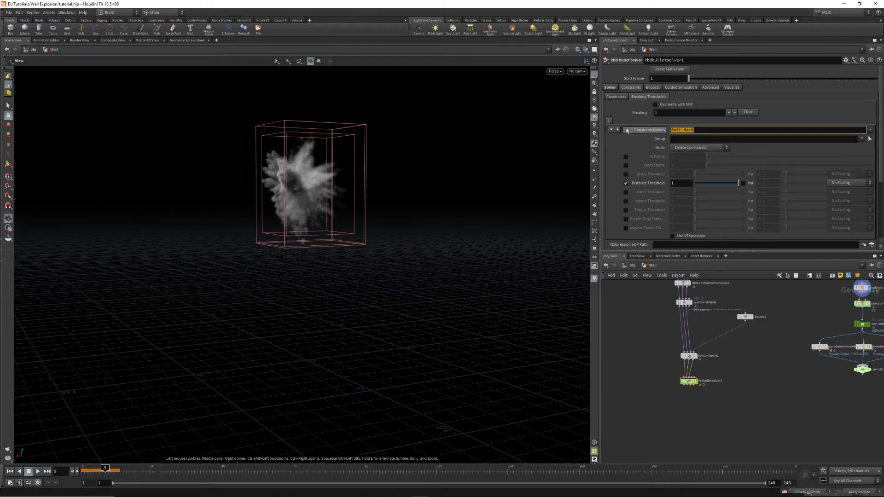
key("BackSpace")
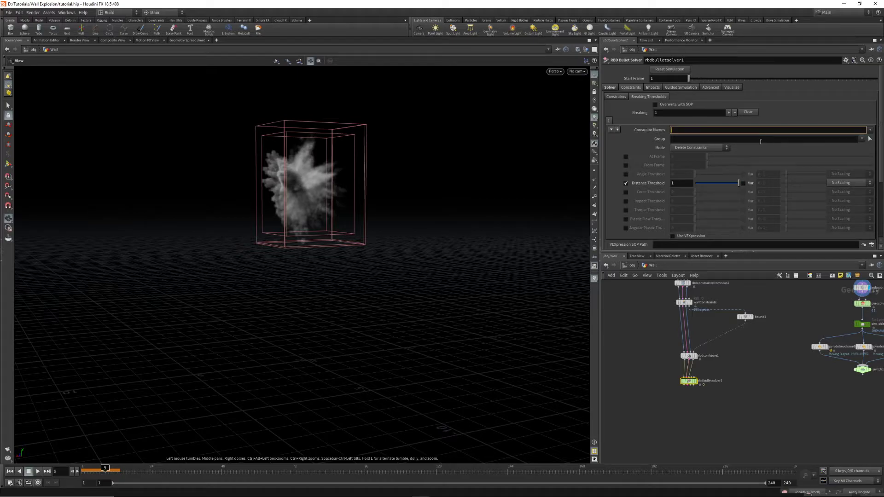
type("Glue")
key("Return")
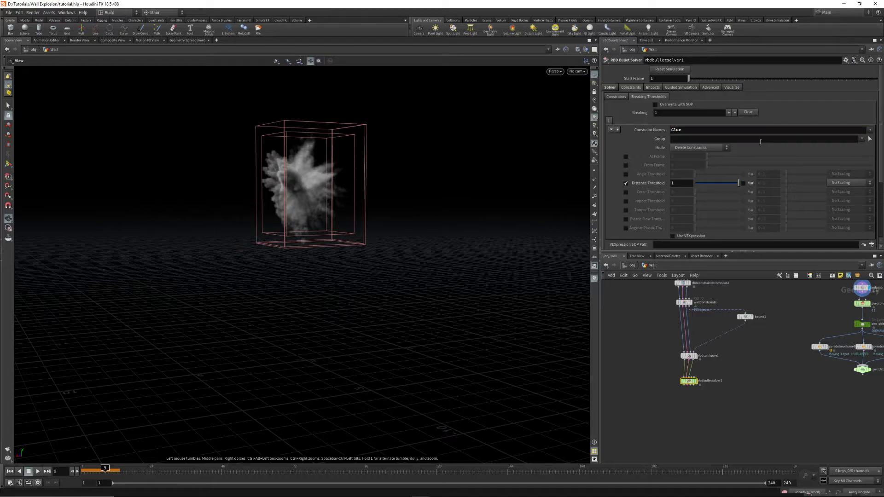
middle_click_drag(692, 298, 694, 368)
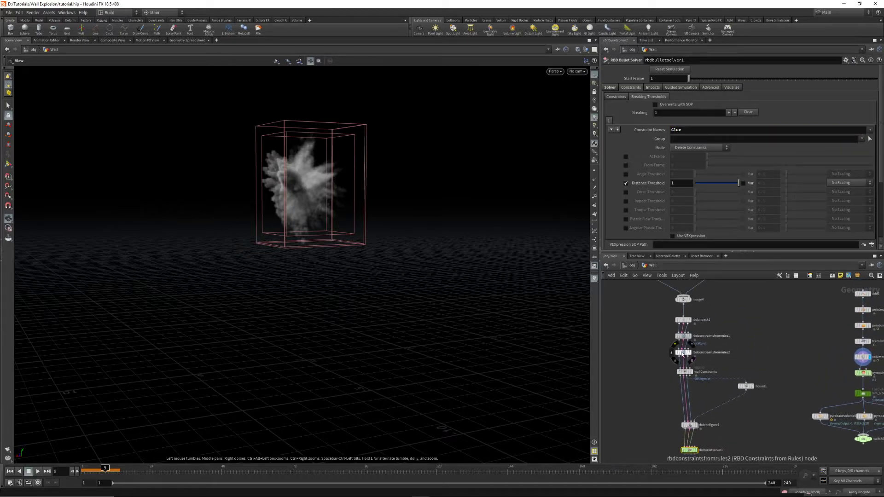
- Review the settings of rbdconstraintsfromrules1, rbdconstraintsfromrules2 and wallConstraints and the nodes around them in the wall chain
left_click(684, 352)
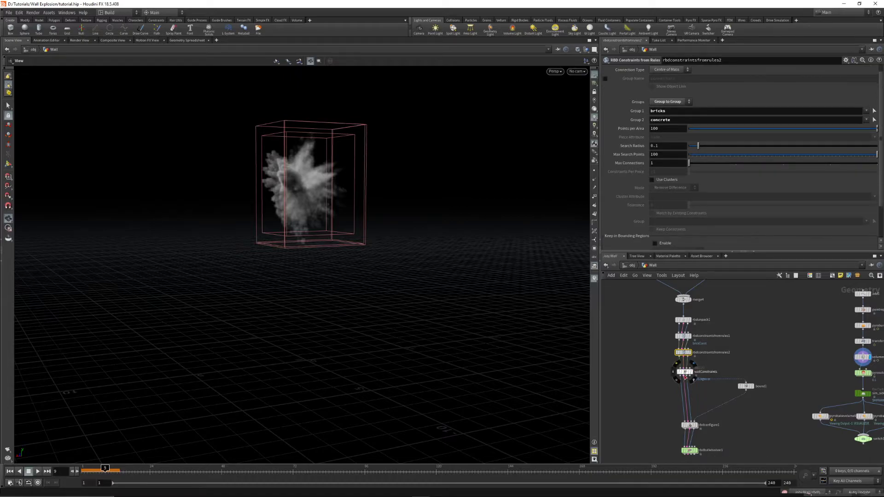
left_click(684, 371)
scroll(681, 328, "up", 2)
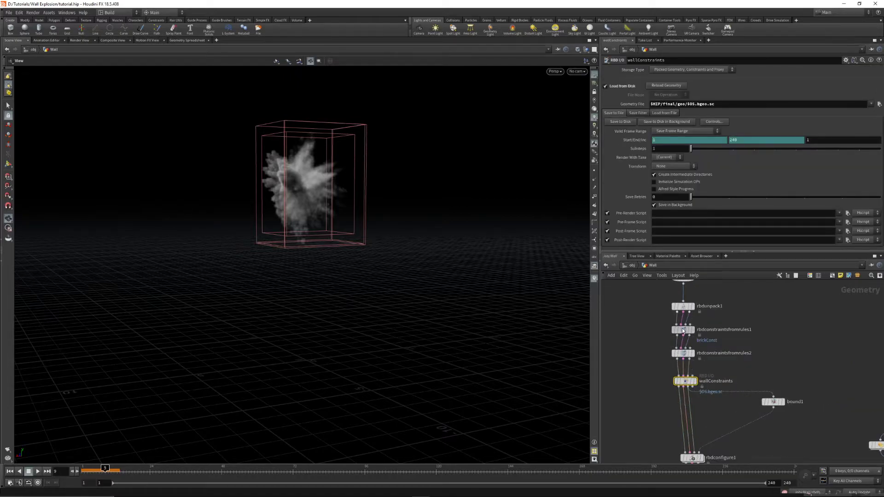
left_click(681, 328)
scroll(709, 319, "up", 2)
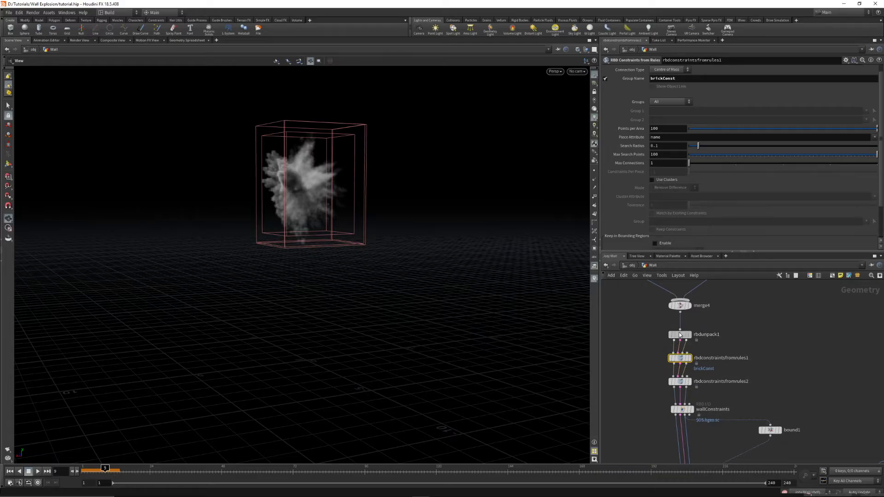
scroll(681, 335, "down", 3)
left_click(629, 313)
scroll(643, 296, "up", 2)
middle_click_drag(664, 294, 643, 297)
left_click(651, 334)
scroll(682, 426, "down", 3)
middle_click_drag(678, 443, 687, 349)
scroll(682, 388, "up", 3)
- Examine the concrete group's bullet data and physical attributes in rbdconfigure1 and its outputs to the solver
left_click(660, 397)
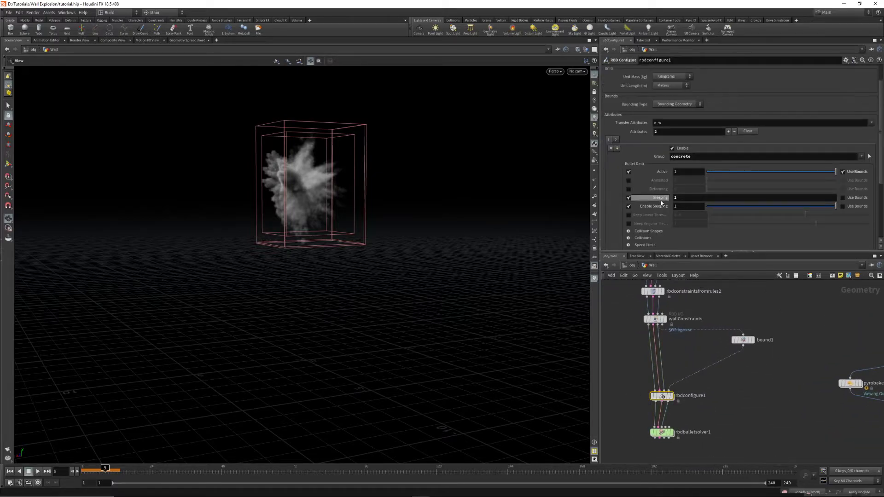
scroll(662, 203, "down", 5)
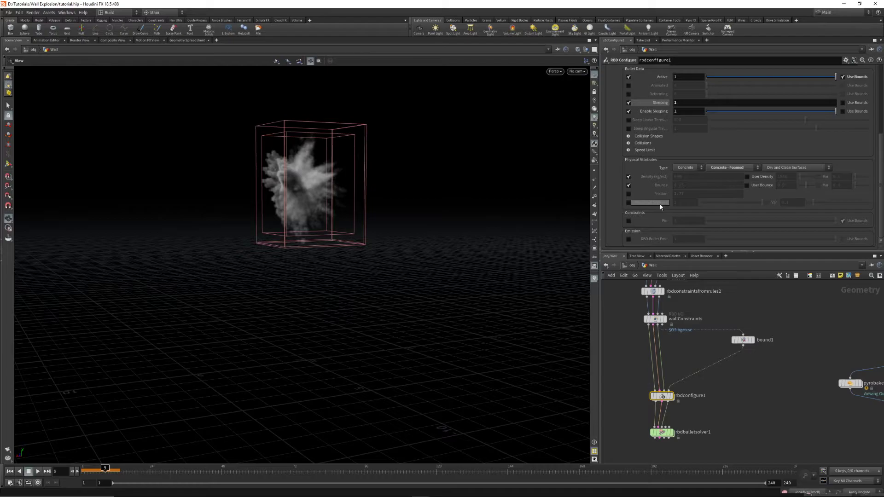
scroll(660, 207, "up", 6)
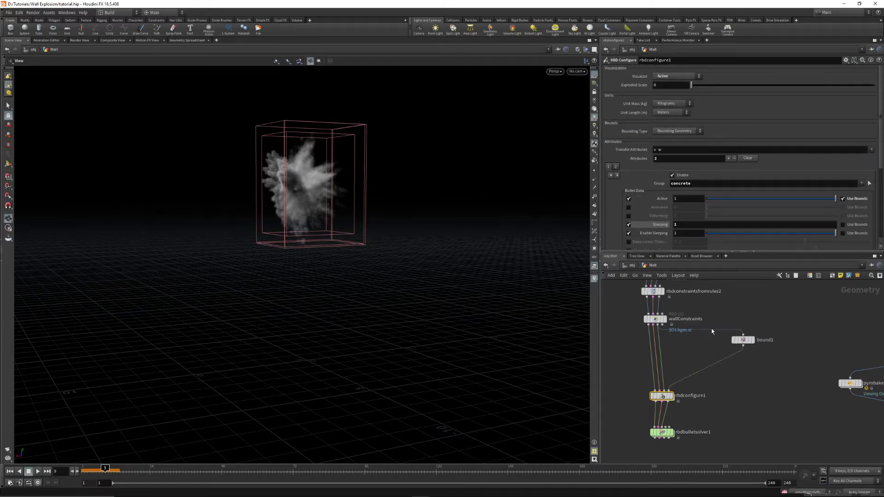
middle_click_drag(750, 405, 746, 341)
left_click(712, 407)
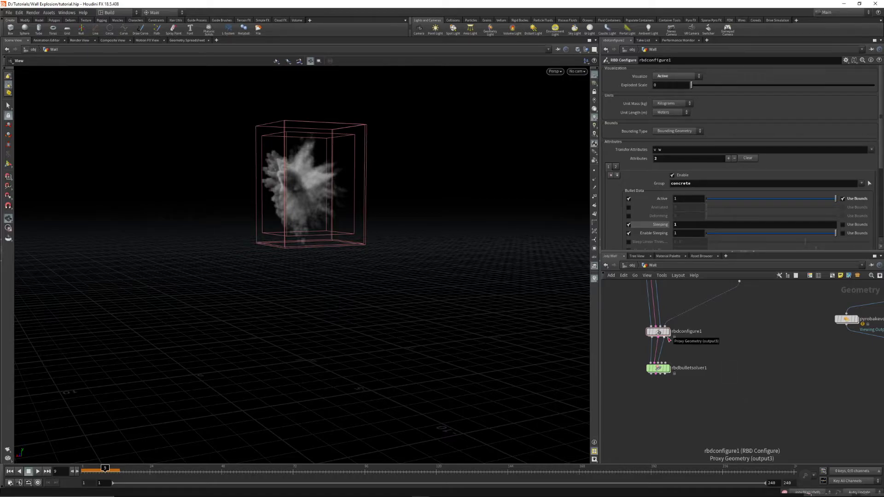
mouse_move(657, 333)
left_mouse_down()
mouse_move(662, 318)
mouse_move(657, 336)
left_mouse_up()
middle_click_drag(718, 337, 713, 387)
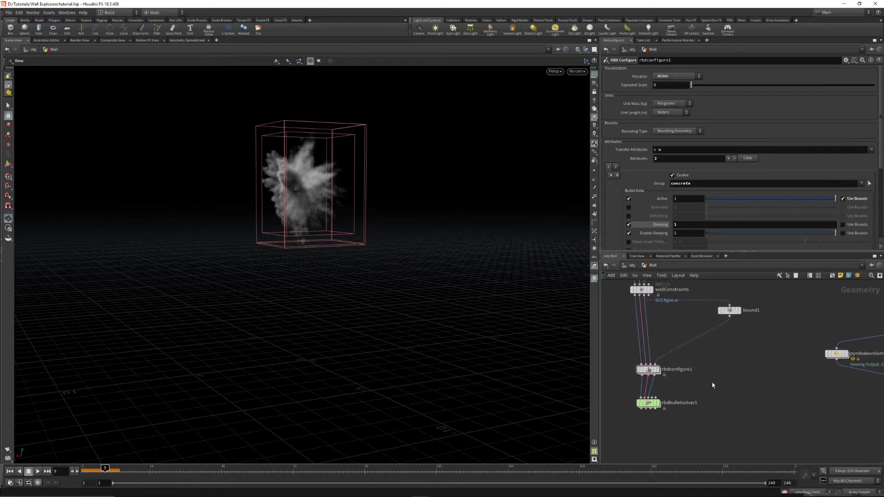
left_click_drag(649, 369, 650, 372)
- Enable Add Drag and Add Drag Spin among the forces of rbdbulletsolver1
left_click(648, 403)
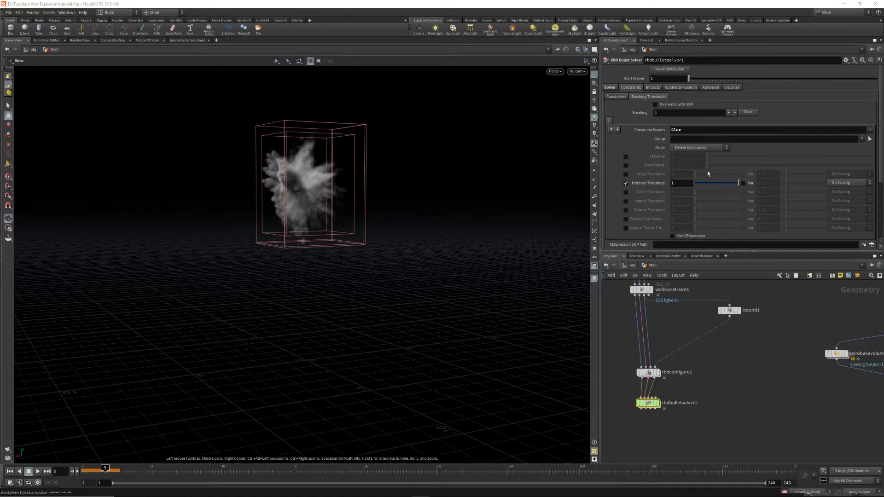
left_click(610, 87)
left_click(680, 123)
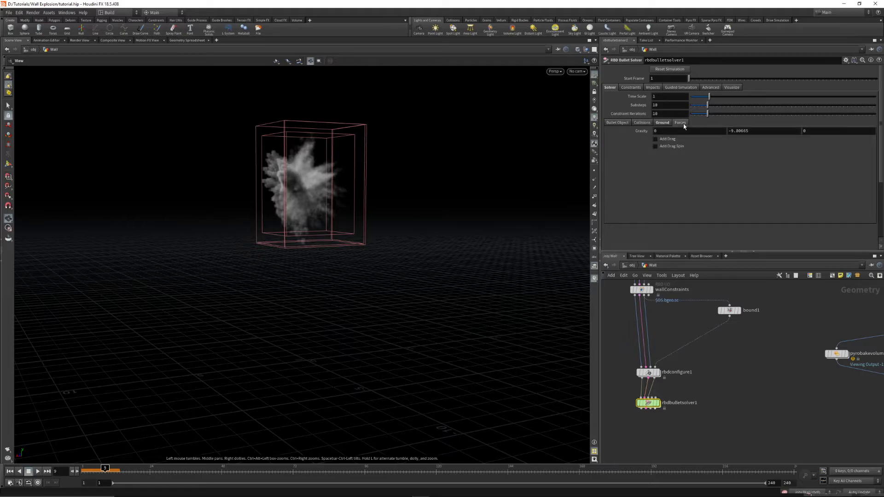
left_click(656, 140)
left_click(656, 188)
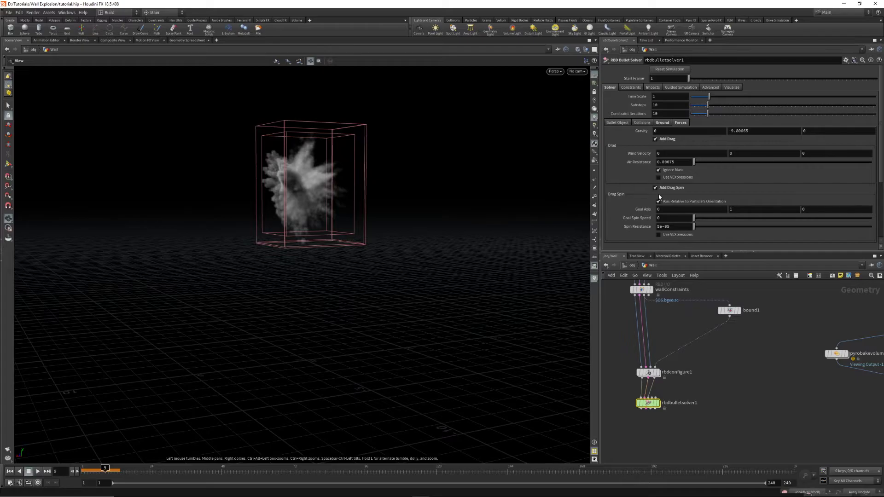
left_click(9, 217)
- Add v to the attributes that rbdbulletsolver1 overwrites from SOPs, after __pin
left_click(627, 123)
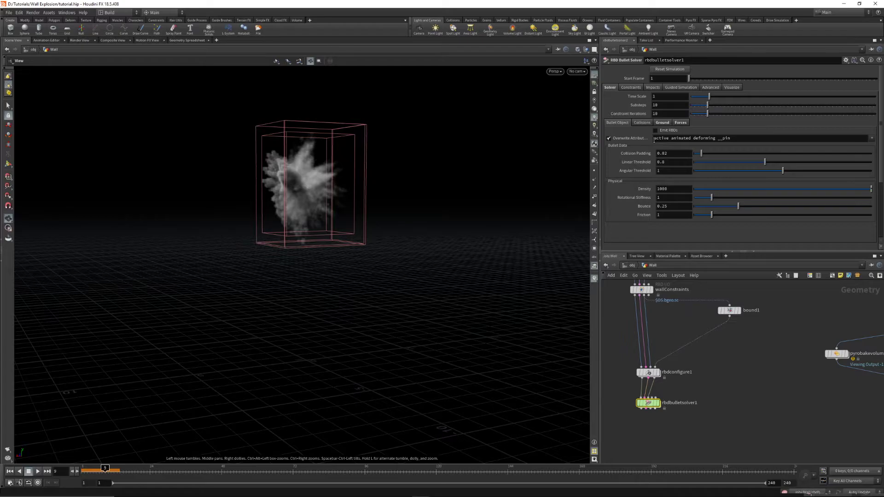
left_click(752, 138)
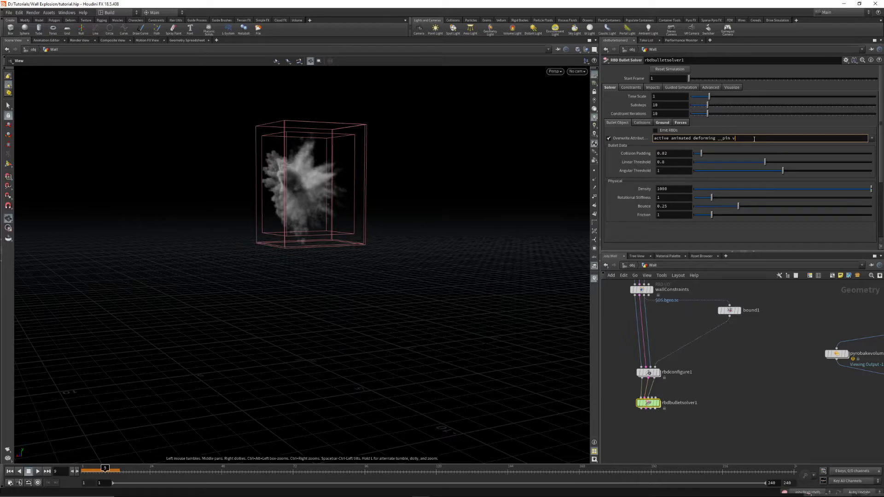
key("Return")
middle_click_drag(748, 357, 723, 379)
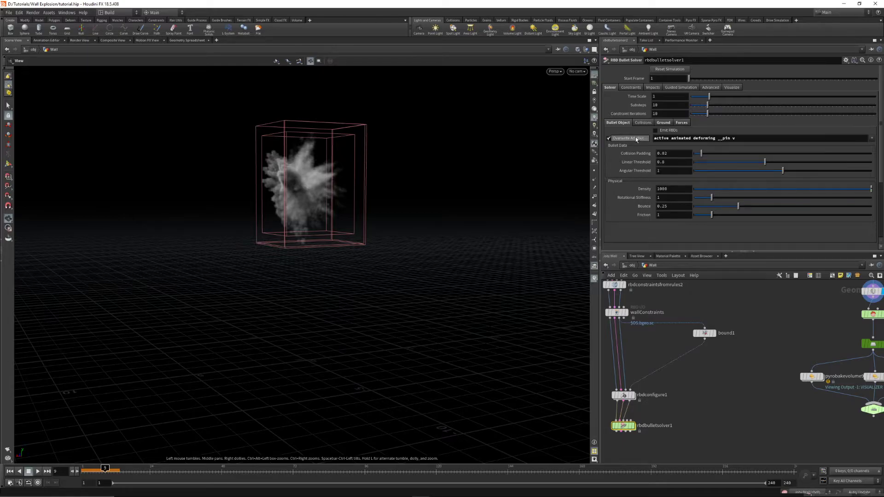
middle_click_drag(721, 371, 700, 386)
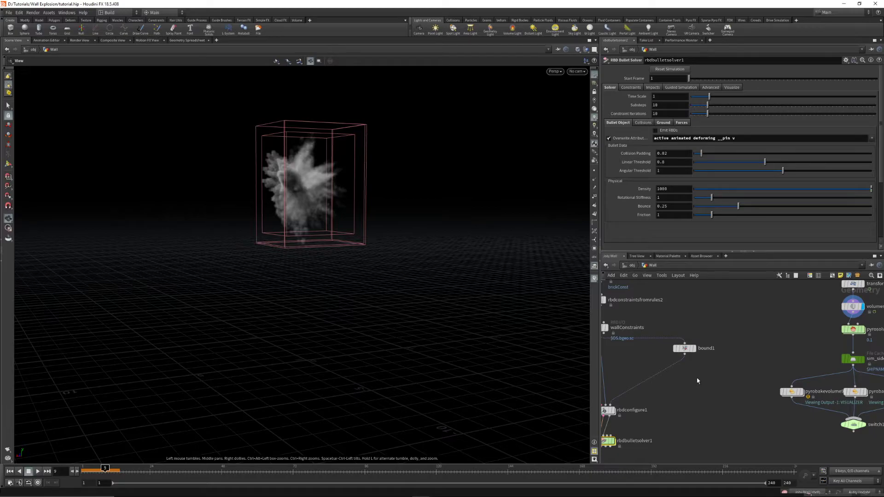
middle_click_drag(687, 382, 720, 380)
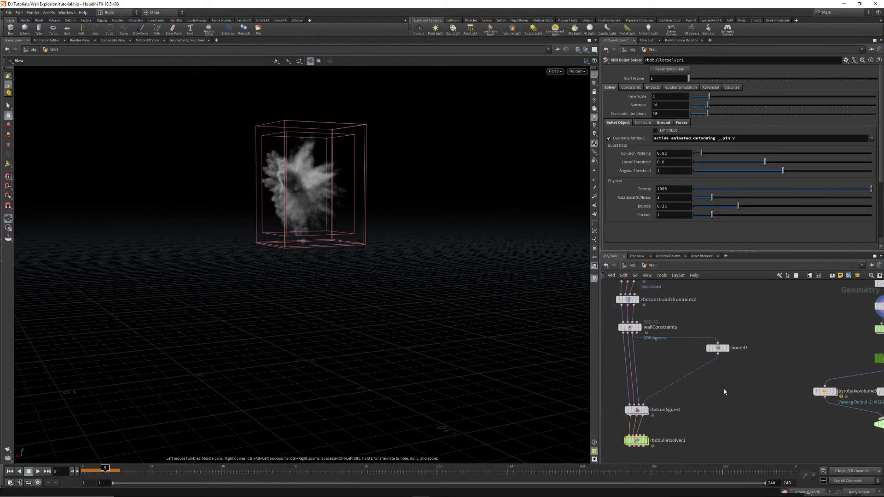
left_click(735, 138)
- Move rbdbulletsolver1 farther below rbdconfigure1 and add an Attribute Transfer node fed by rbdconfigure1's proxy geometry
left_click_drag(748, 385, 763, 395)
middle_click_drag(712, 396, 709, 382)
middle_click_drag(674, 443, 688, 359)
left_click_drag(650, 345, 644, 395)
key("Tab")
type("att")
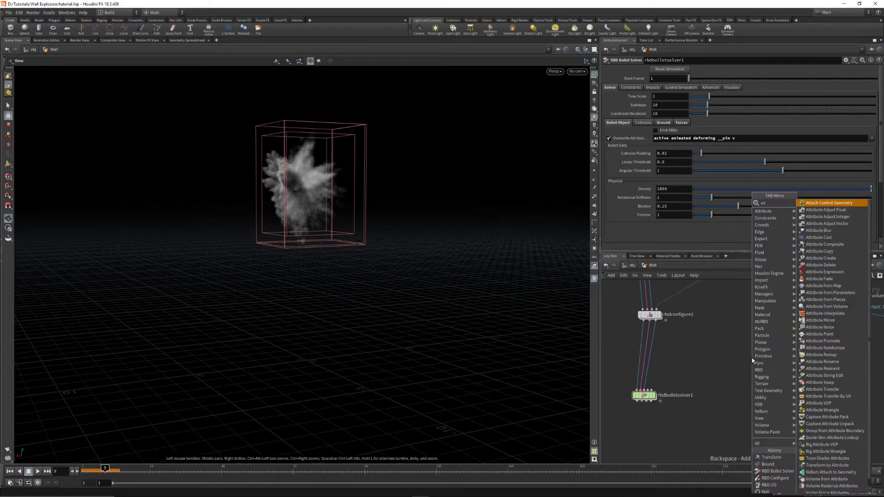
type("ribute ran")
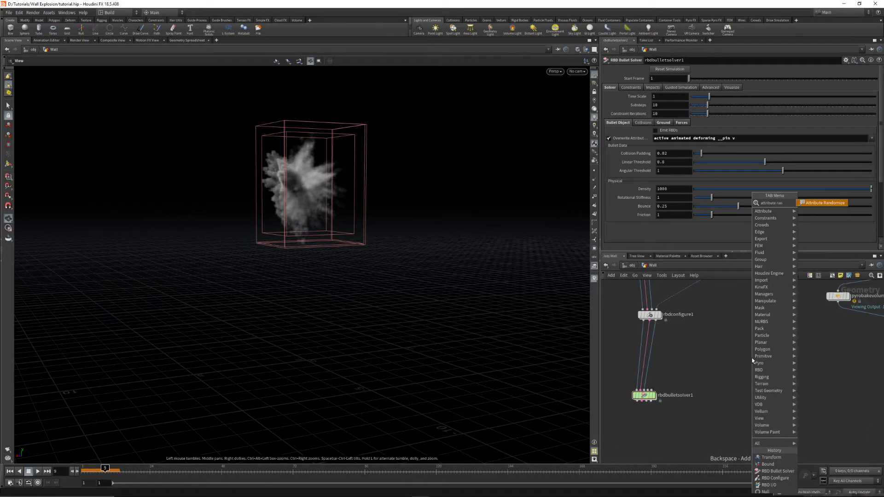
key("Return")
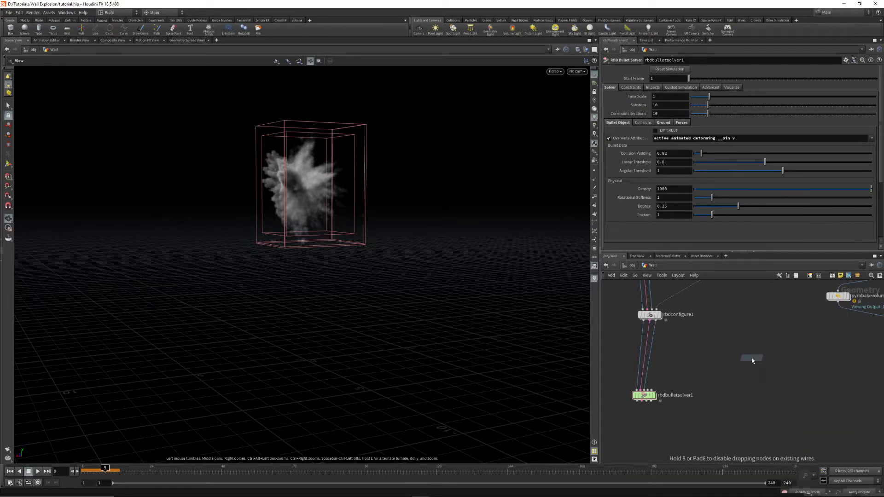
left_click(711, 375)
left_click_drag(656, 322, 723, 371)
- Add a Point Wrangle fed by the output of transform3 in the side explosion chain
scroll(778, 376, "down", 1)
middle_click_drag(779, 375, 732, 363)
middle_click_drag(748, 333, 735, 415)
scroll(755, 360, "up", 1)
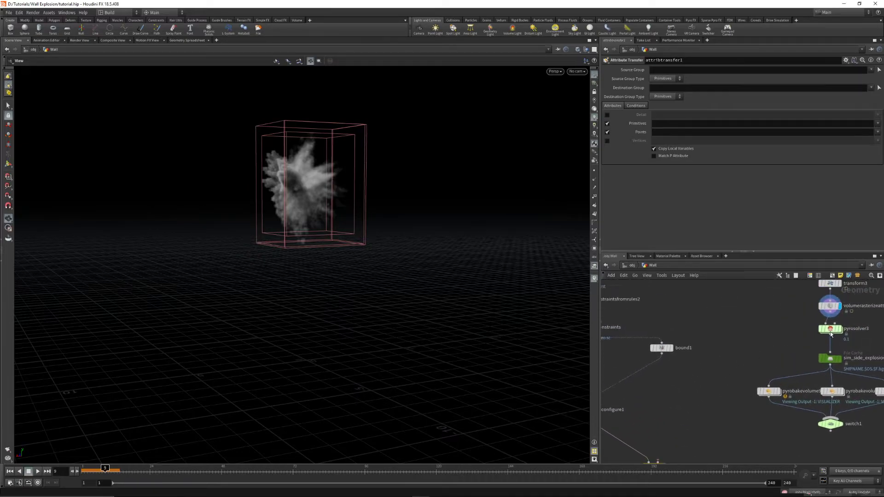
middle_click_drag(831, 334, 800, 373)
left_click_drag(799, 329, 689, 409)
type("poi")
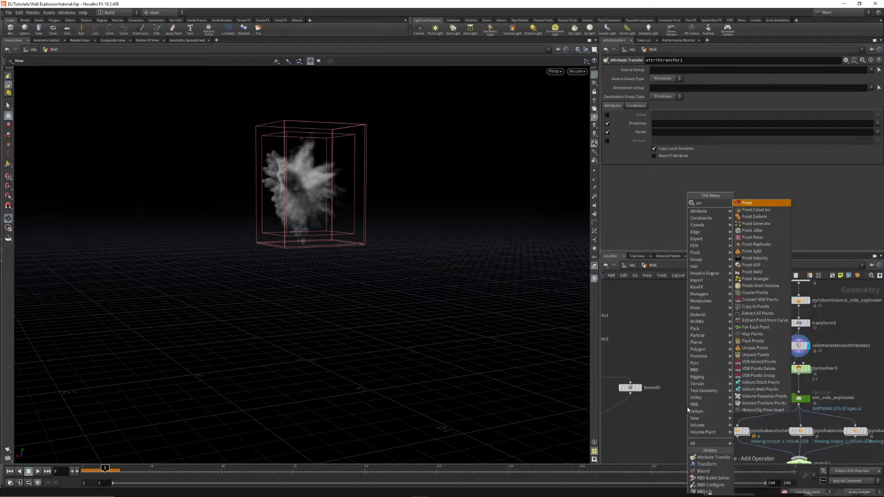
type("ntwr")
key("Return")
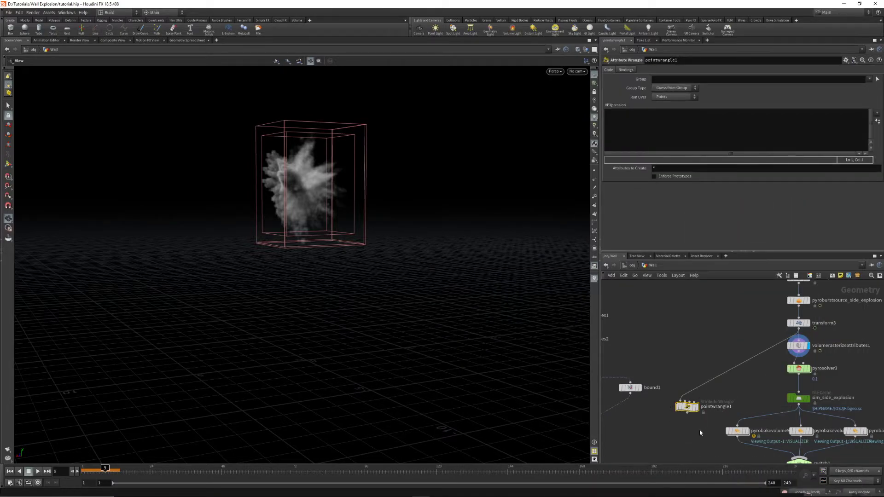
- Connect pointwrangle1 to attribtransfer1's second input and wire the transfer's output into rbdbulletsolver1
middle_click_drag(701, 430, 722, 309)
left_click_drag(721, 311, 642, 393)
middle_click_drag(656, 415, 739, 380)
left_click_drag(725, 363, 649, 402)
middle_click_drag(718, 407, 710, 416)
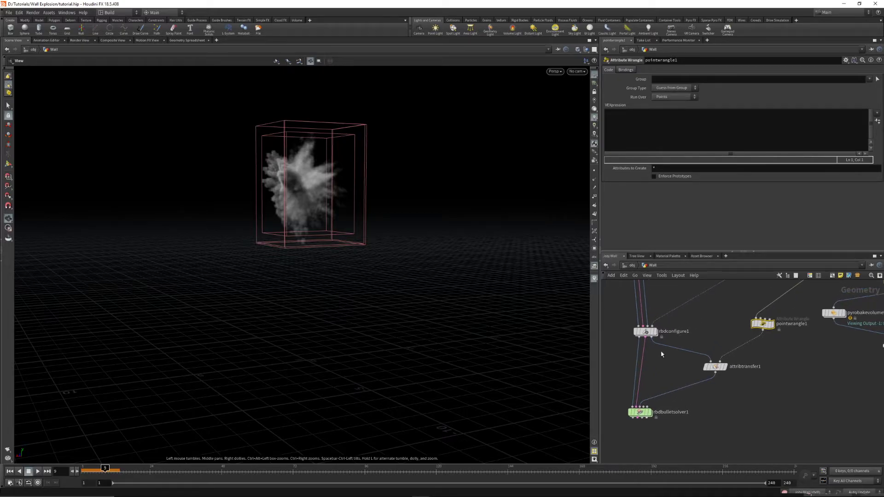
- Review rbdconfigure1, attribtransfer1 and rbdbulletsolver1 and how the explosion source connects to them
left_click(646, 332)
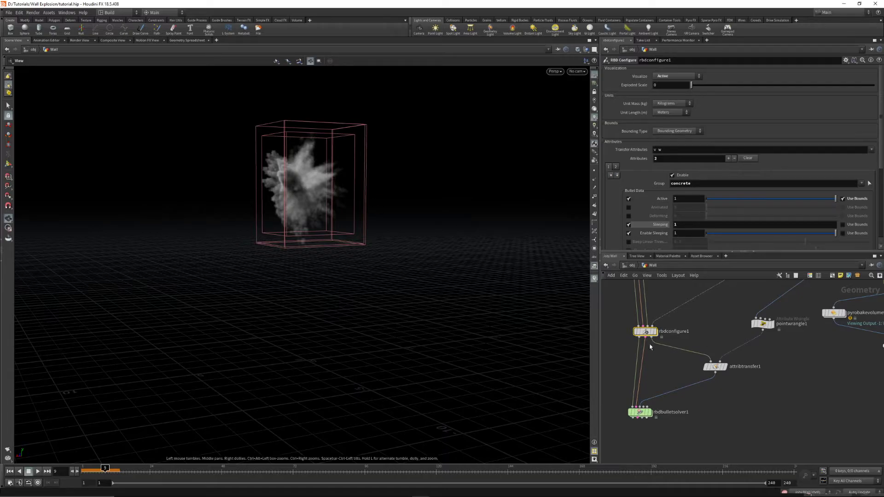
mouse_move(653, 332)
middle_click_drag(652, 333, 633, 339)
left_click(697, 374)
middle_click_drag(838, 299, 728, 389)
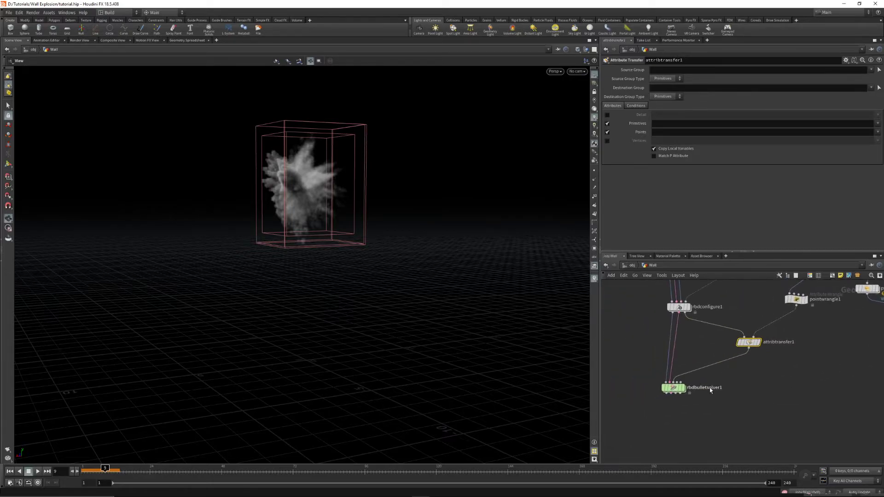
left_click(672, 387)
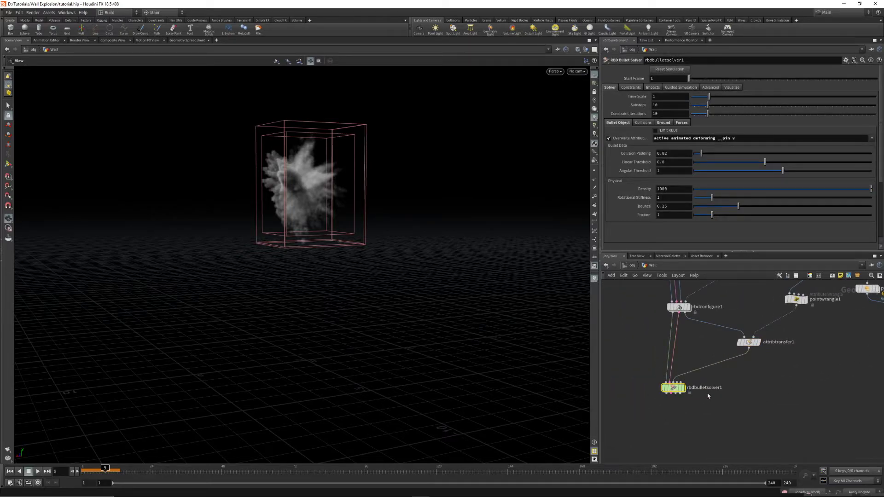
middle_click_drag(762, 382, 710, 426)
scroll(741, 394, "down", 1)
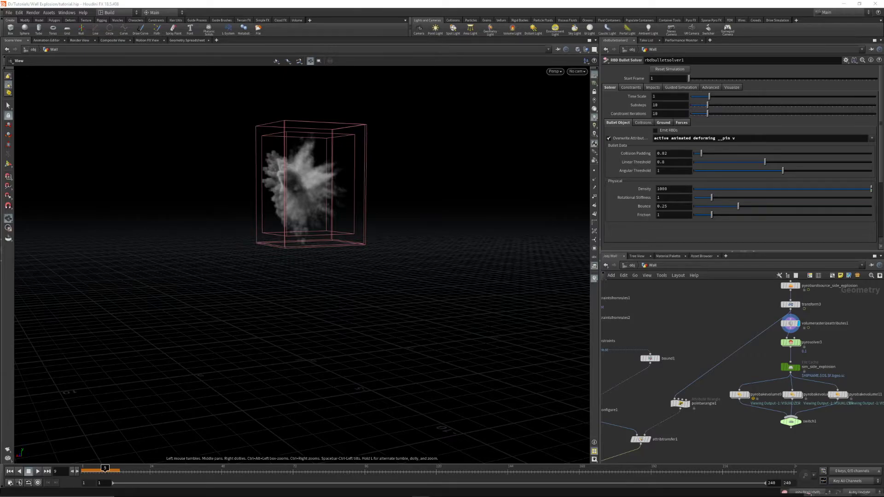
- Add a Null below rbdbulletsolver1, fed by the solver's constraint output
middle_click_drag(702, 423, 780, 323)
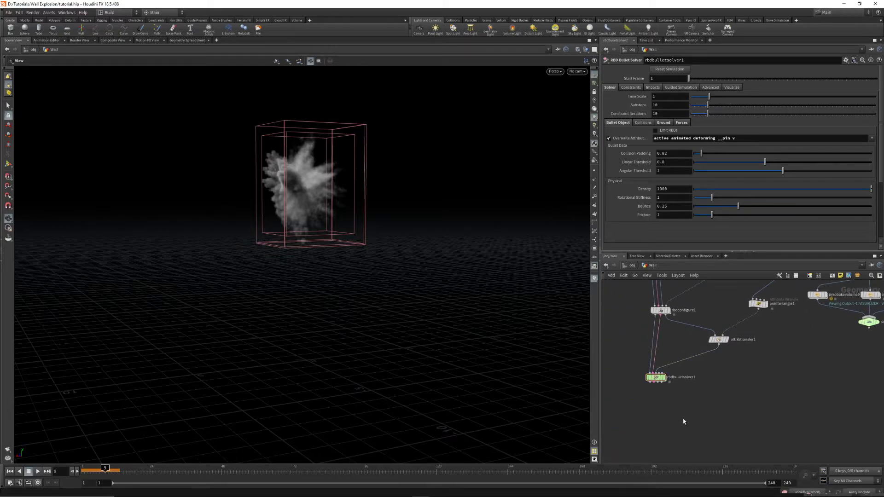
key("Tab")
type("null")
key("Return")
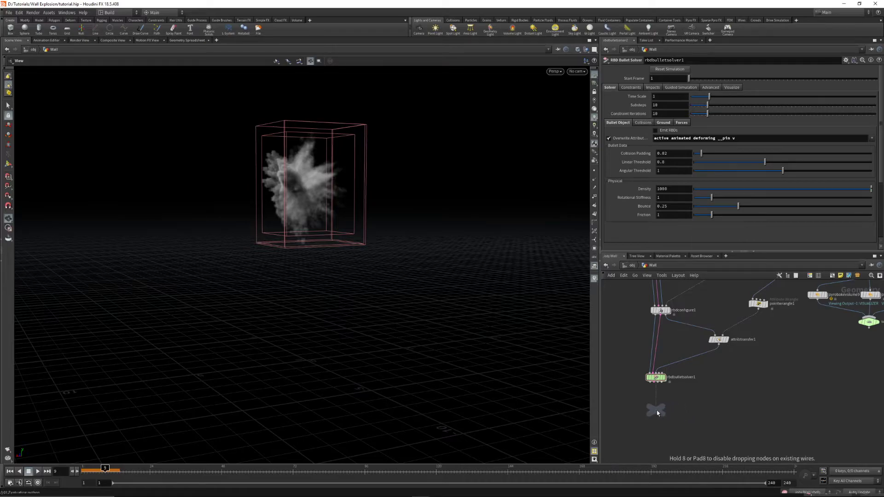
left_click(657, 413)
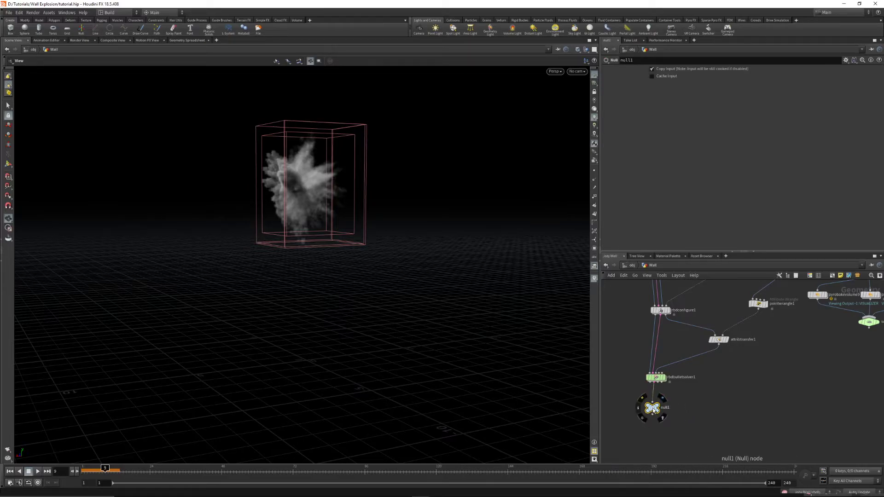
- Open the geometry spreadsheet of null1 in an enlarged window and show its primitive attributes
right_click(653, 410)
left_click(671, 424)
left_click_drag(638, 367, 341, 224)
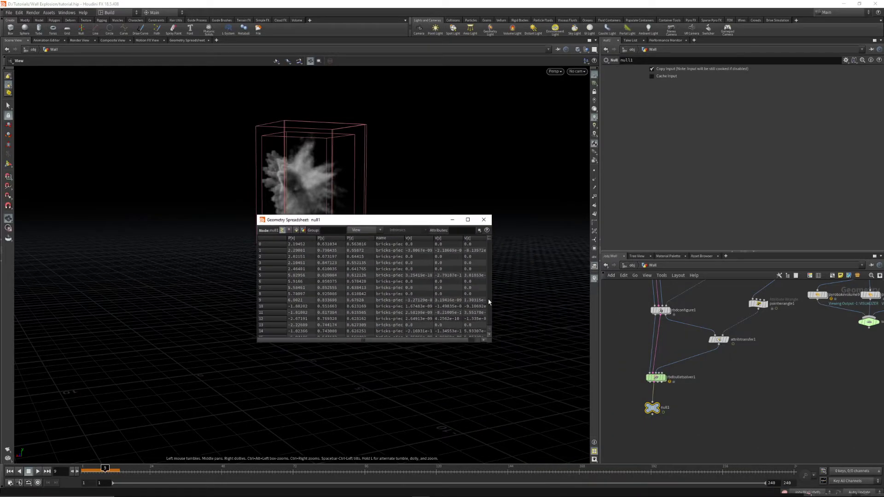
left_click_drag(490, 341, 674, 405)
left_click(354, 230)
- Examine the force, impact and strength values of the glue constraints in the spreadsheet
scroll(386, 249, "down", 14)
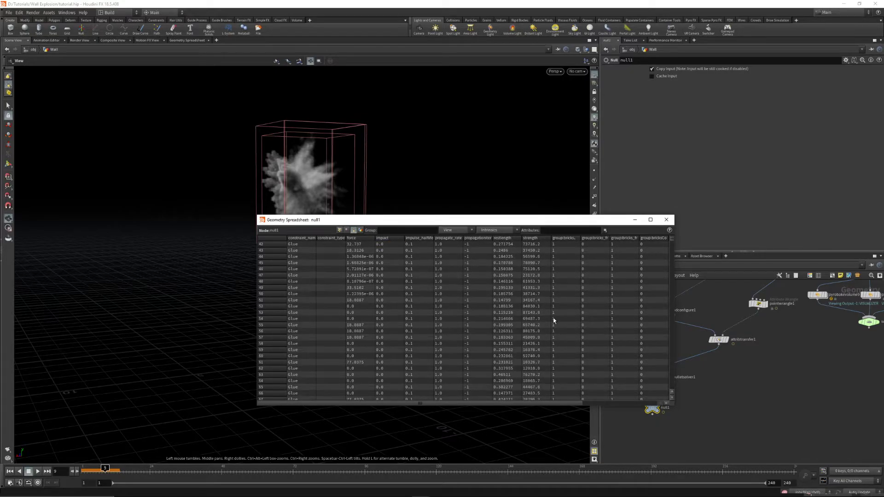
scroll(389, 271, "down", 6)
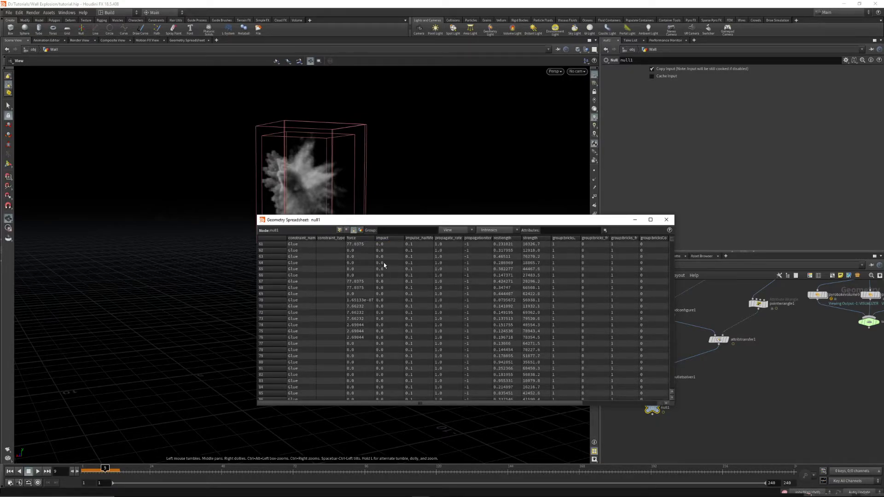
left_click(389, 263)
mouse_move(674, 244)
left_mouse_down()
mouse_move(676, 272)
mouse_move(680, 232)
left_mouse_up()
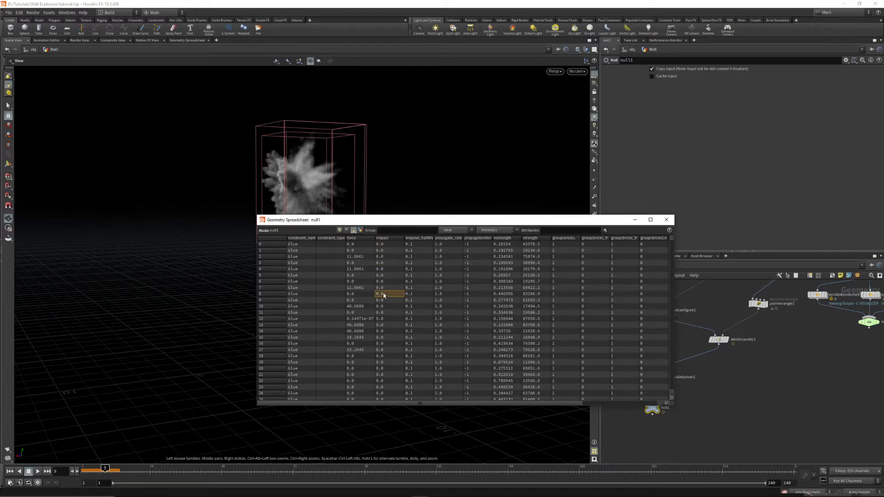
left_click_drag(764, 373, 835, 389)
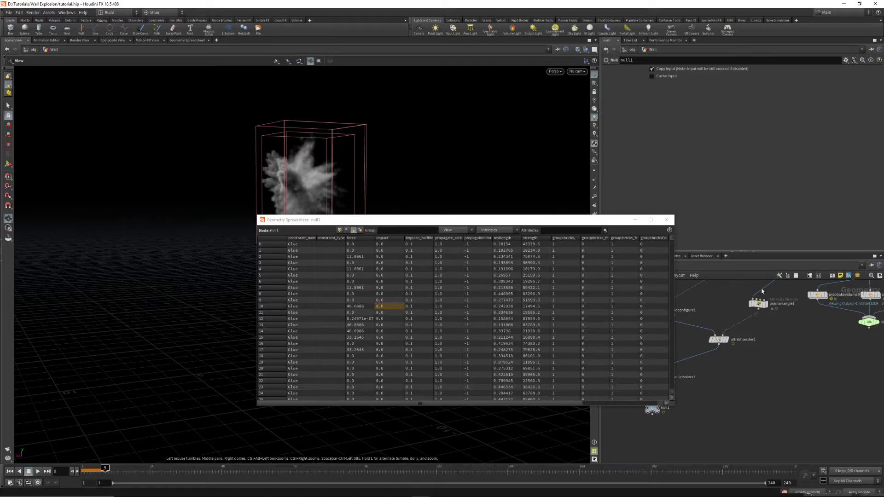
- Close the geometry spreadsheet and delete null1 from below rbdbulletsolver1
left_click(671, 220)
key("Delete")
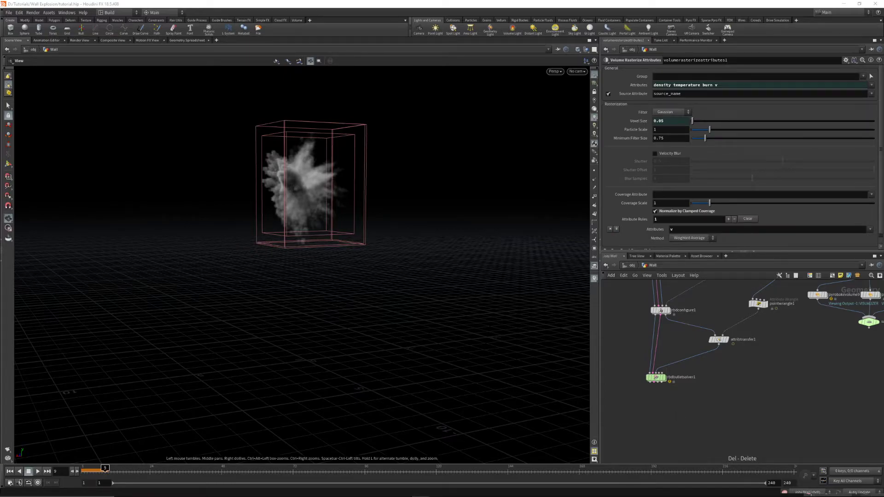
- Write the VEX expression f@impact = length(v@v); in pointwrangle1 to store the velocity's length as an impact attribute
middle_click_drag(758, 303, 714, 353)
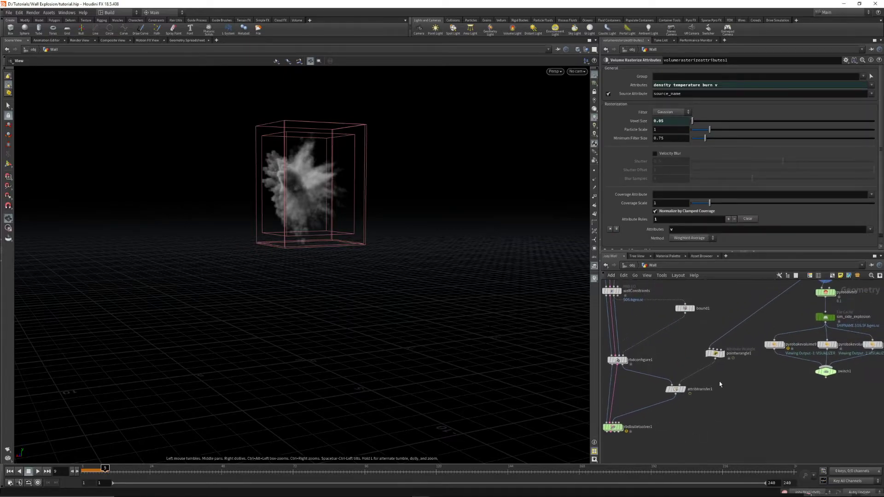
left_click(717, 354)
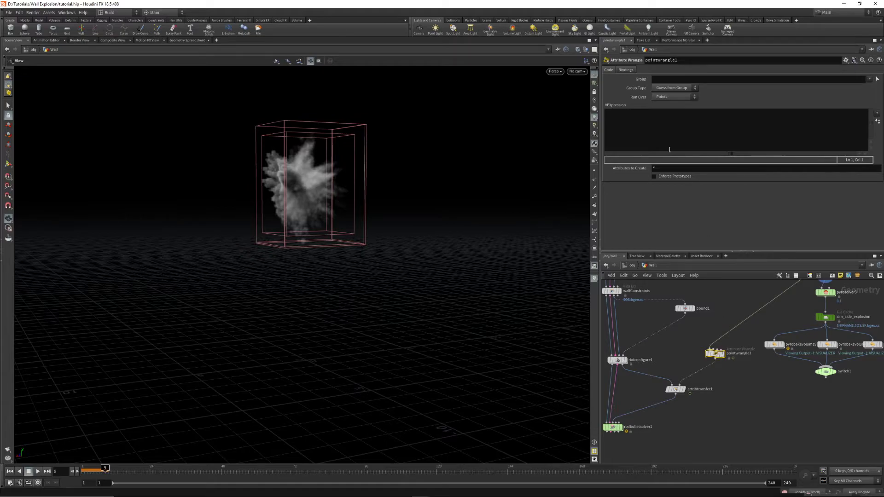
left_click(660, 120)
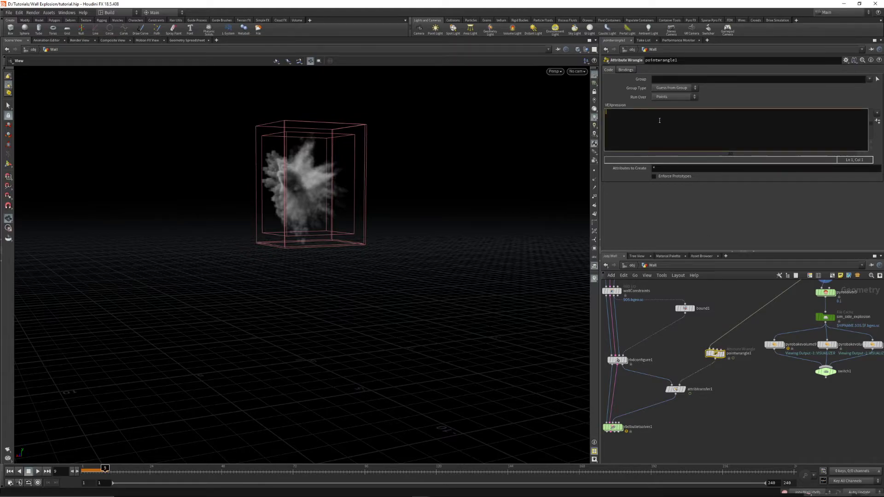
type("f@impact")
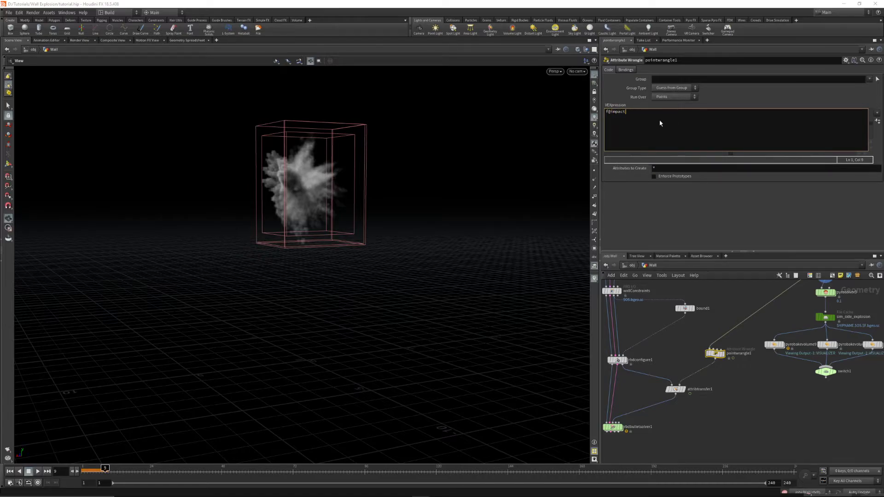
middle_click_drag(759, 347, 744, 409)
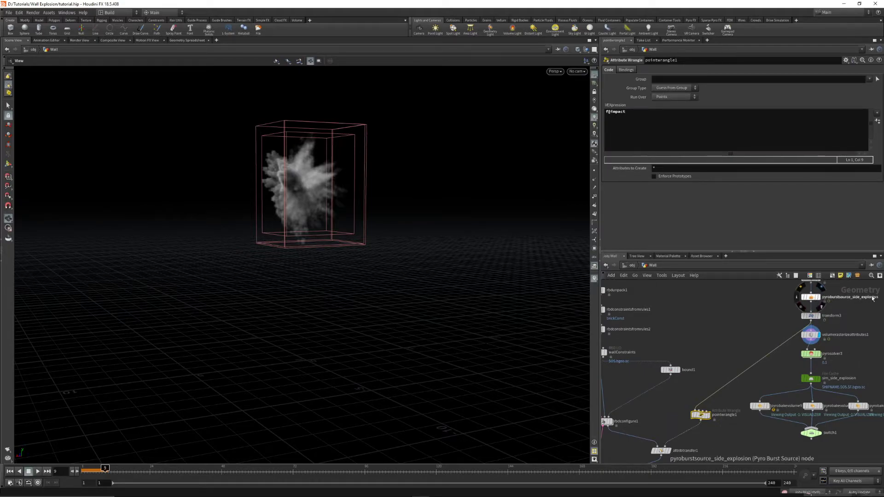
left_click(640, 112)
type("= leng")
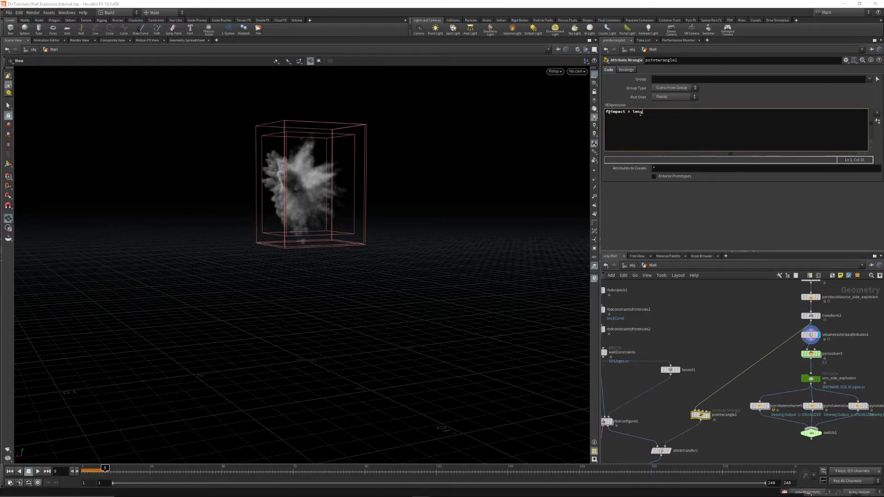
type("th")
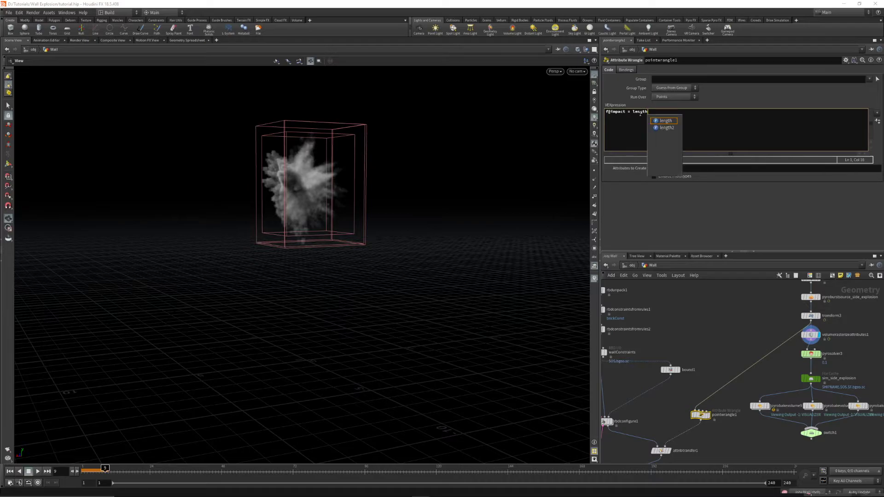
type("(v@")
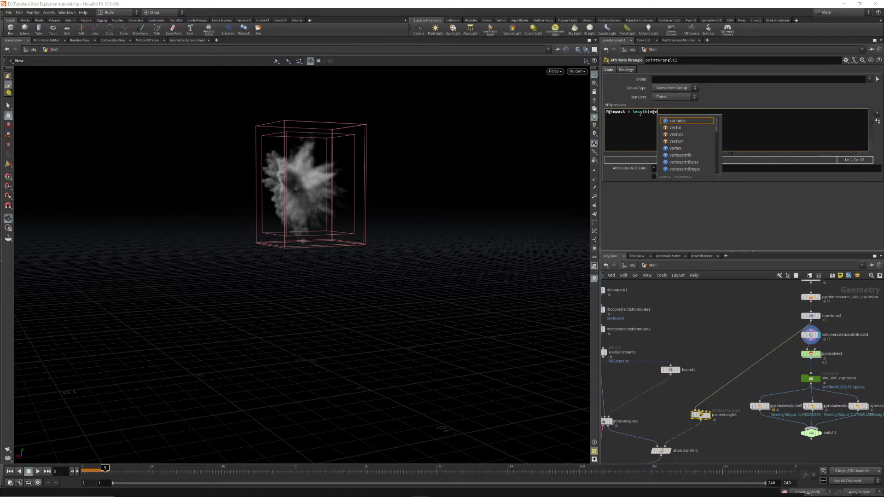
type("v);")
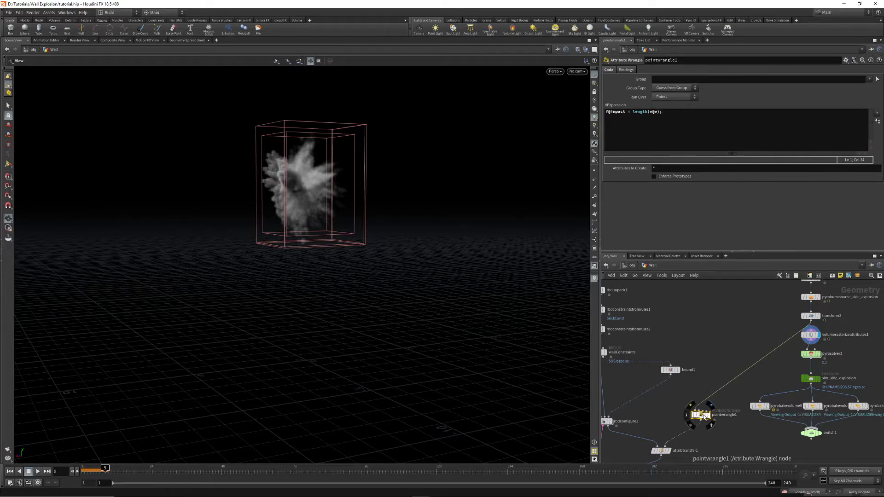
- Check pointwrangle1's node info for the impact attribute, and browse its point values in a geometry spreadsheet
left_click(687, 415)
left_click_drag(767, 253, 297, 237)
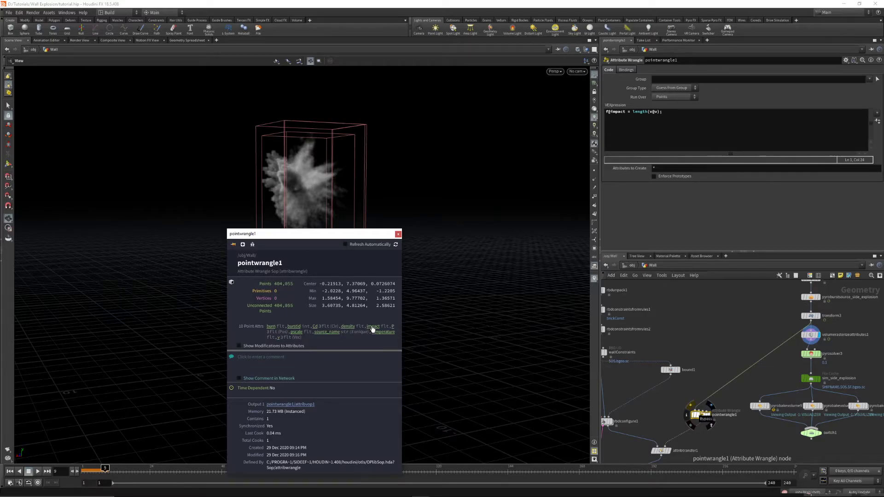
left_click(398, 234)
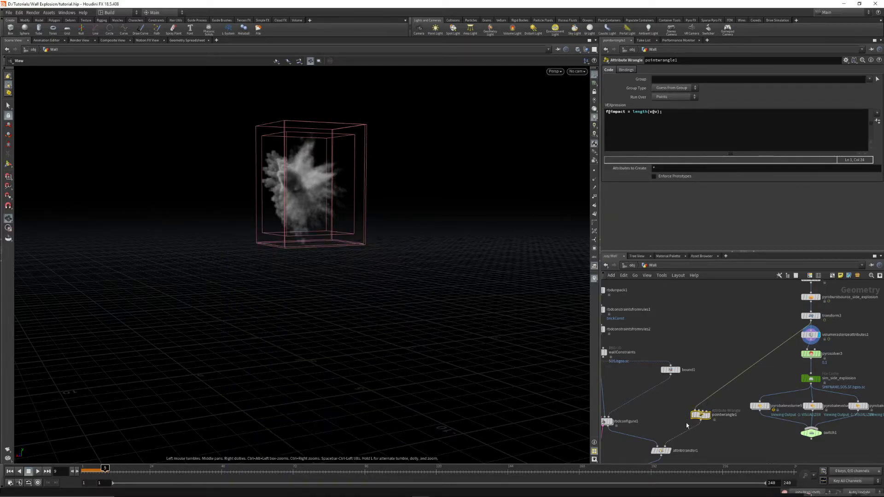
right_click(701, 416)
left_click(727, 398)
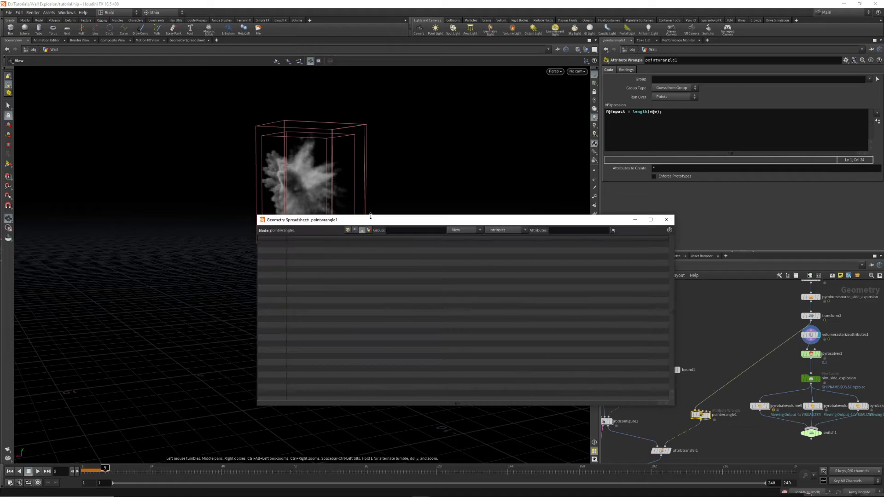
left_click_drag(372, 216, 305, 205)
left_click(282, 218)
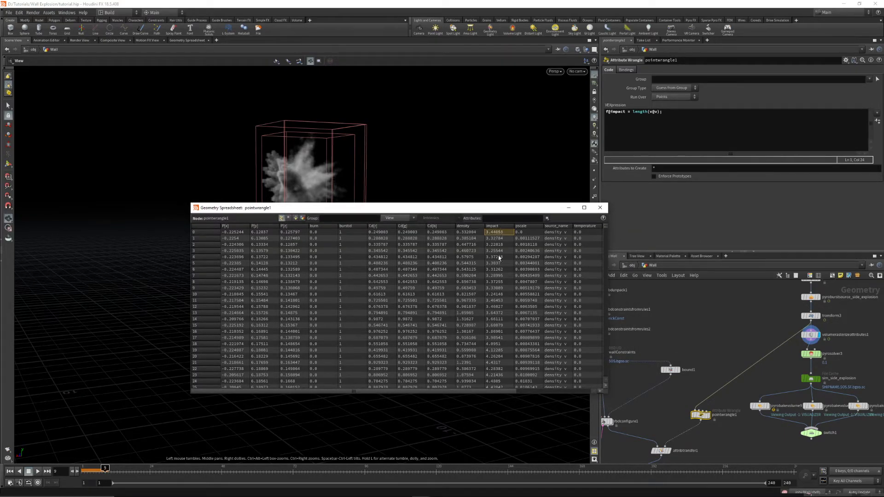
scroll(493, 294, "down", 12)
scroll(495, 319, "down", 8)
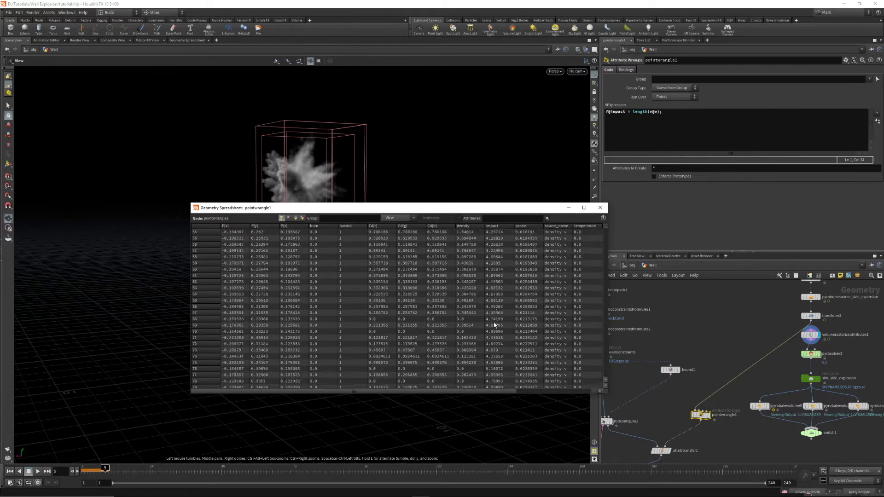
- Go to frame 4 and examine the impact values of the points in pointwrangle1's spreadsheet
mouse_move(107, 468)
left_mouse_down()
mouse_move(81, 469)
mouse_move(91, 468)
left_mouse_up()
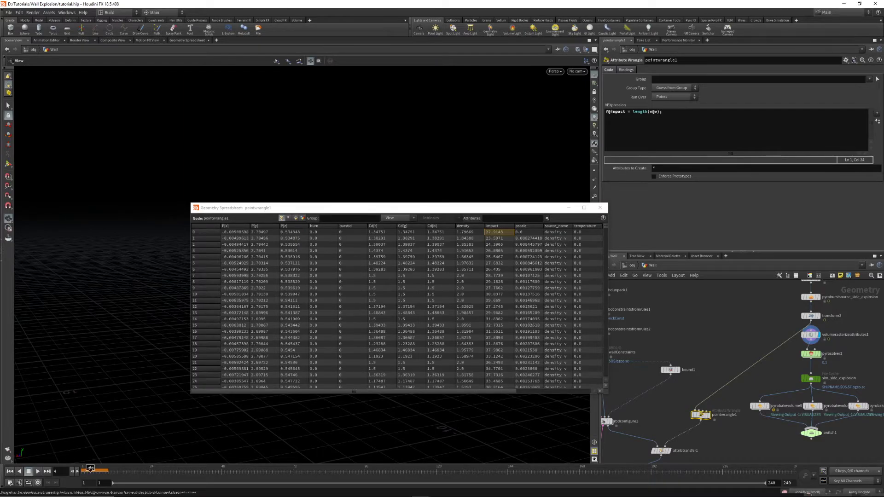
left_click(496, 239)
left_click(495, 245)
left_click(496, 252)
left_click(496, 258)
left_click(495, 264)
left_click(496, 282)
left_click(496, 319)
left_click(496, 350)
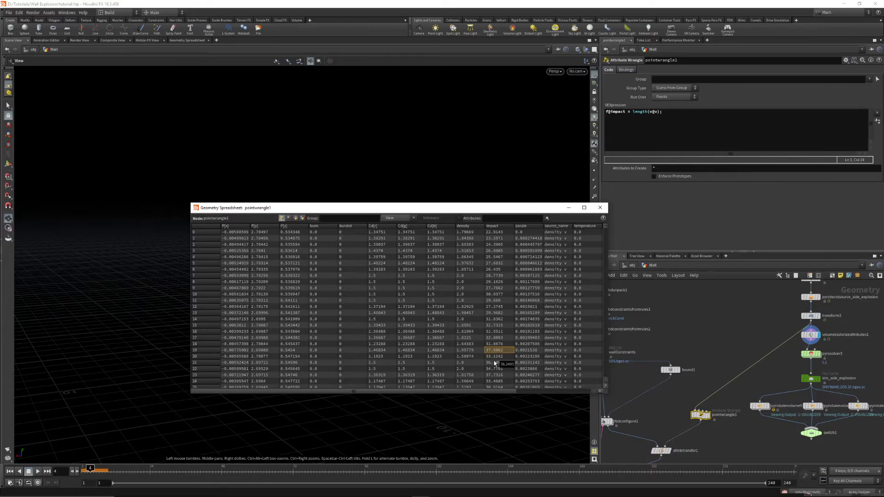
- Multiply the impact expression in pointwrangle1 by chf("mult"), create its parameter, and set Mult to 400
left_click(658, 112)
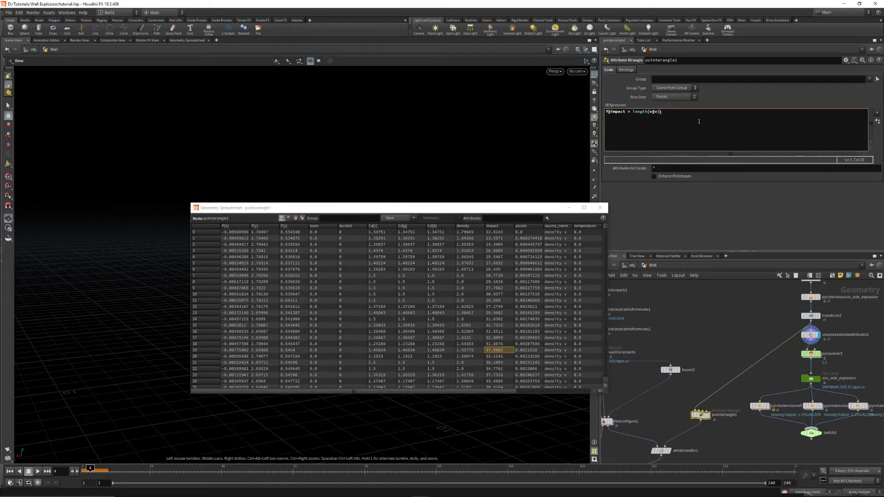
type("* chf(\"mult\")")
left_click(878, 122)
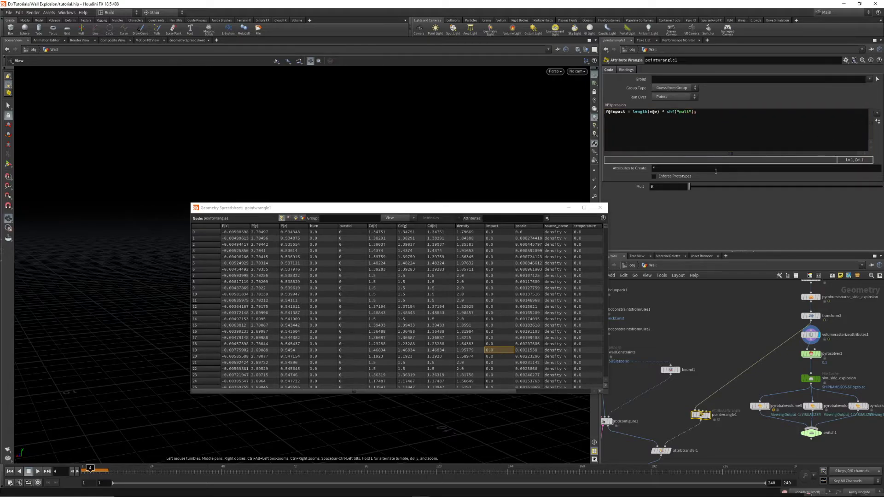
left_click(662, 186)
type("400")
key("Return")
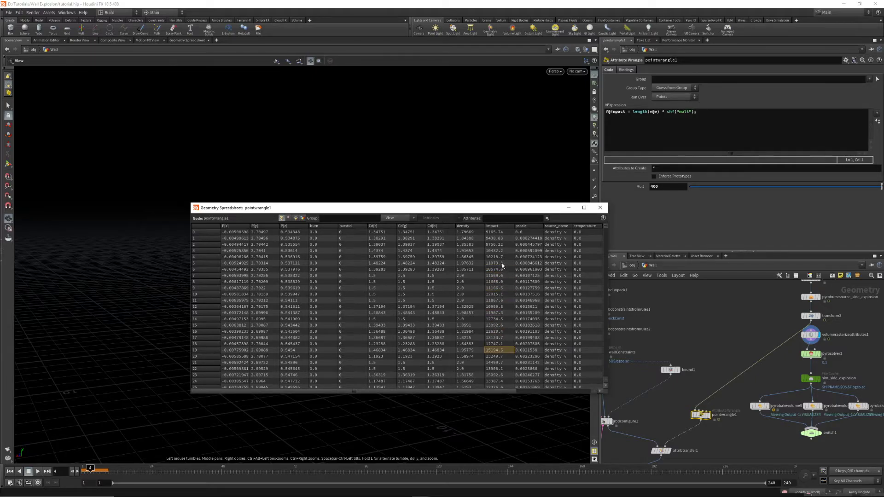
scroll(499, 258, "down", 10)
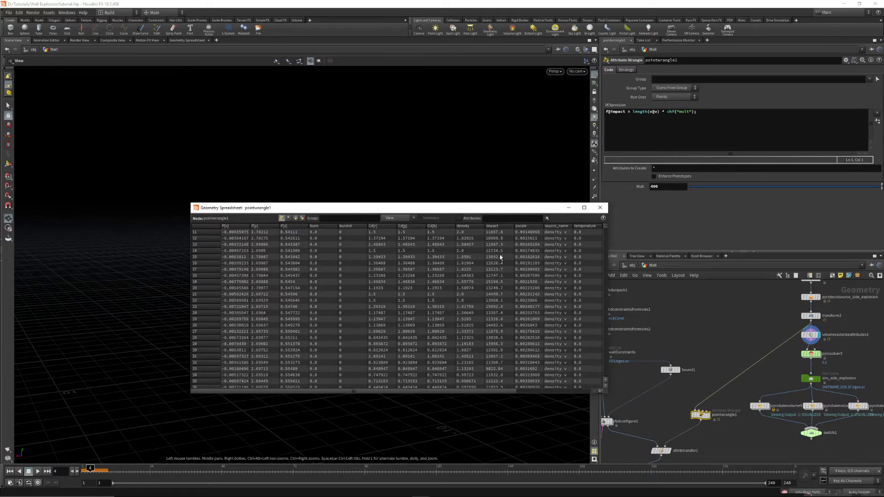
scroll(503, 270, "down", 4)
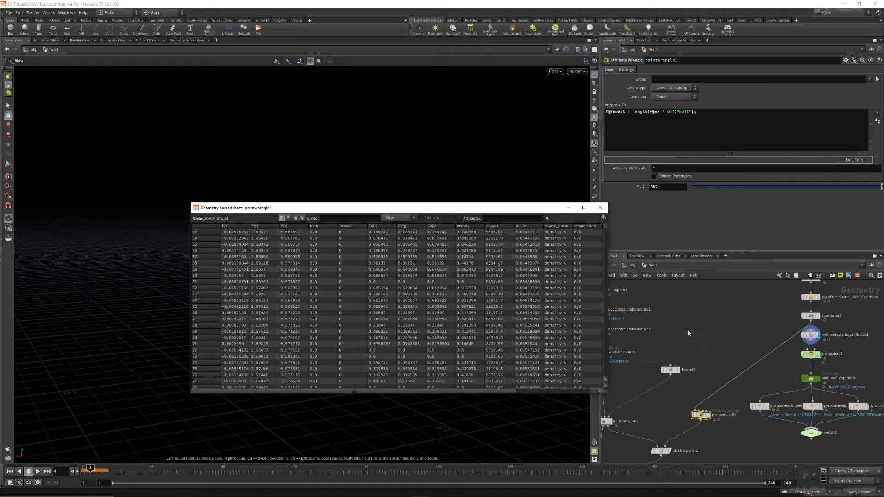
- Turn off primitive attributes in attribtransfer1 and limit its point attributes to velocity (v)
scroll(706, 295, "down", 5)
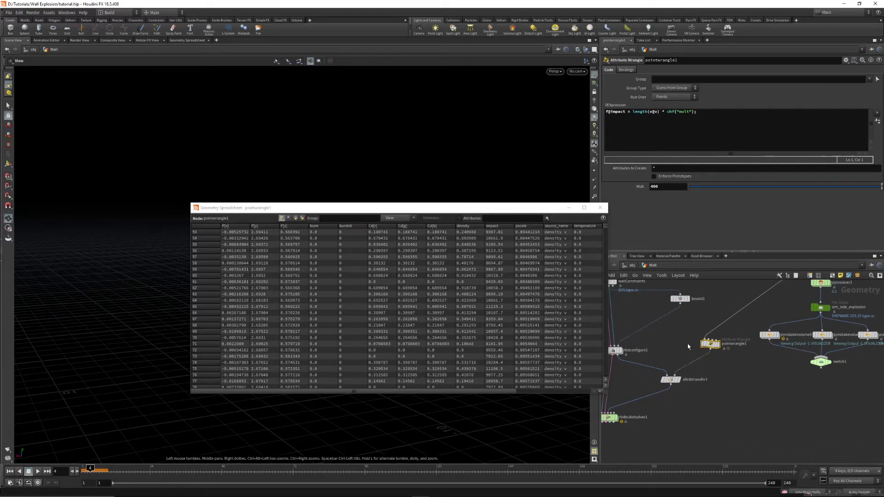
left_click(671, 380)
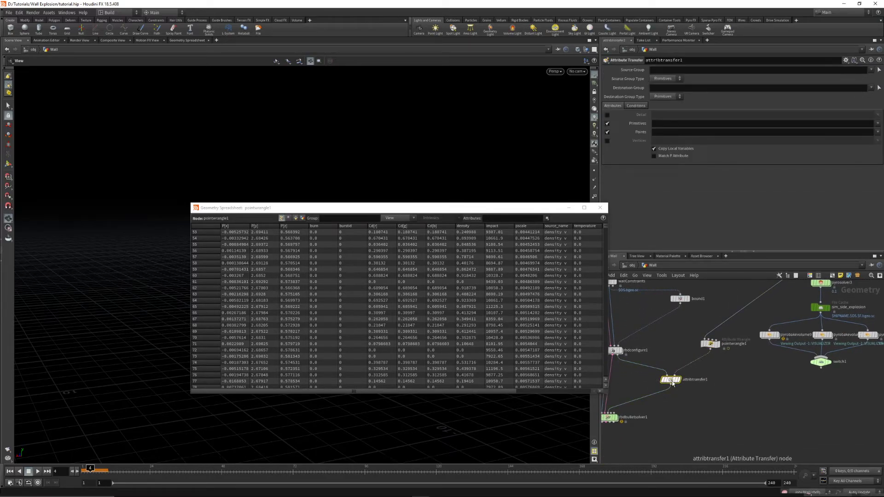
left_click(607, 123)
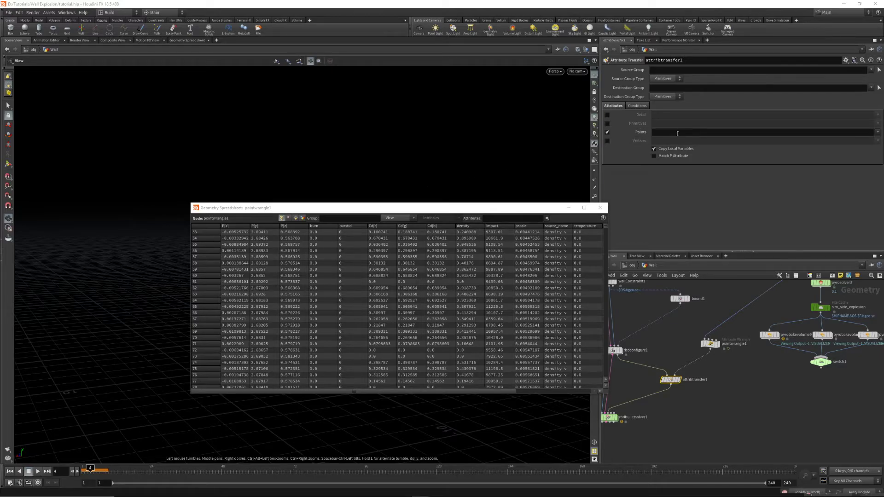
left_click(878, 133)
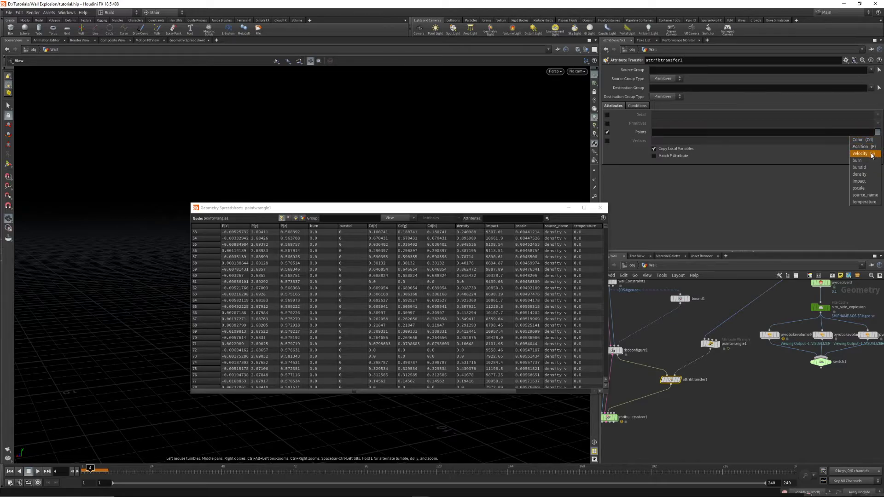
left_click(873, 154)
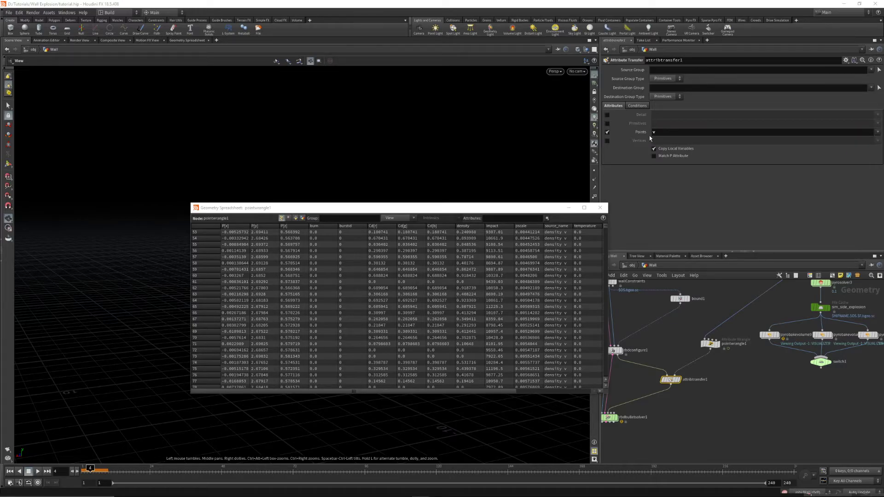
- Set attribtransfer1's distance threshold to 3 and close the geometry spreadsheet
left_click(639, 106)
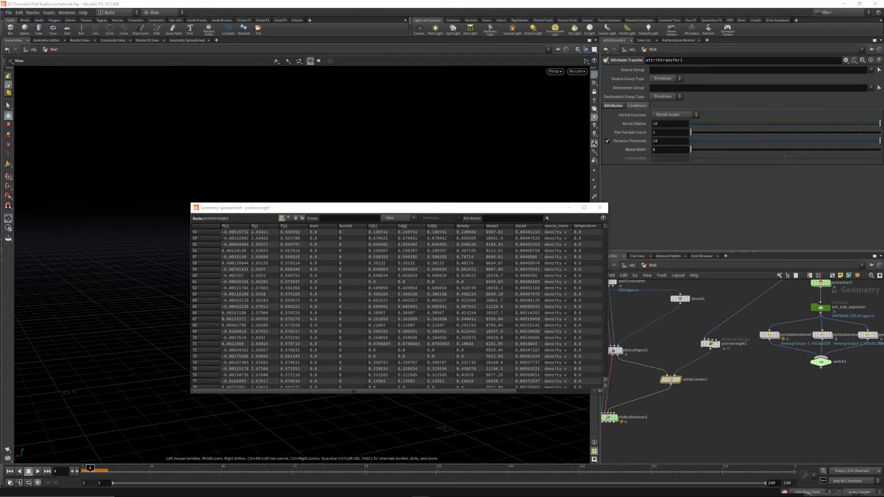
double_click(664, 141)
type("3")
key("Return")
left_click_drag(594, 208, 484, 141)
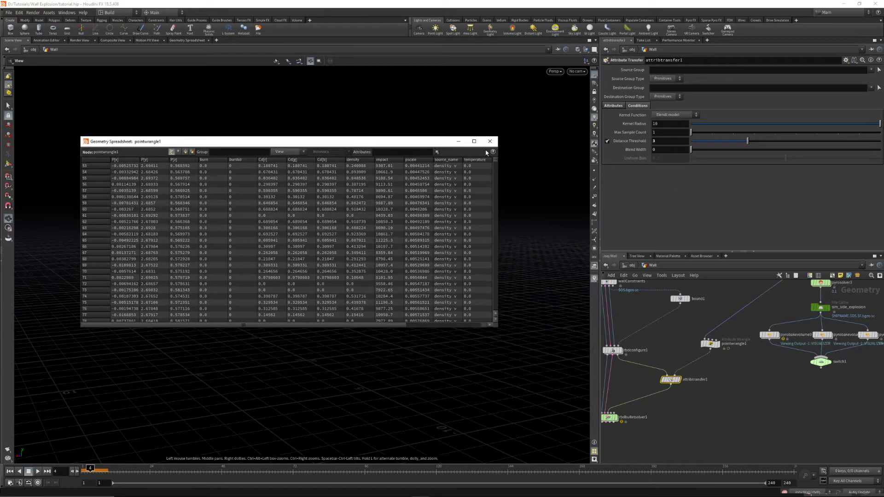
left_click(490, 141)
- Display rbdbulletsolver1 and play the wall simulation from the first frame
mouse_move(343, 281)
left_mouse_down()
mouse_move(290, 282)
mouse_move(287, 293)
mouse_move(335, 293)
left_mouse_up()
scroll(287, 292, "up", 3)
middle_click_drag(290, 306, 374, 291)
middle_click_drag(677, 425, 711, 395)
middle_click(636, 387)
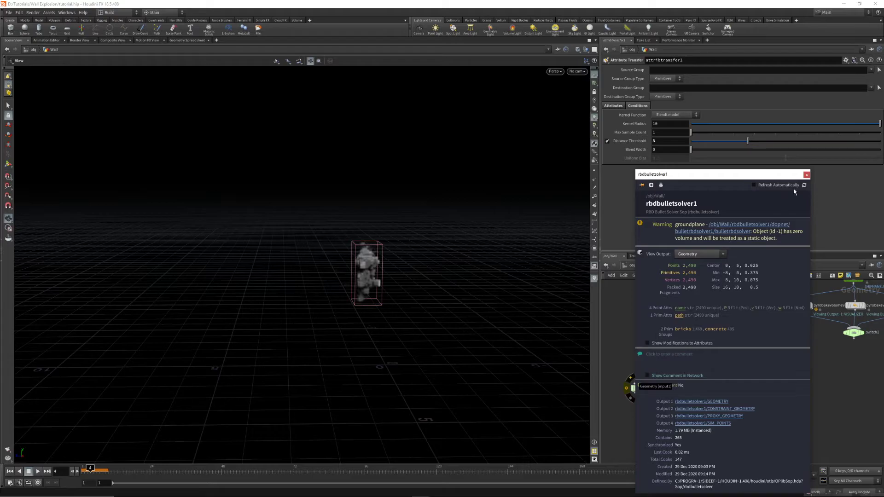
left_click(807, 174)
left_click(650, 392)
left_click(9, 472)
left_click_drag(313, 369, 285, 332)
left_click(39, 471)
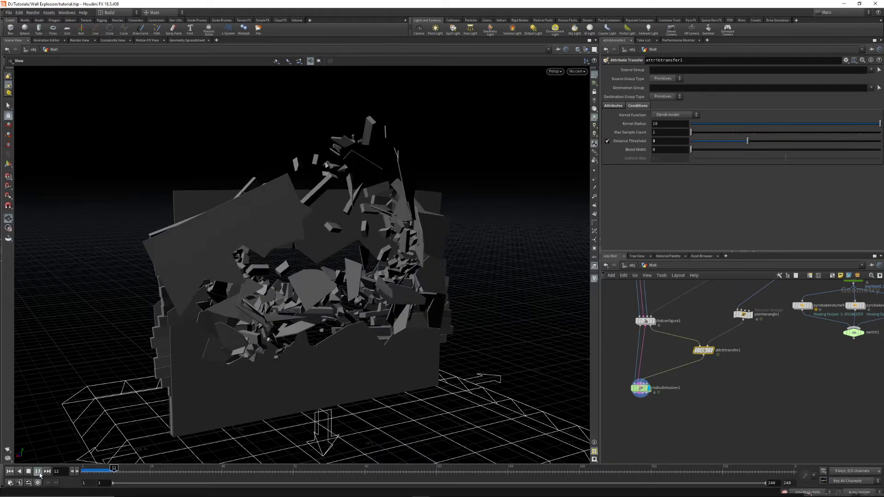
left_click(38, 471)
- Test the simulation with rbdconfigure1 wired directly into rbdbulletsolver1, and reconnect attribtransfer1 to the solver
left_click_drag(322, 359, 404, 278)
middle_click_drag(723, 382, 713, 379)
left_click_drag(643, 324, 633, 383)
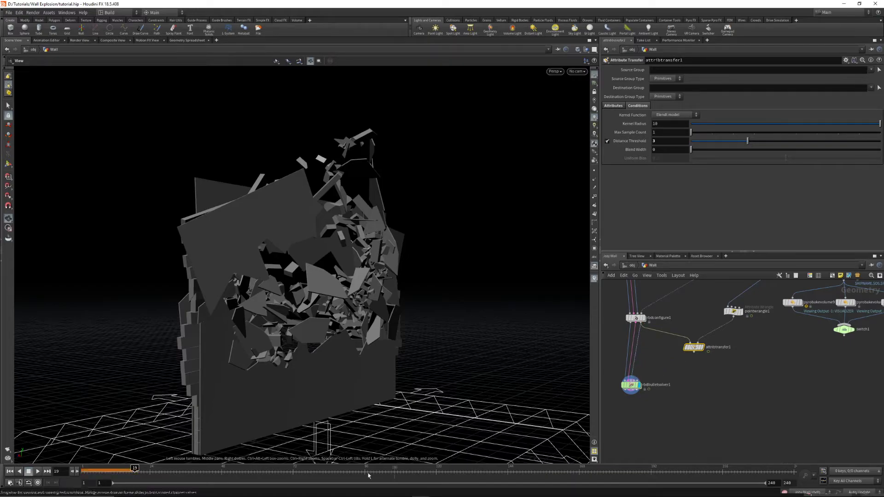
left_click(9, 471)
left_click(38, 471)
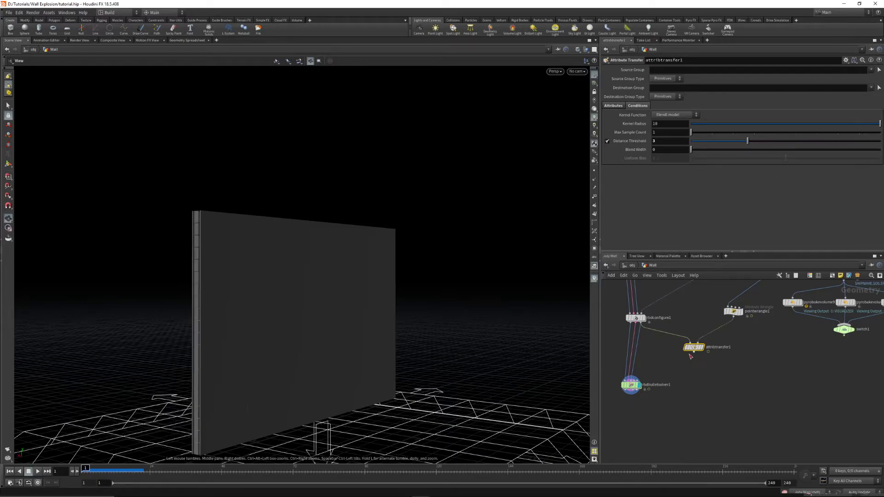
left_click_drag(694, 352, 632, 383)
- Play the wall simulation from frame 1 to frame 17 and inspect the breaking pieces from several angles
middle_click_drag(783, 374, 706, 420)
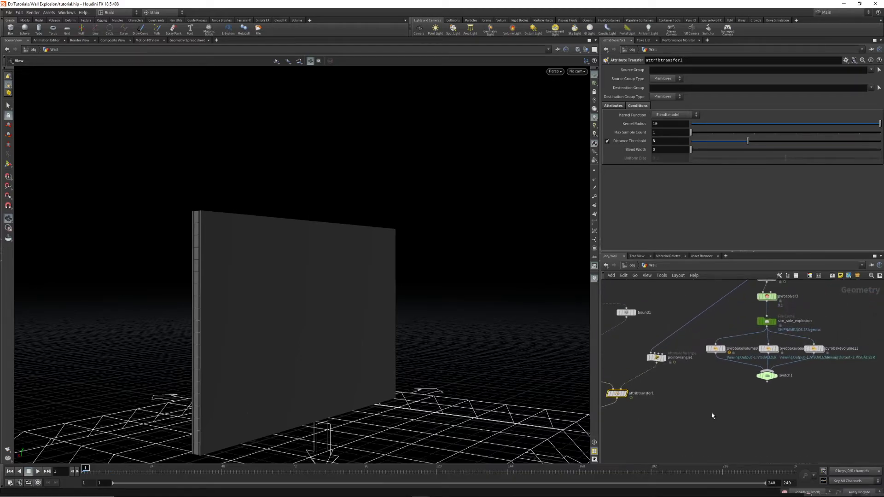
middle_click_drag(787, 362, 754, 430)
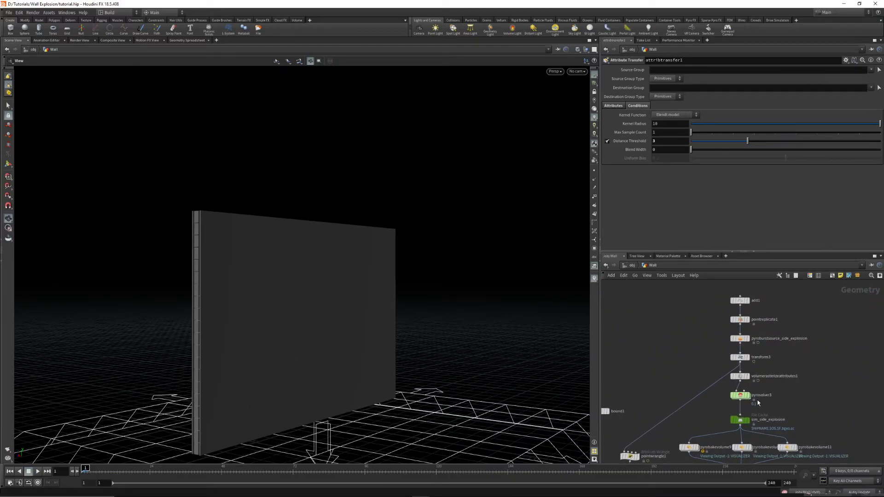
middle_click_drag(699, 380, 796, 302)
scroll(694, 411, "down", 2)
middle_click_drag(688, 441, 725, 384)
scroll(724, 385, "up", 5)
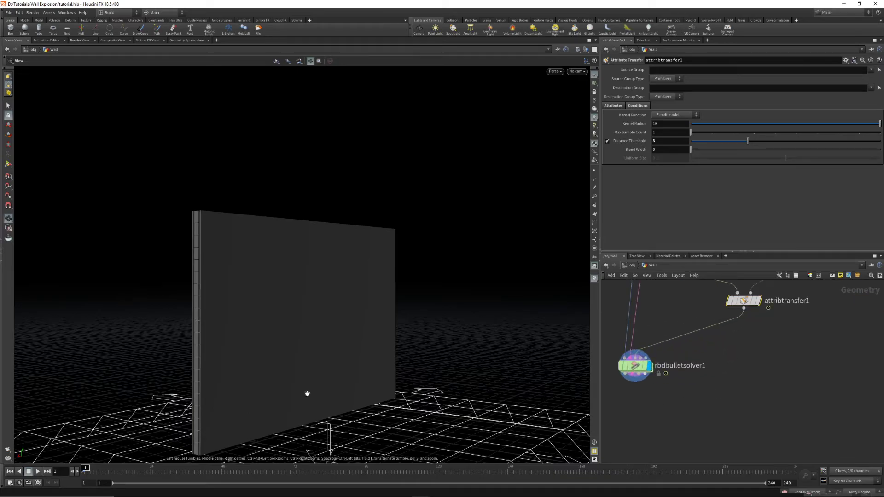
left_click_drag(318, 331, 86, 492)
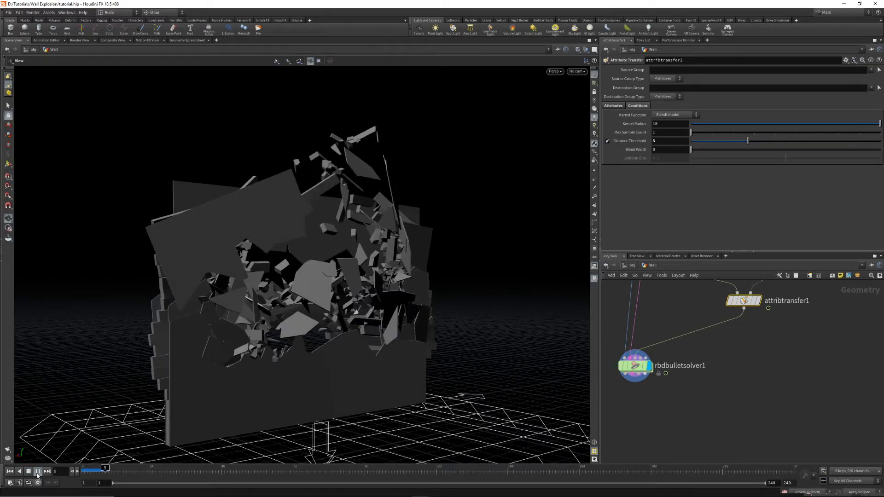
left_click(38, 475)
left_click_drag(308, 272, 328, 325)
right_click_drag(328, 324, 236, 339)
left_click_drag(236, 340, 272, 322)
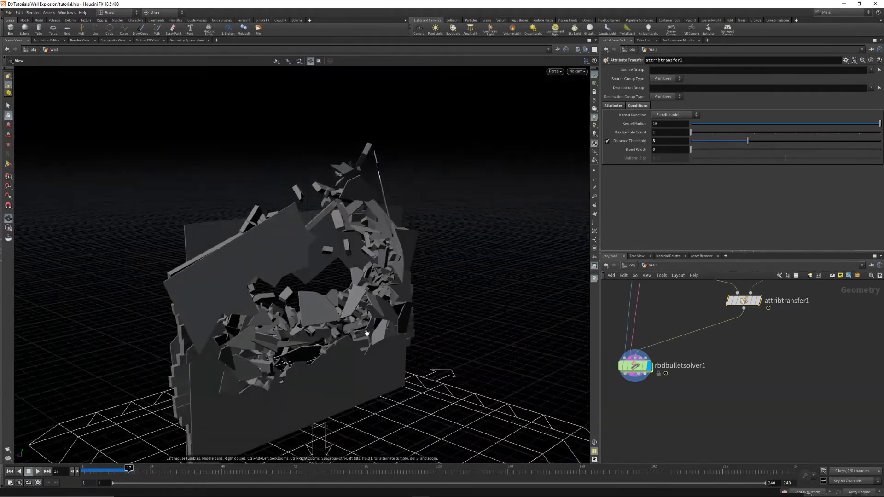
middle_click_drag(272, 323, 216, 317)
- Examine attribtransfer1's point velocities at frame 17 in the geometry spreadsheet, sorted by v[y], and close the spreadsheet
left_click(637, 368)
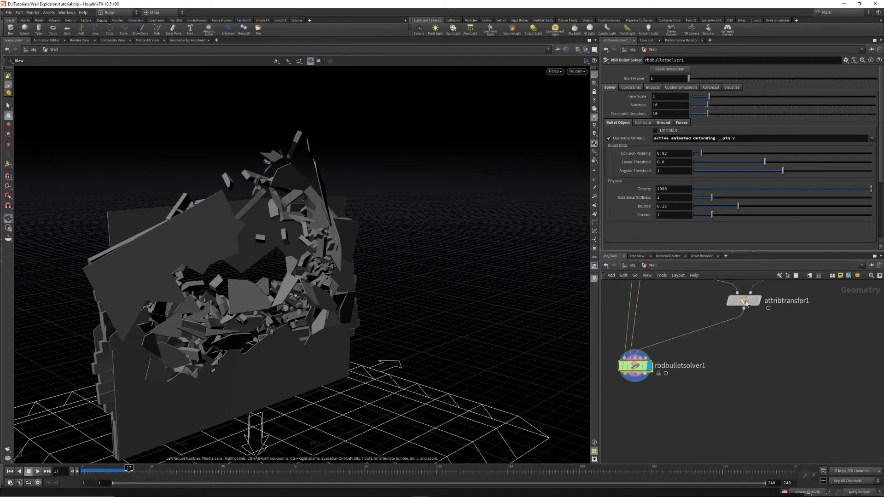
left_click(744, 301)
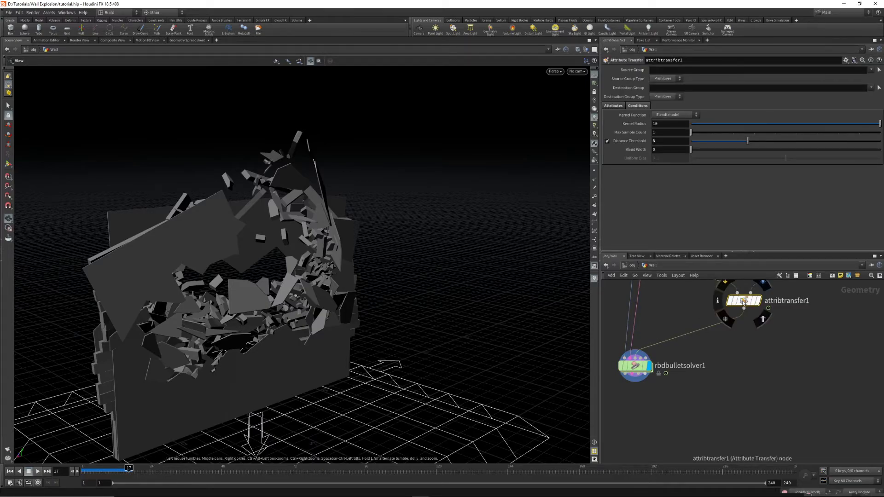
right_click(741, 304)
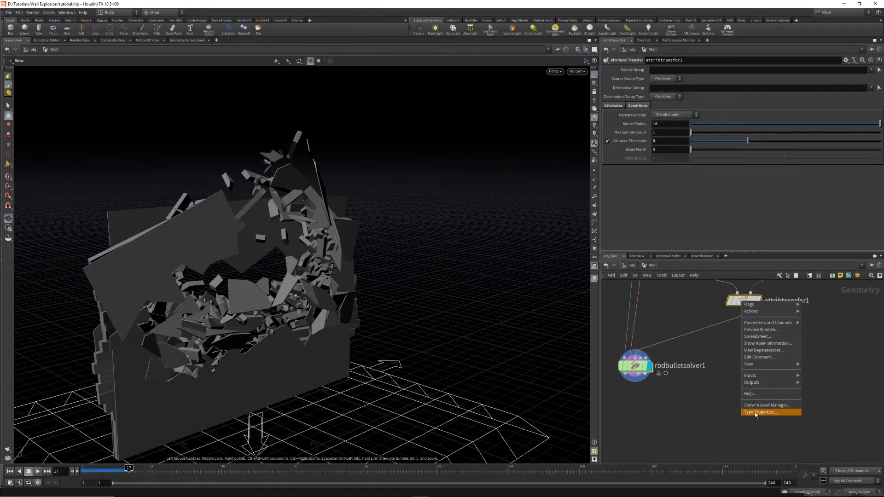
left_click(757, 336)
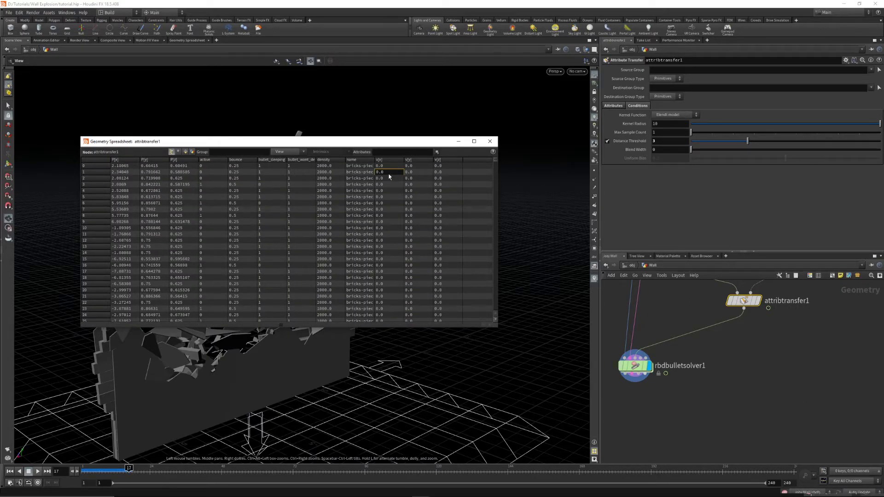
left_click(407, 160)
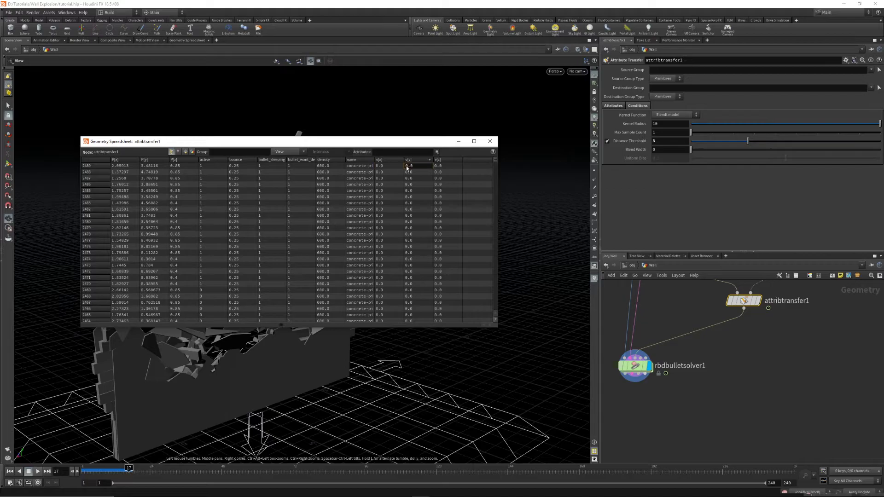
left_click(637, 366)
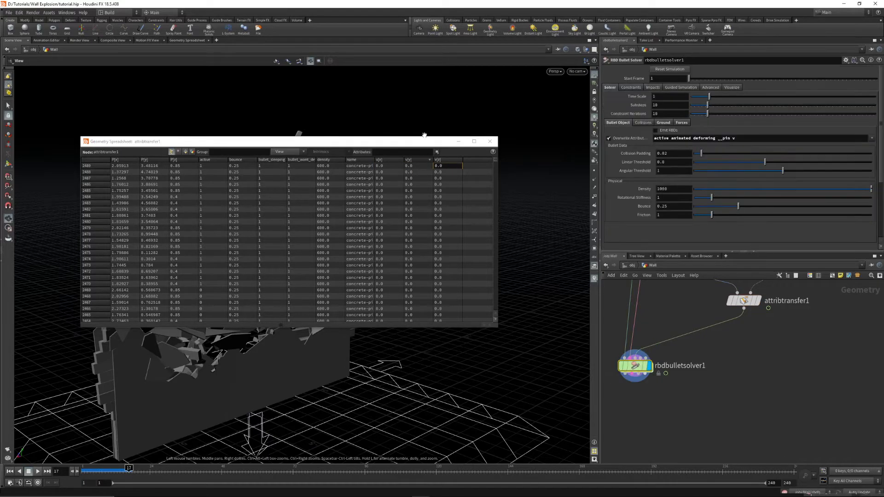
left_click(490, 142)
- Check the output of transform3 and pointwrangle1 at frame 17 for remaining source points, and display rbdbulletsolver1 again
left_click_drag(642, 368, 645, 367)
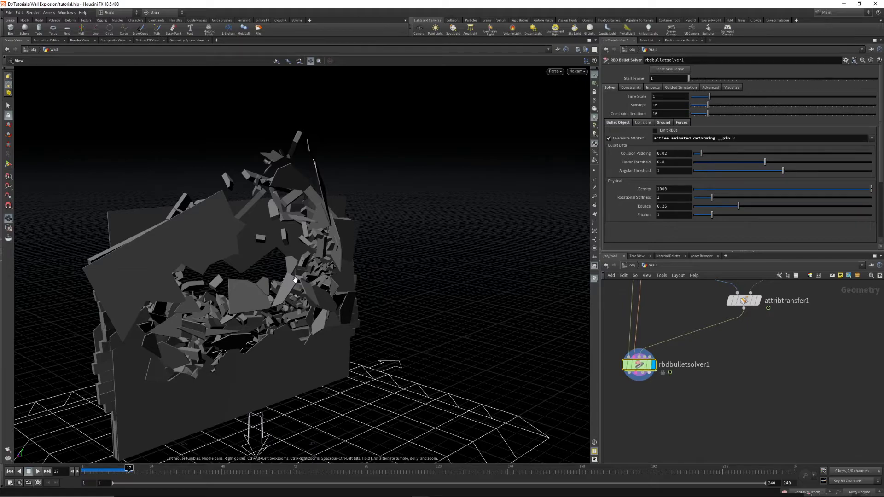
left_click_drag(295, 280, 309, 299)
right_click_drag(308, 299, 206, 321)
middle_click_drag(257, 329, 243, 277)
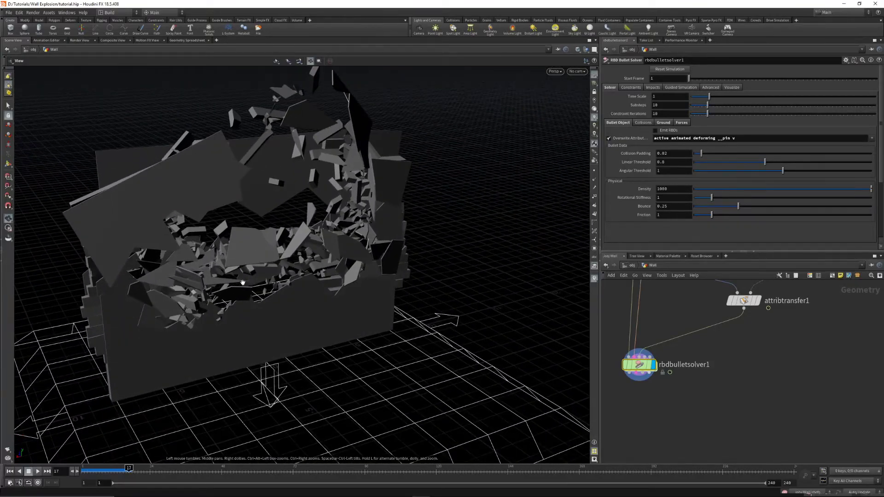
middle_click_drag(811, 302, 612, 367)
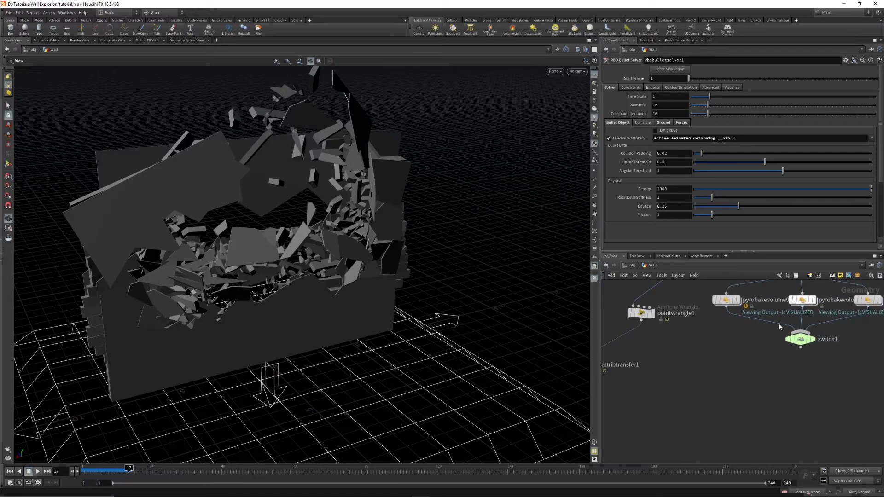
key("Escape")
middle_click_drag(760, 372, 725, 344)
scroll(729, 350, "down", 2)
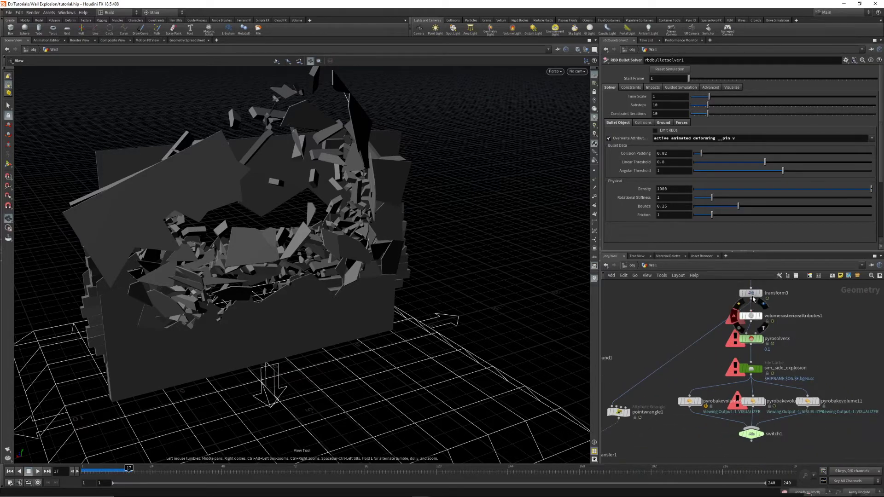
left_click(761, 293)
middle_click_drag(670, 365, 720, 310)
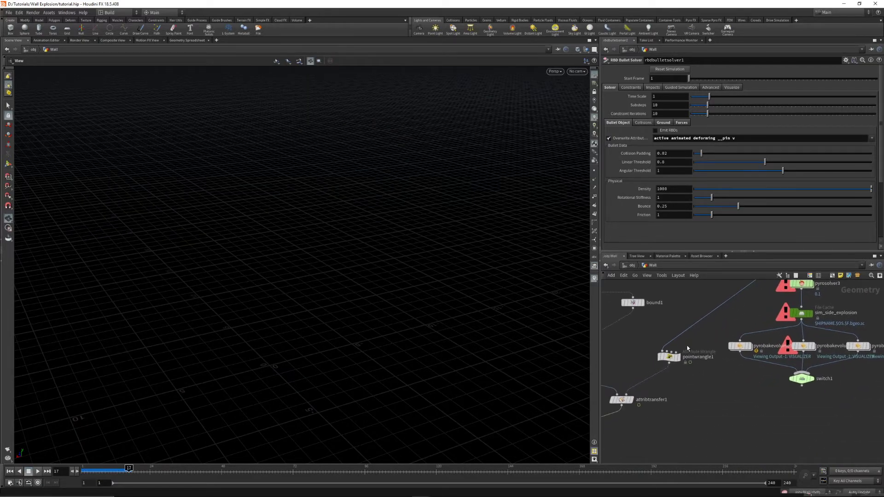
left_click(679, 355)
middle_click_drag(671, 393, 789, 338)
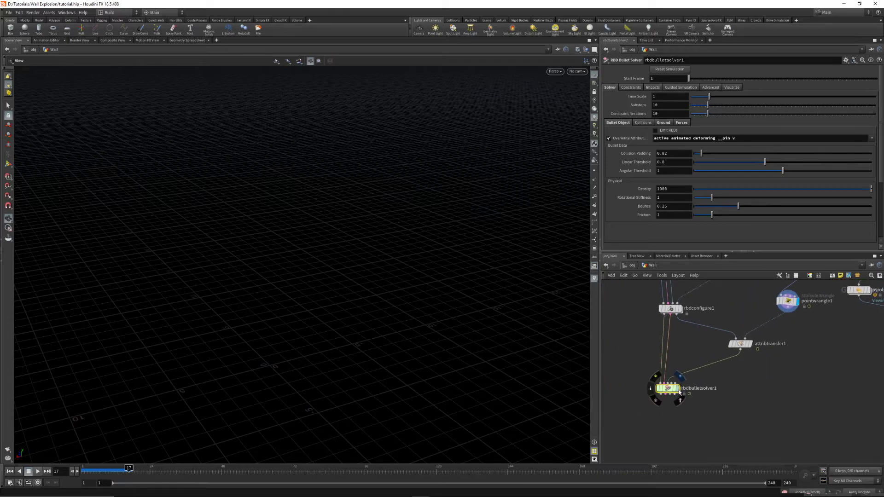
left_click(676, 389)
left_click_drag(341, 276, 374, 299)
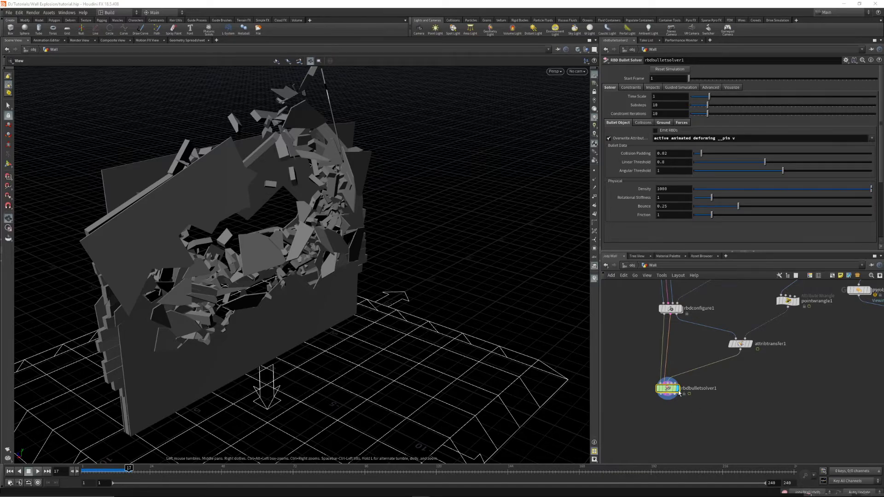
- Set a keyframe at frame 5 on rbdbulletsolver1's enabled Overwrite Attributes toggle
left_click_drag(129, 469, 90, 469)
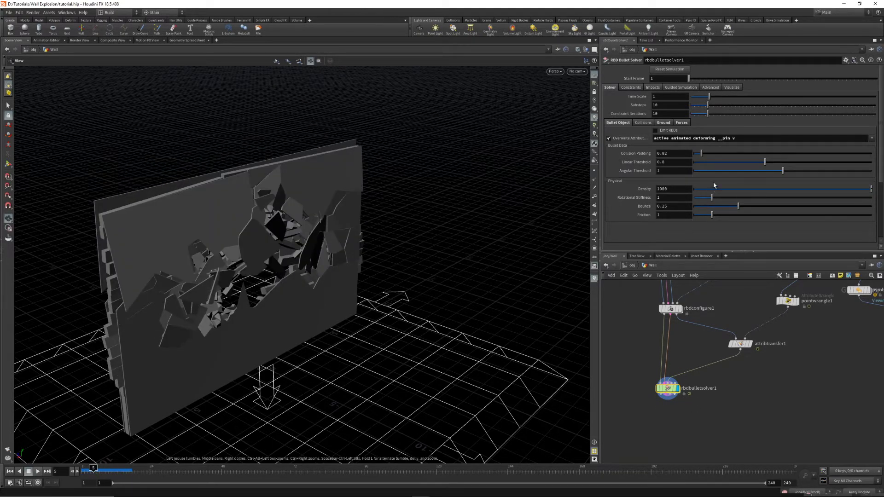
right_click(609, 139)
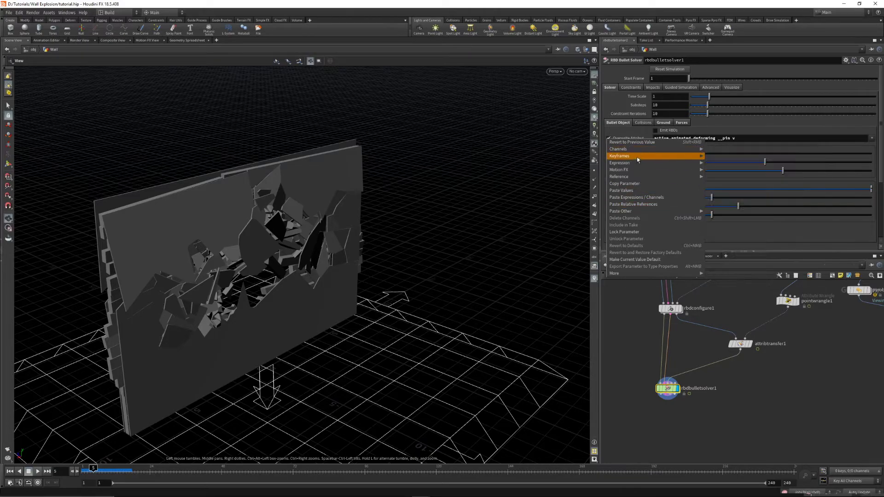
mouse_move(636, 158)
left_click(747, 157)
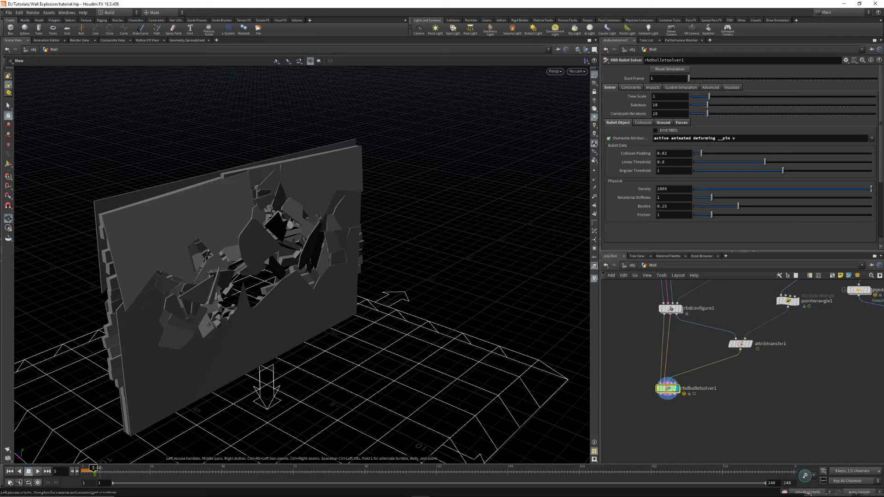
- Turn off rbdbulletsolver1's Overwrite Attributes toggle at frame 6 and keyframe the change
left_click_drag(98, 469, 96, 469)
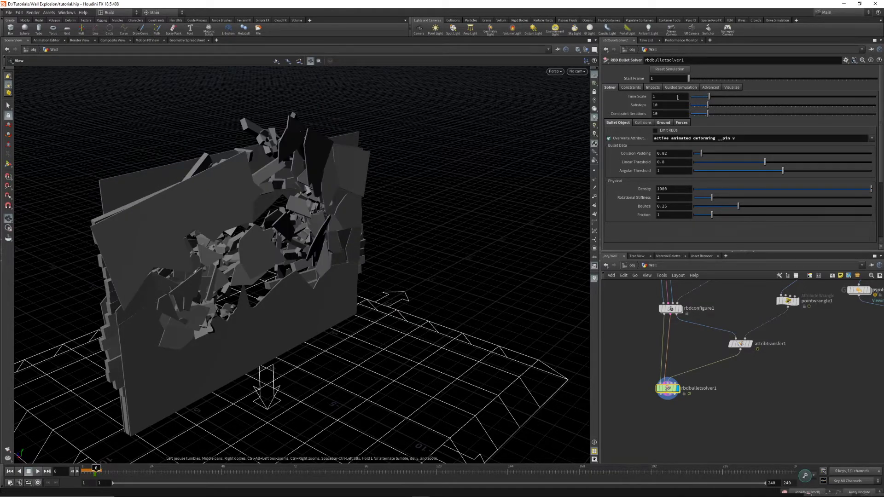
left_click(609, 140)
right_click(608, 139)
mouse_move(621, 157)
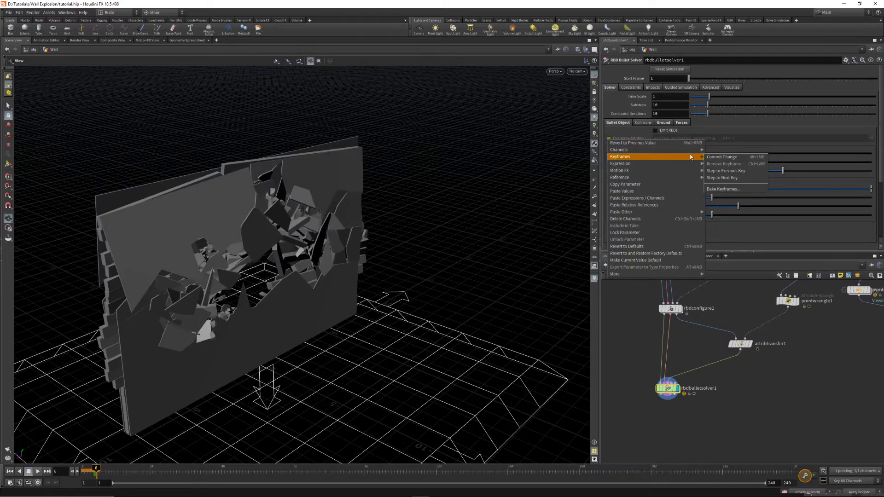
left_click(734, 159)
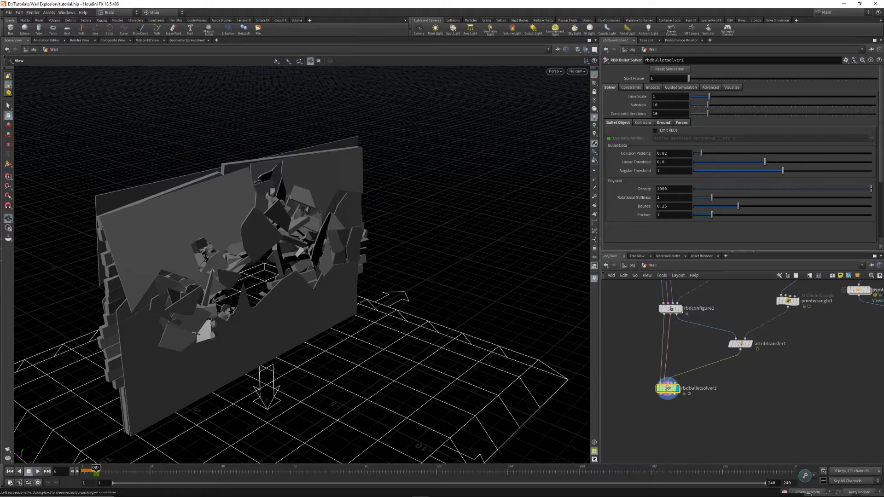
- Play the simulation from frame 1 to frame 80, inspect the scattered debris, and return to the first frame
left_click_drag(94, 469, 69, 468)
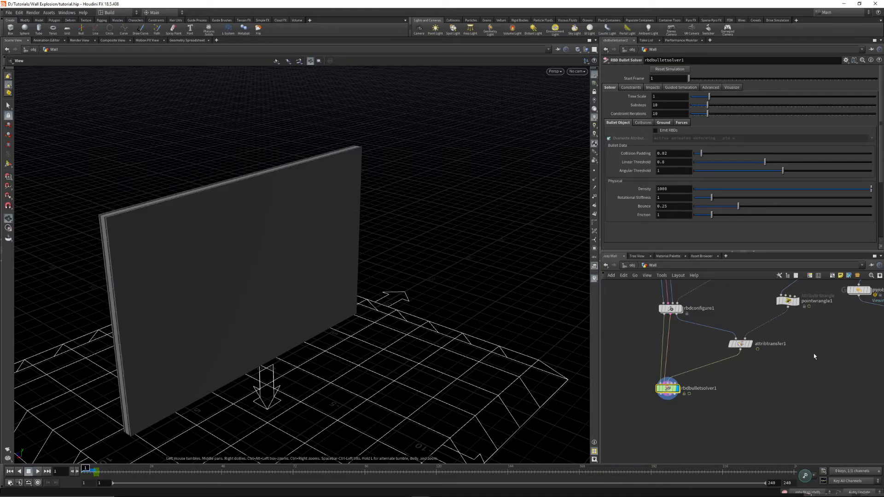
scroll(719, 368, "down", 6)
scroll(779, 321, "up", 6)
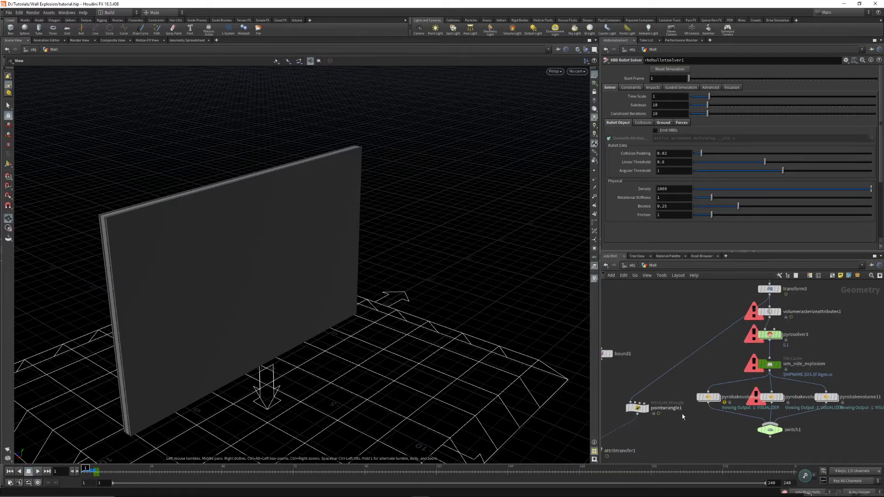
middle_click_drag(685, 415, 747, 383)
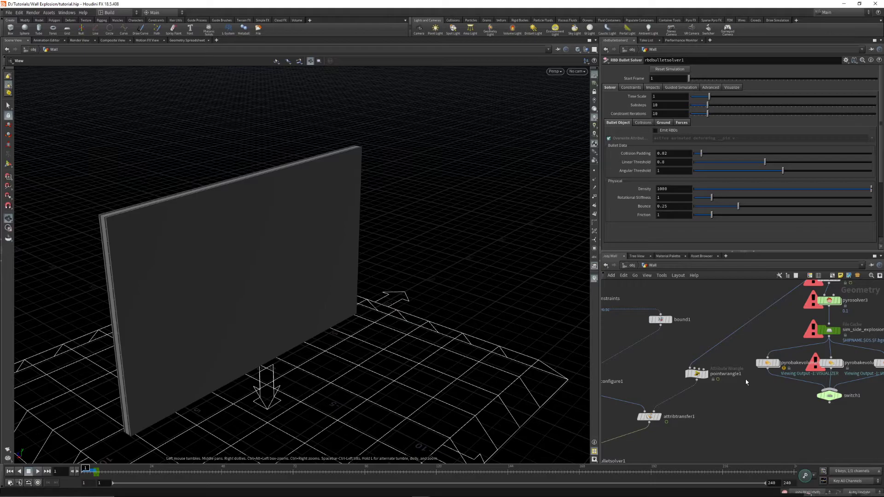
middle_click_drag(732, 374, 801, 350)
scroll(276, 405, "down", 4)
left_click_drag(258, 375, 281, 350)
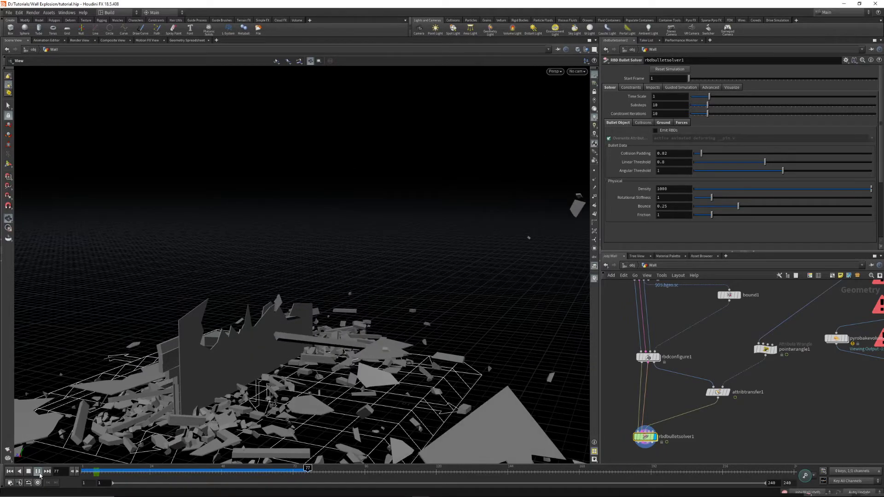
left_click_drag(348, 349, 314, 240)
right_click_drag(315, 240, 260, 287)
left_click_drag(260, 288, 265, 318)
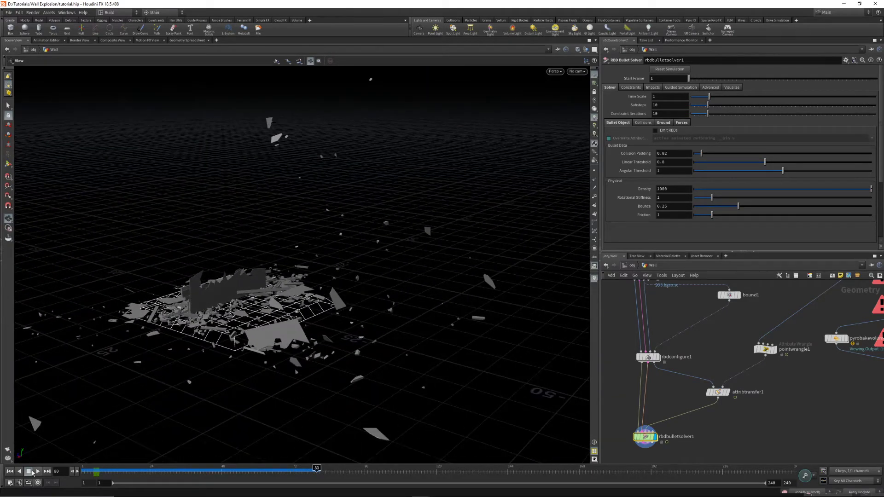
left_click(10, 471)
left_click_drag(308, 278, 267, 275)
right_click_drag(267, 274, 300, 275)
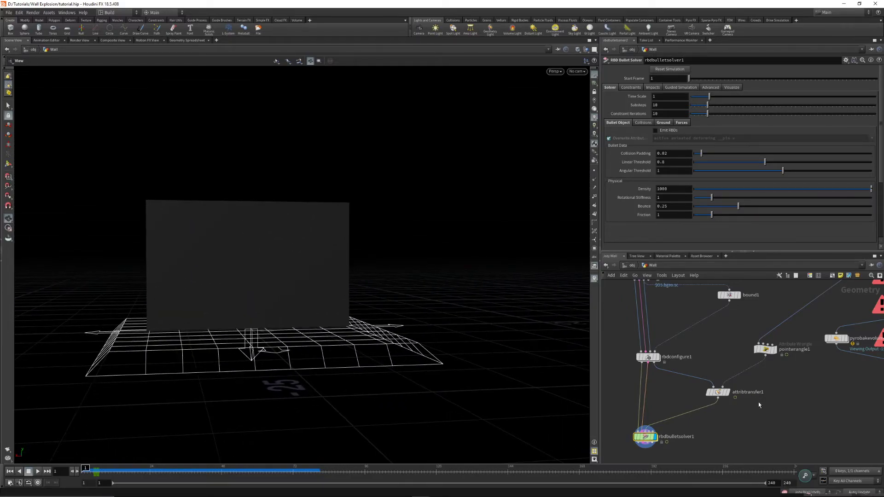
- Move pyrosolver3, sim_side_explosion, the three pyrobakevolume nodes and switch1 lower in the network, away from the nodes above them
middle_click_drag(751, 417, 725, 350)
scroll(755, 355, "down", 5)
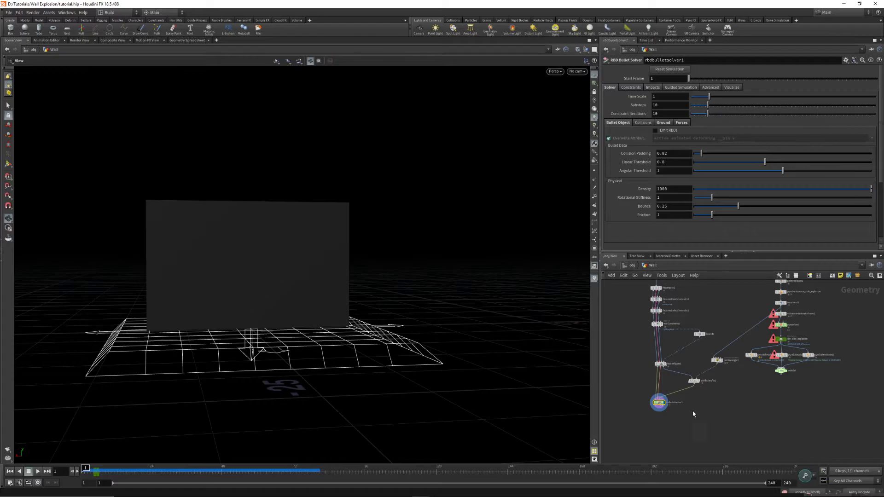
scroll(769, 396, "up", 3)
left_click_drag(750, 324, 839, 424)
left_click_drag(771, 355, 776, 393)
middle_click_drag(718, 364, 808, 330)
scroll(808, 330, "down", 3)
left_click_drag(848, 346, 848, 364)
- Add an RBD I/O node below rbdbulletsolver1 and wire the solver's outputs into its inputs
left_click_drag(288, 302, 250, 276)
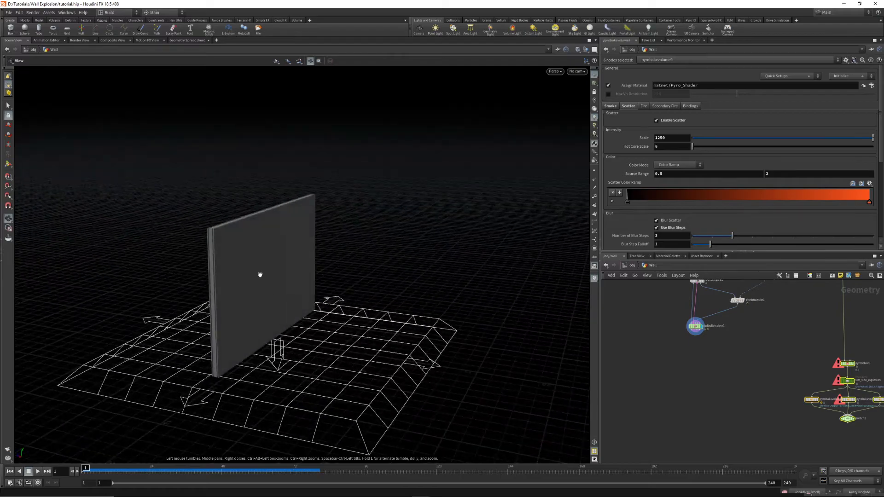
left_click_drag(312, 297, 295, 289)
middle_click_drag(735, 364, 702, 365)
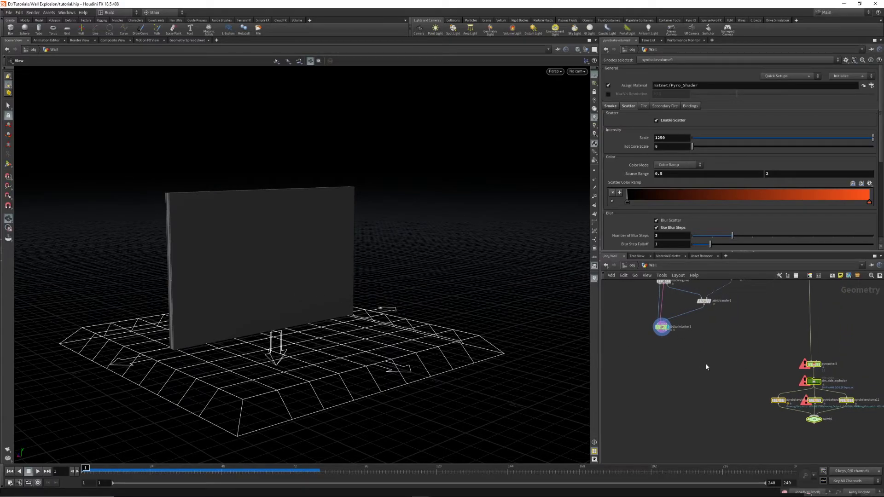
scroll(676, 349, "up", 3)
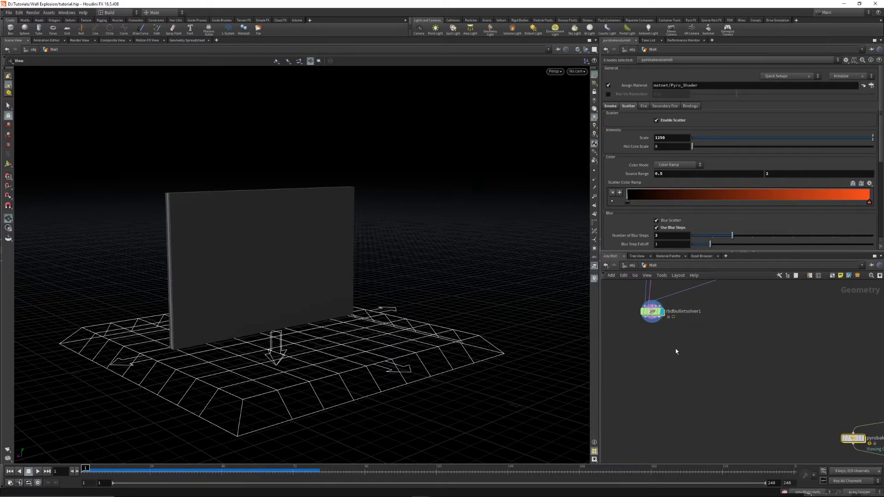
left_click(692, 368)
key("Tab")
type("rbd")
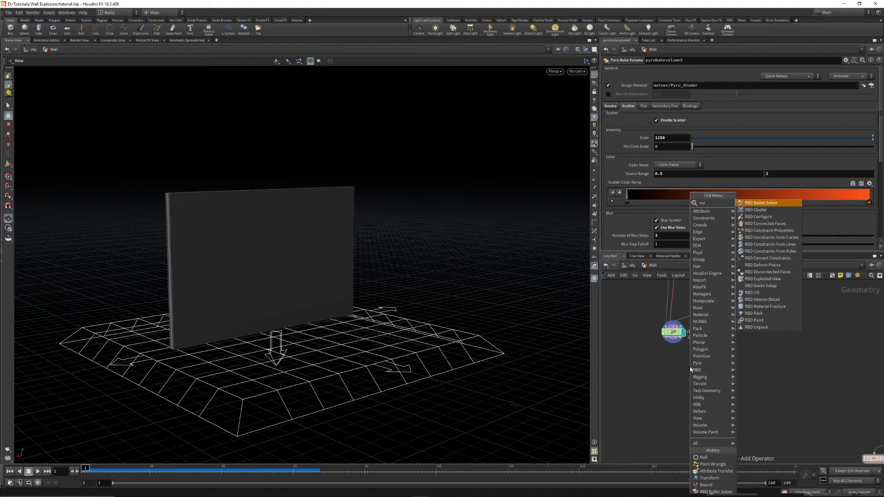
type("io")
key("Return")
left_click(676, 355)
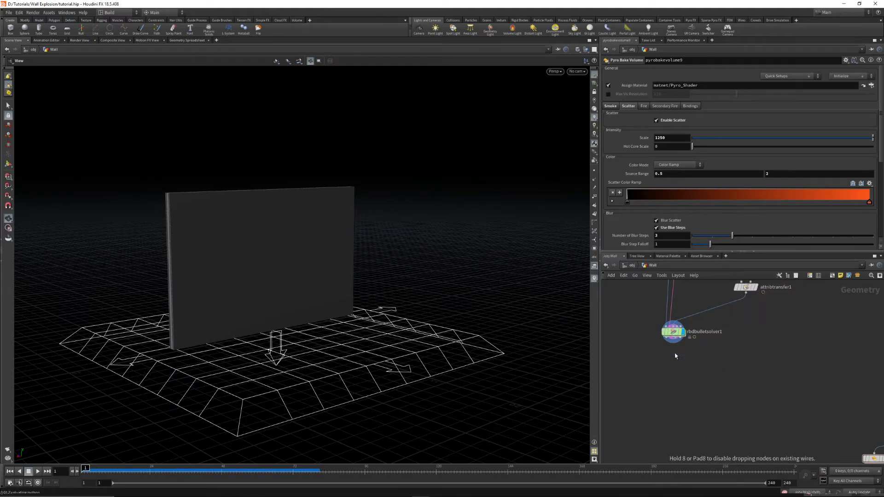
left_click(671, 340)
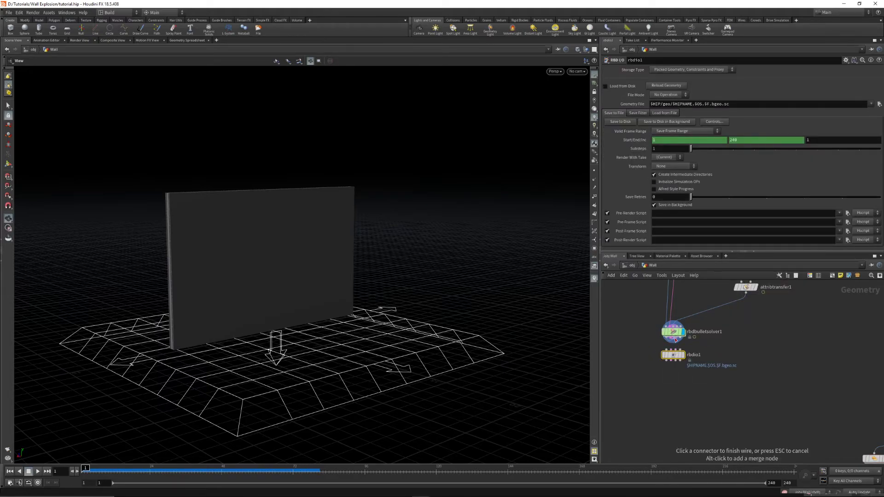
left_click(680, 355)
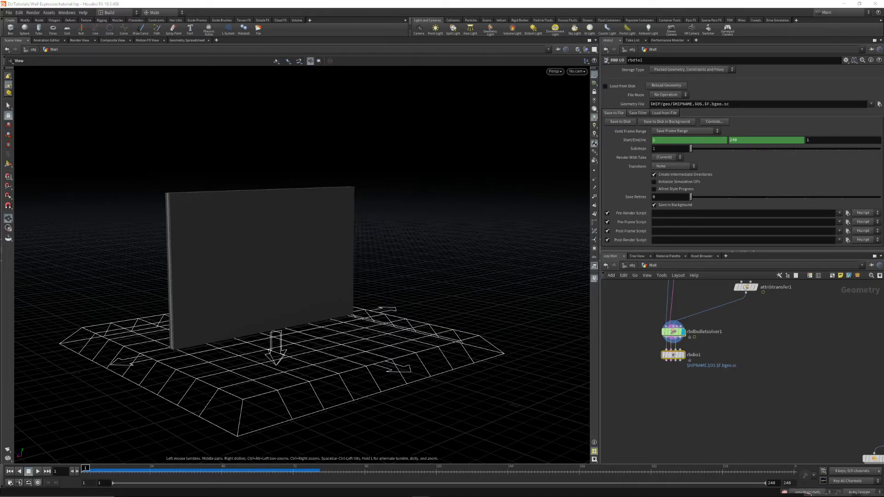
- Set the RBD I/O node's geometry file path to $HIP/geo/rbd/$OS.$F.bgeo.sc
left_click(750, 103)
key("ctrl+a")
type("$HIP/geo/rbd/$OS.$F.bgeo.sc")
key("Return")
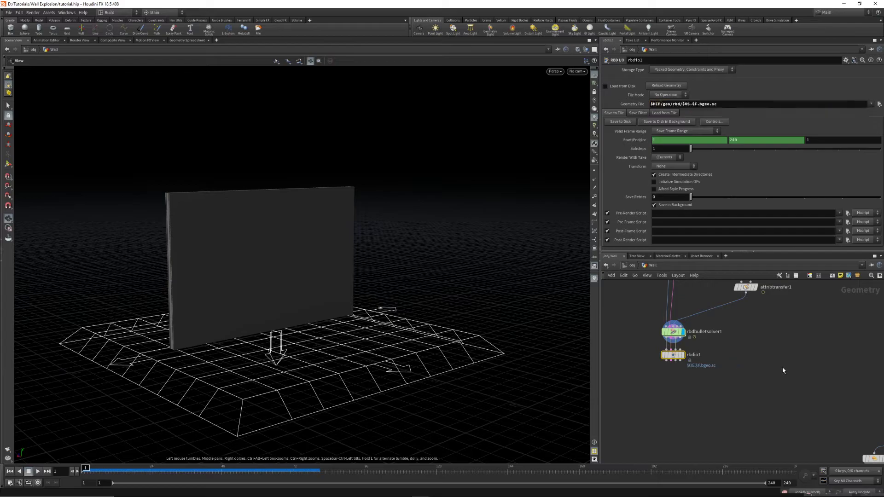
- Rename the RBD I/O node HouseExplode and change its geometry file path to $HIP/final/geo/rbd/$OS.$F.bgeo.sc
double_click(693, 354)
type("HouseExplode")
key("Return")
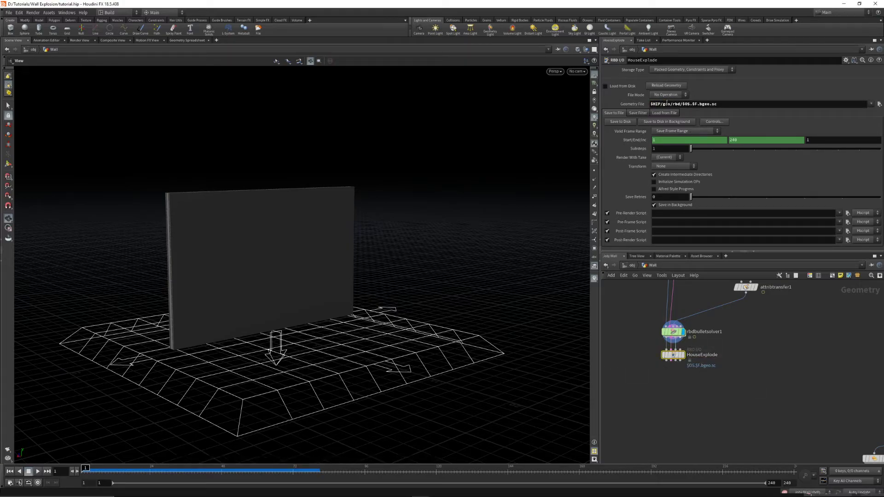
left_click(661, 105)
type("final/")
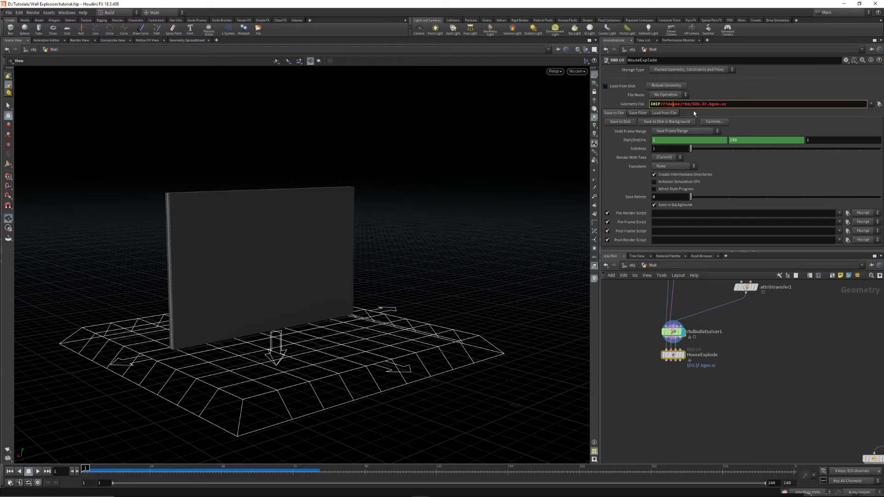
key("Return")
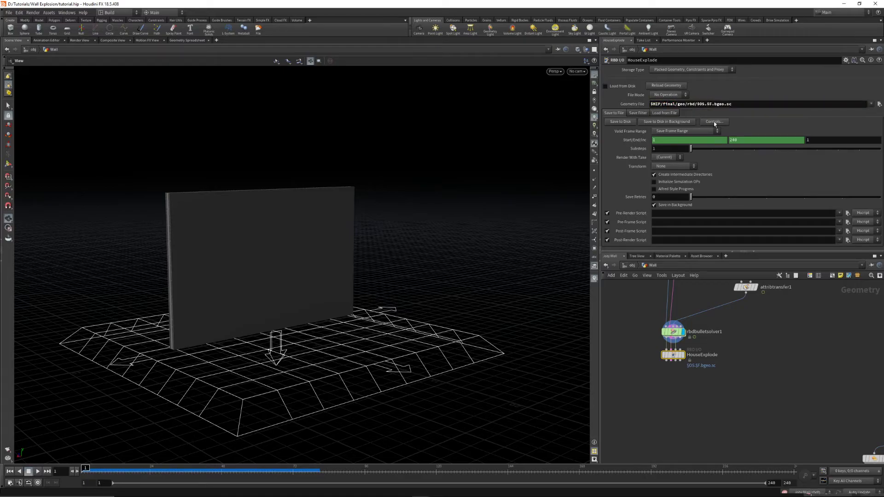
- Enable Load from Disk on HouseExplode and set the timeline's end frame to 120
left_click(605, 86)
double_click(772, 483)
double_click(788, 483)
type("120")
key("Return")
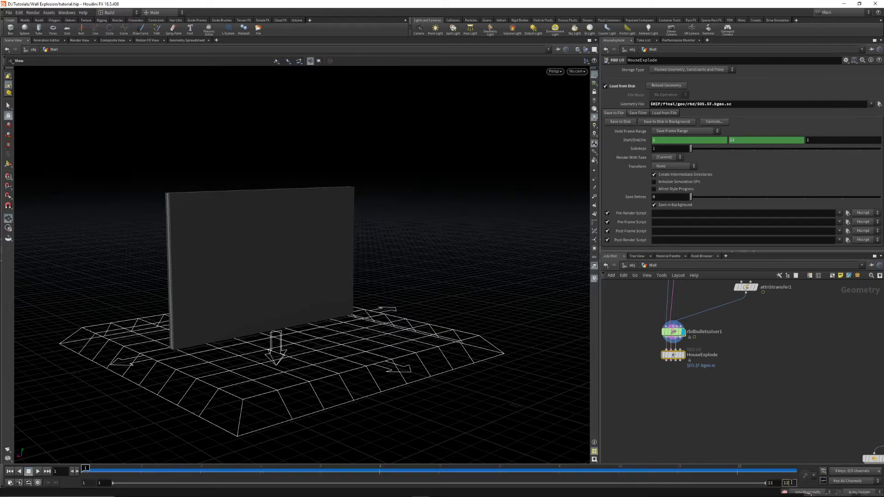
left_click(777, 483)
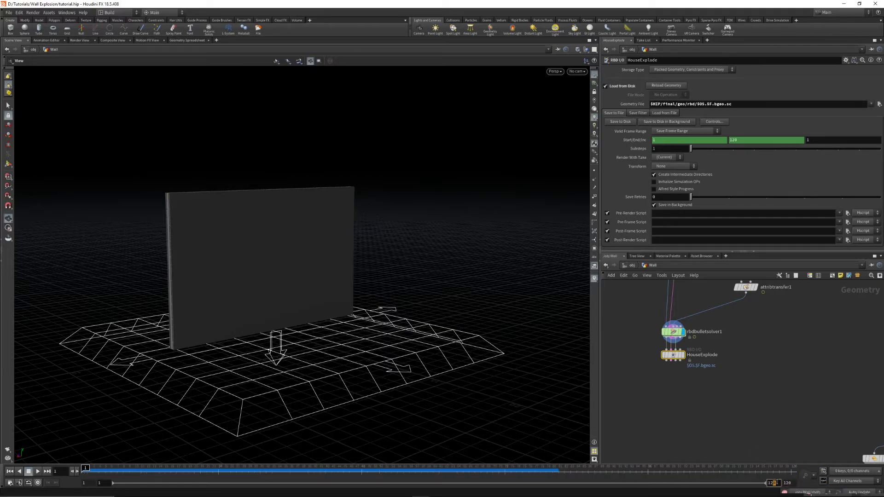
left_click(715, 398)
- Display the HouseExplode node's output in the viewport at frame 1
scroll(672, 350, "up", 5)
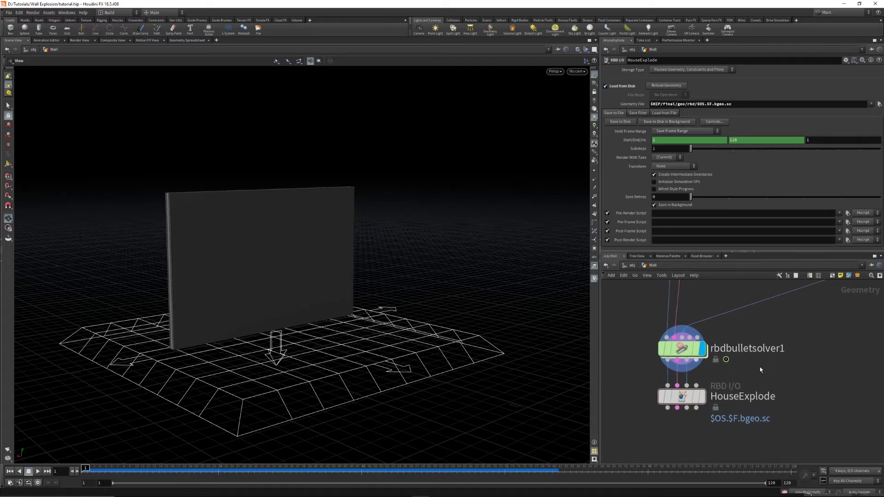
left_click_drag(294, 243, 364, 277)
scroll(330, 257, "up", 4)
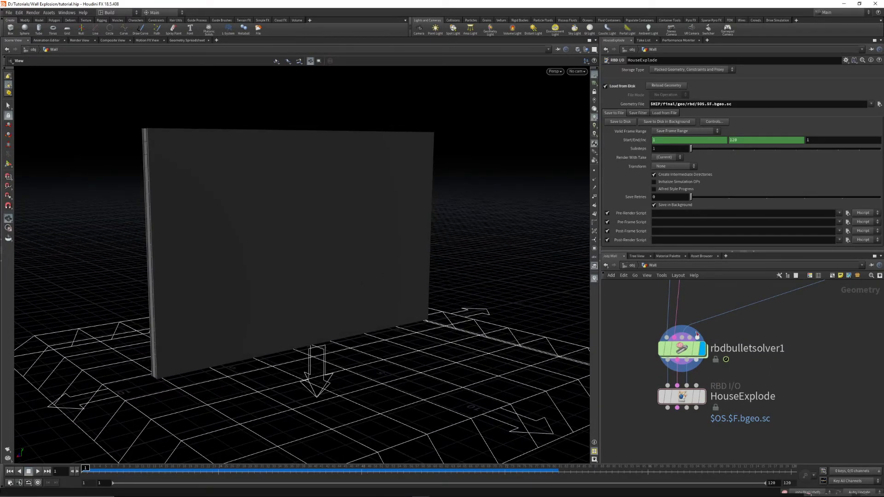
left_click(686, 397)
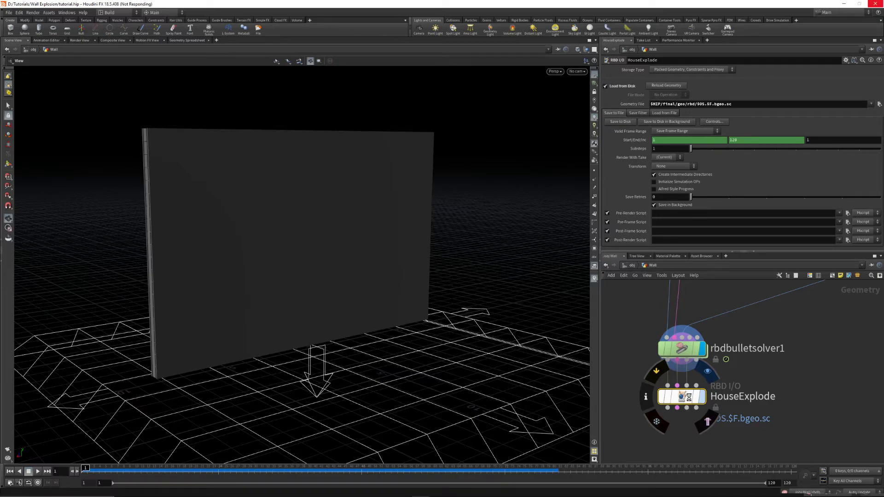
key("alt+Tab")
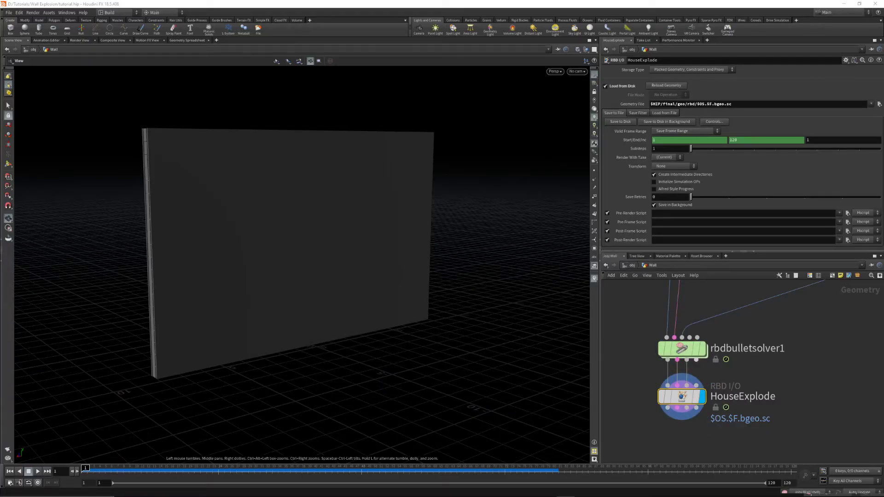
middle_click_drag(751, 368, 737, 352)
mouse_move(84, 468)
left_mouse_down()
mouse_move(786, 473)
mouse_move(86, 471)
left_mouse_up()
- Add a Null below HouseExplode, fed by its first output, and rename it Wall_Destruction
scroll(655, 382, "down", 6)
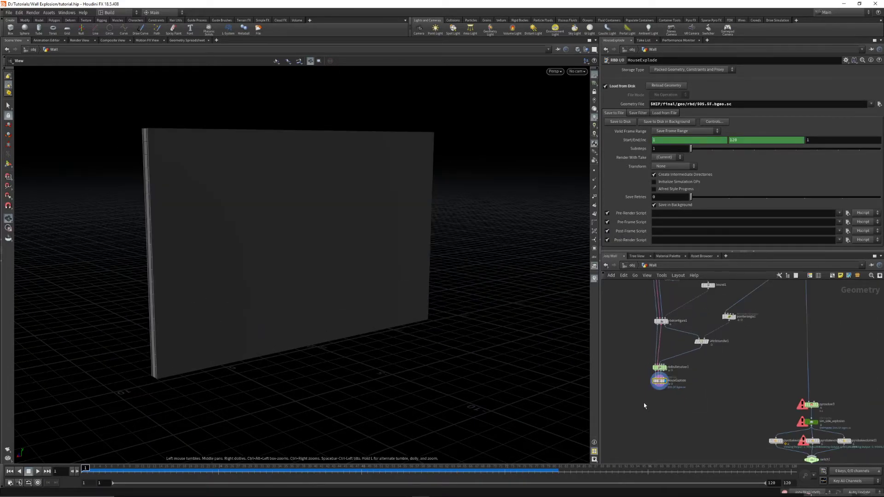
middle_click_drag(654, 415, 651, 396)
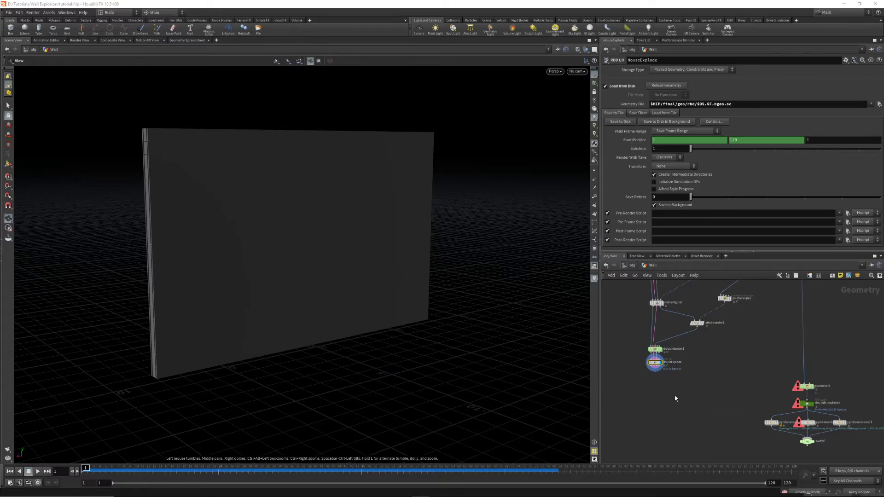
scroll(677, 397, "up", 5)
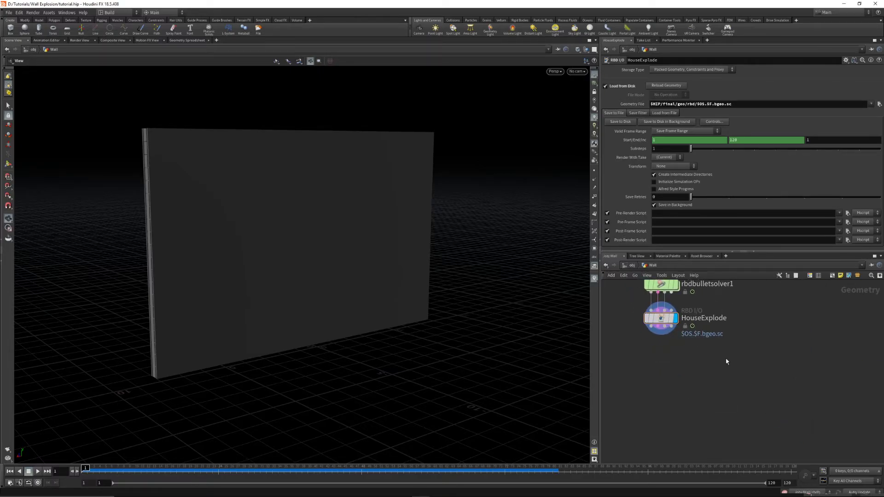
key("Tab")
type("null")
key("Return")
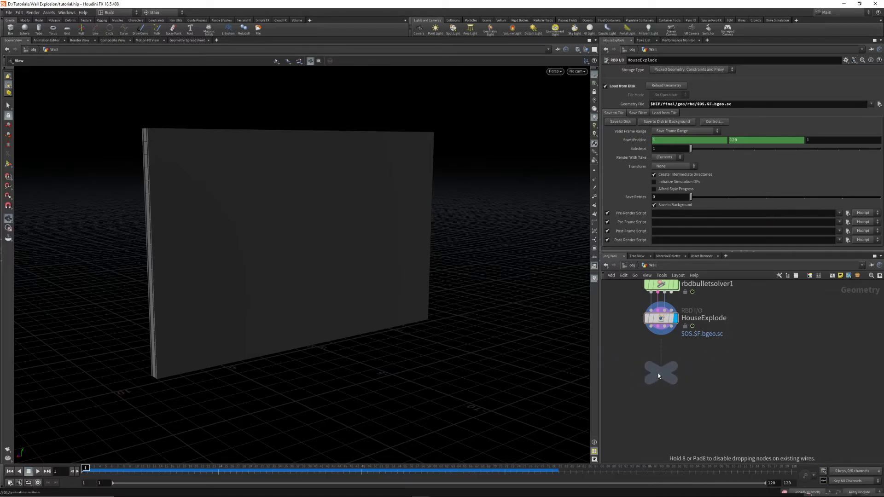
left_click(659, 373)
double_click(675, 380)
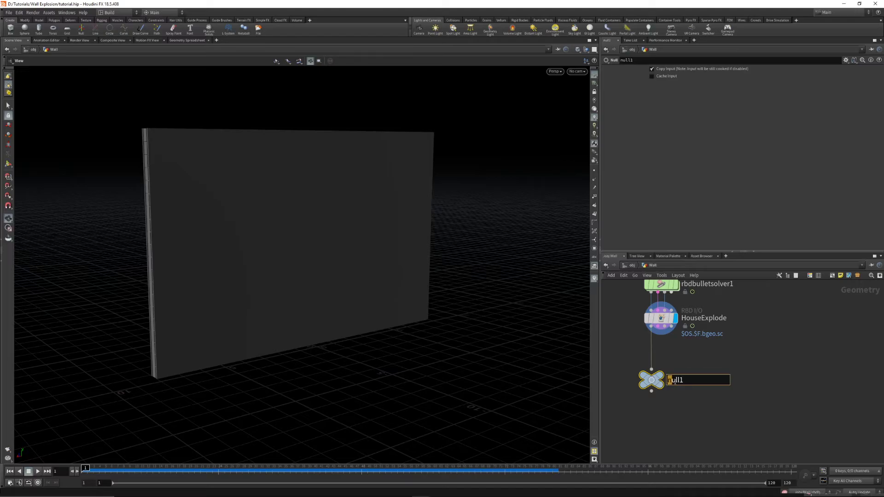
type("G")
type("Wall_D")
type("estruction")
key("Return")
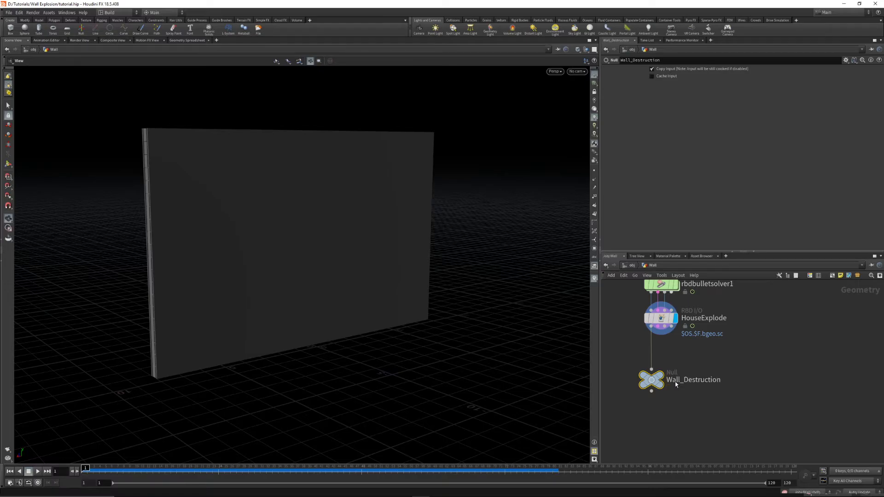
- Add a Collision Source node fed by HouseExplode's first output, place it beside Wall_Destruction and display it
middle_click_drag(729, 372, 703, 349)
scroll(703, 350, "down", 3)
middle_click_drag(723, 393, 699, 382)
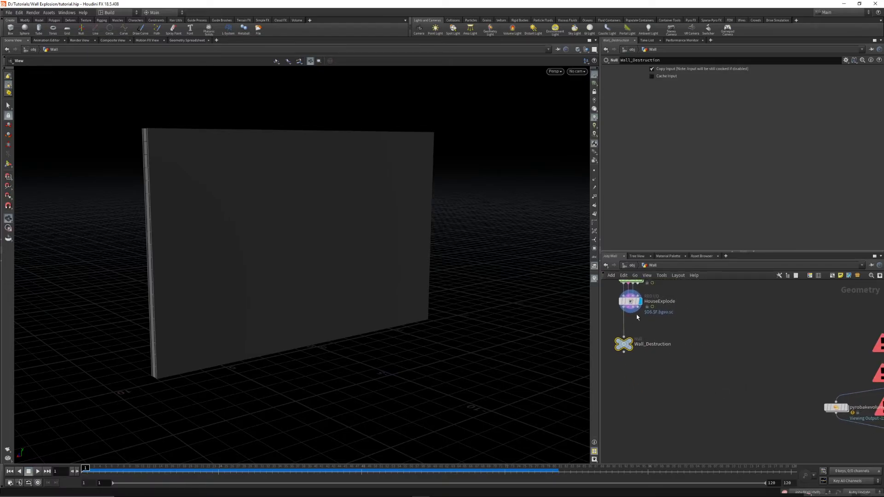
scroll(659, 321, "up", 2)
middle_click_drag(658, 321, 657, 341)
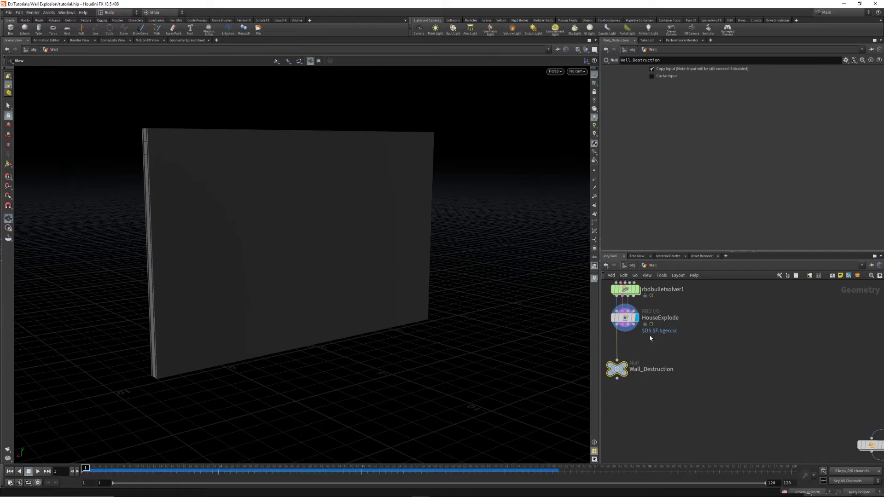
left_click(618, 331)
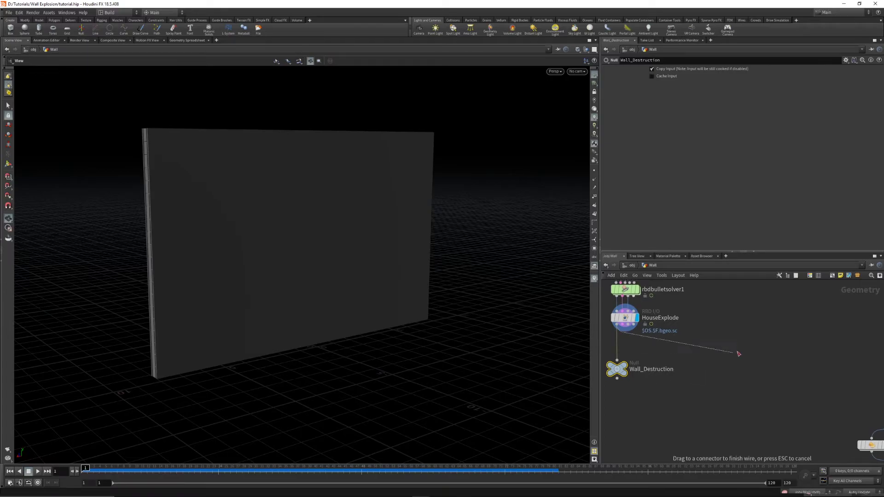
left_click(762, 343)
type("coll")
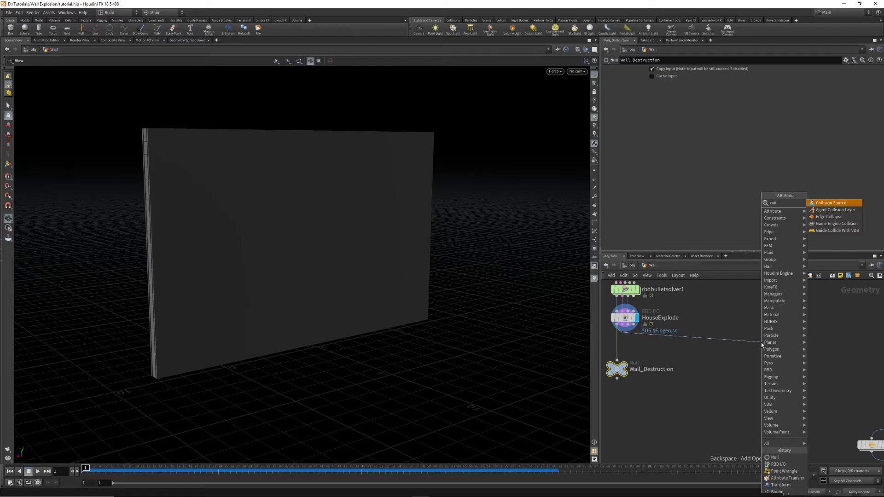
key("Return")
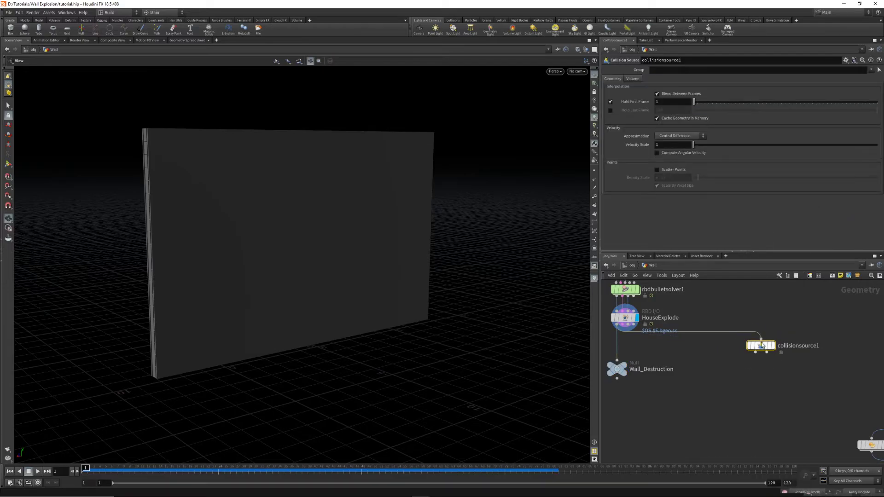
left_click(795, 345)
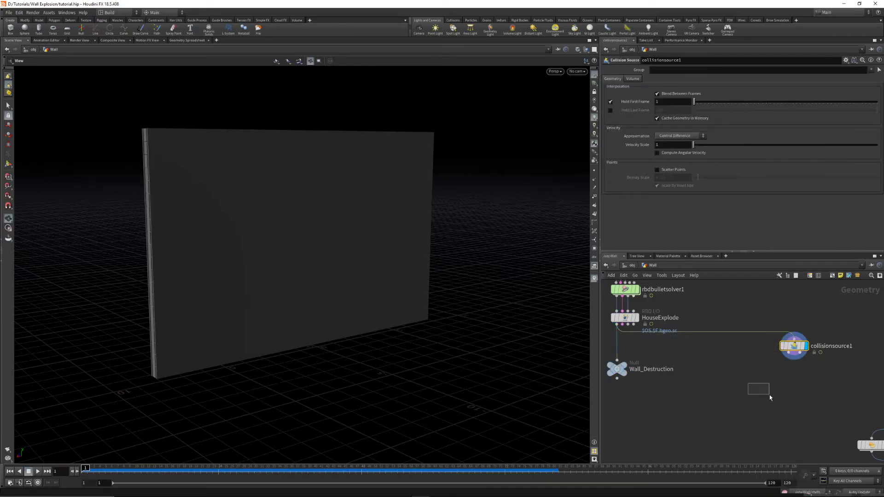
- Add two Null nodes below collisionsource1 and wire each of its two outputs to one of them
key("Tab")
type("null")
key("Return")
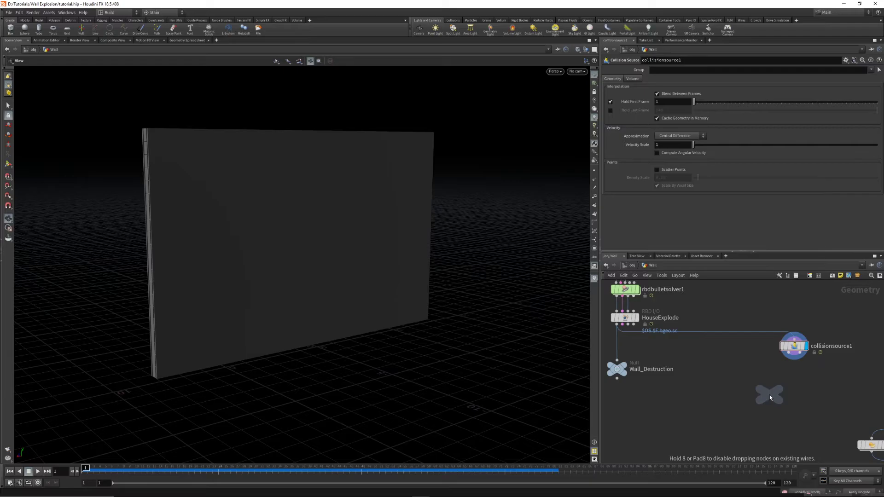
left_click(775, 372)
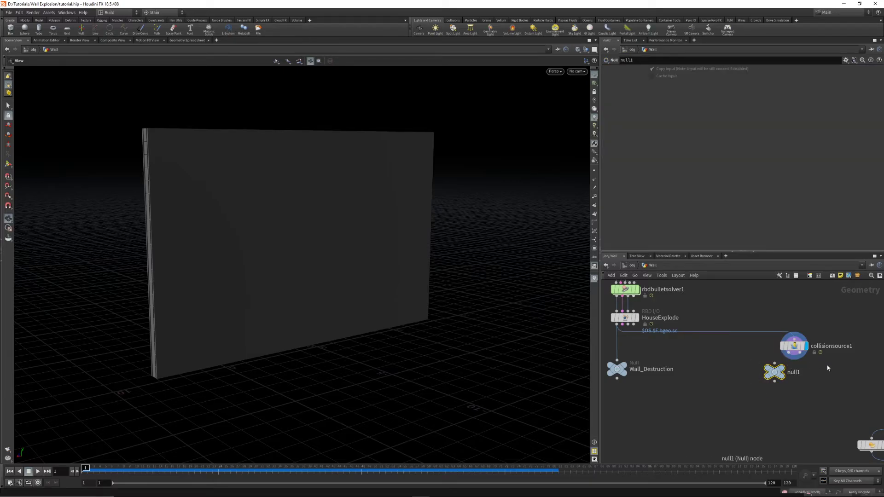
key("ctrl+c")
key("ctrl+v")
left_click_drag(832, 376, 831, 375)
left_click(782, 369)
- Display null1 and inspect the collision geometry of the exploding wall at frame 35
left_click_drag(199, 306, 273, 296)
middle_click_drag(690, 383, 612, 371)
left_click(697, 360)
left_click_drag(310, 261, 244, 468)
left_click(283, 468)
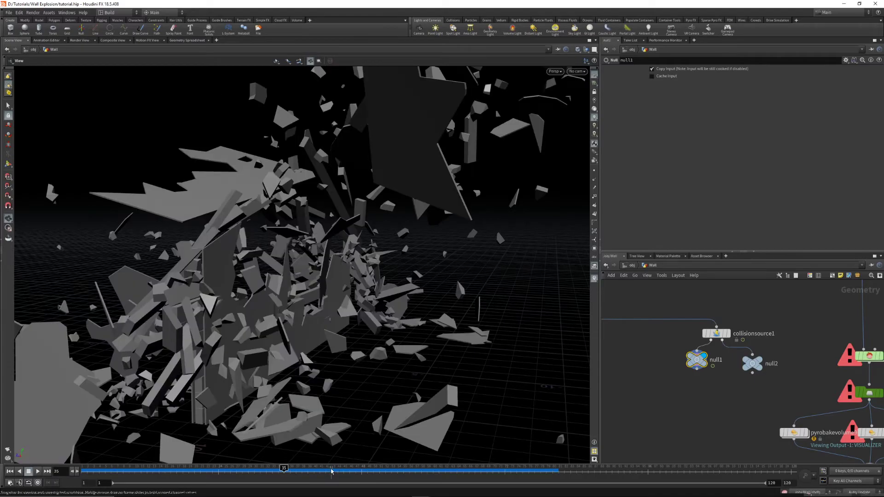
left_click_drag(376, 328, 405, 324)
- Display null2 and inspect the debris collision volumes at frame 35 from several angles
mouse_move(757, 363)
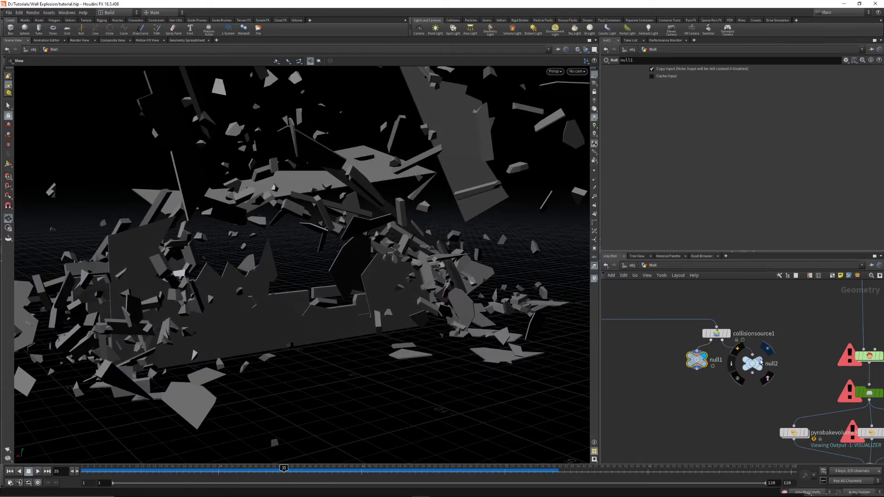
left_click_drag(362, 282, 366, 255)
scroll(300, 245, "down", 5)
right_click_drag(365, 255, 533, 240)
mouse_move(434, 218)
right_mouse_down()
mouse_move(519, 211)
mouse_move(435, 214)
right_mouse_up()
left_click_drag(435, 214, 479, 224)
right_click_drag(480, 224, 295, 243)
right_click_drag(401, 248, 352, 246)
middle_click_drag(352, 246, 254, 224)
- Move pyrosolver3 and the cache, bake volume and switch nodes beneath it further down in the network
middle_click_drag(832, 359, 697, 359)
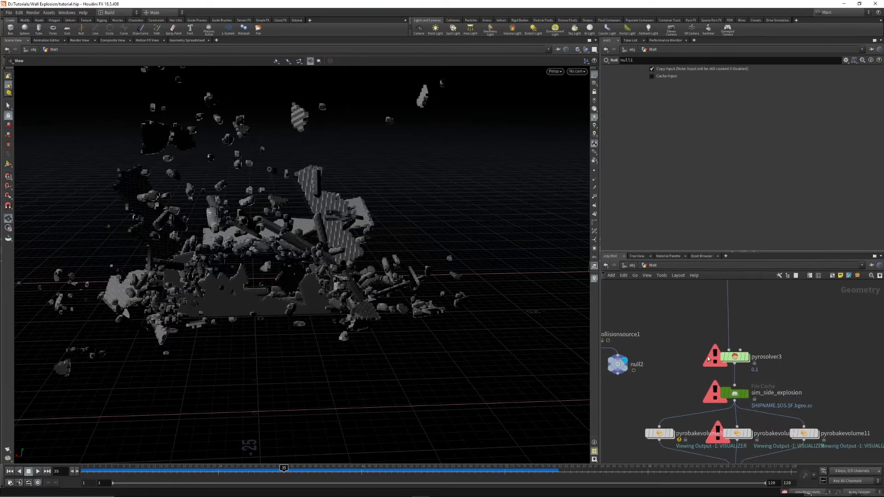
left_click(737, 358)
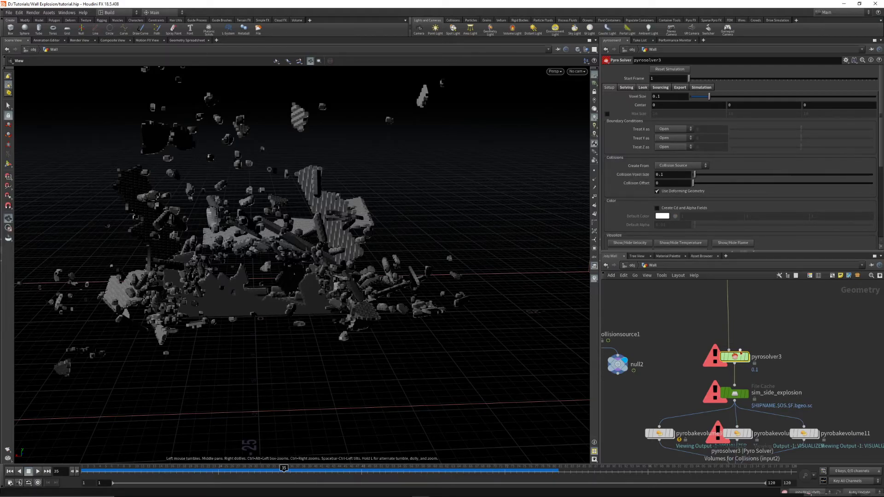
scroll(673, 345, "down", 3)
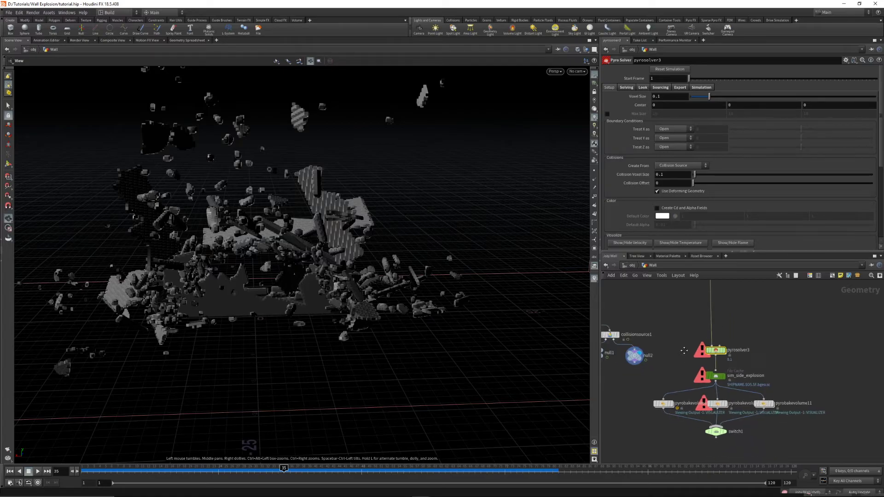
middle_click_drag(674, 345, 670, 298)
left_click_drag(657, 290, 788, 430)
left_click_drag(713, 307, 713, 350)
- Select null2 and examine the shape and resolution of the debris collision volumes up close
left_click(659, 323)
middle_click_drag(658, 324, 711, 340)
left_click(683, 327)
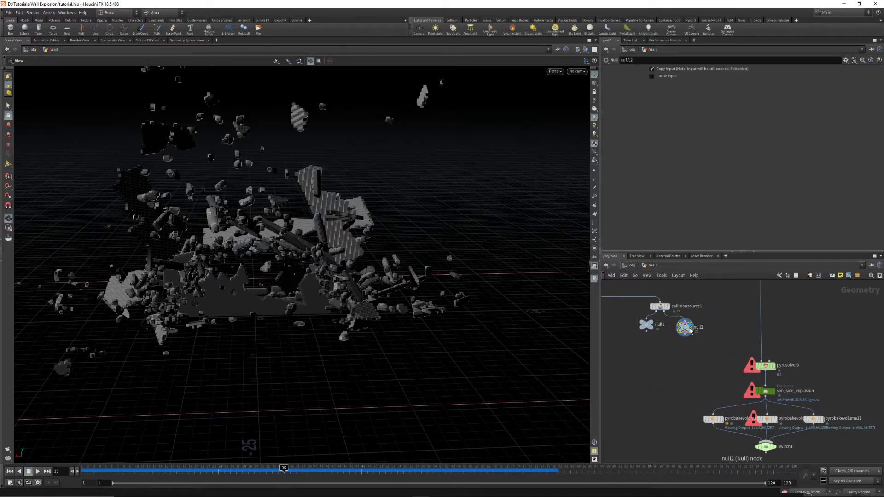
scroll(692, 334, "up", 4)
left_click_drag(482, 306, 430, 250)
scroll(365, 246, "up", 4)
scroll(405, 269, "down", 3)
mouse_move(677, 322)
- Set the volume voxel size of collisionsource1 to 0.05
left_click(635, 287)
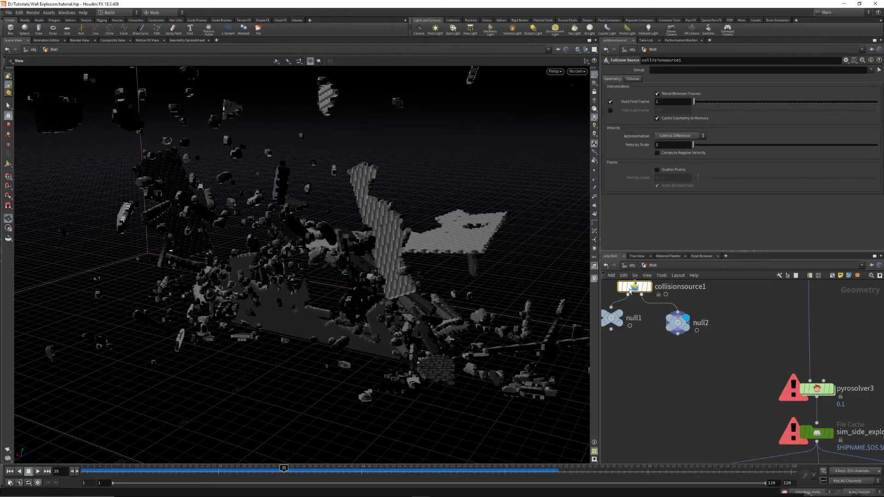
left_click(670, 101)
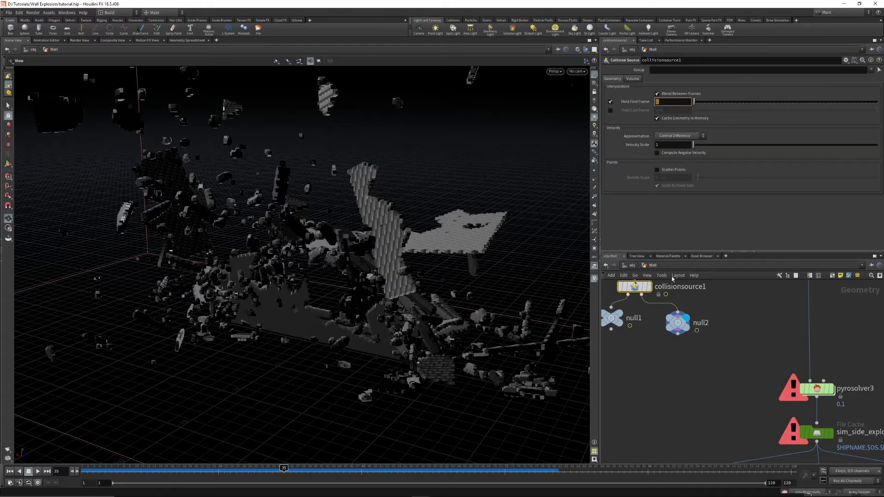
left_click(679, 324)
left_click(636, 287)
left_click(633, 79)
left_click(674, 103)
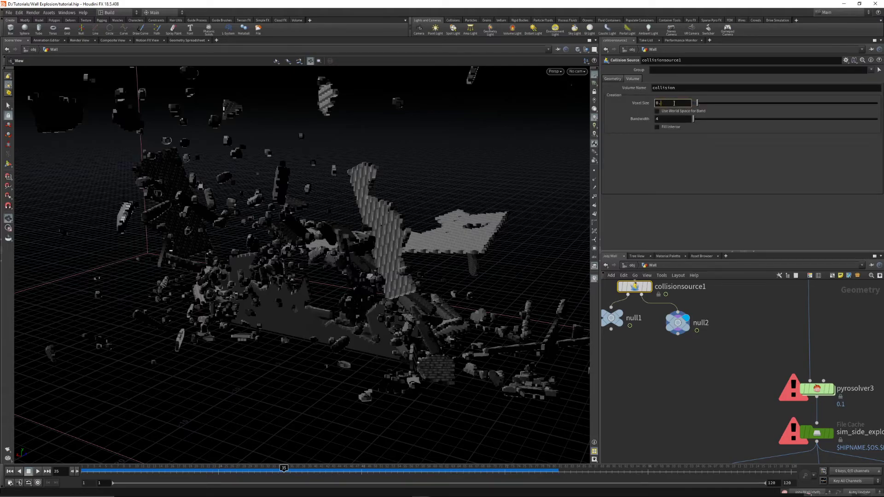
type("05")
key("Return")
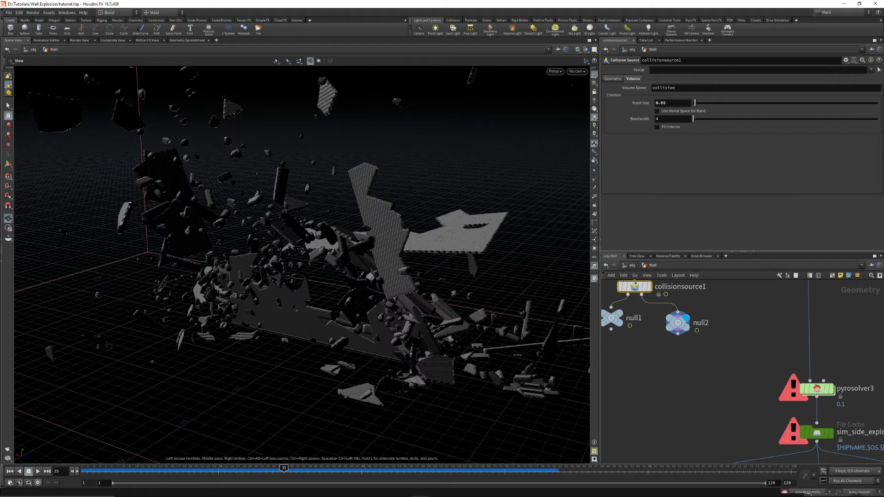
- Set the collision voxel size of pyrosolver3 to 0.05, leaving its main voxel size alone
middle_click_drag(750, 340, 749, 390)
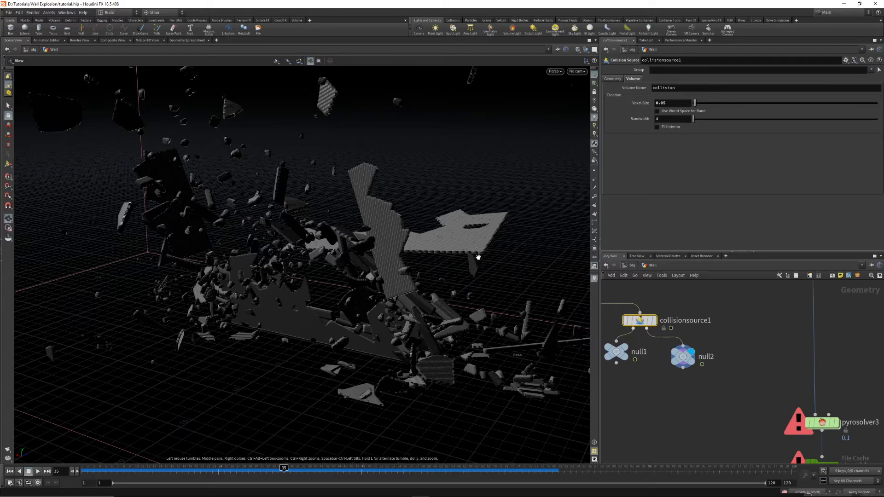
left_click(823, 422)
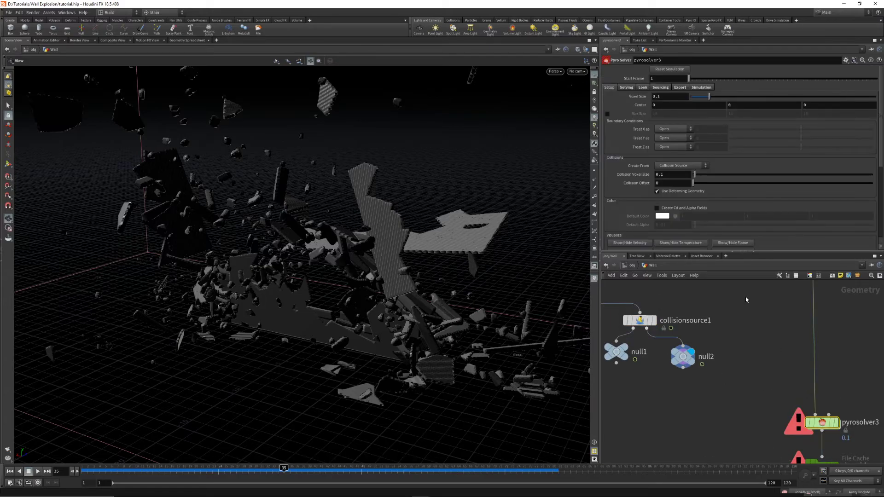
left_click(668, 97)
left_click(672, 176)
key("BackSpace")
type("05")
key("Return")
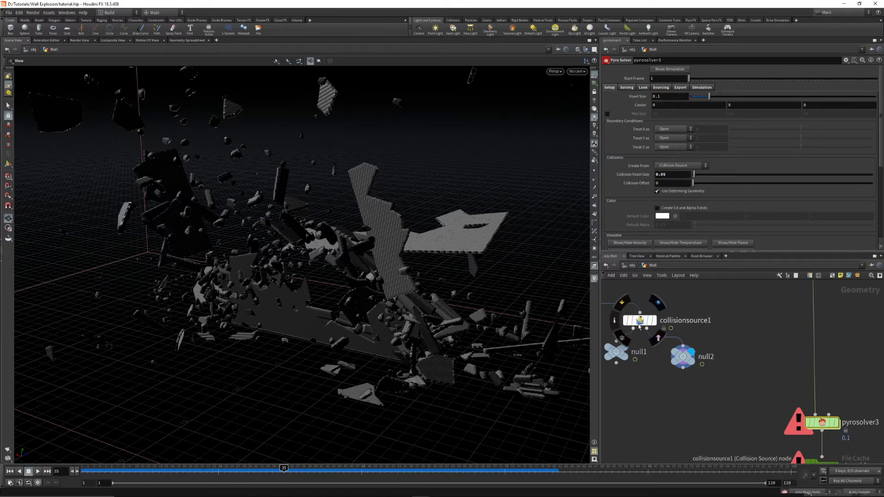
- Wire null2's output into the collision volumes input of pyrosolver3
mouse_move(688, 362)
middle_click_drag(683, 380, 661, 355)
left_click_drag(667, 351, 807, 390)
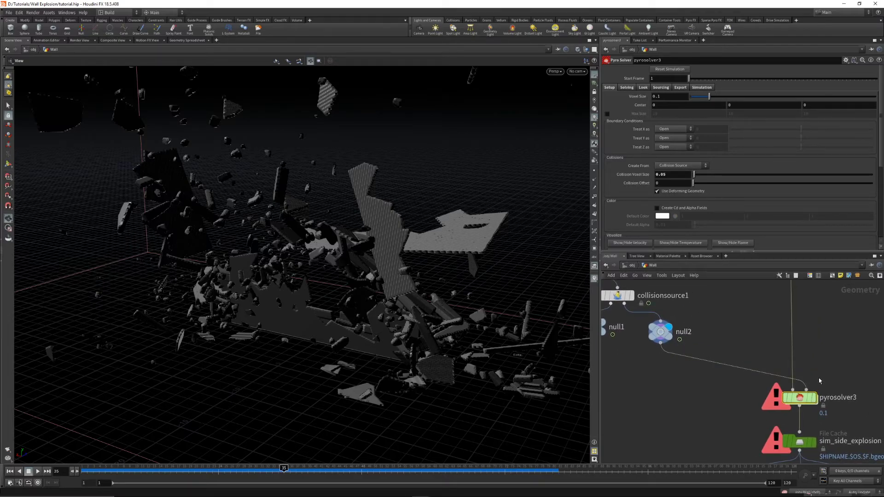
middle_click_drag(631, 364, 609, 351)
left_click(671, 337)
key("Delete")
scroll(694, 366, "down", 2)
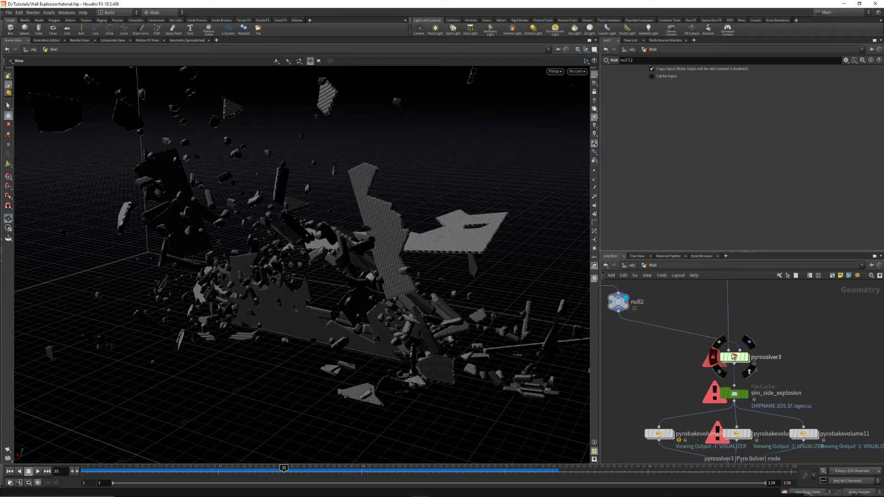
- Set the sim_side_explosion cache path to $HIP/final/geo/$HIPNAME.$OS.$F.bgeo.sc and enable loading from disk
left_click(739, 388)
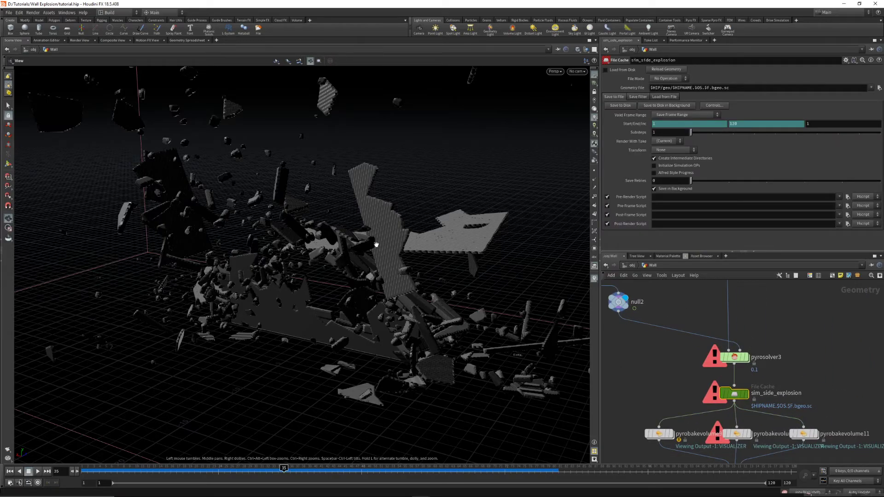
left_click_drag(376, 244, 318, 248)
right_click_drag(318, 249, 328, 269)
left_click_drag(327, 268, 416, 296)
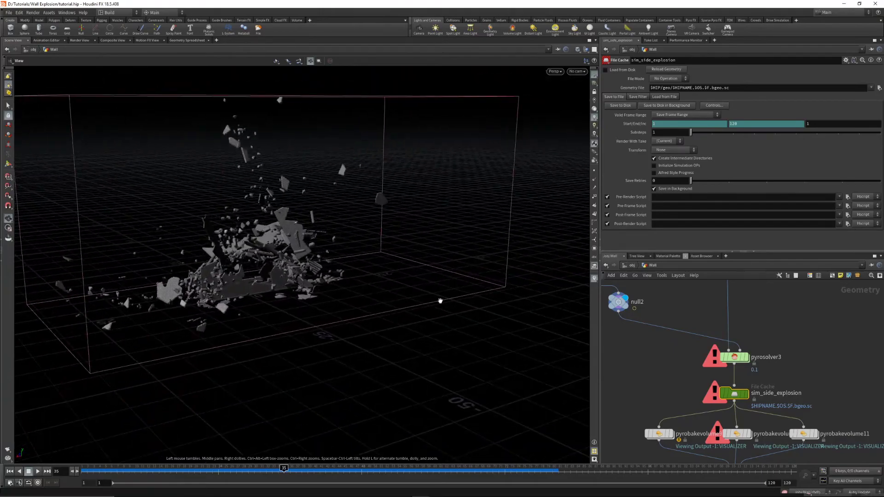
middle_click_drag(680, 375, 683, 348)
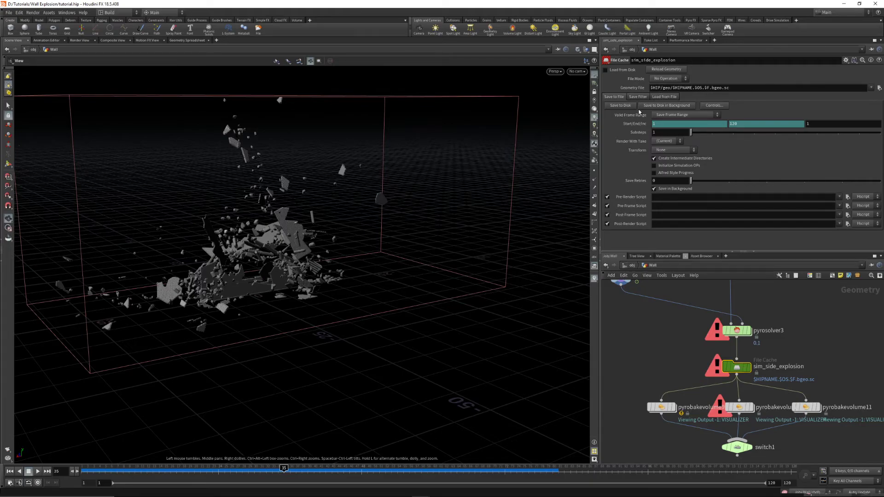
left_click_drag(662, 88, 687, 87)
type("/final")
key("Return")
left_click(617, 71)
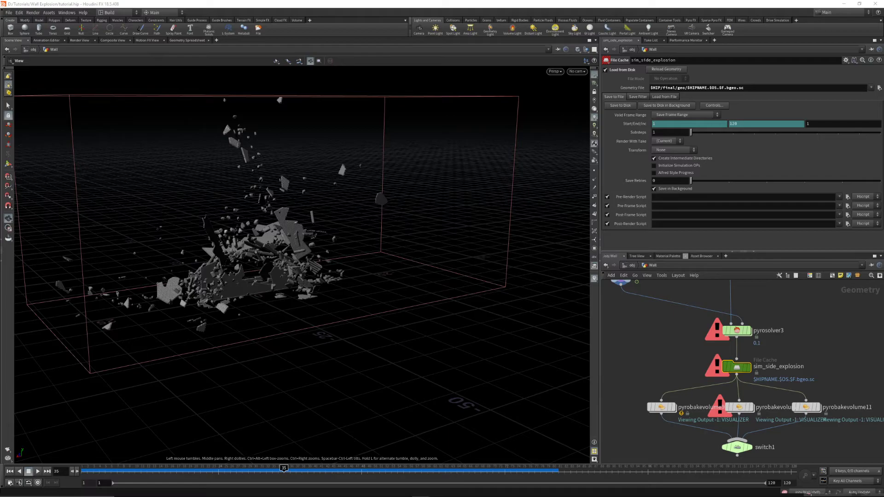
- Select pyrosolver3 and check its voxel size setting
left_click(737, 330)
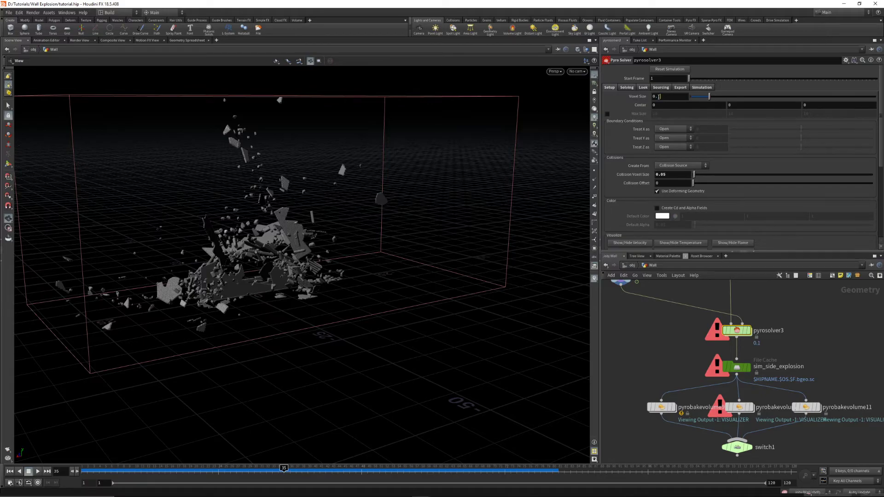
left_click(658, 97)
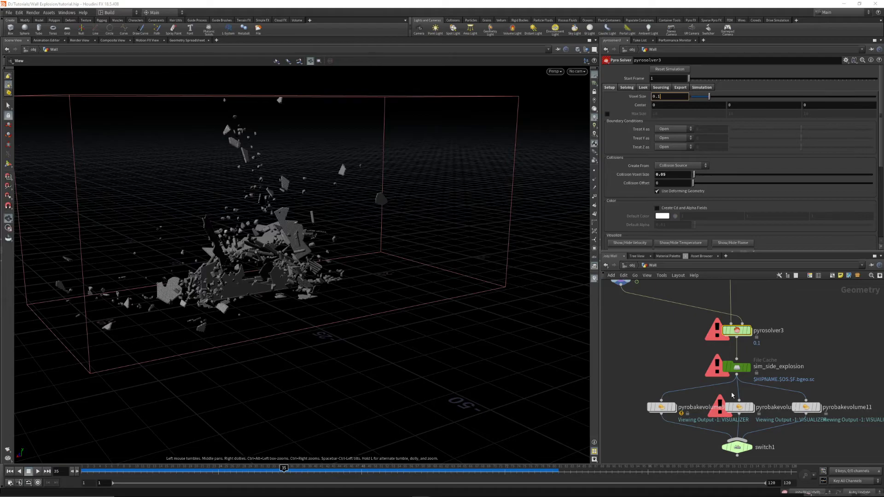
left_click(683, 323)
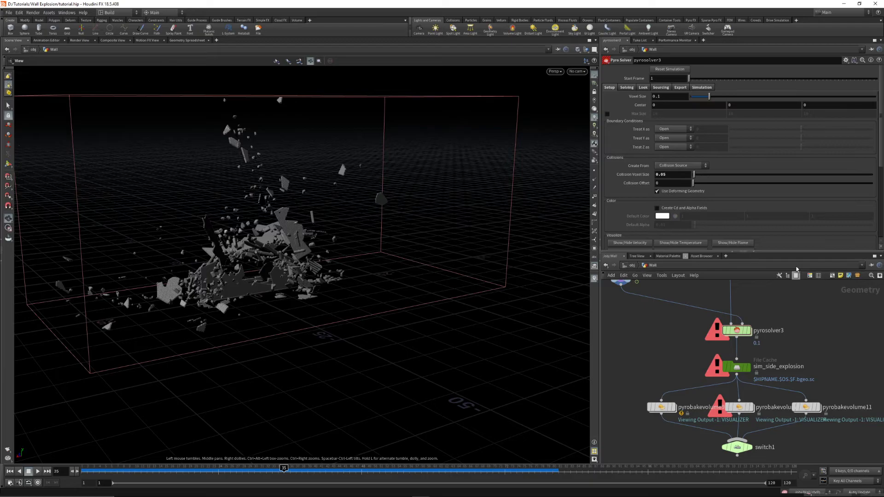
middle_click_drag(671, 362, 650, 346)
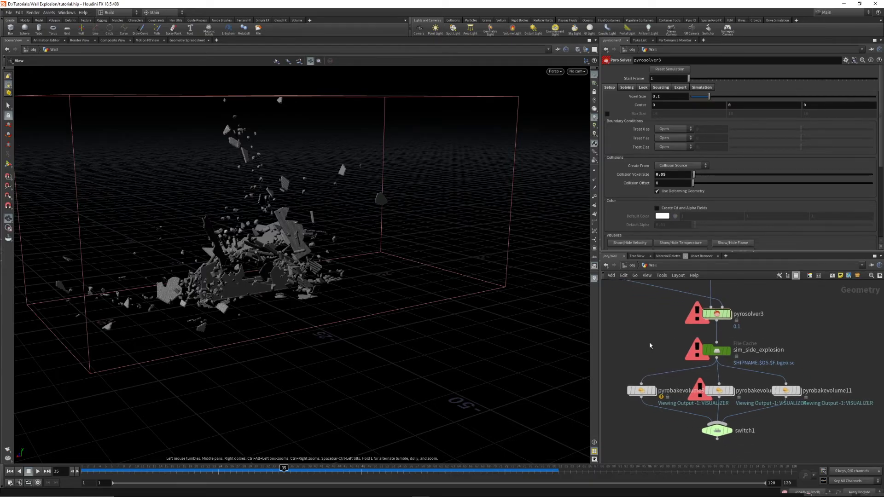
scroll(655, 341, "up", 2)
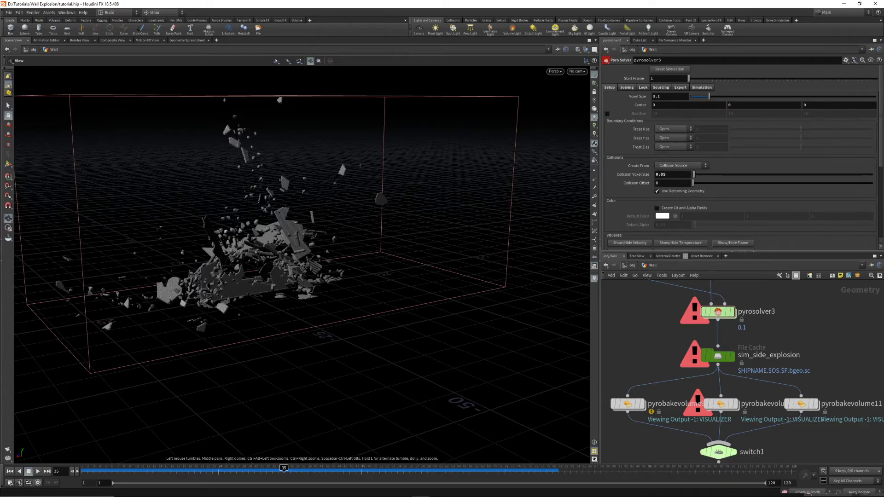
- Display sim_side_explosion and re-enter its geometry file path as $HIP/final/geo/$HIPNAME.$OS.$F.bgeo.sc
left_click(719, 357)
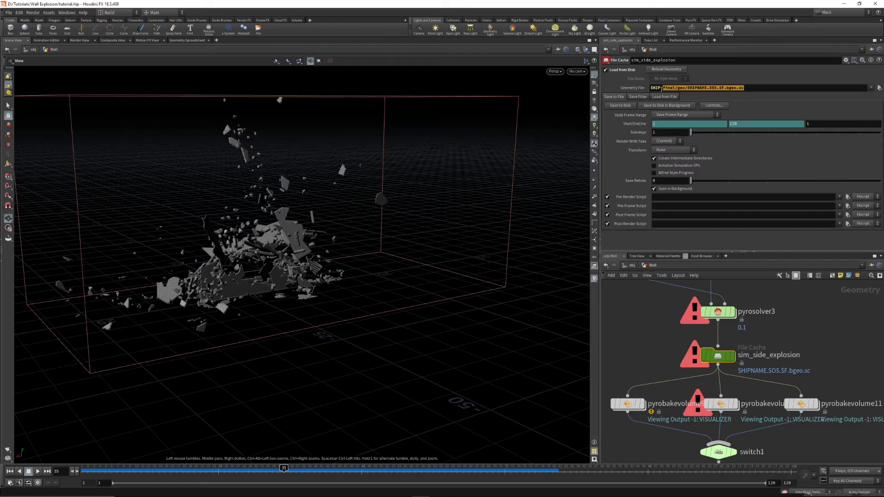
left_click(754, 90)
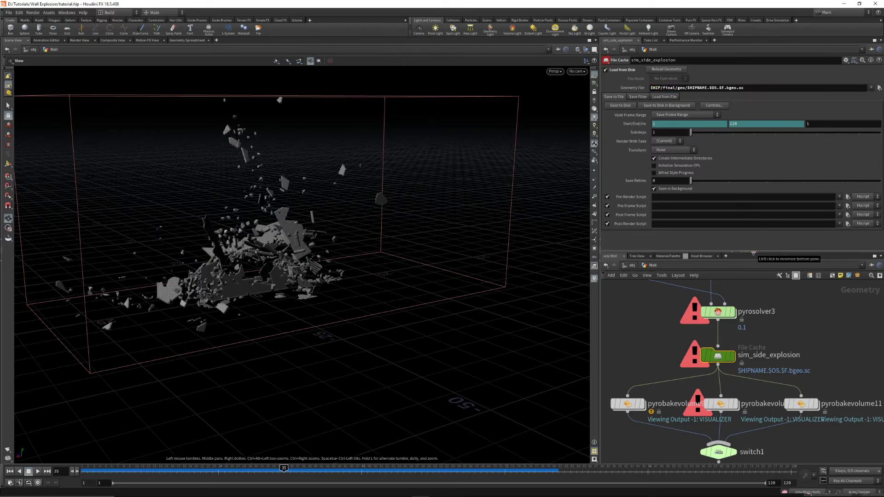
left_click(732, 356)
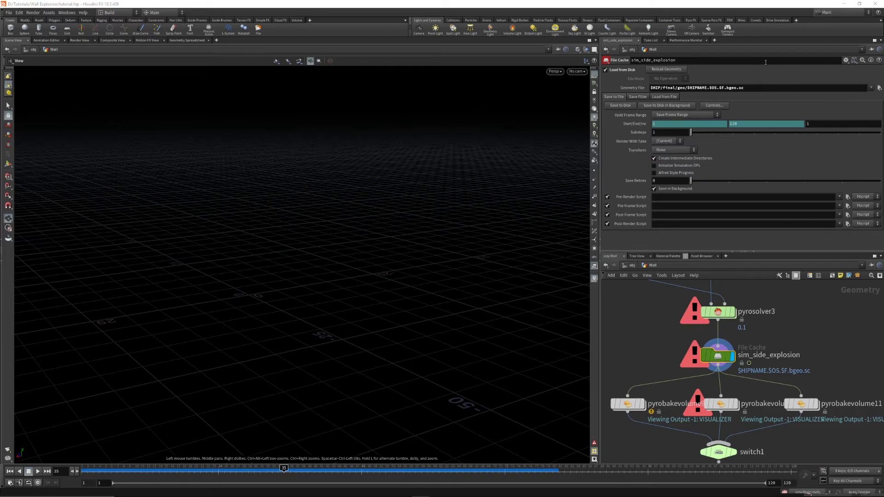
left_click_drag(754, 87, 628, 76)
type("$HIP/geo/$HIPNAME.$OS.$F.bgeo.sc")
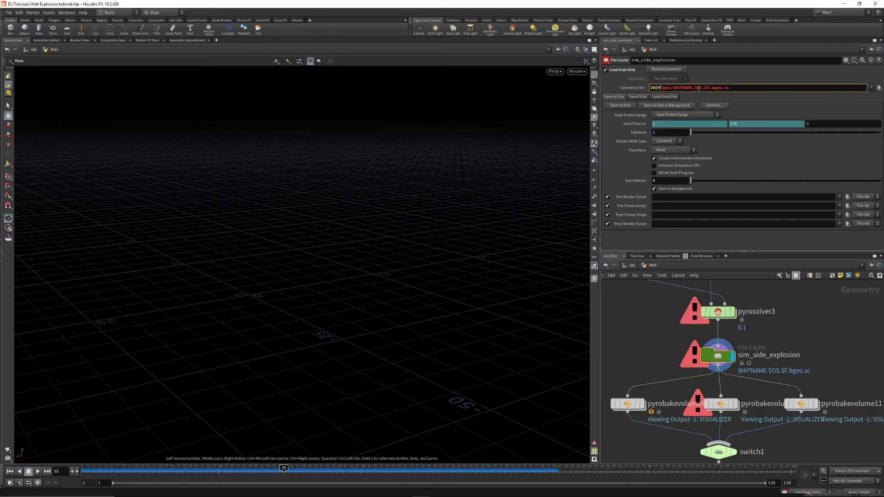
type("/final")
key("Return")
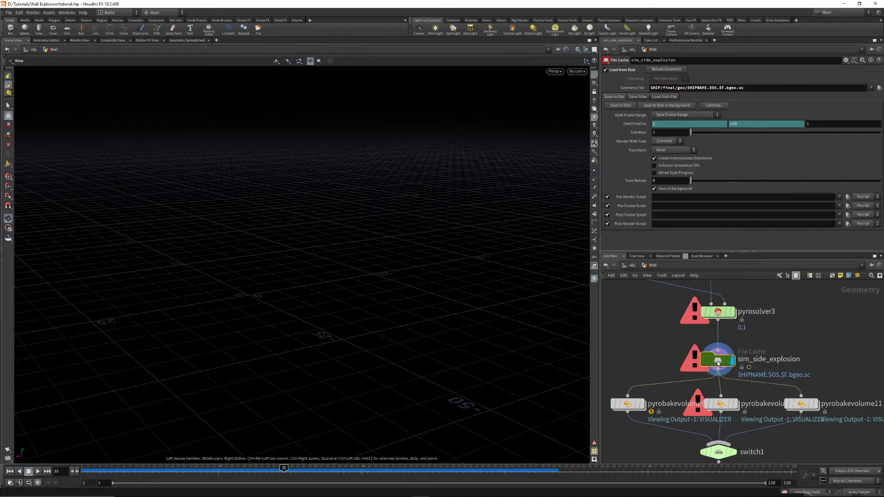
- Cut the wire between pyrosolver3 and sim_side_explosion and display the sim_side_explosion file cache
mouse_move(734, 317)
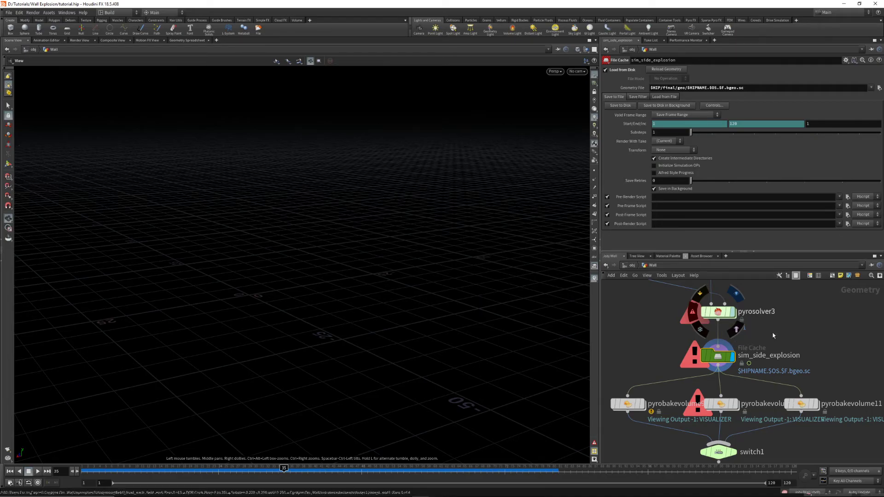
key("y")
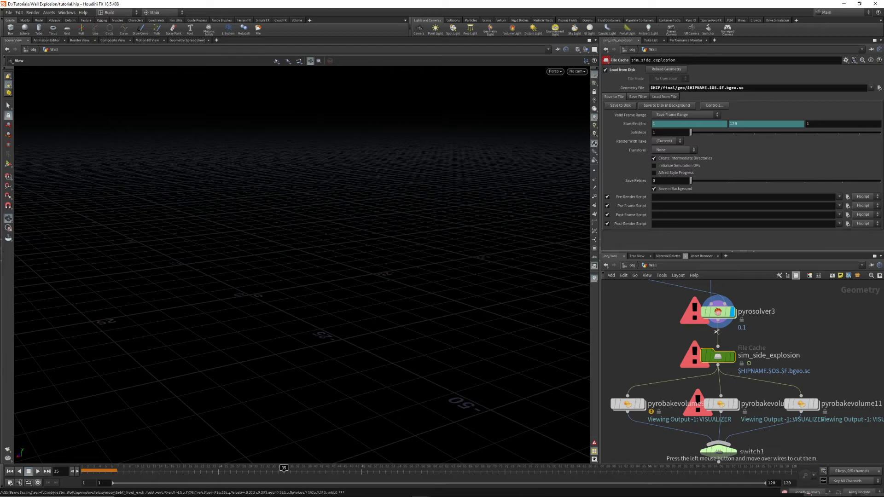
left_click(733, 357)
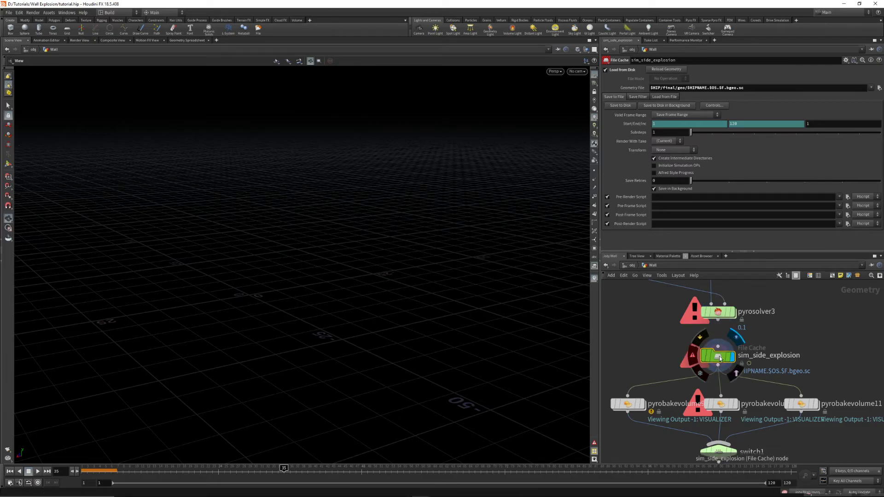
scroll(650, 368, "down", 3)
middle_click_drag(651, 368, 681, 370)
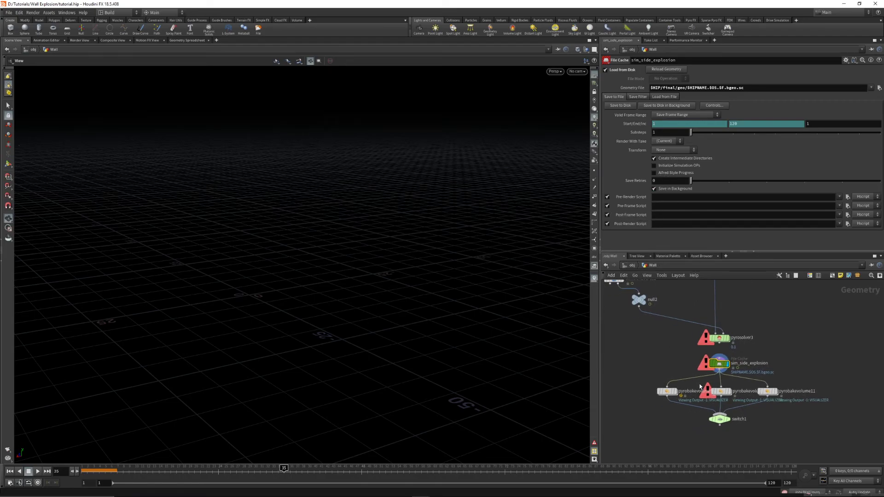
- Display the pyro bake volume nodes and switch1 in turn to check the cached explosion output
left_click(732, 385)
left_click(678, 388)
left_click(727, 419)
left_click(776, 391)
scroll(710, 347, "up", 3)
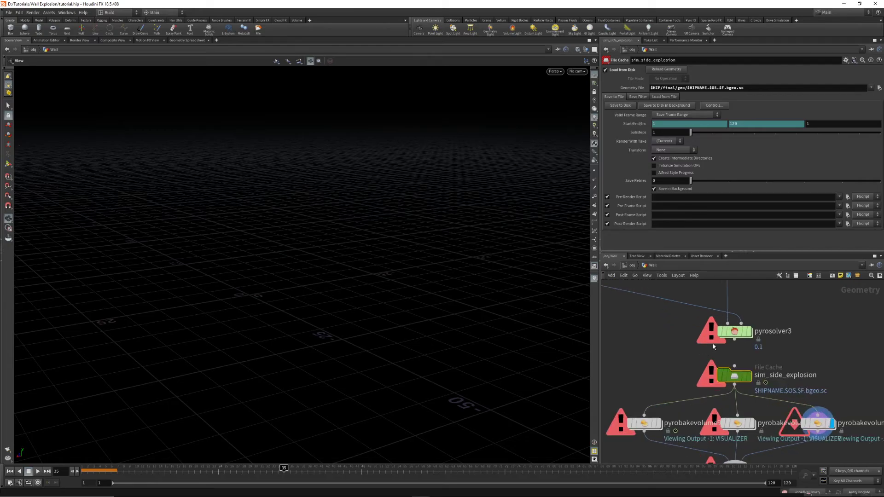
left_click_drag(735, 376, 735, 372)
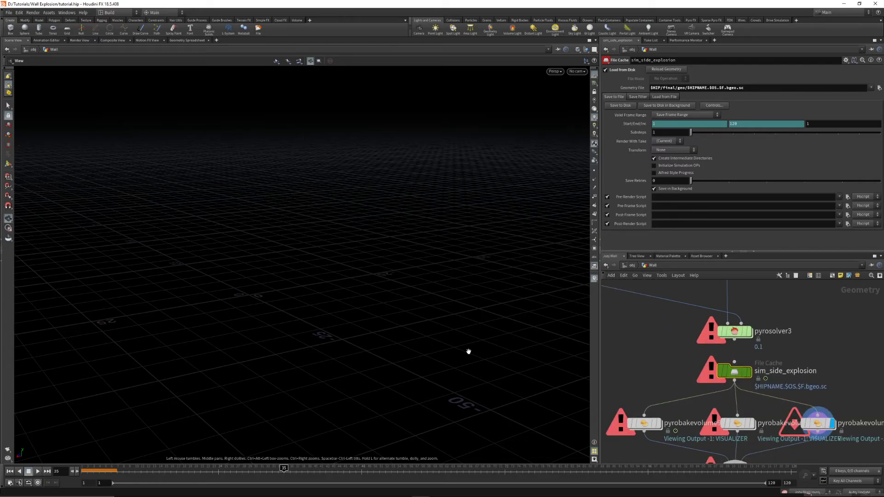
mouse_move(191, 496)
left_click(371, 490)
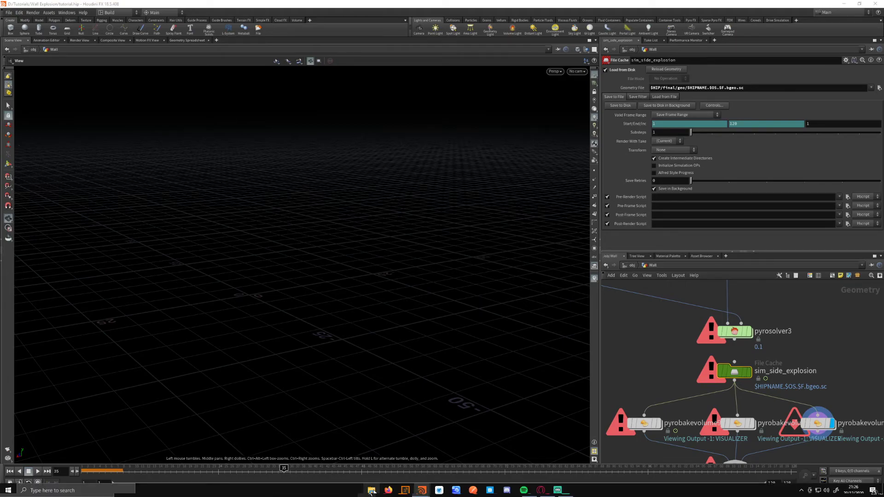
left_click(66, 351)
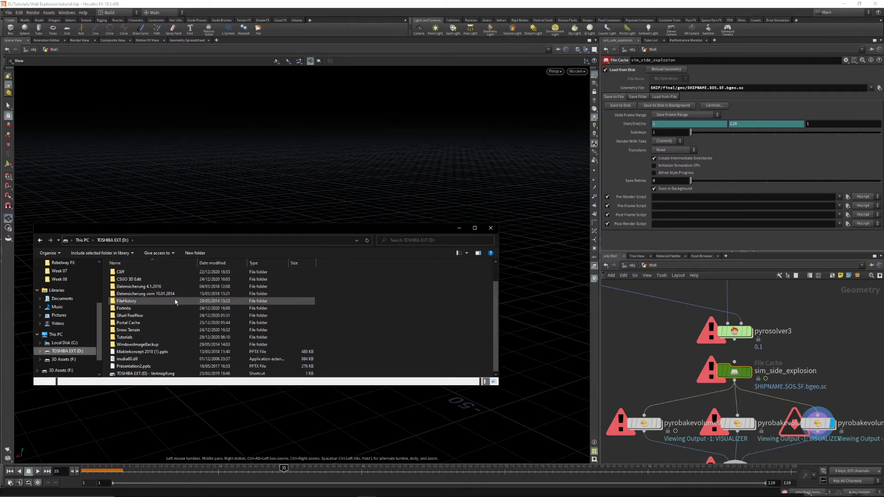
left_click(491, 228)
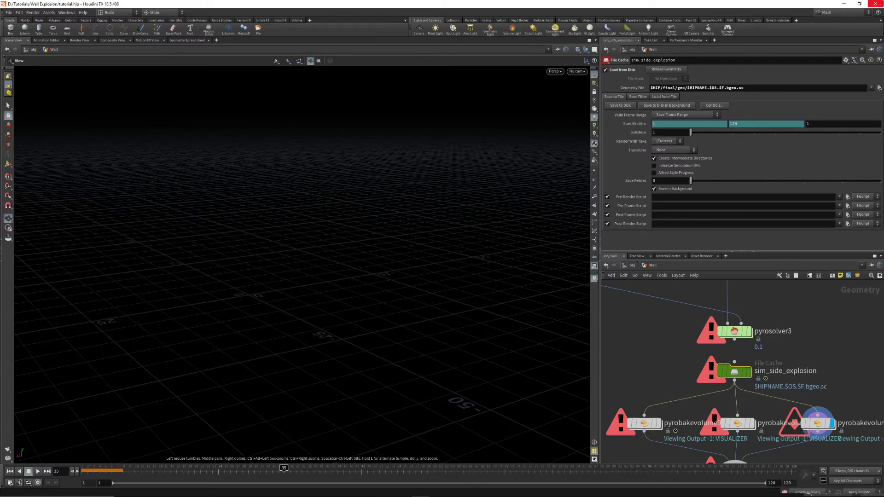
- Close the tutorial.hip scene, switch to the final project.hip scene and select the sharpen_density subnetwork in the Wall network
left_click(875, 3)
left_click(831, 45)
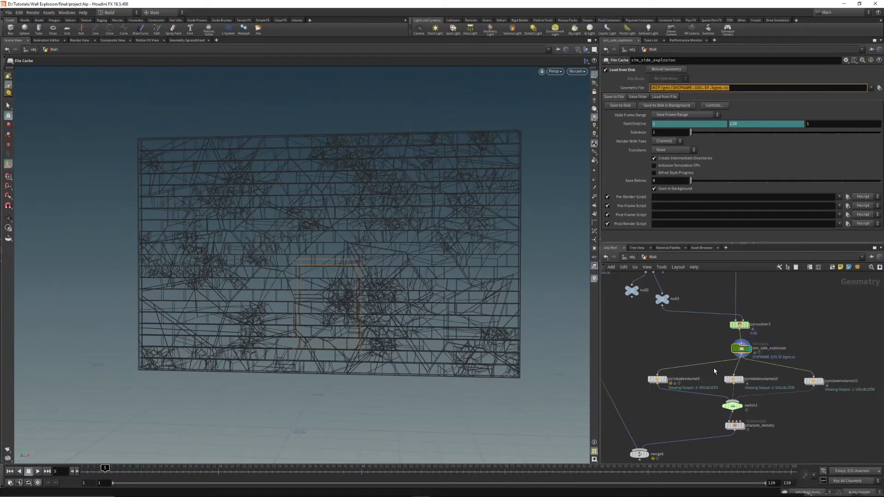
scroll(707, 385, "up", 1)
middle_click_drag(706, 386, 689, 353)
left_click_drag(732, 310, 729, 310)
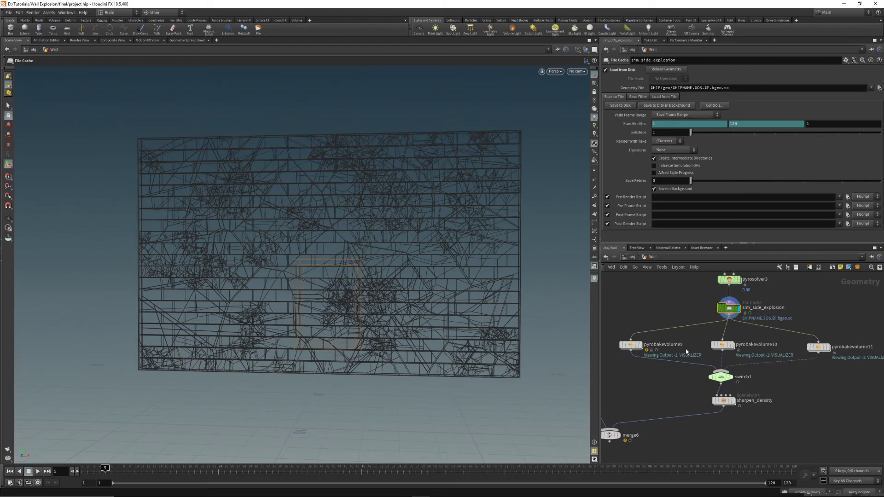
middle_click_drag(707, 417, 727, 400)
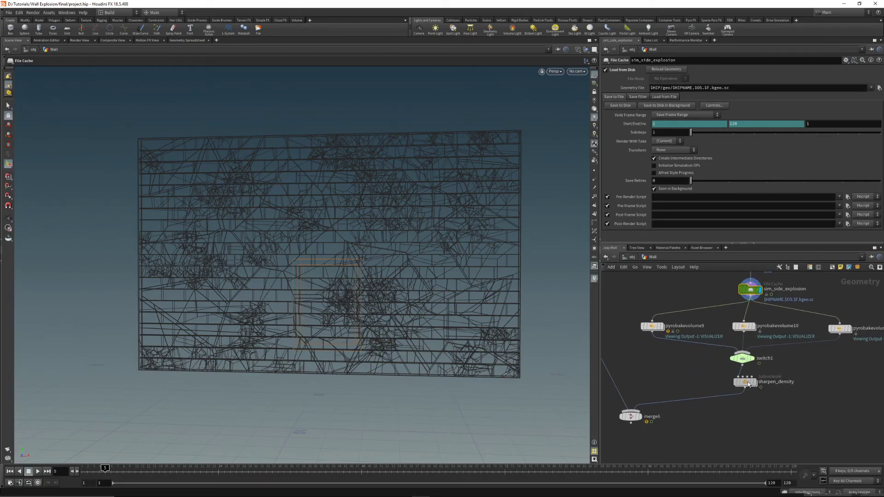
left_click(749, 384)
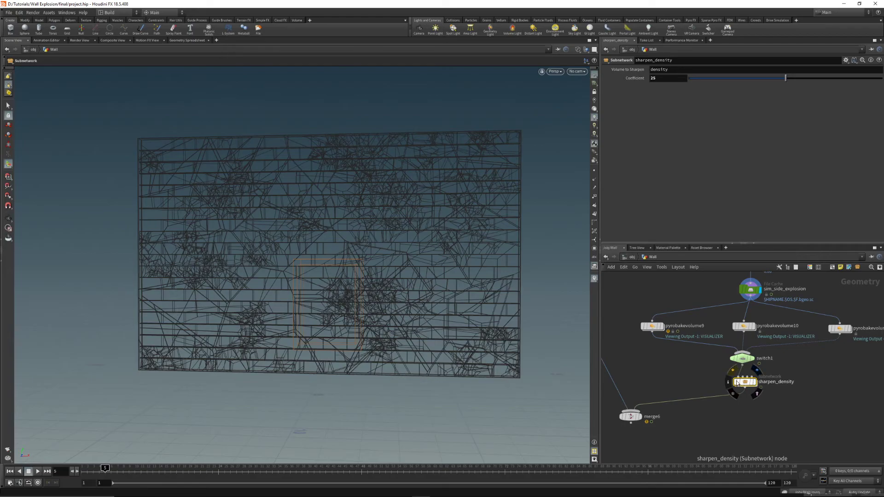
- Trace the Wall network from merge6 up through null1 to the HouseExplode cache and back to sharpen_density
middle_click_drag(719, 432, 777, 433)
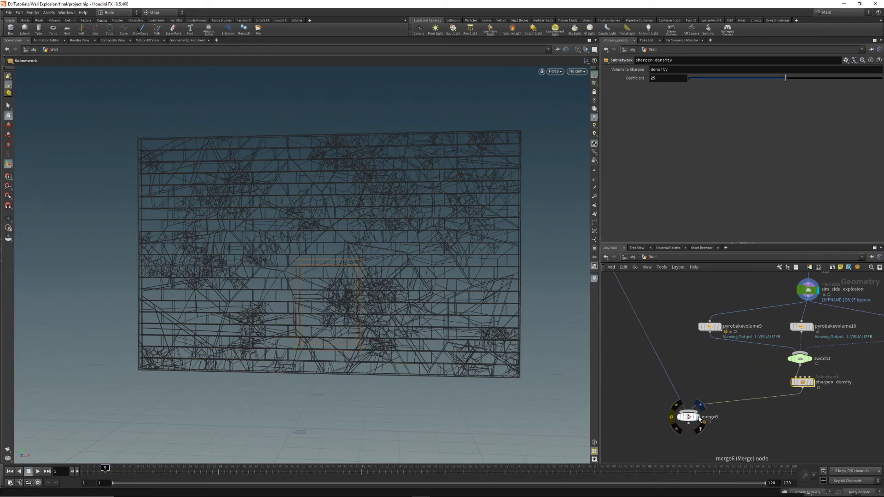
scroll(741, 415, "down", 3)
scroll(670, 327, "up", 5)
left_click_drag(665, 319, 668, 330)
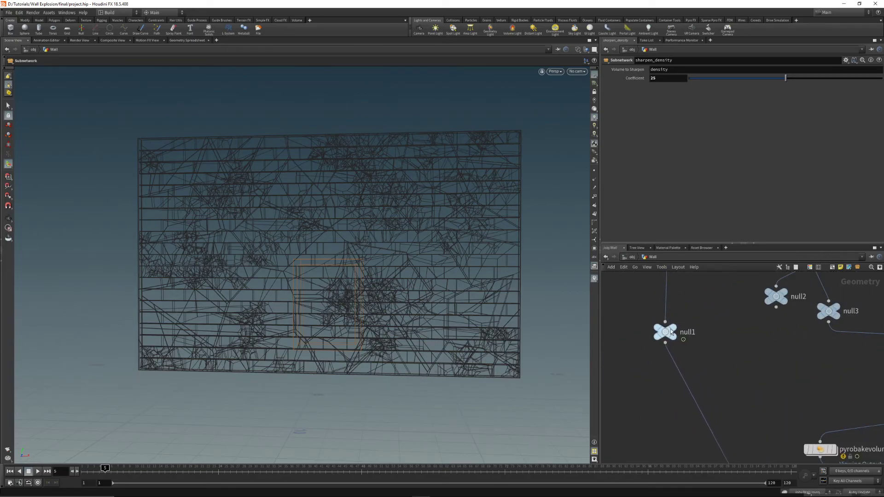
scroll(711, 333, "down", 2)
middle_click_drag(712, 333, 716, 349)
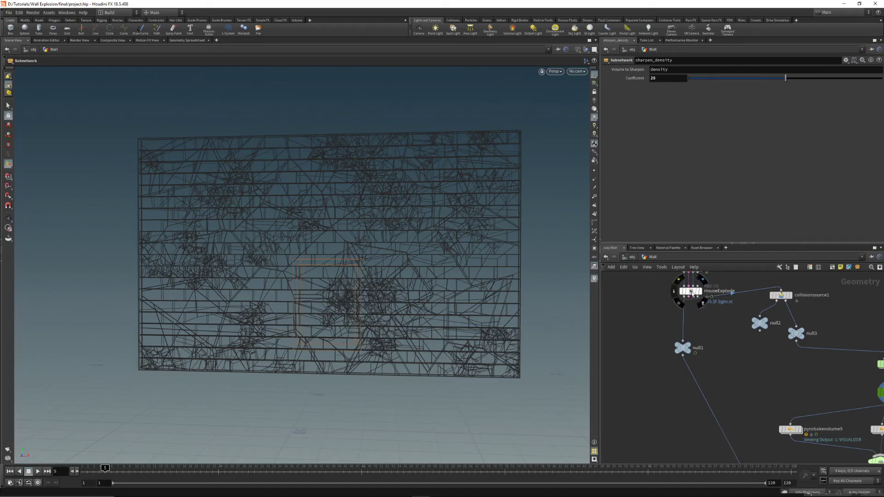
middle_click_drag(742, 396, 657, 265)
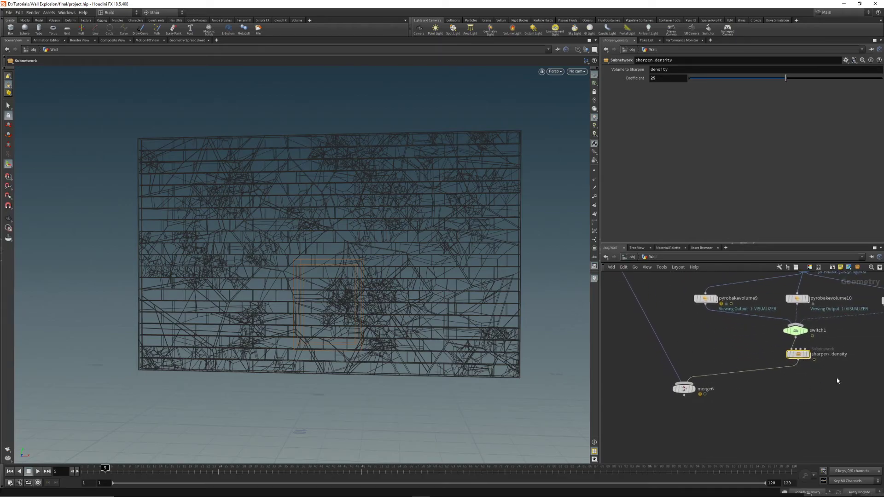
- Display merge6 and go to frame 37 to view the wall debris from the side
left_click(792, 342)
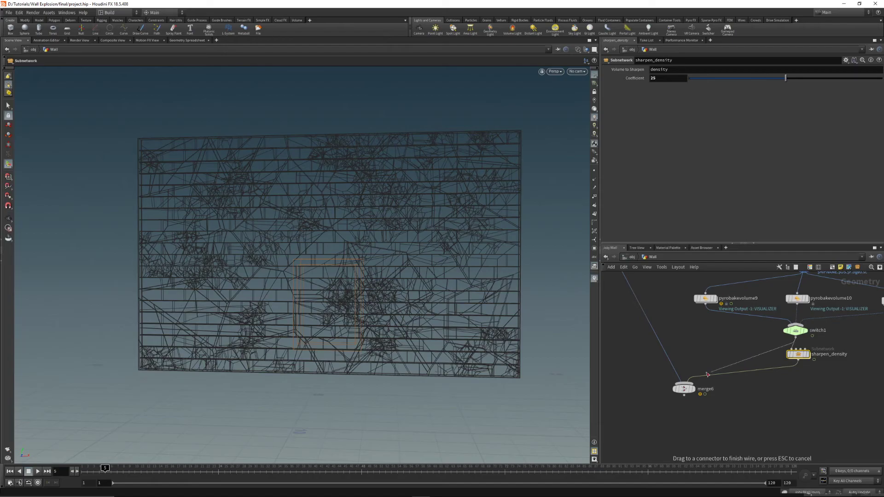
left_click(801, 363)
left_click_drag(685, 390, 690, 390)
left_click_drag(305, 269, 385, 264, "alt")
left_click(296, 469)
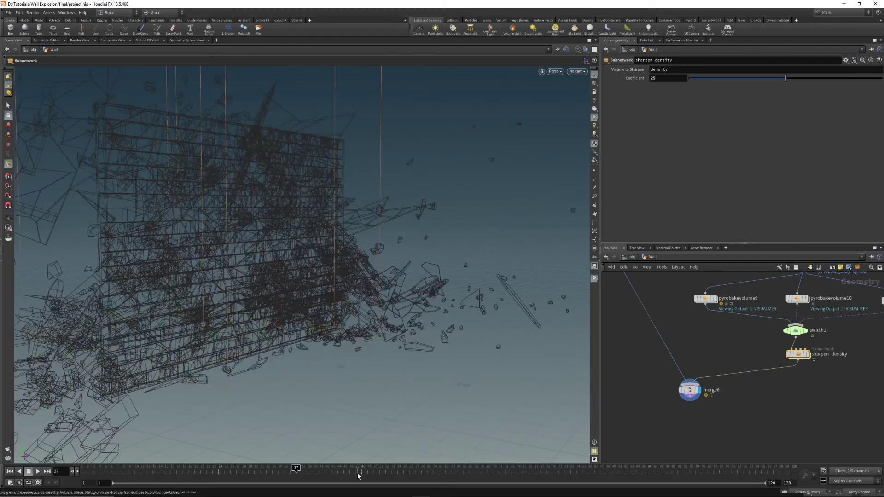
left_click_drag(260, 337, 372, 319, "alt")
middle_click_drag(372, 319, 328, 328, "alt")
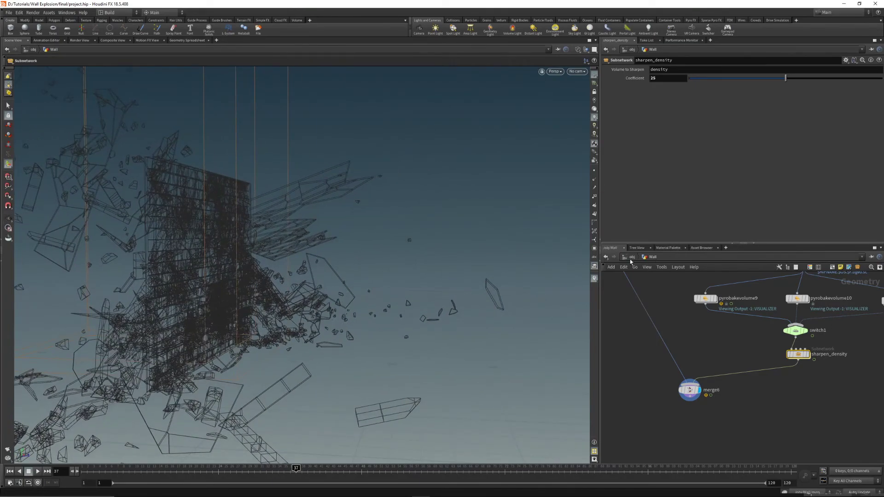
- Go up to the object level and set the viewport shading to Flat Shaded
left_click(632, 257)
left_click_drag(391, 282, 457, 271, "alt")
right_click_drag(456, 271, 557, 422)
left_click_drag(557, 422, 245, 263)
right_click_drag(246, 263, 289, 261)
left_click_drag(290, 262, 349, 259, "alt")
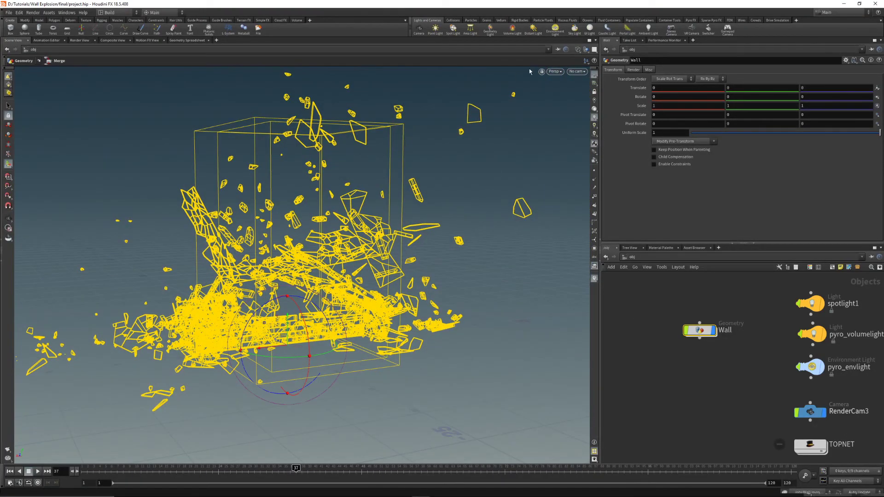
left_click(578, 49)
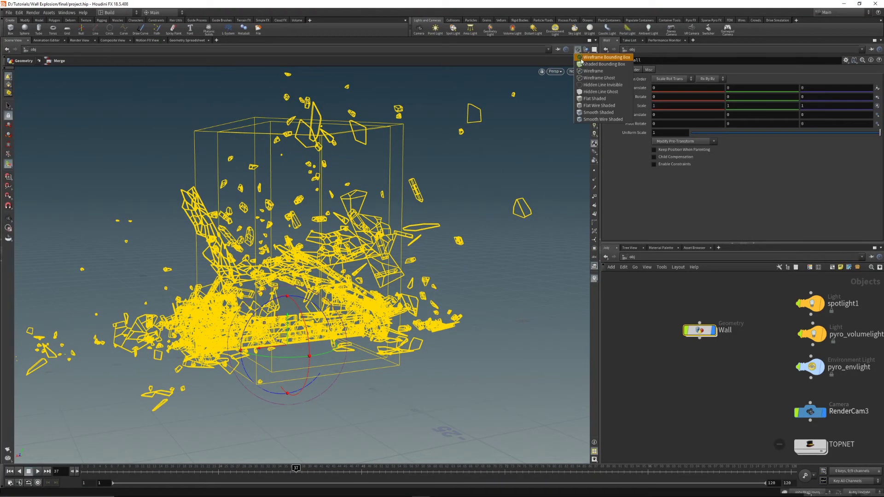
left_click(594, 100)
- Examine the pyro explosion and flying wall debris from several angles and distances
mouse_move(276, 216)
left_mouse_down("alt")
mouse_move(336, 224)
mouse_move(280, 238)
mouse_move(185, 231)
left_mouse_up("alt")
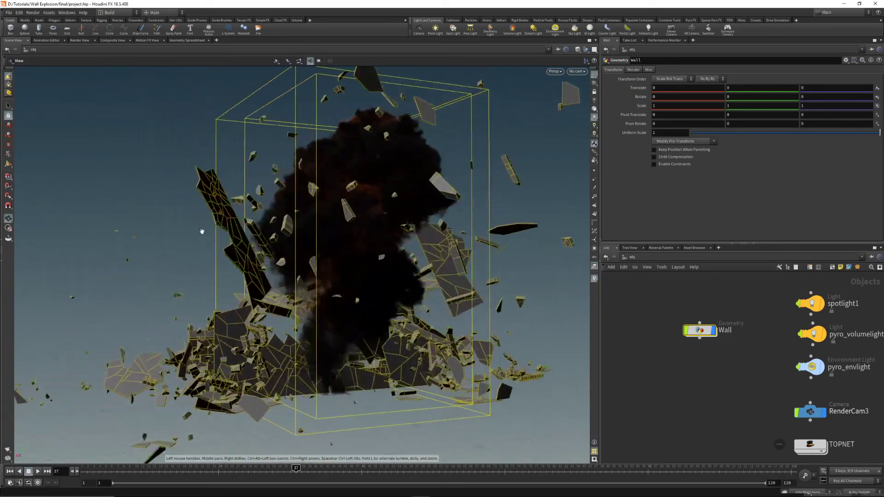
left_click_drag(285, 225, 391, 217, "alt")
right_click_drag(391, 217, 452, 170, "alt")
left_click_drag(452, 170, 303, 185, "alt")
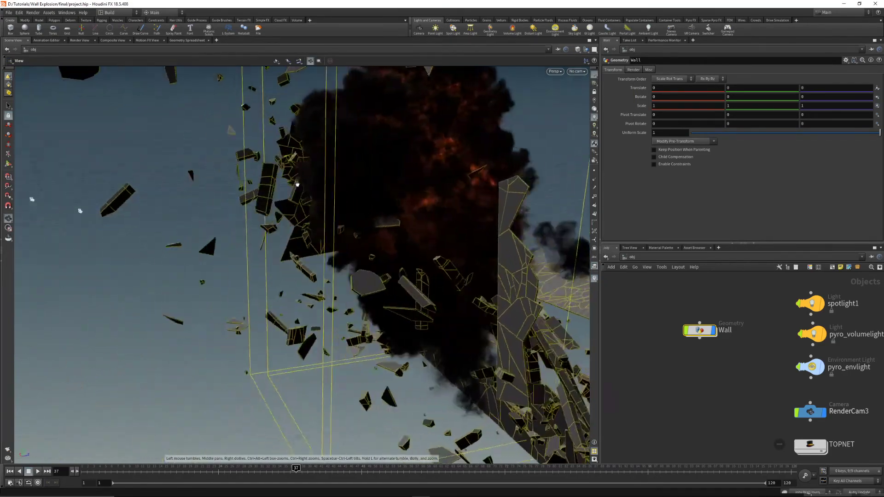
right_click_drag(302, 184, 331, 203, "alt")
left_click_drag(332, 203, 358, 193, "alt")
right_click_drag(357, 193, 401, 214, "alt")
left_click_drag(401, 214, 316, 172, "alt")
right_click_drag(315, 171, 566, 183, "alt")
left_click_drag(566, 184, 382, 250, "alt")
key("Return")
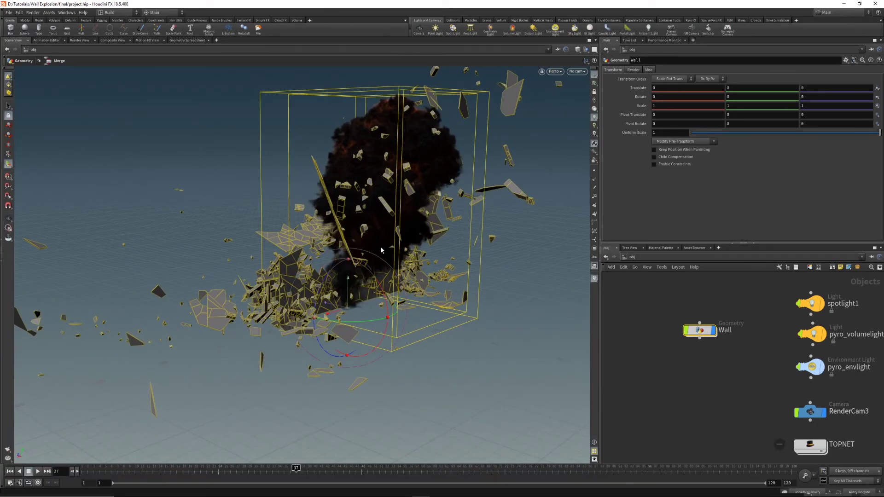
key("Escape")
left_click_drag(583, 224, 410, 243)
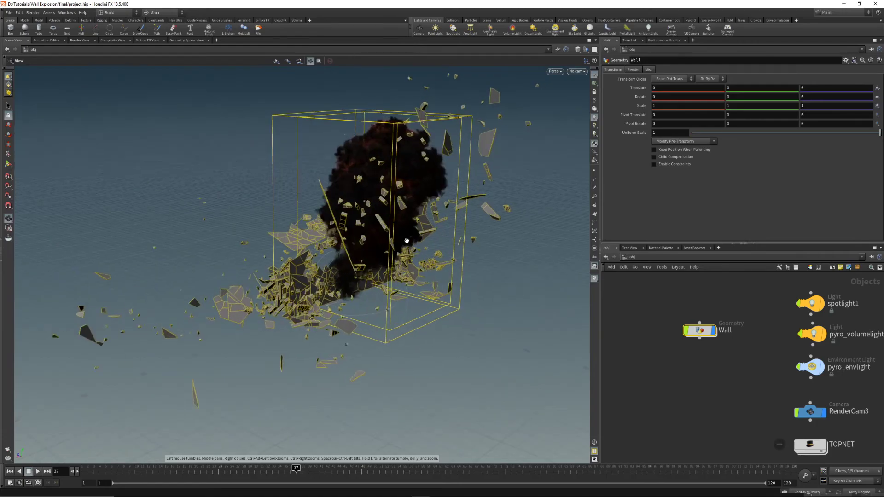
scroll(410, 242, "up", 3)
- Look at the scene through the RenderCam3 camera
key("r")
middle_click_drag(761, 370, 684, 358)
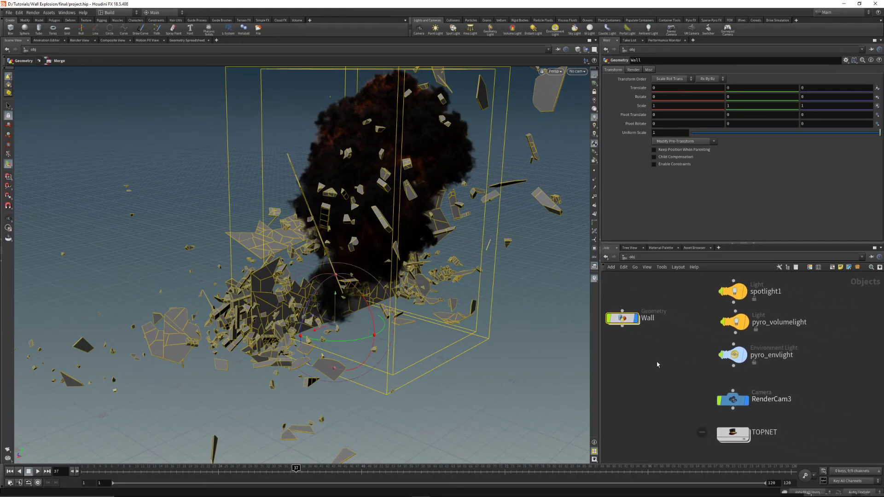
left_click(732, 399)
left_click(661, 373)
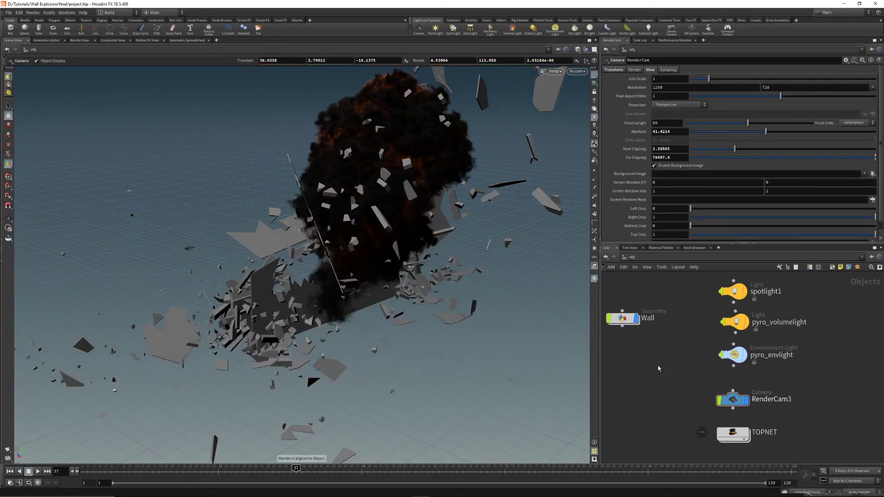
left_click(577, 71)
left_click(581, 111)
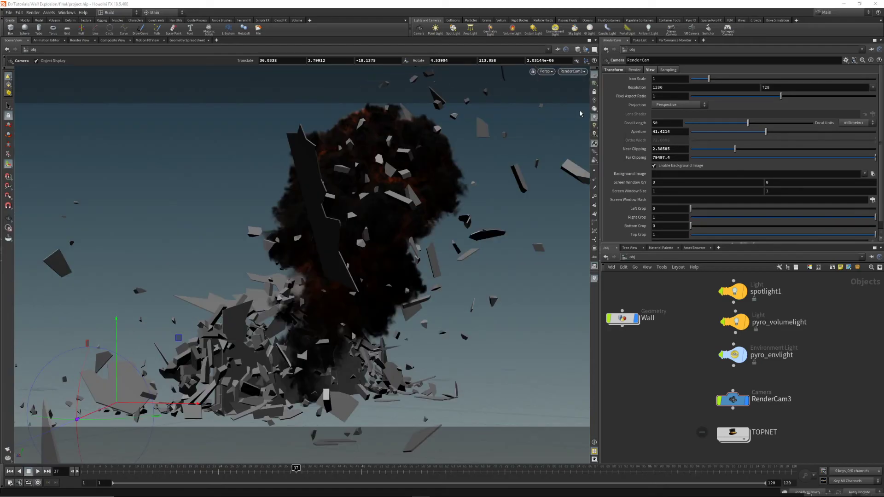
- Separate RenderCam3 from the overlapping RenderCam node and reframe it by panning with the camera locked to the view, unlocking it at the end
mouse_move(732, 400)
left_mouse_down()
mouse_move(732, 381)
mouse_move(783, 392)
mouse_move(822, 385)
mouse_move(736, 394)
left_mouse_up()
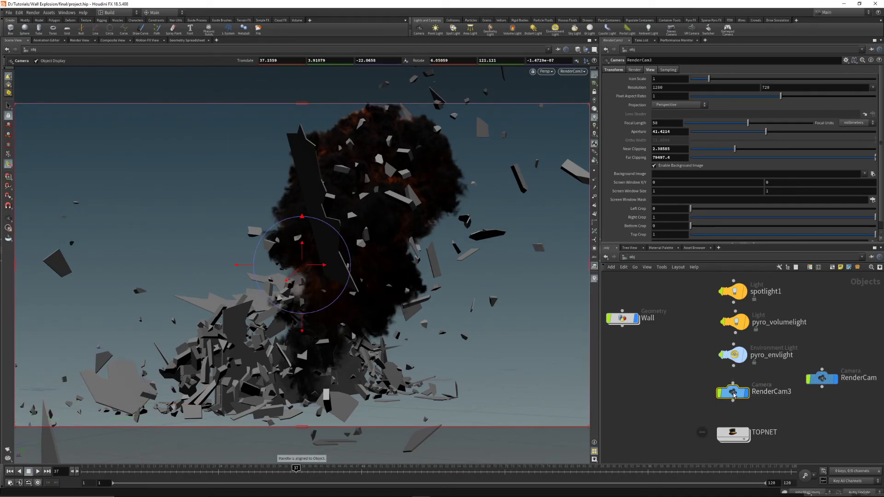
left_click(594, 94)
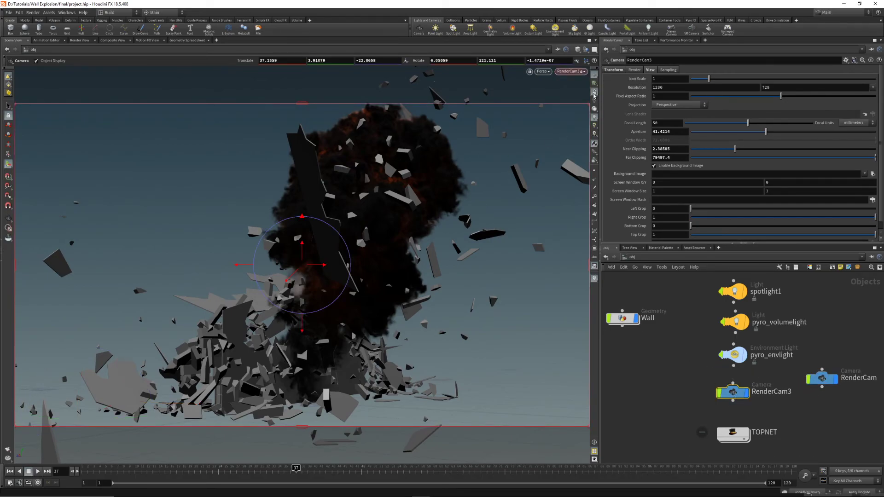
middle_click_drag(385, 251, 358, 246, "alt")
left_click(595, 94)
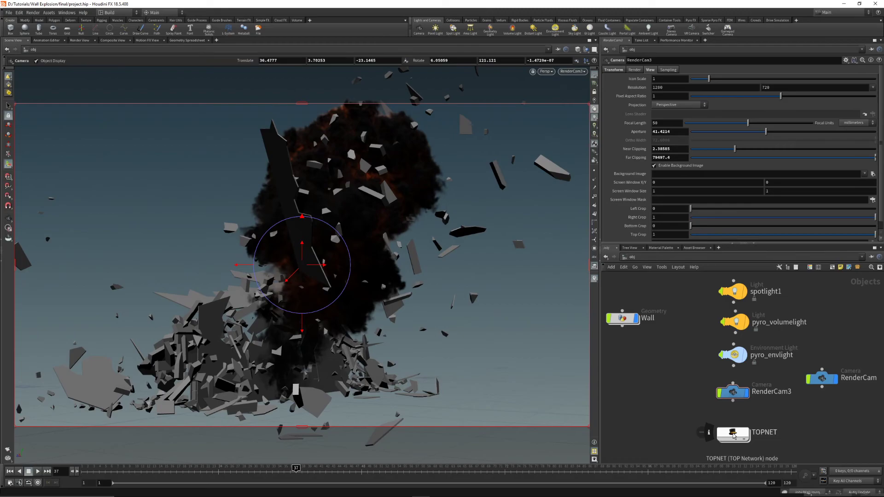
- Switch to the out network and review the Mantra render node's frame range, camera and output image settings
left_click(634, 257)
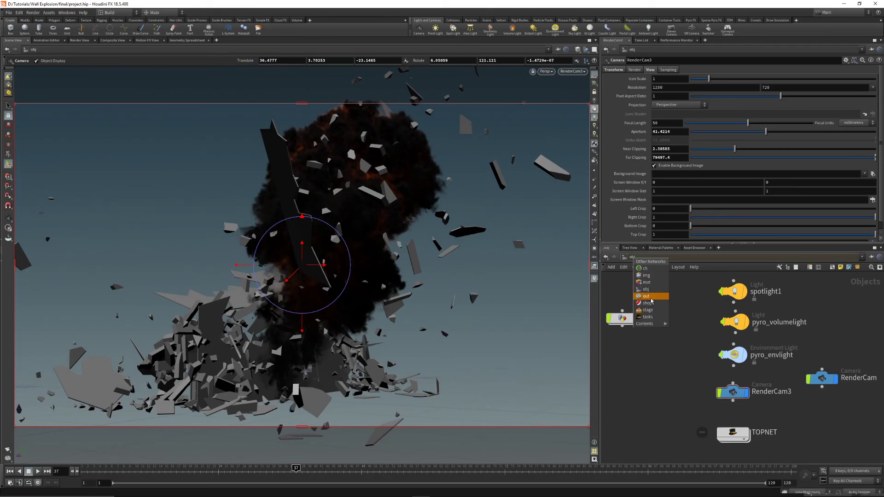
left_click(649, 297)
left_click_drag(696, 350, 706, 321)
scroll(667, 167, "down", 1)
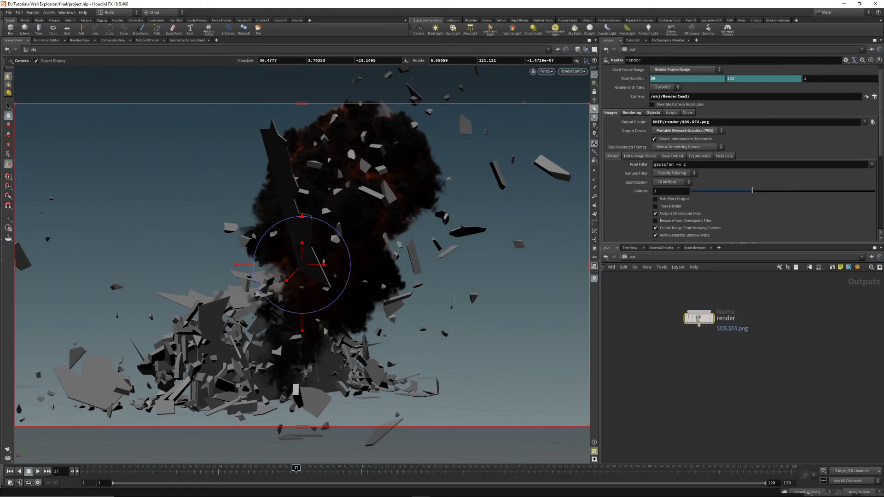
scroll(667, 168, "up", 1)
- Review the Mantra node's rendering engine, motion blur, pixel sampling, quality and stochastic transparency settings
left_click(636, 123)
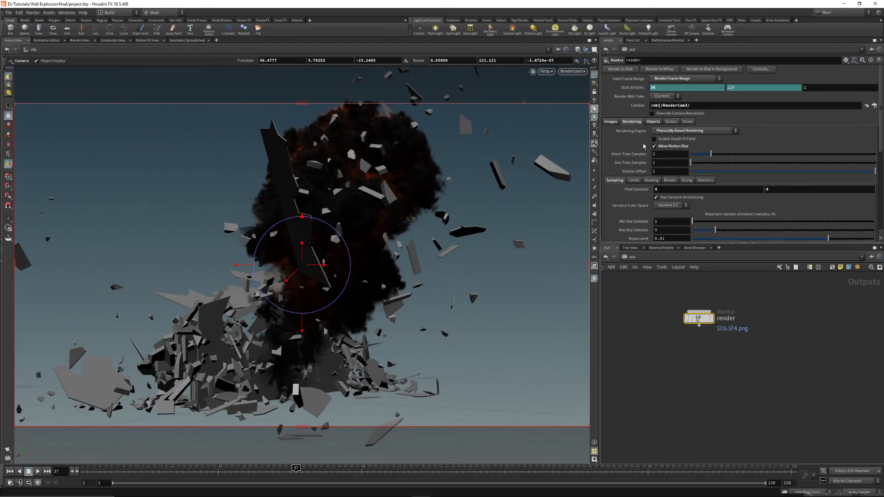
scroll(640, 148, "down", 1)
scroll(642, 145, "down", 1)
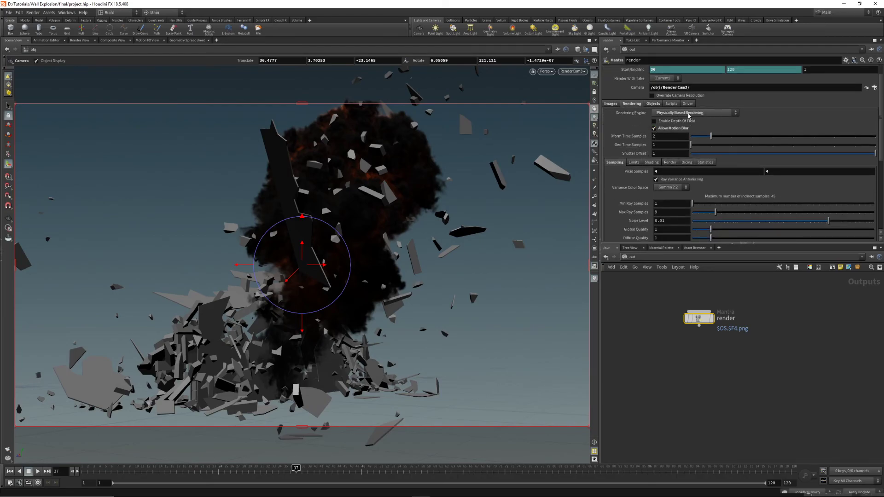
scroll(654, 134, "down", 2)
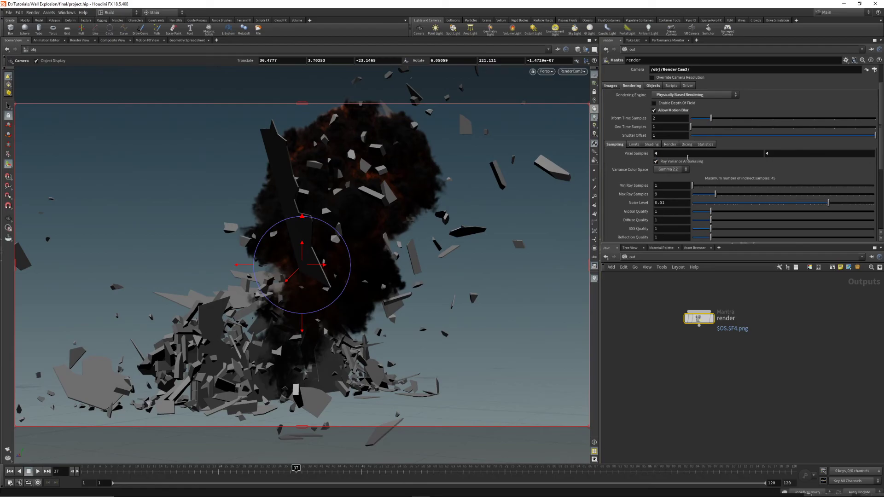
scroll(675, 174, "down", 5)
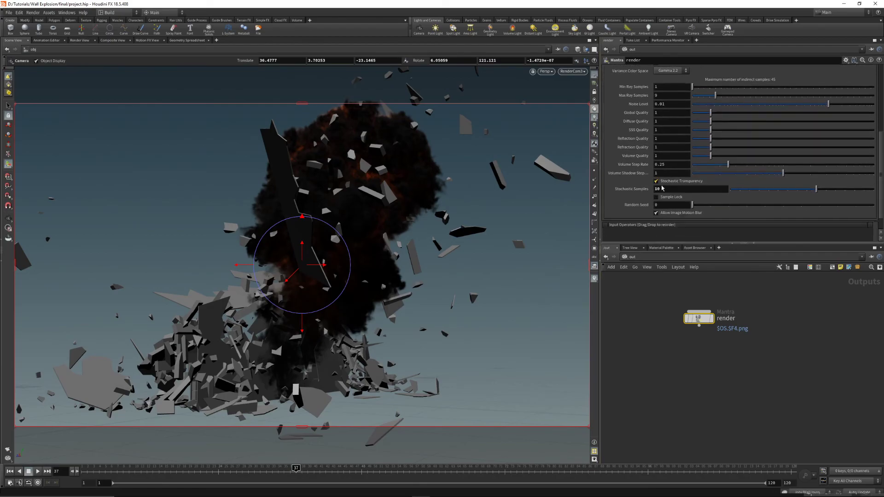
scroll(677, 190, "up", 7)
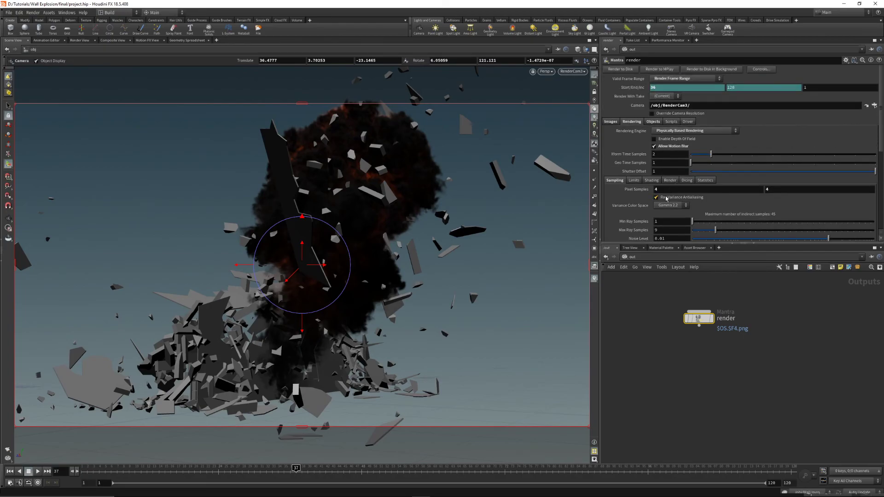
- Check the forced objects and forced lights assigned on the Mantra render node
left_click(653, 122)
left_click(670, 140)
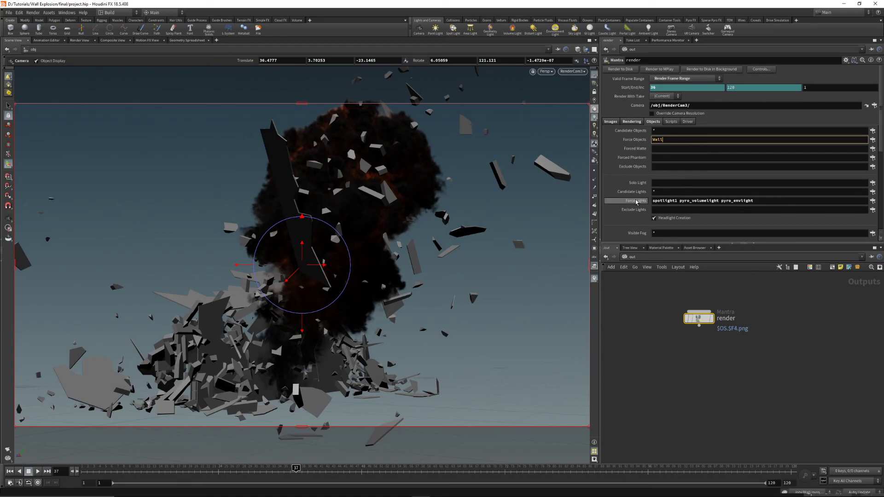
left_click_drag(653, 201, 770, 203)
left_click(792, 300)
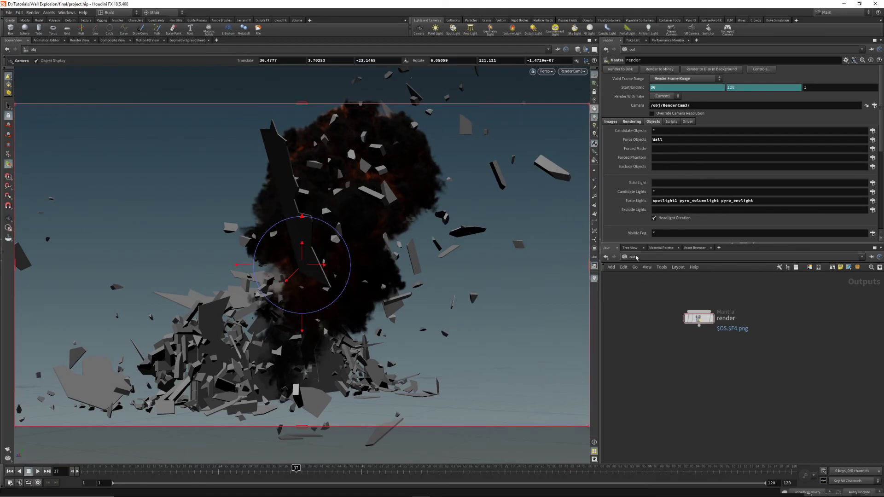
- Check the Mantra node's output image settings, including the output picture path and the PNG output device
left_click(611, 122)
left_click(668, 140)
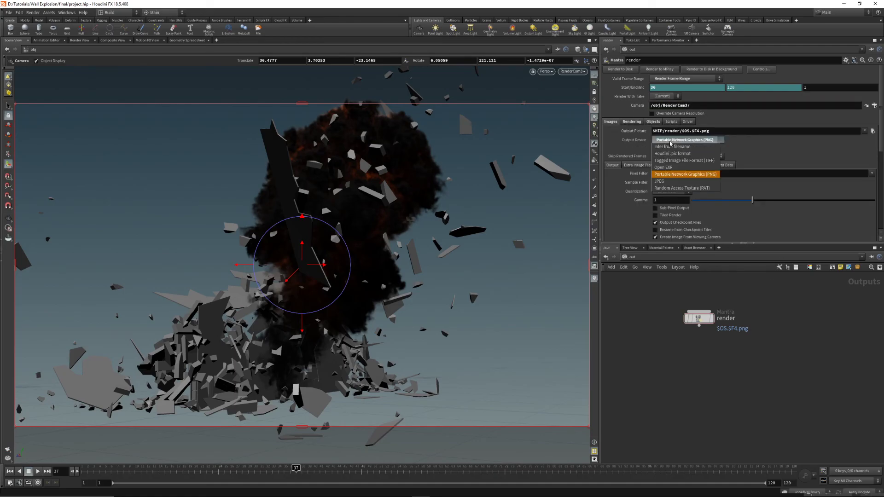
left_click(686, 175)
left_click(693, 140)
left_click(694, 141)
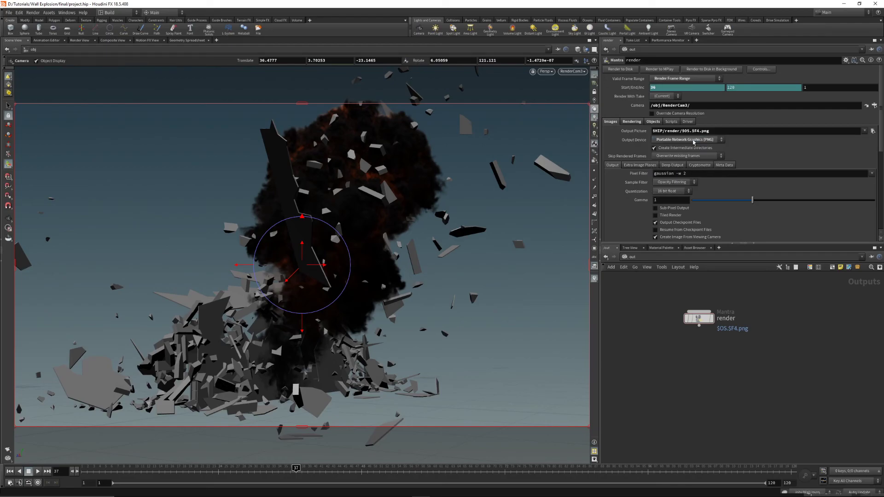
double_click(681, 131)
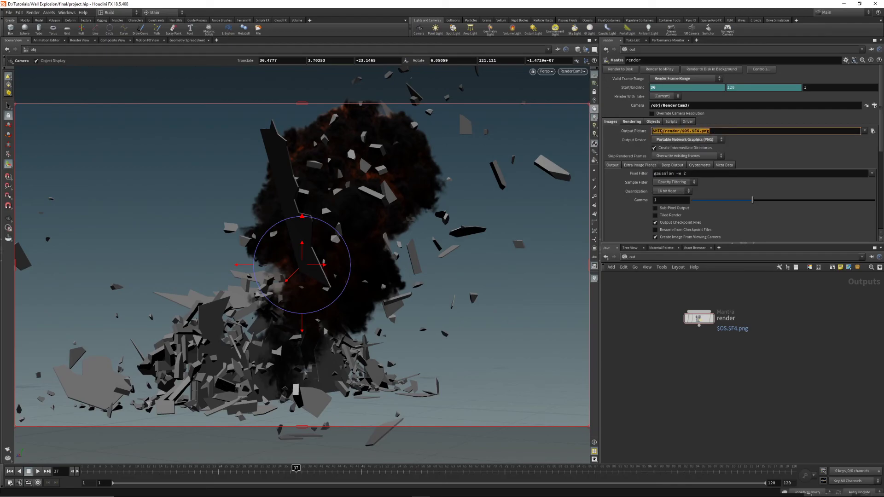
left_click(777, 148)
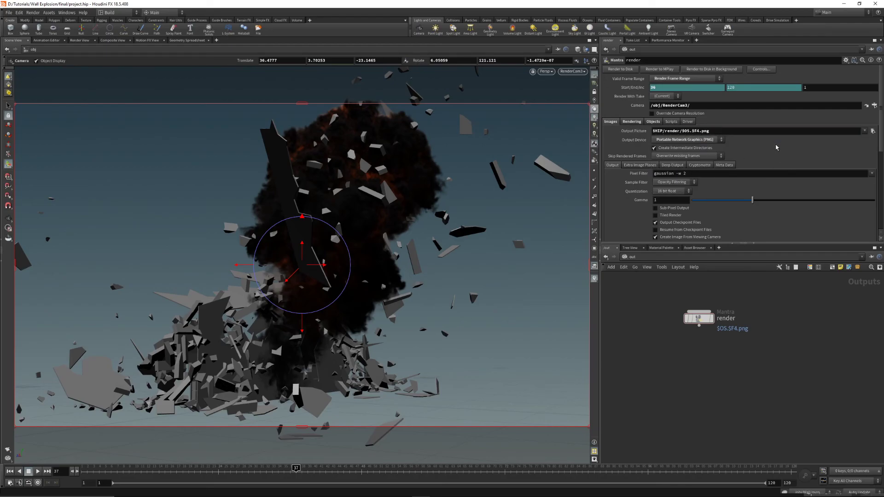
- Set the start frame of the Mantra node's render range to the $FSTART variable
left_click(670, 87)
type("$FS")
key("Return")
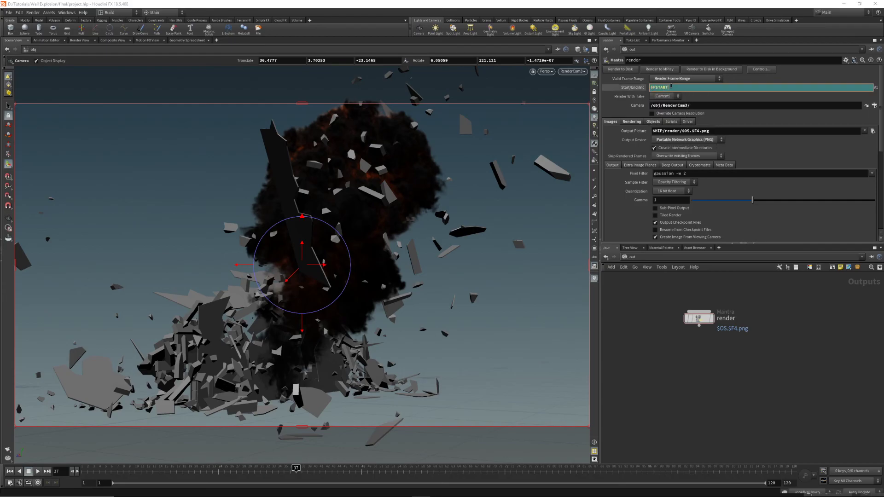
key("Return")
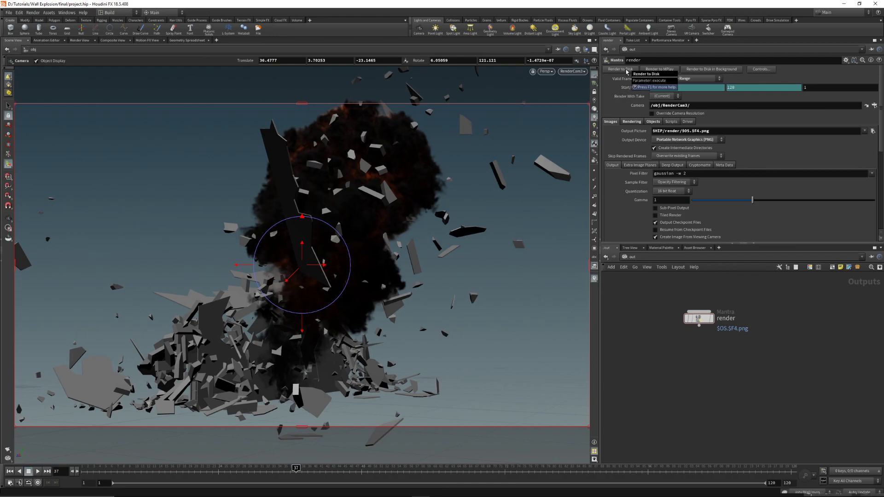
left_click_drag(644, 313, 684, 371)
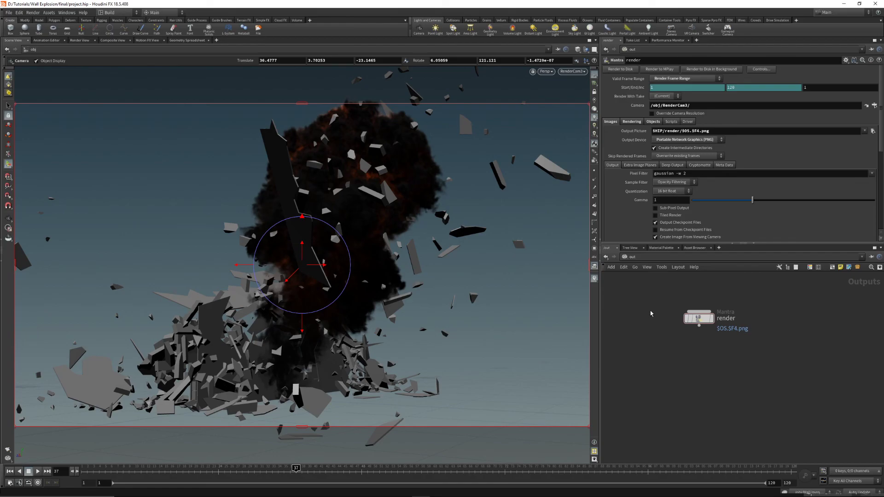
key("alt+Tab")
key("alt+Tab")
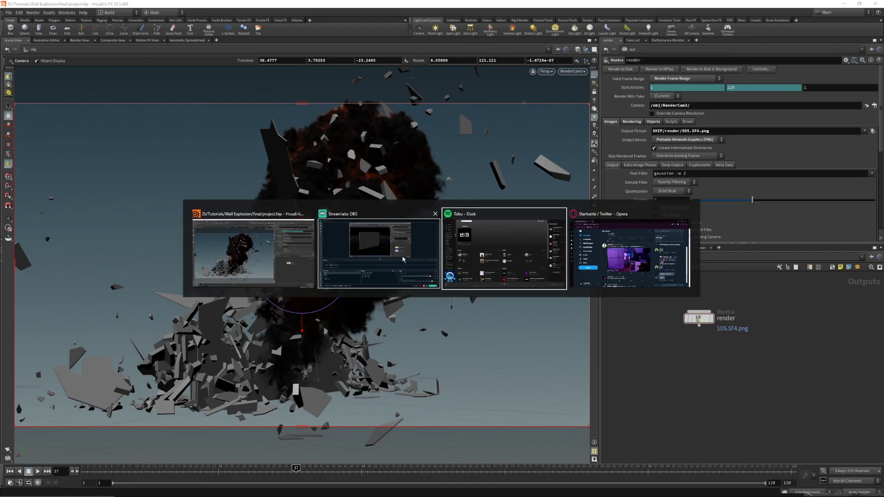
left_click(387, 256)
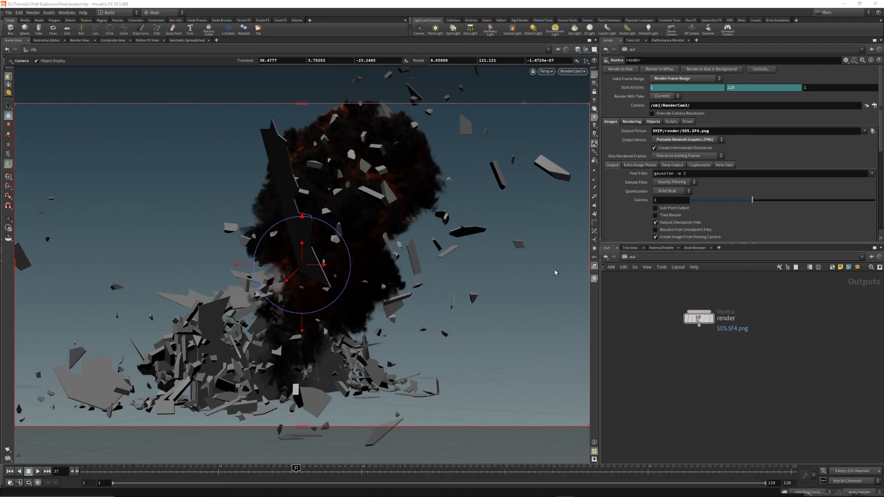
- Return to the obj network, release the viewport from RenderCam3 and inspect the explosion from a free perspective view
left_click(631, 259)
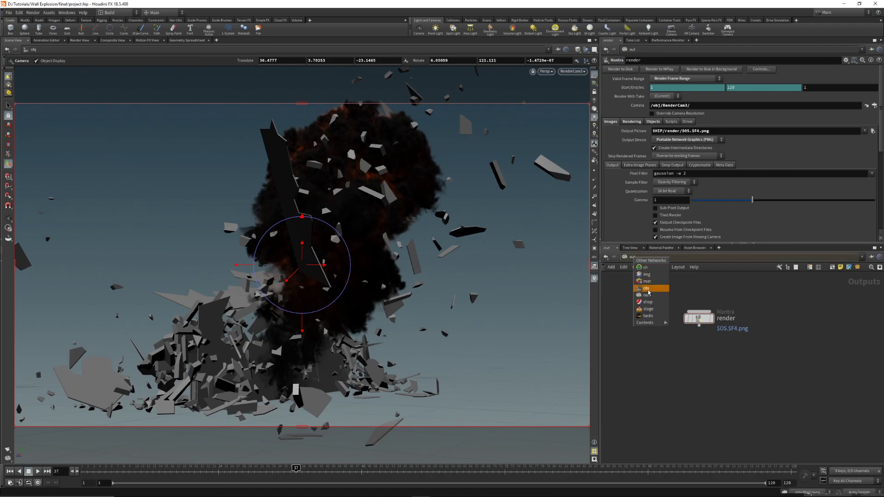
left_click(650, 291)
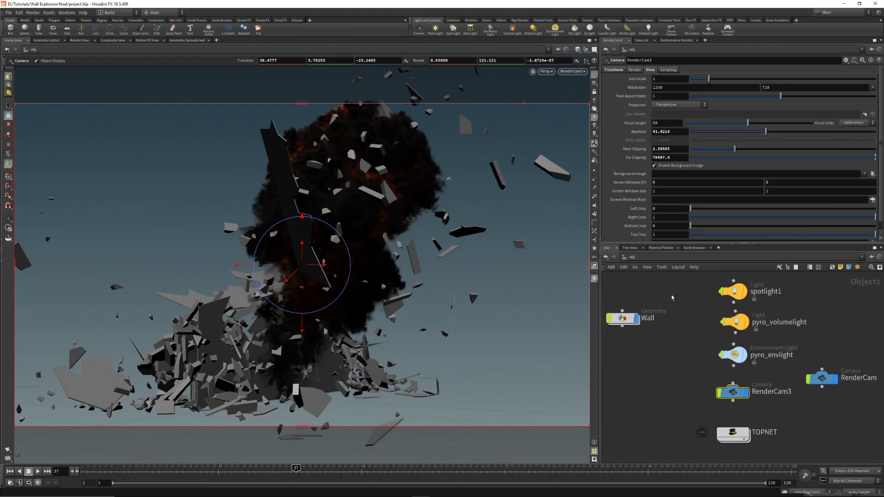
key("Escape")
key("Return")
left_click(568, 74)
left_click(565, 74)
left_click_drag(450, 210, 358, 236, "alt")
key("Return")
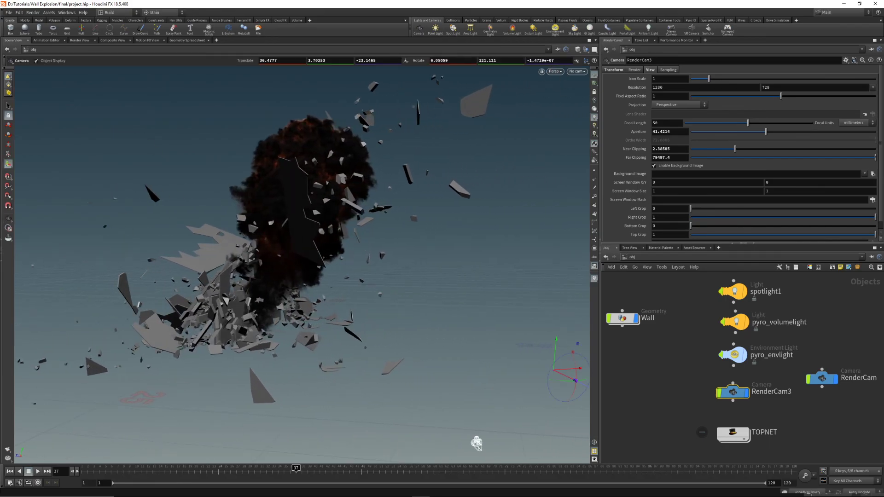